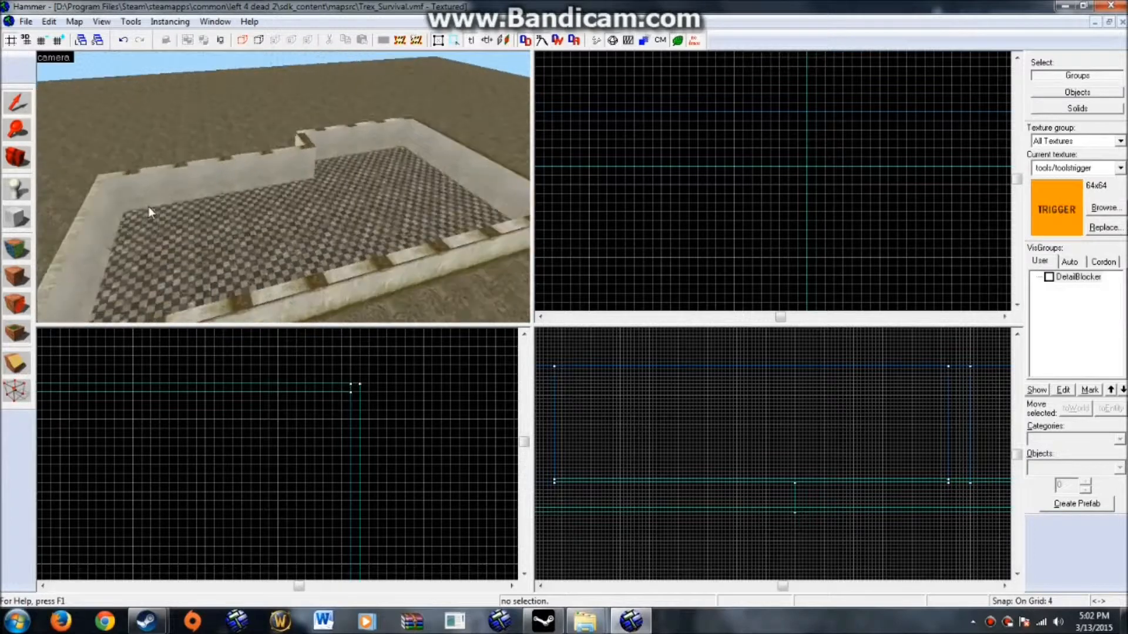
Step: Open the face texture editor and bring up its texture browser
{"action": "left_click", "coordinate": [12, 255]}
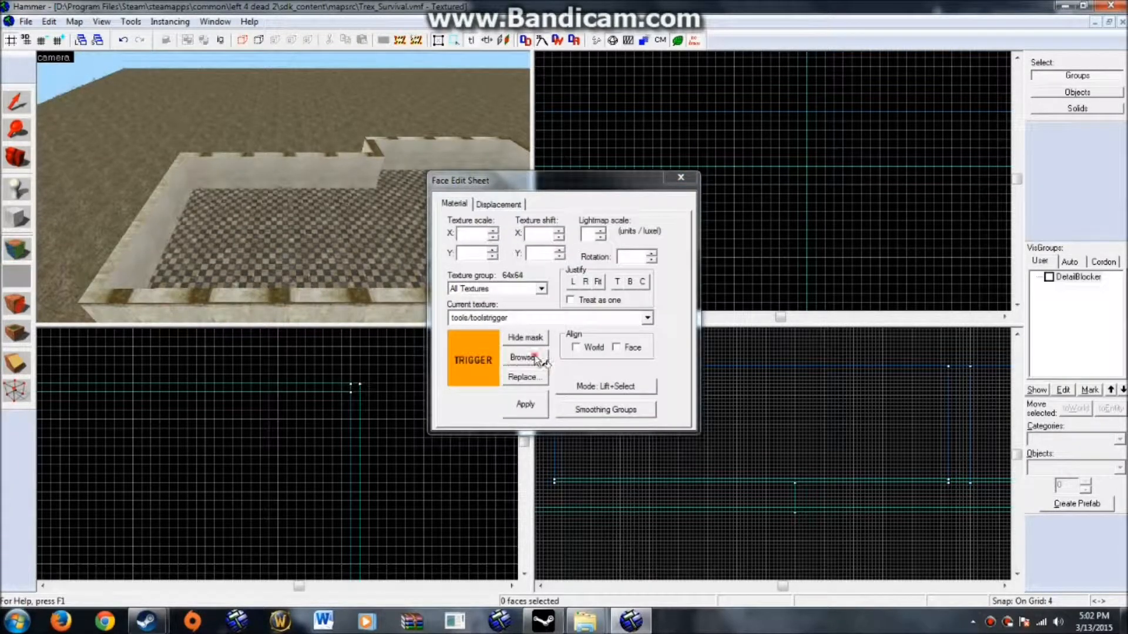
{"action": "left_click", "coordinate": [525, 357]}
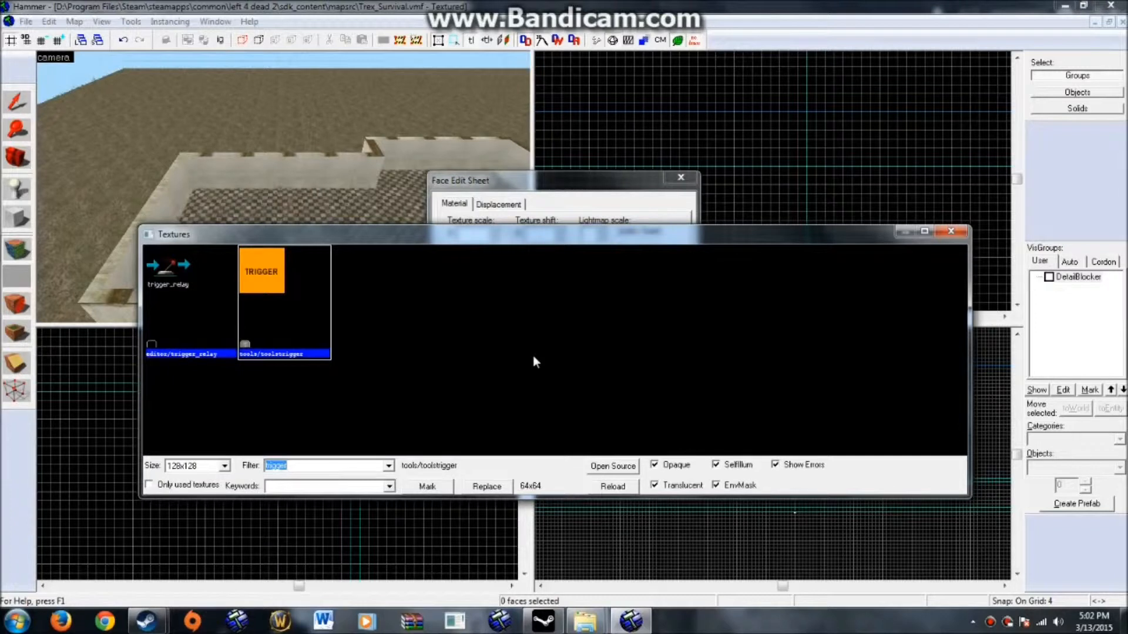
Step: Switch to Chrome and search Google Images for "ranger station"
{"action": "left_click", "coordinate": [105, 621]}
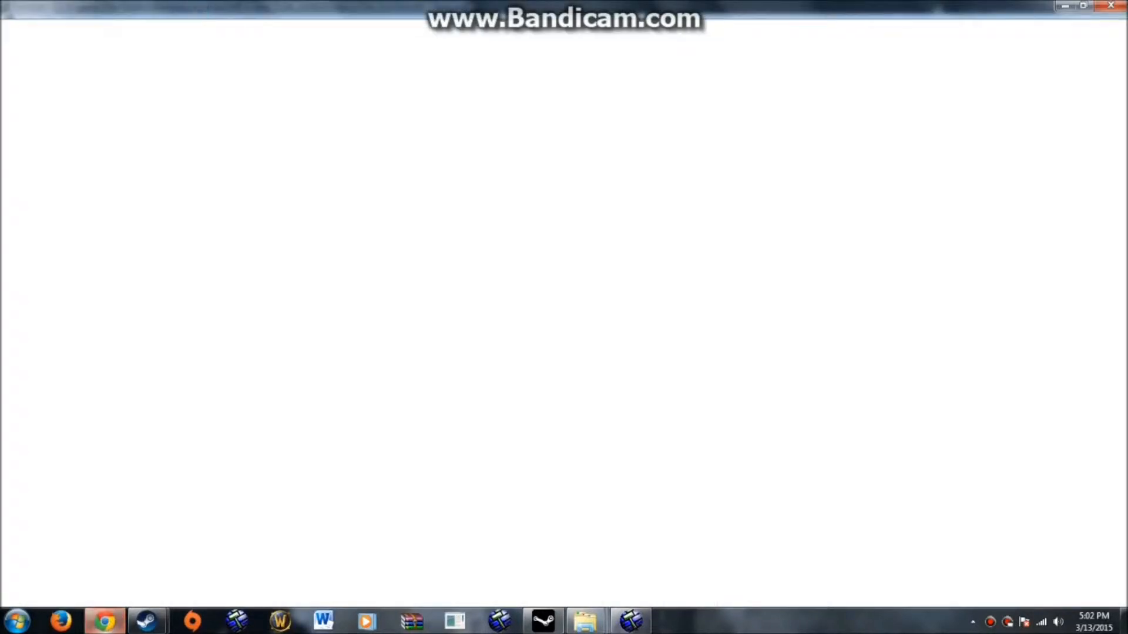
{"action": "left_click", "coordinate": [207, 30]}
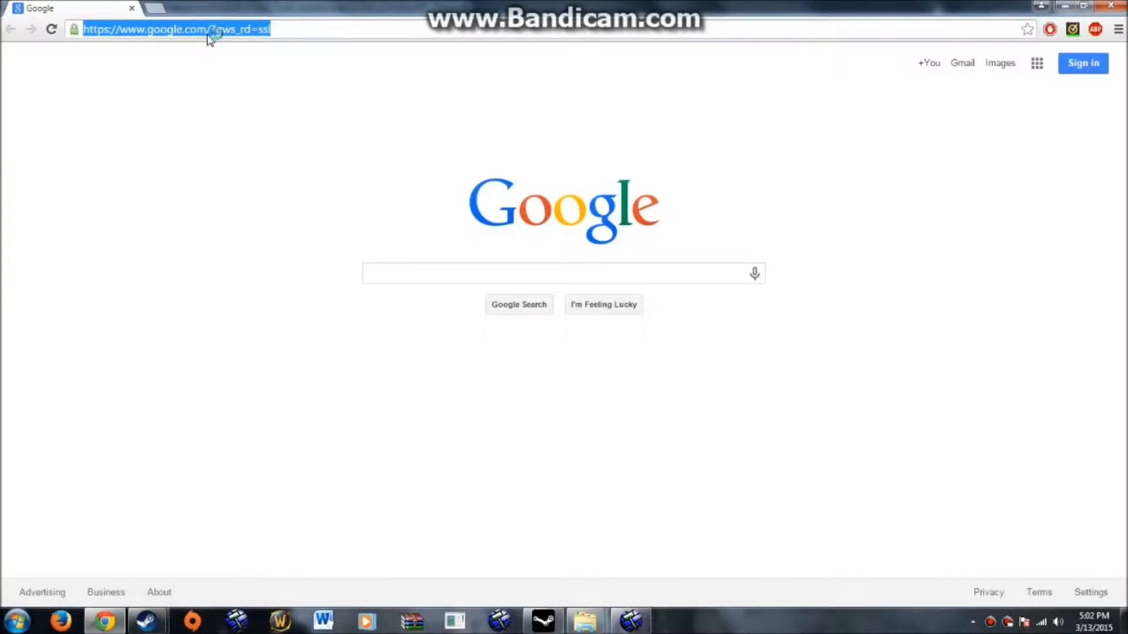
{"action": "type", "text": "range"}
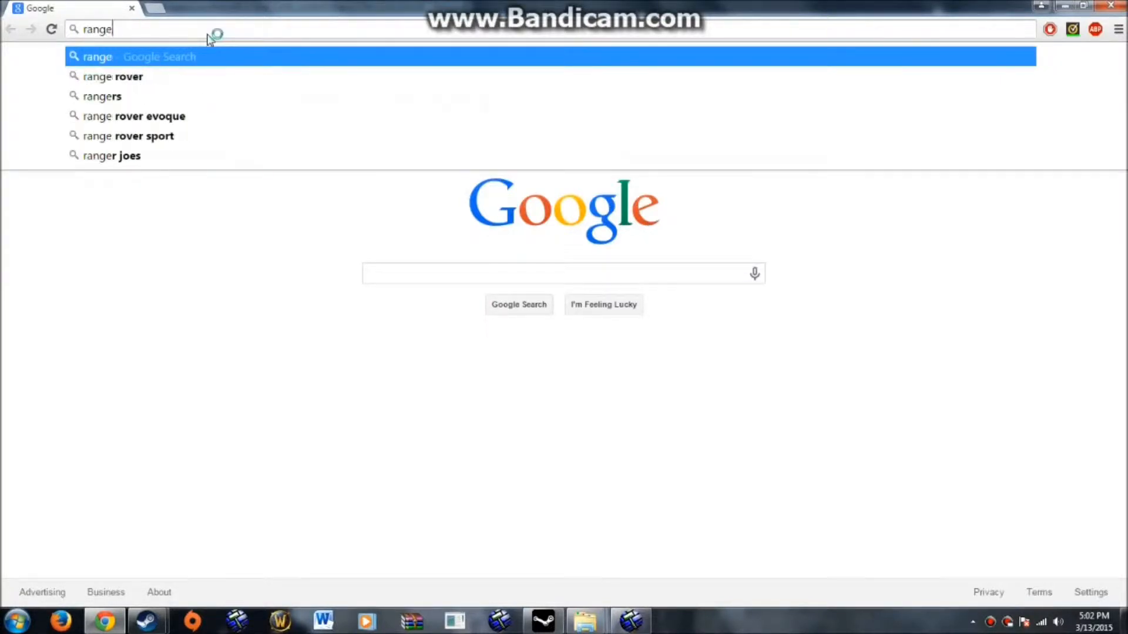
{"action": "type", "text": "r station"}
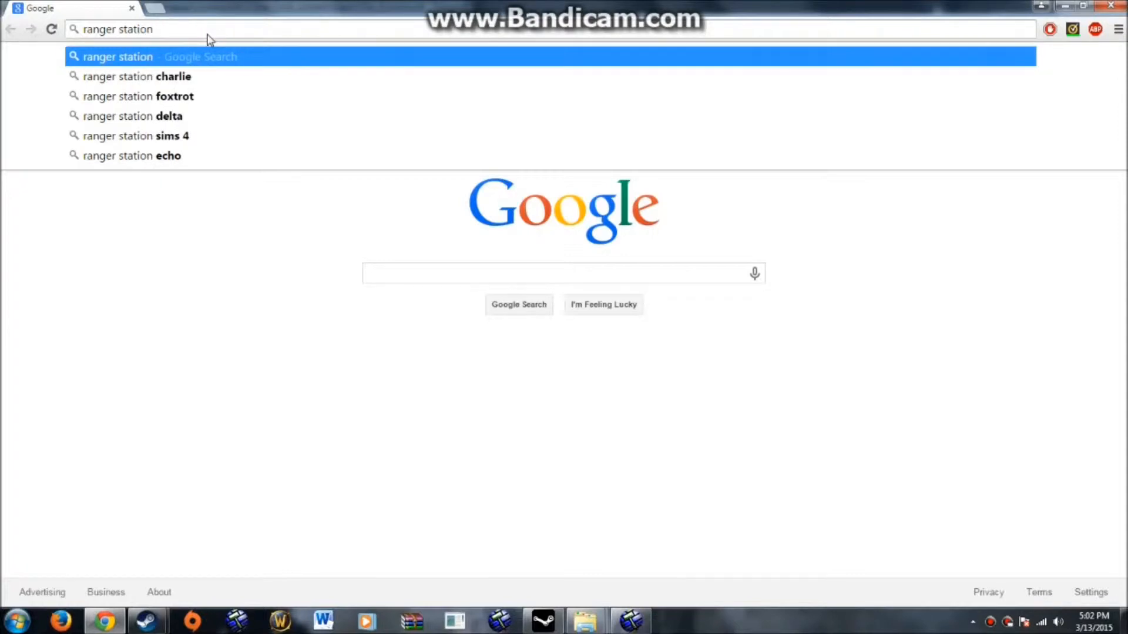
{"action": "key", "text": "Return"}
{"action": "left_click", "coordinate": [204, 104]}
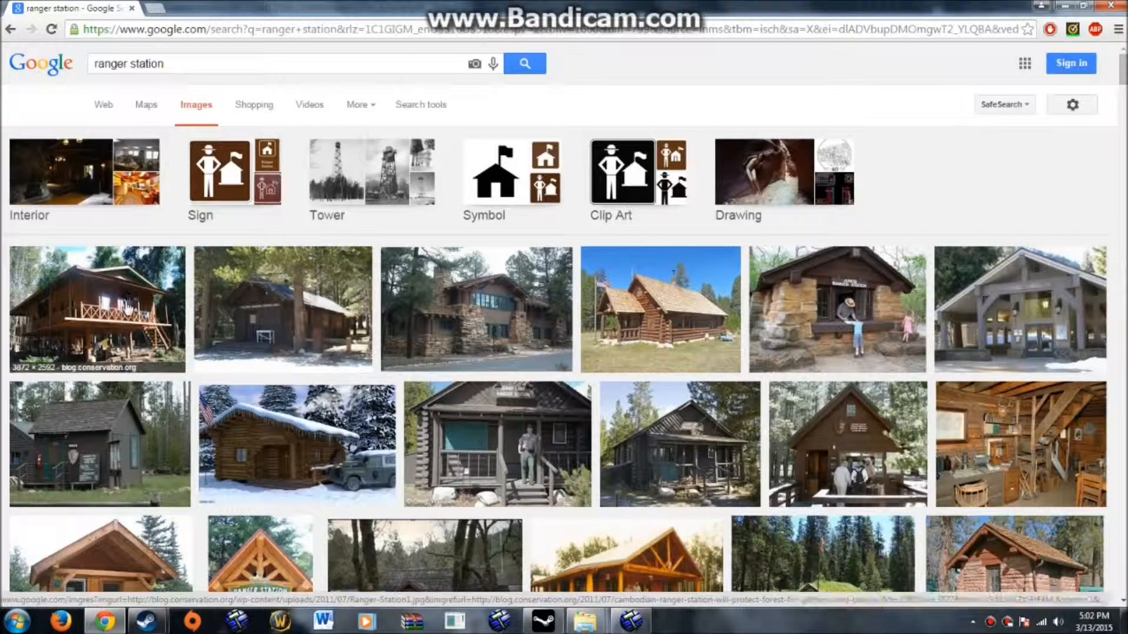
Step: Look through the ranger station photos for building style and wall material references, and close the browser
{"action": "scroll", "coordinate": [124, 302], "scroll_direction": "down", "scroll_amount": 6}
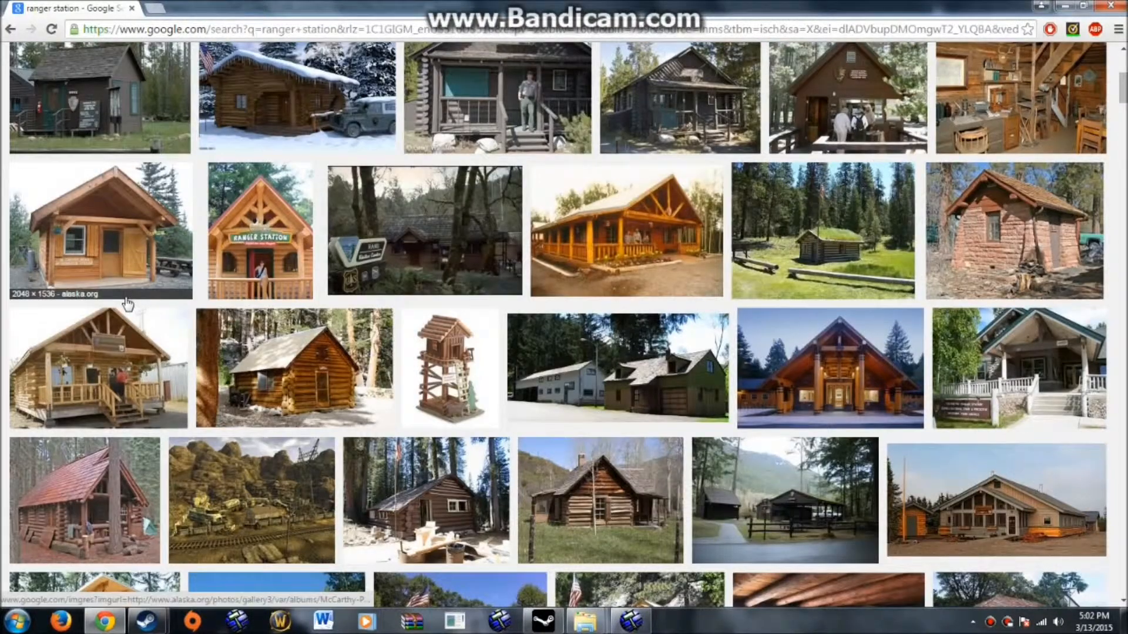
{"action": "scroll", "coordinate": [125, 301], "scroll_direction": "down", "scroll_amount": 3}
{"action": "scroll", "coordinate": [126, 300], "scroll_direction": "down", "scroll_amount": 3}
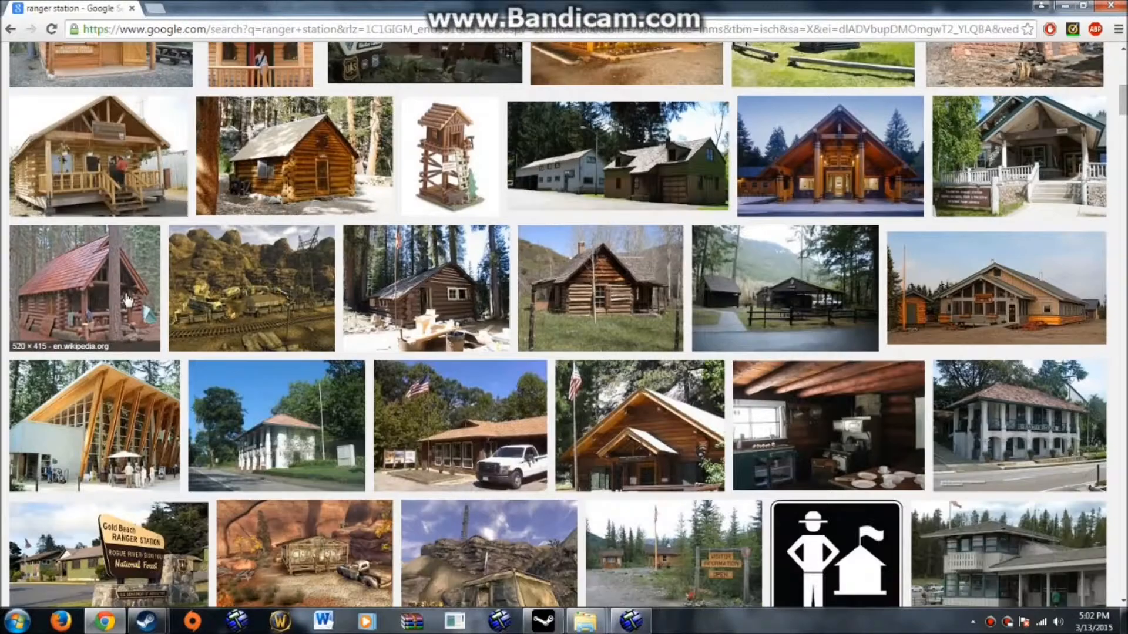
{"action": "scroll", "coordinate": [125, 300], "scroll_direction": "down", "scroll_amount": 5}
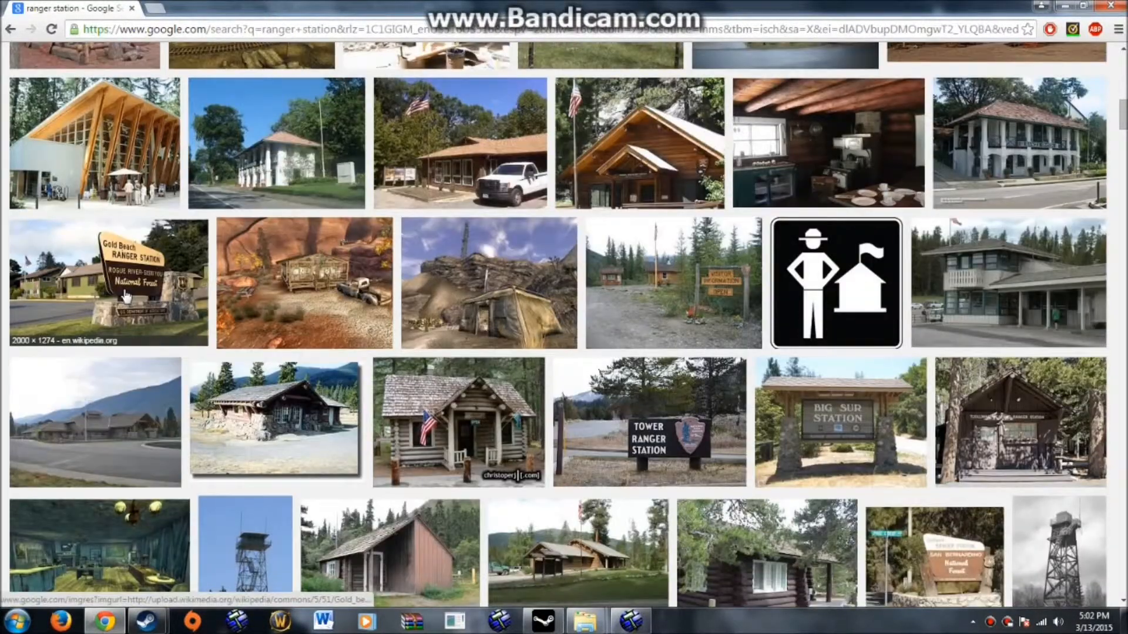
{"action": "scroll", "coordinate": [125, 297], "scroll_direction": "down", "scroll_amount": 3}
{"action": "scroll", "coordinate": [125, 297], "scroll_direction": "down", "scroll_amount": 1}
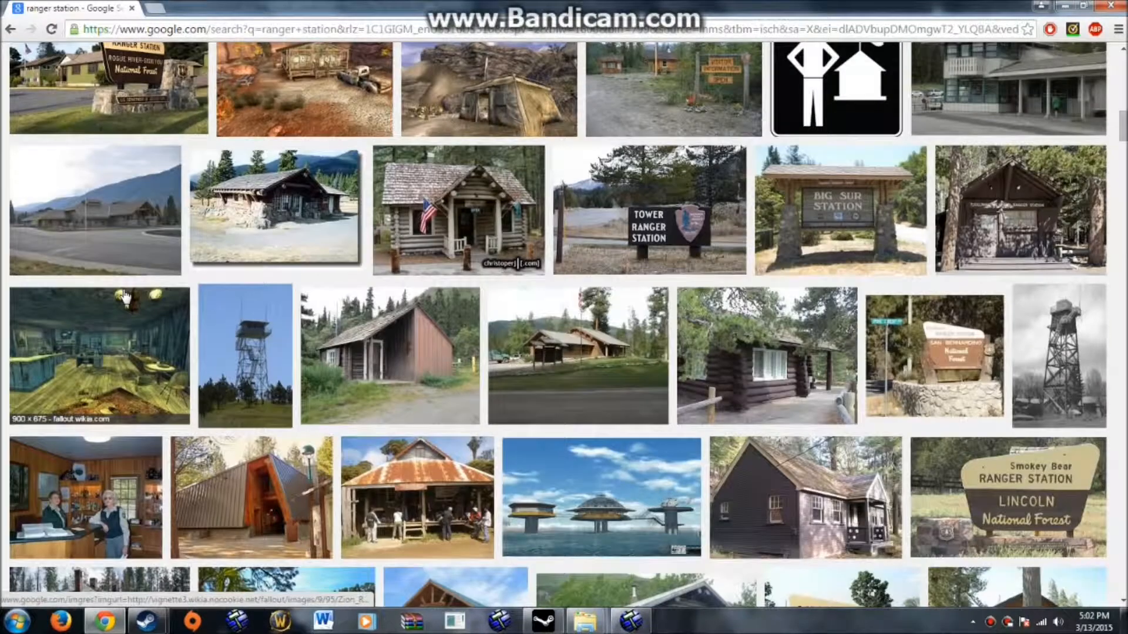
{"action": "scroll", "coordinate": [125, 297], "scroll_direction": "down", "scroll_amount": 1}
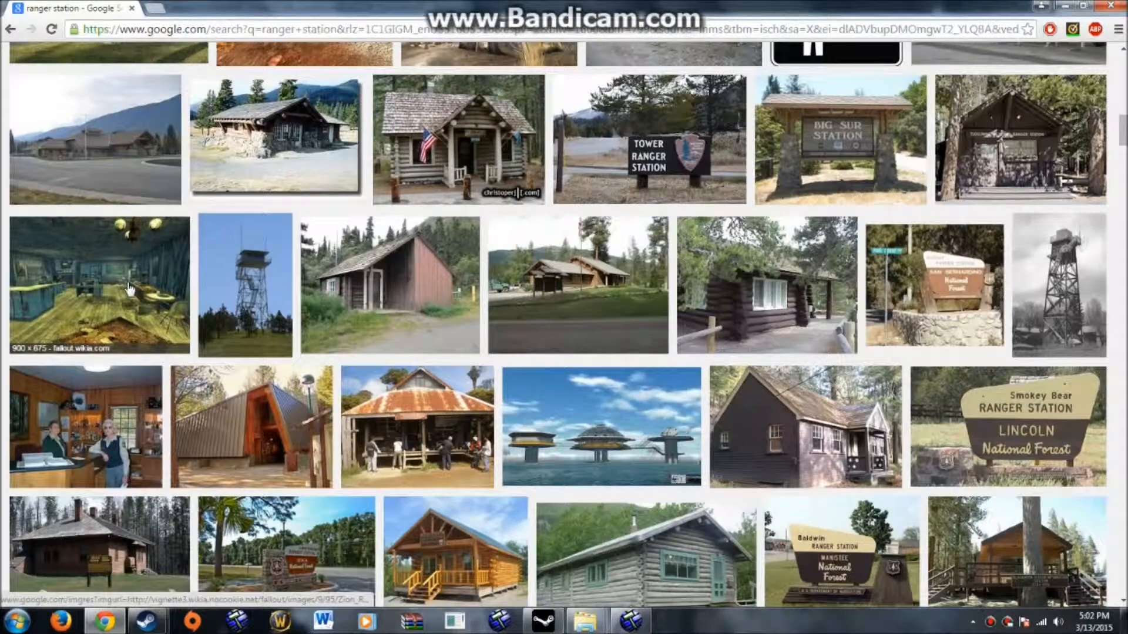
{"action": "scroll", "coordinate": [129, 290], "scroll_direction": "down", "scroll_amount": 1}
{"action": "scroll", "coordinate": [129, 289], "scroll_direction": "down", "scroll_amount": 1}
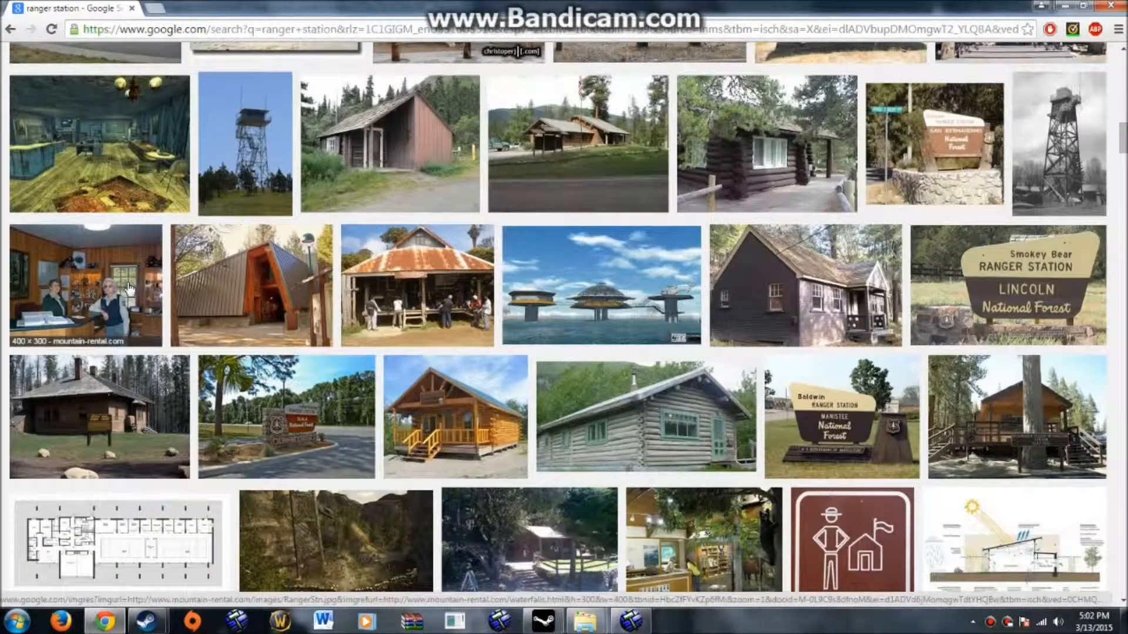
{"action": "scroll", "coordinate": [130, 289], "scroll_direction": "down", "scroll_amount": 1}
{"action": "scroll", "coordinate": [129, 289], "scroll_direction": "down", "scroll_amount": 1}
{"action": "scroll", "coordinate": [129, 288], "scroll_direction": "down", "scroll_amount": 1}
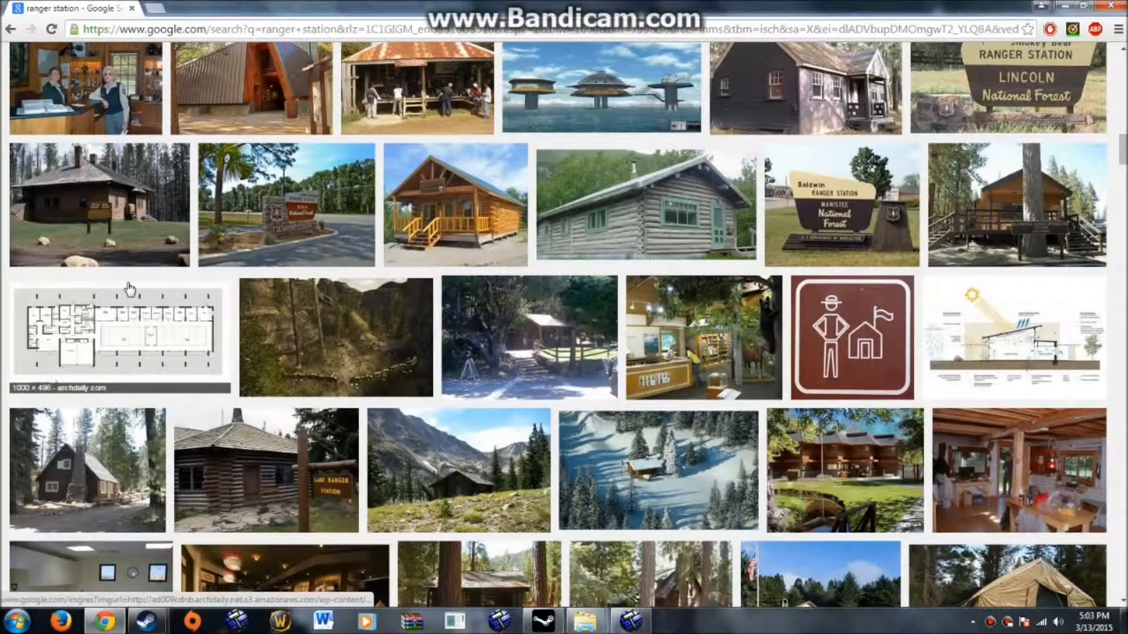
{"action": "scroll", "coordinate": [129, 288], "scroll_direction": "down", "scroll_amount": 3}
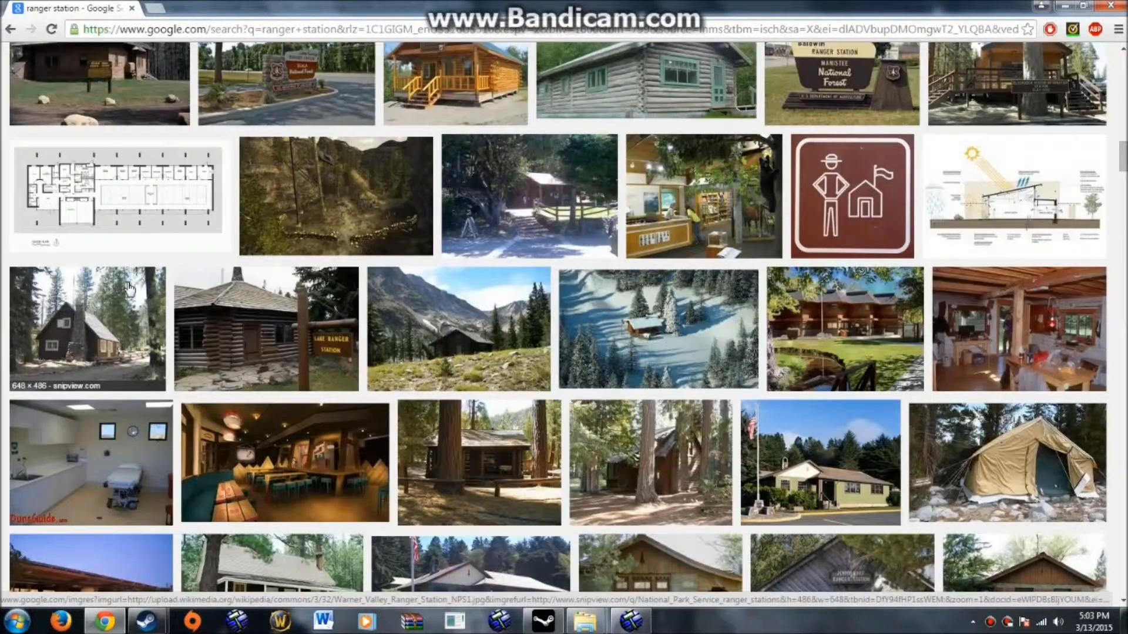
{"action": "scroll", "coordinate": [129, 288], "scroll_direction": "down", "scroll_amount": 2}
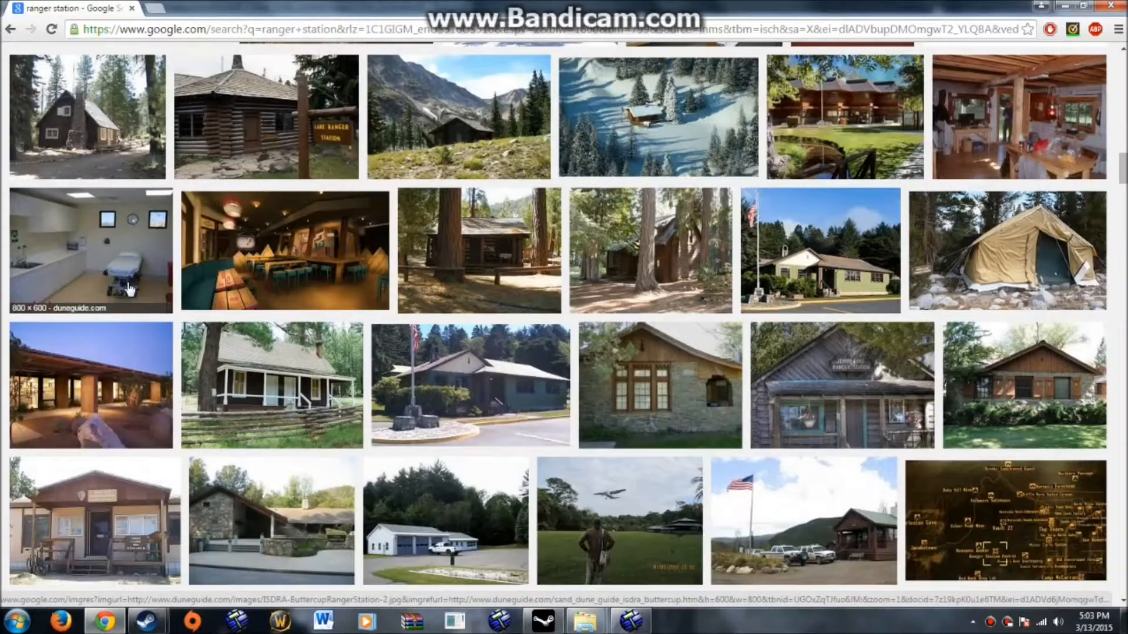
{"action": "scroll", "coordinate": [129, 289], "scroll_direction": "down", "scroll_amount": 1}
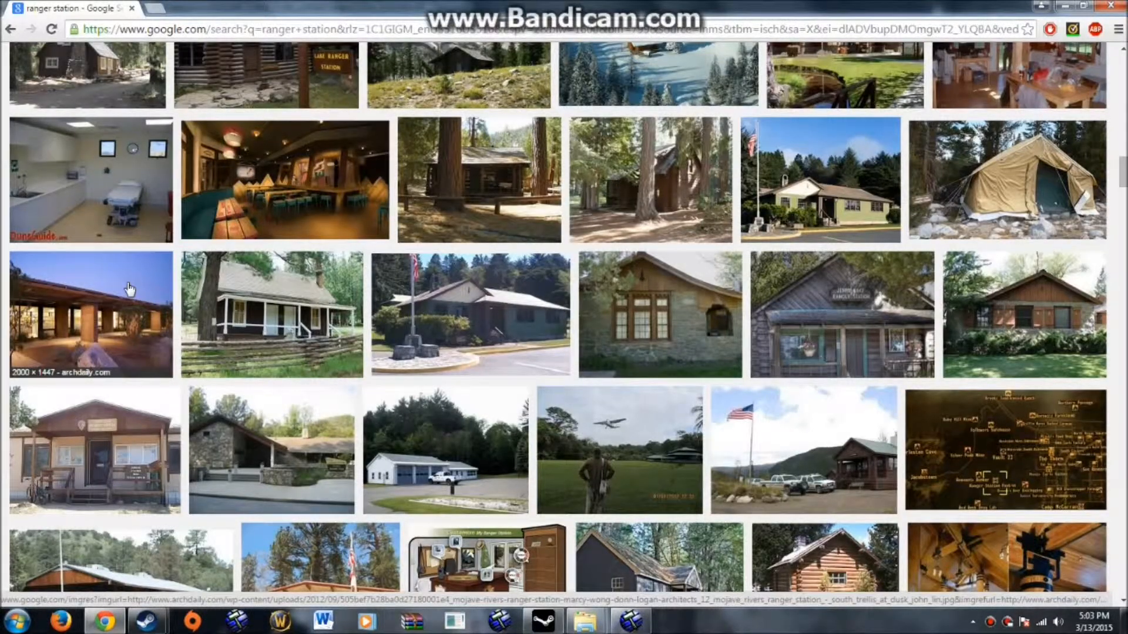
{"action": "scroll", "coordinate": [129, 289], "scroll_direction": "down", "scroll_amount": 2}
{"action": "scroll", "coordinate": [129, 288], "scroll_direction": "down", "scroll_amount": 1}
{"action": "scroll", "coordinate": [129, 288], "scroll_direction": "down", "scroll_amount": 2}
{"action": "scroll", "coordinate": [129, 288], "scroll_direction": "down", "scroll_amount": 2}
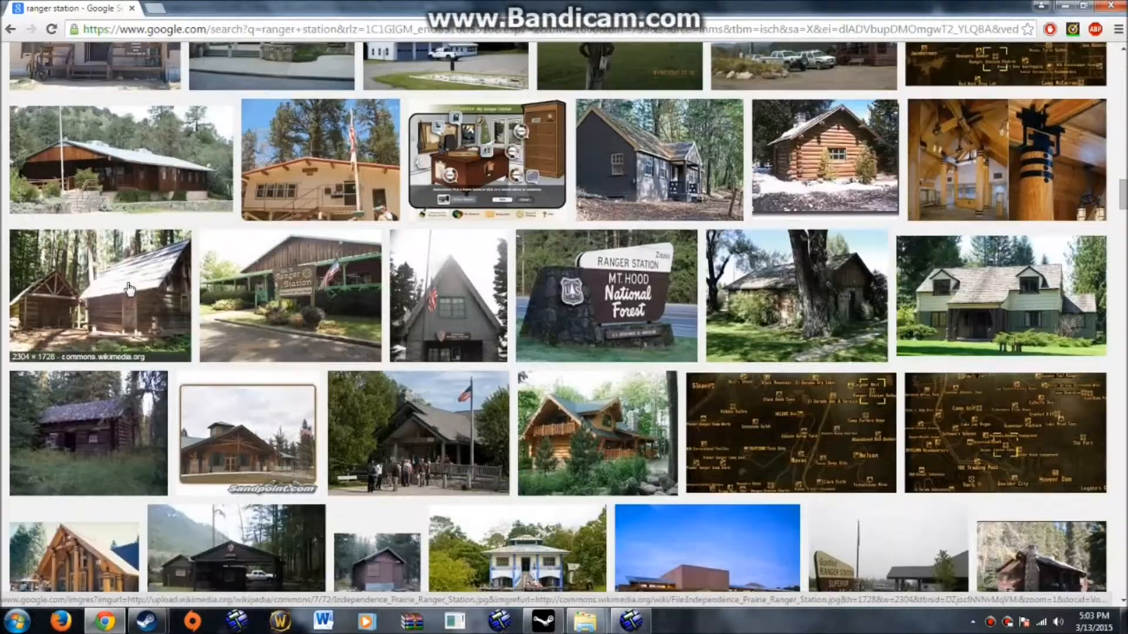
{"action": "scroll", "coordinate": [129, 288], "scroll_direction": "down", "scroll_amount": 2}
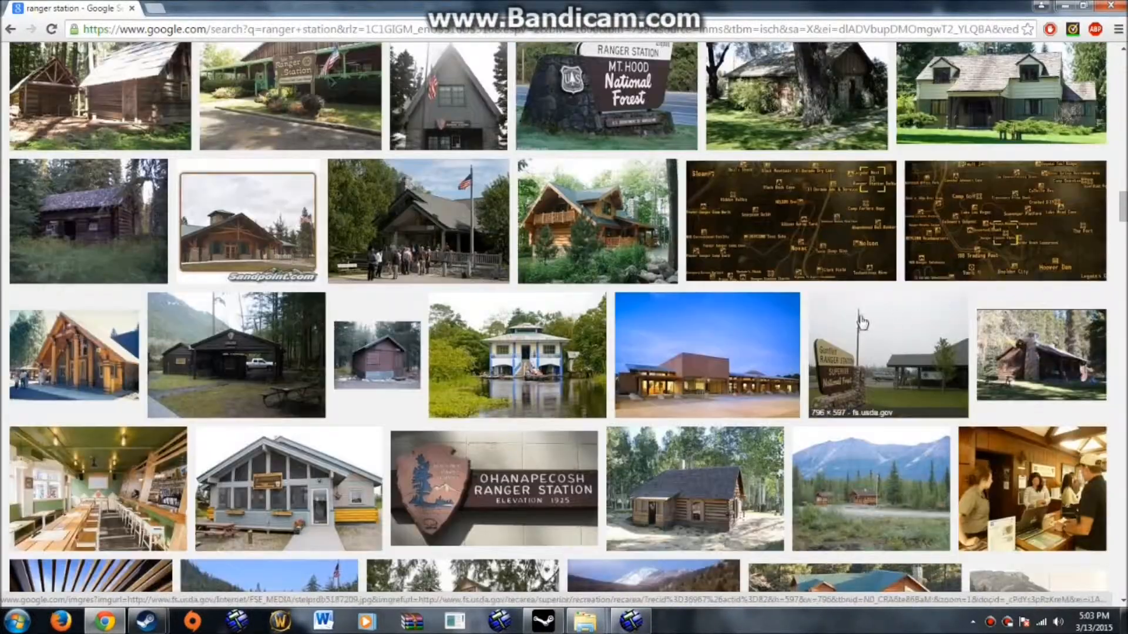
{"action": "scroll", "coordinate": [804, 322], "scroll_direction": "down", "scroll_amount": 2}
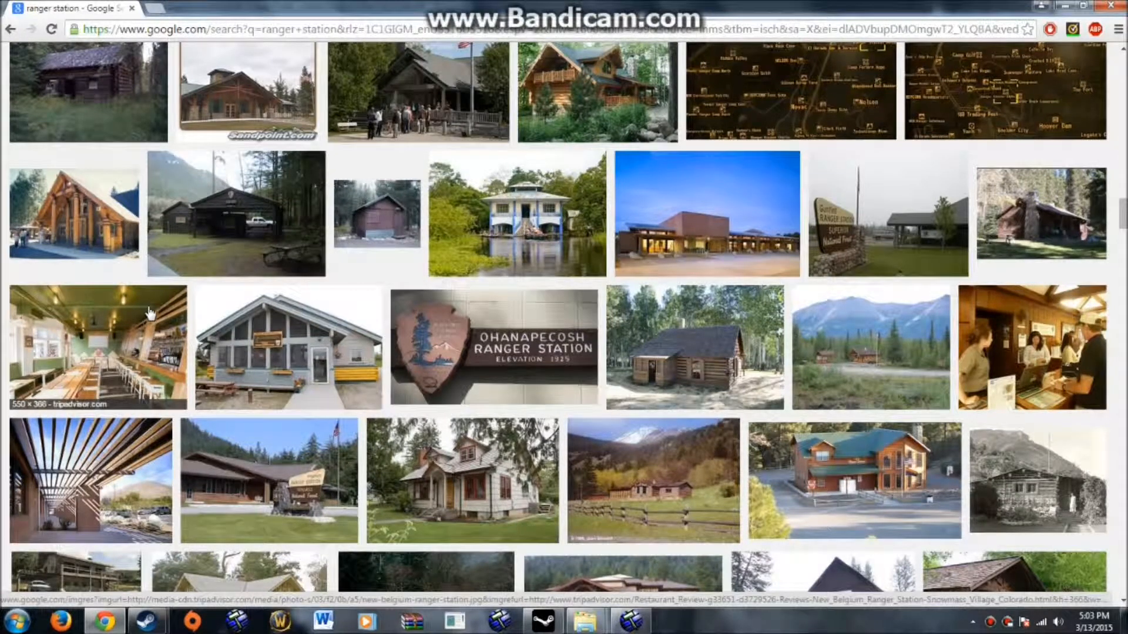
{"action": "scroll", "coordinate": [317, 276], "scroll_direction": "down", "scroll_amount": 2}
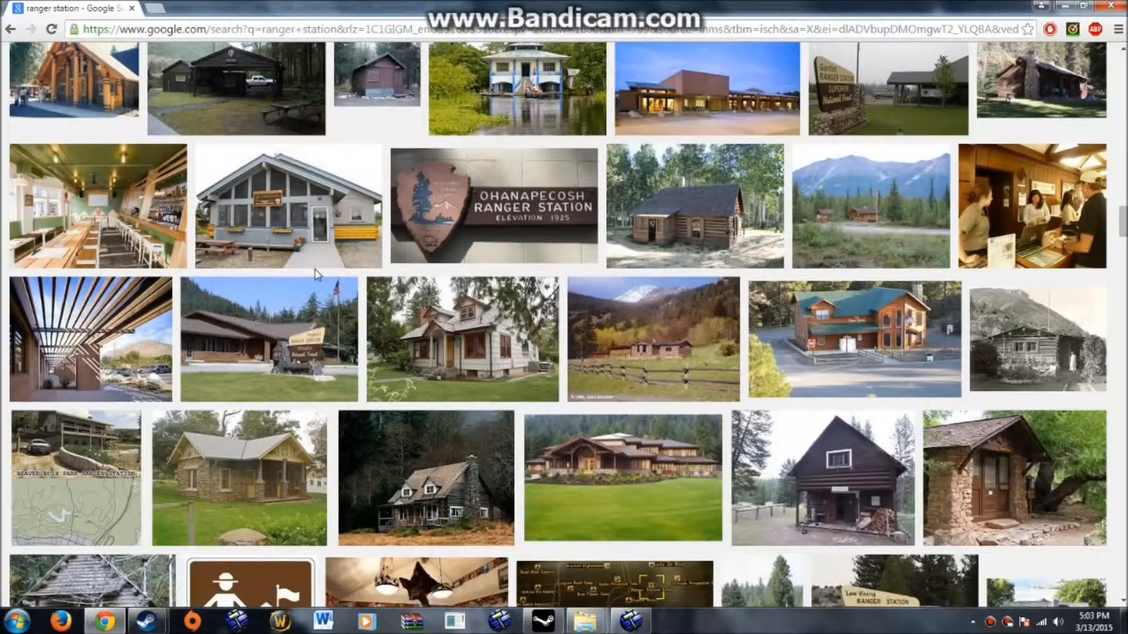
{"action": "scroll", "coordinate": [317, 275], "scroll_direction": "down", "scroll_amount": 1}
{"action": "scroll", "coordinate": [317, 275], "scroll_direction": "down", "scroll_amount": 2}
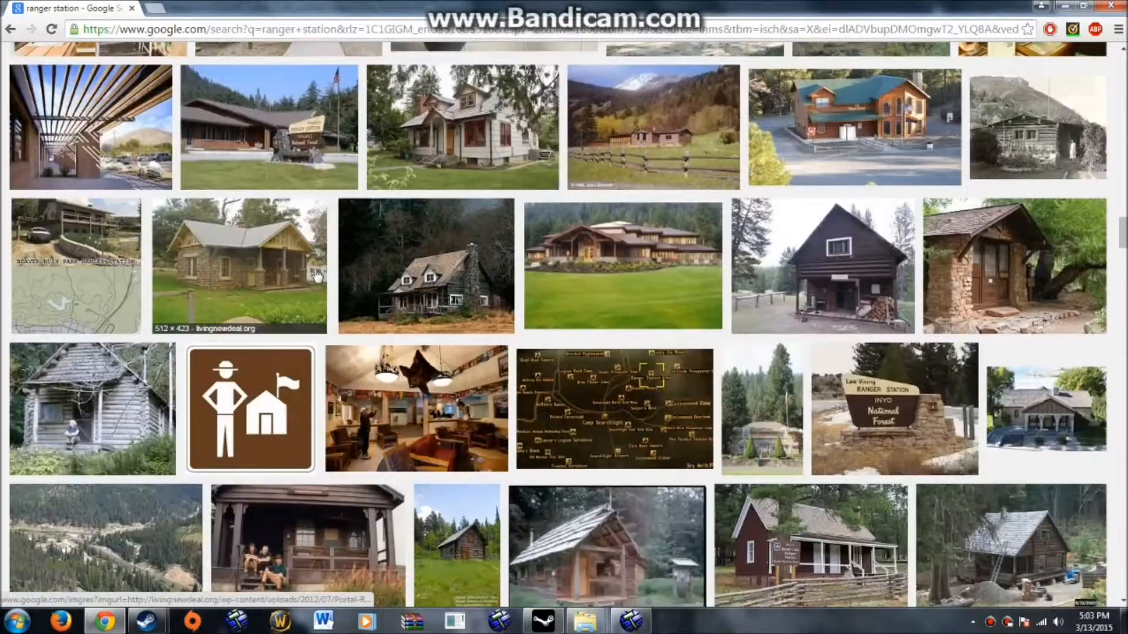
{"action": "scroll", "coordinate": [317, 274], "scroll_direction": "down", "scroll_amount": 3}
{"action": "scroll", "coordinate": [317, 275], "scroll_direction": "down", "scroll_amount": 1}
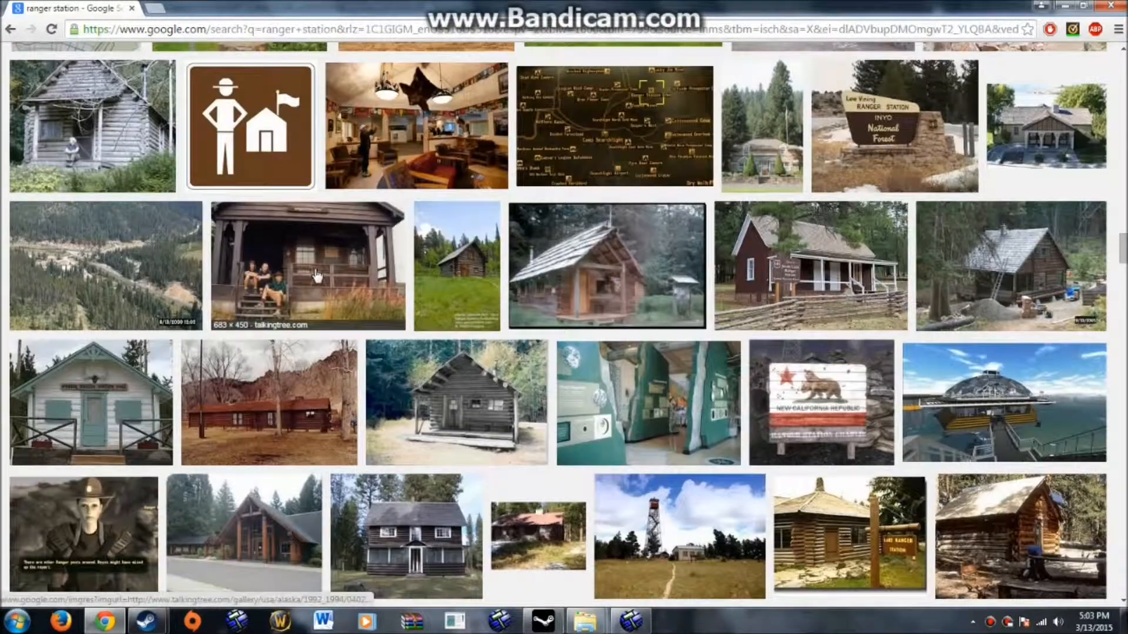
{"action": "scroll", "coordinate": [318, 275], "scroll_direction": "down", "scroll_amount": 2}
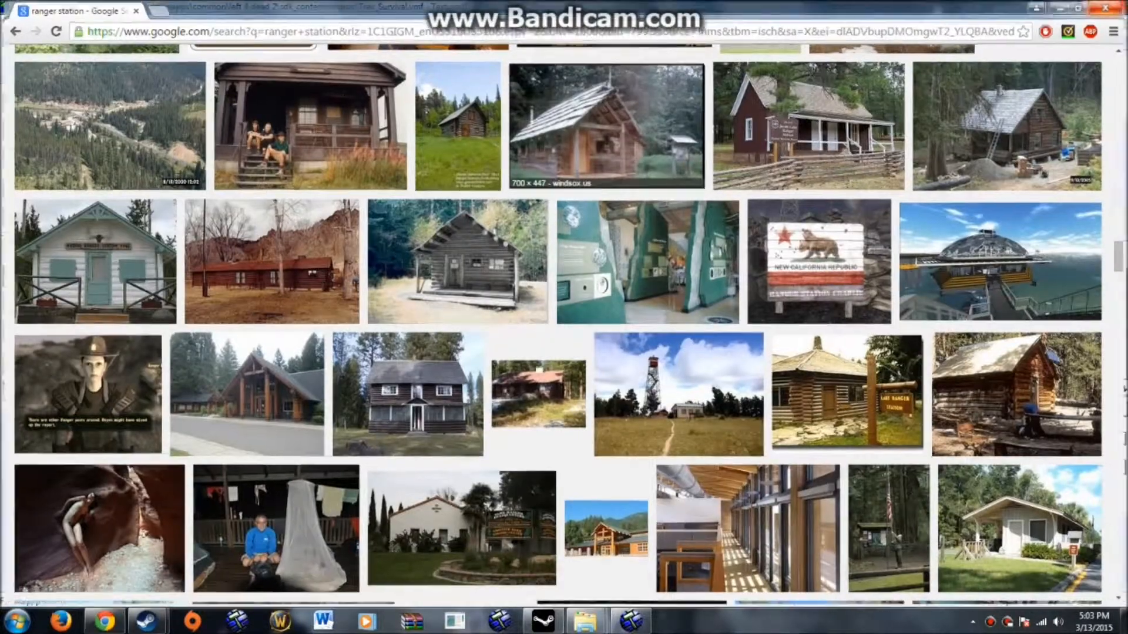
{"action": "left_click", "coordinate": [1110, 5]}
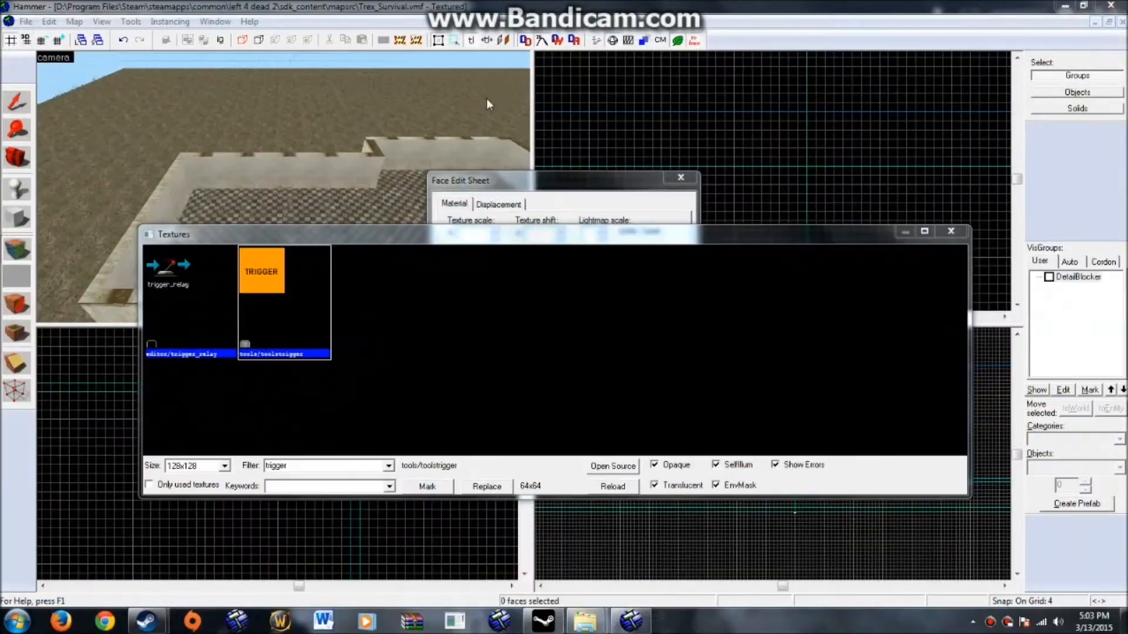
Step: Filter the texture browser by "plaster" and choose plaster/mainstreet_plaster01a from the matching wall textures
{"action": "left_click", "coordinate": [331, 465]}
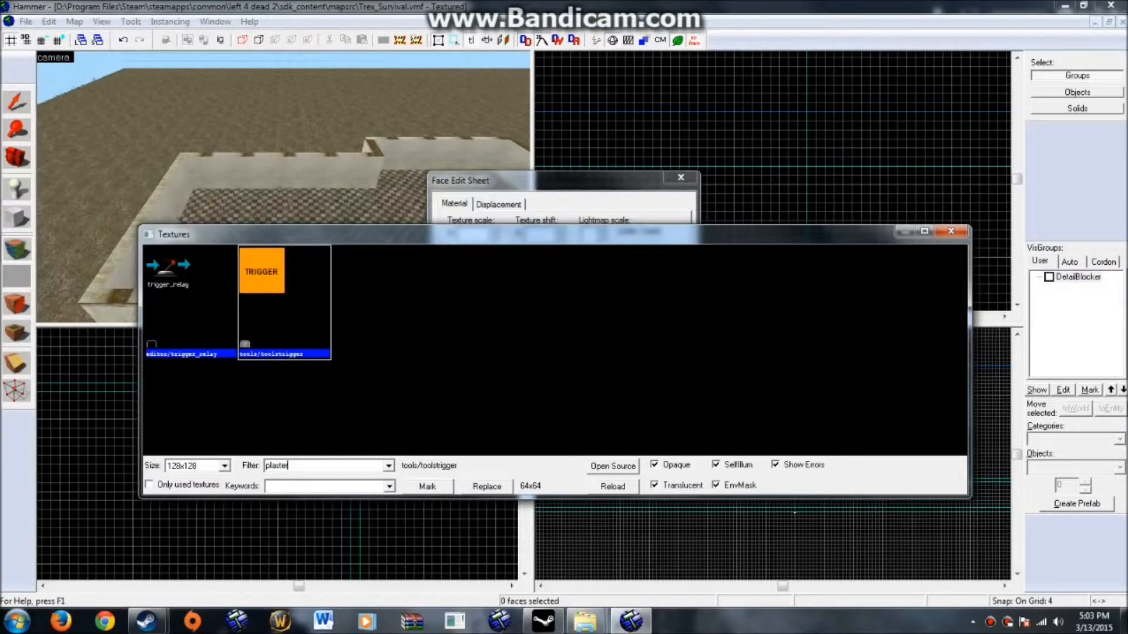
{"action": "left_click", "coordinate": [390, 309]}
{"action": "scroll", "coordinate": [392, 310], "scroll_direction": "down", "scroll_amount": 5}
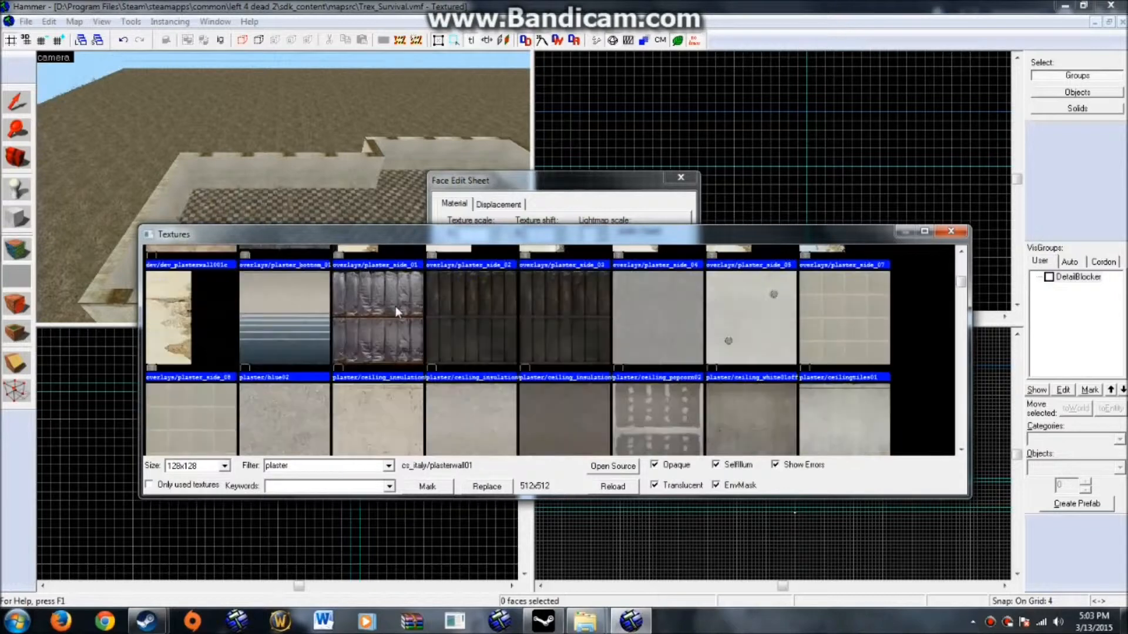
{"action": "left_click", "coordinate": [502, 298]}
{"action": "scroll", "coordinate": [501, 298], "scroll_direction": "down", "scroll_amount": 3}
{"action": "left_click", "coordinate": [474, 306]}
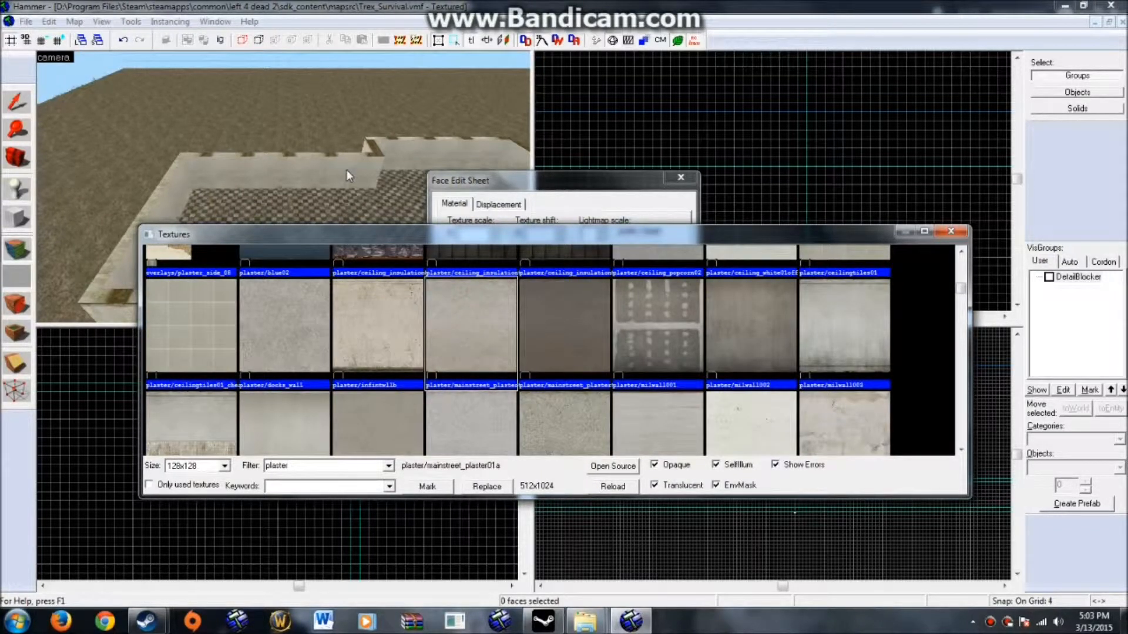
{"action": "scroll", "coordinate": [379, 294], "scroll_direction": "down", "scroll_amount": 3}
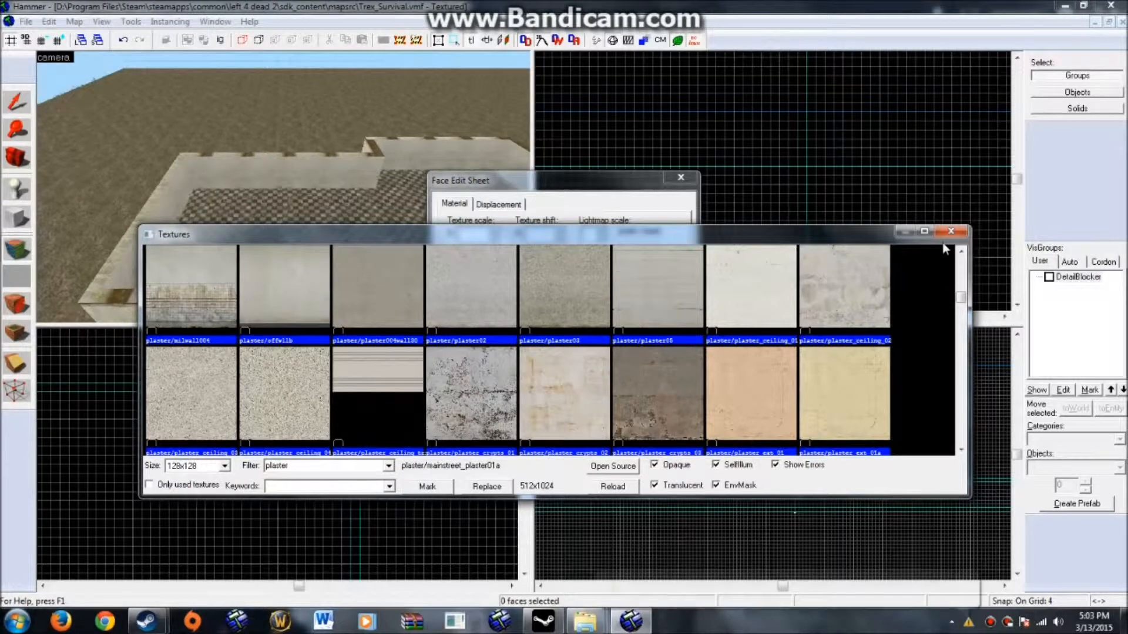
{"action": "left_click", "coordinate": [951, 231]}
Step: Sample the texture of the back wall's inner face and choose plaster/plaster004wall30 as the current texture
{"action": "left_click", "coordinate": [339, 176]}
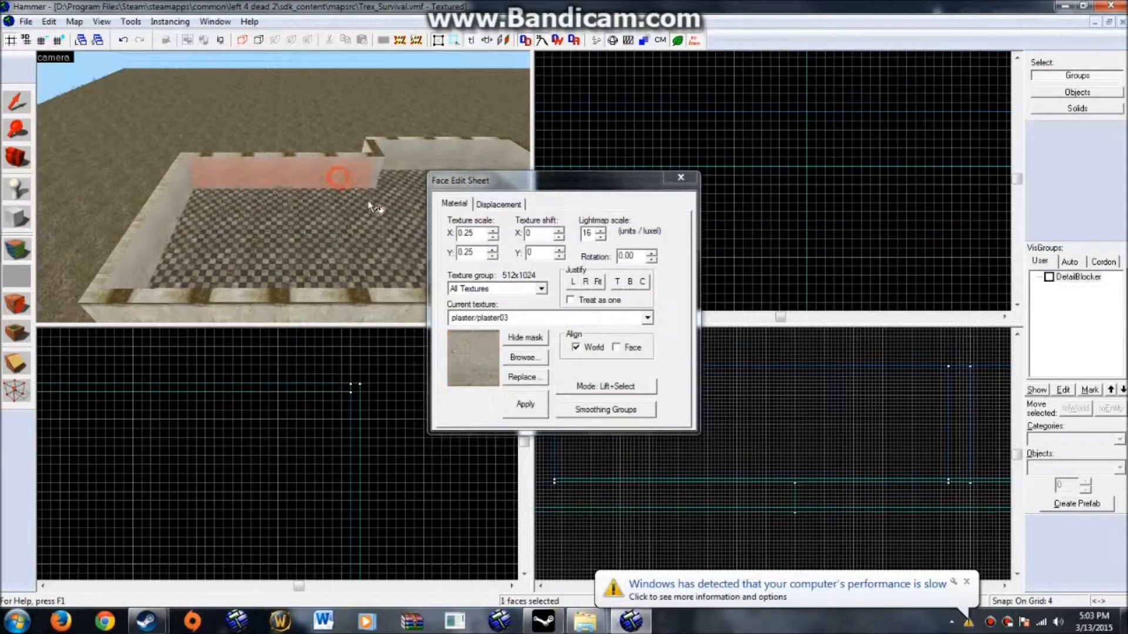
{"action": "left_click", "coordinate": [535, 361]}
{"action": "left_click", "coordinate": [482, 388]}
{"action": "scroll", "coordinate": [482, 389], "scroll_direction": "down", "scroll_amount": 1}
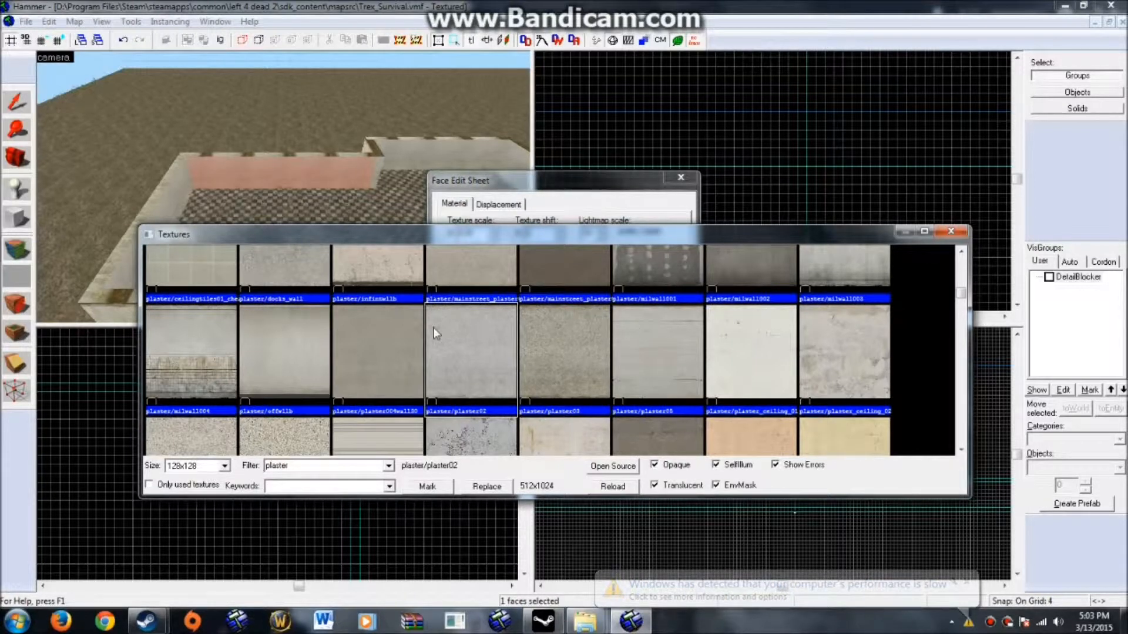
{"action": "left_click", "coordinate": [665, 360]}
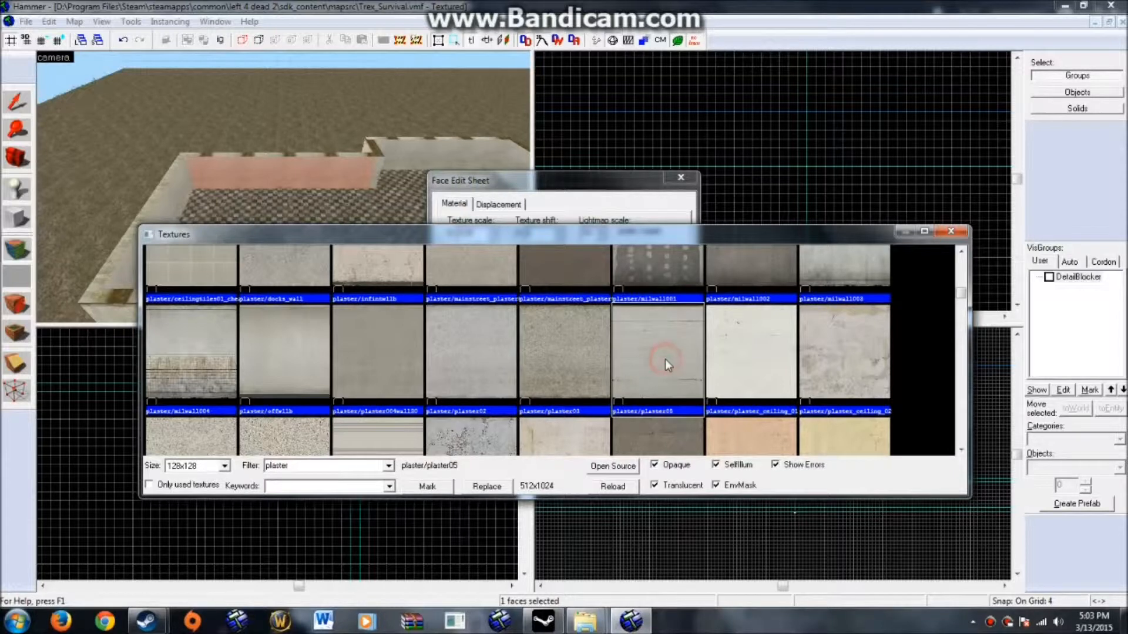
{"action": "double_click", "coordinate": [389, 357]}
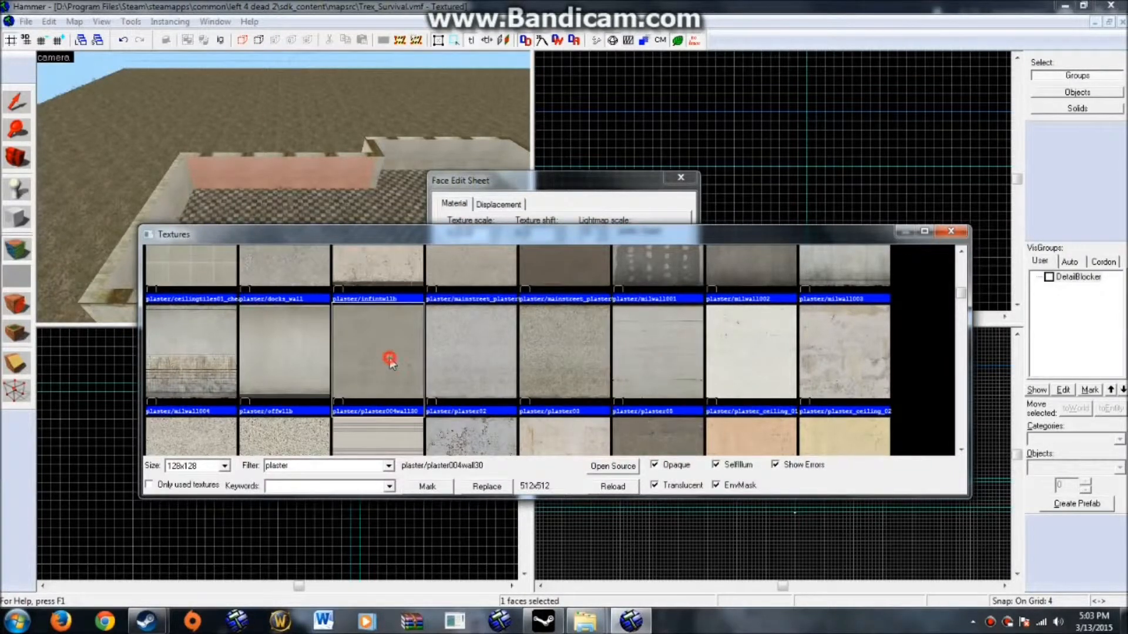
Step: Create a 52 × 52 × 128 unit pillar block with the current plaster texture at the inner corner where the back wall steps
{"action": "left_click", "coordinate": [17, 102]}
{"action": "left_click", "coordinate": [341, 164]}
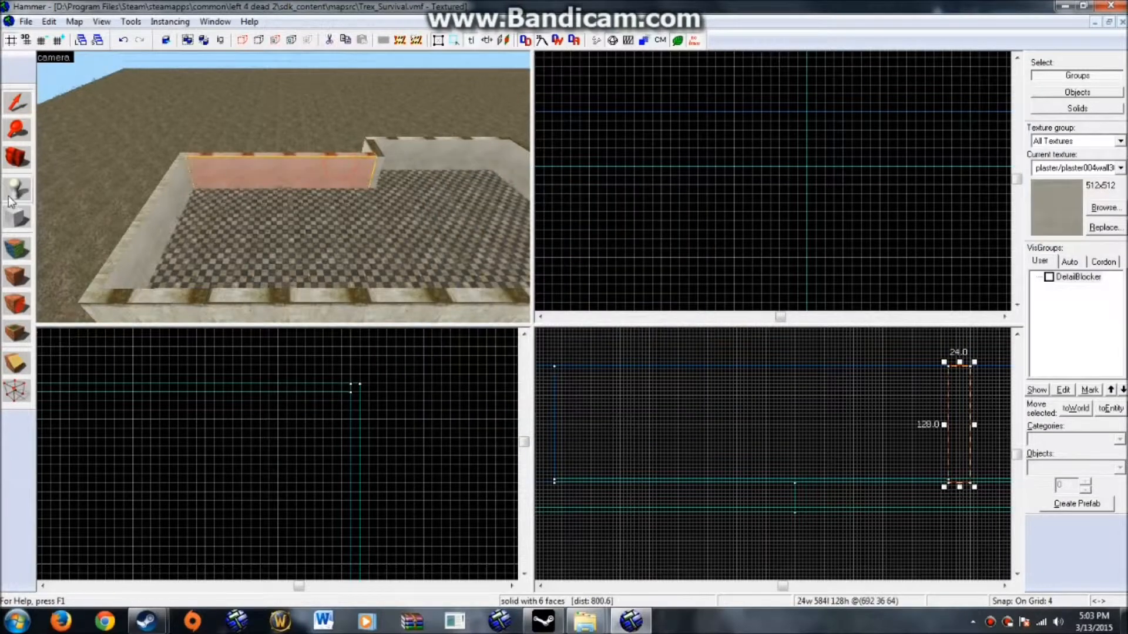
{"action": "scroll", "coordinate": [762, 186], "scroll_direction": "down", "scroll_amount": 3}
{"action": "scroll", "coordinate": [763, 186], "scroll_direction": "down", "scroll_amount": 8}
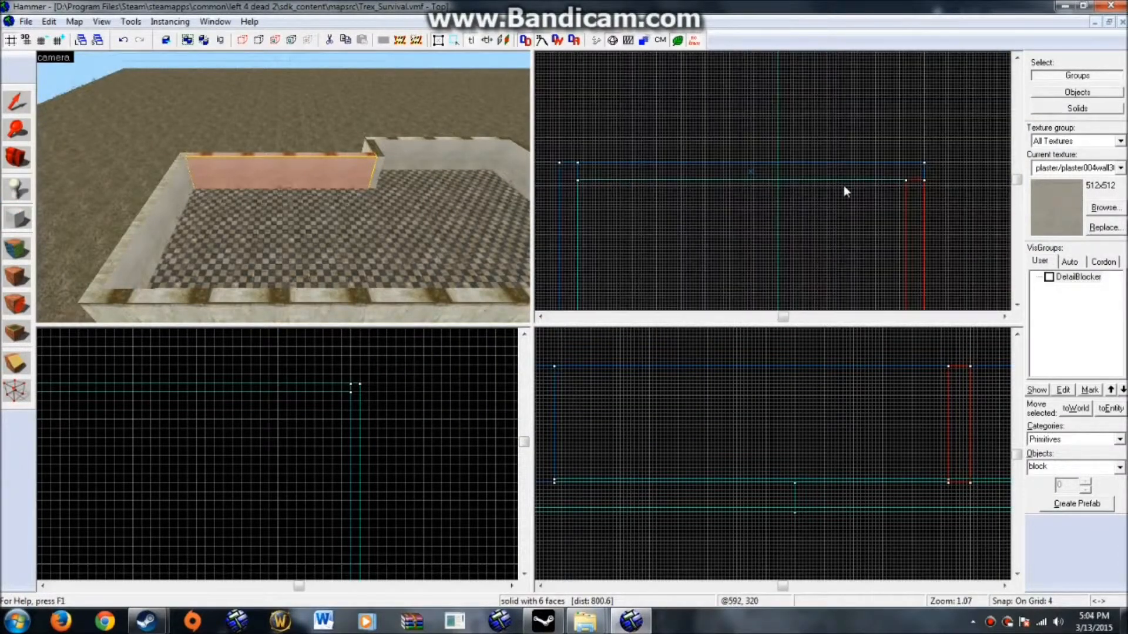
{"action": "key", "text": "Down"}
{"action": "key", "text": "Down"}
{"action": "scroll", "coordinate": [886, 202], "scroll_direction": "up", "scroll_amount": 1}
{"action": "scroll", "coordinate": [898, 176], "scroll_direction": "up", "scroll_amount": 5}
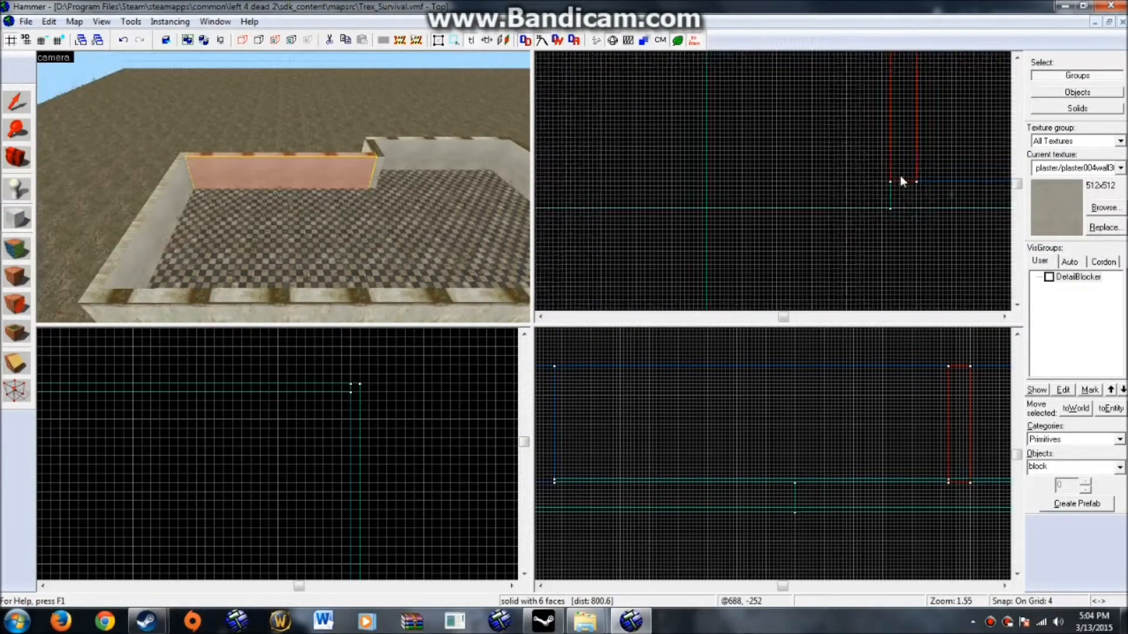
{"action": "left_click_drag", "start_coordinate": [885, 185], "coordinate": [784, 83]}
{"action": "left_click_drag", "start_coordinate": [826, 130], "coordinate": [823, 179]}
{"action": "key", "text": "Return"}
{"action": "key", "text": "w"}
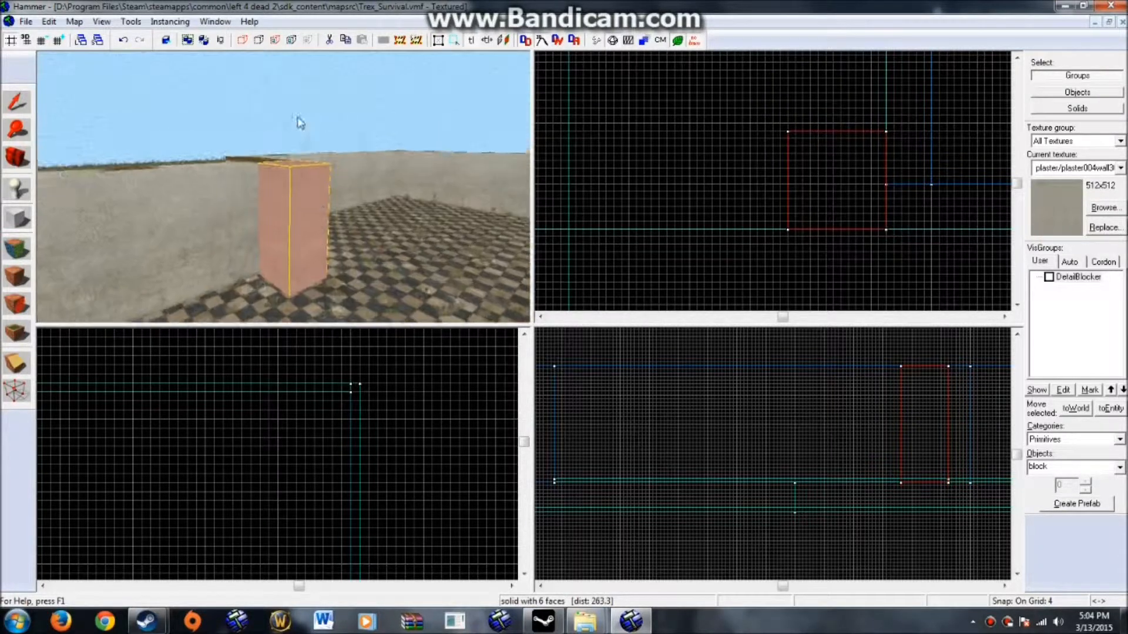
Step: Select the new corner pillar and copy it along the back wall to the room's far inner corner
{"action": "left_click", "coordinate": [707, 307]}
{"action": "key", "text": "z"}
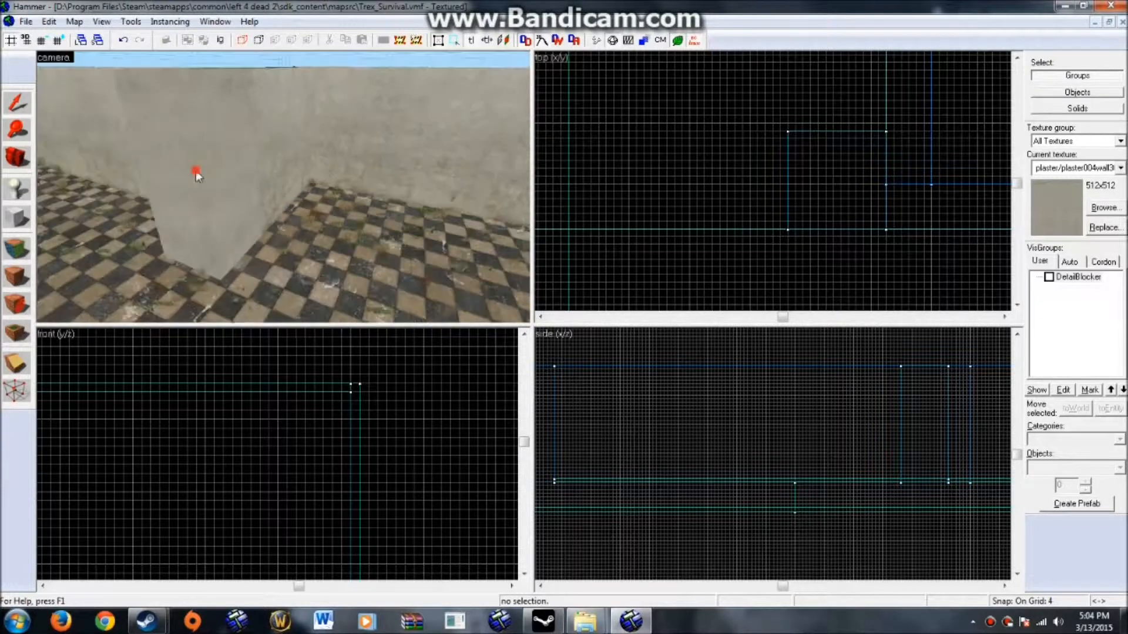
{"action": "key", "text": "z"}
{"action": "left_click", "coordinate": [859, 172]}
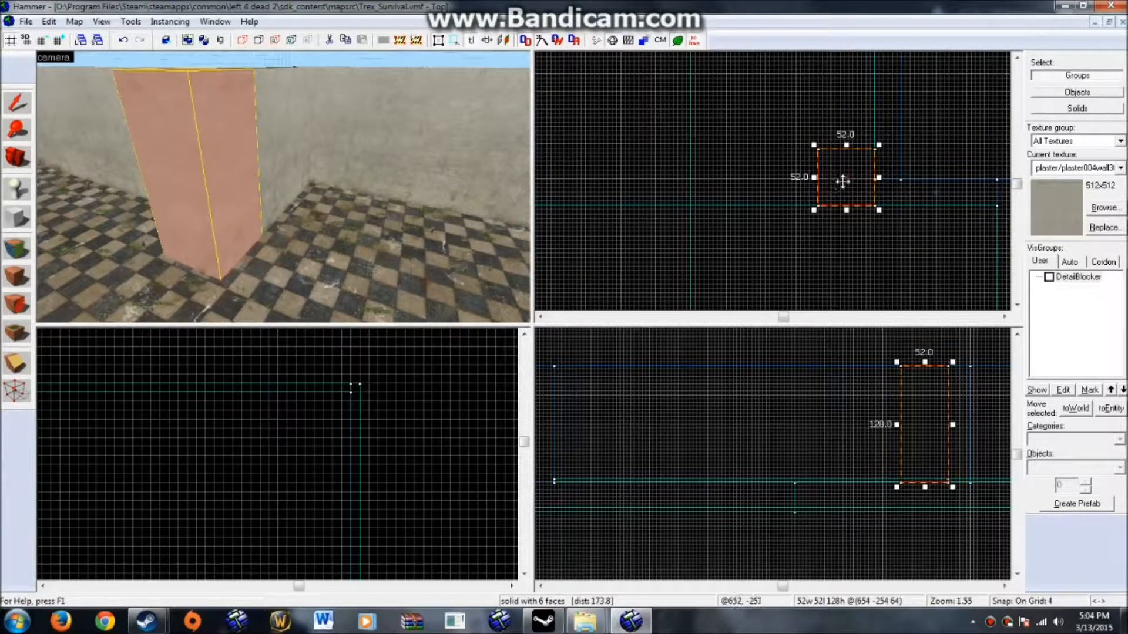
{"action": "scroll", "coordinate": [842, 182], "scroll_direction": "down", "scroll_amount": 4}
{"action": "key", "text": "Up"}
{"action": "key", "text": "Up"}
{"action": "key", "text": "Up"}
{"action": "left_click_drag", "start_coordinate": [842, 232], "coordinate": [868, 142]}
{"action": "key", "text": "Up"}
{"action": "scroll", "coordinate": [842, 142], "scroll_direction": "up", "scroll_amount": 2}
{"action": "key", "text": "Left"}
Step: Select both back-wall pillars and copy them straight across the room against the inner face of the front wall
{"action": "scroll", "coordinate": [861, 202], "scroll_direction": "down", "scroll_amount": 6}
{"action": "key", "text": "Down"}
{"action": "key", "text": "Down"}
{"action": "key", "text": "Down"}
{"action": "scroll", "coordinate": [851, 171], "scroll_direction": "up", "scroll_amount": 9}
{"action": "scroll", "coordinate": [280, 169], "scroll_direction": "up", "scroll_amount": 3}
{"action": "scroll", "coordinate": [280, 168], "scroll_direction": "down", "scroll_amount": 5}
{"action": "key", "text": "Up"}
{"action": "key", "text": "Left"}
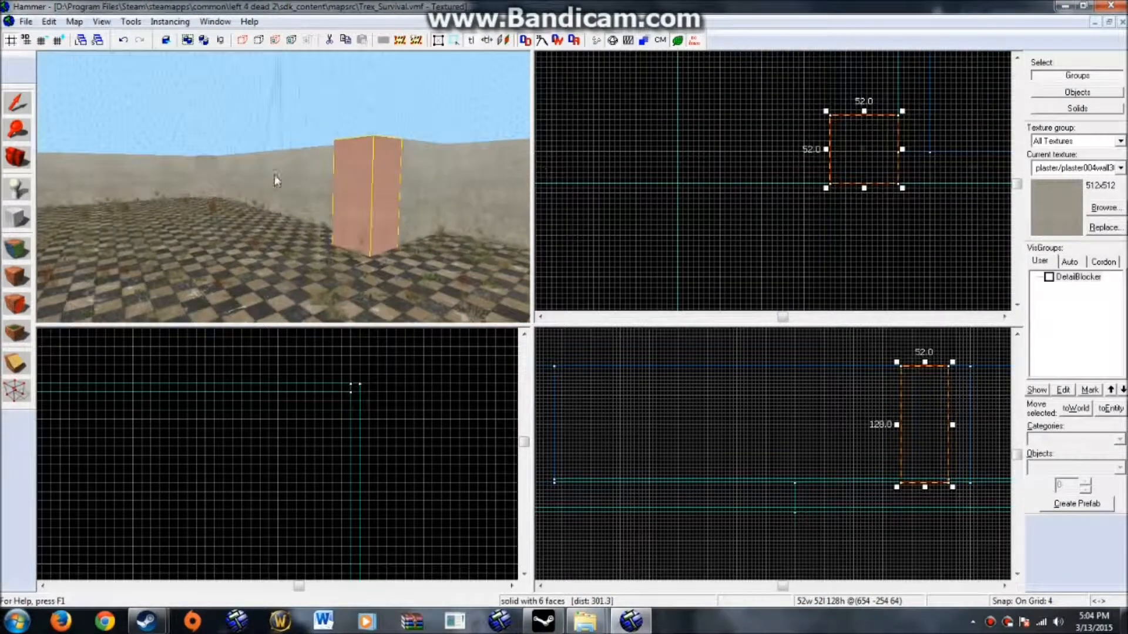
{"action": "left_click", "coordinate": [216, 181], "text": "ctrl"}
{"action": "scroll", "coordinate": [794, 170], "scroll_direction": "down", "scroll_amount": 8}
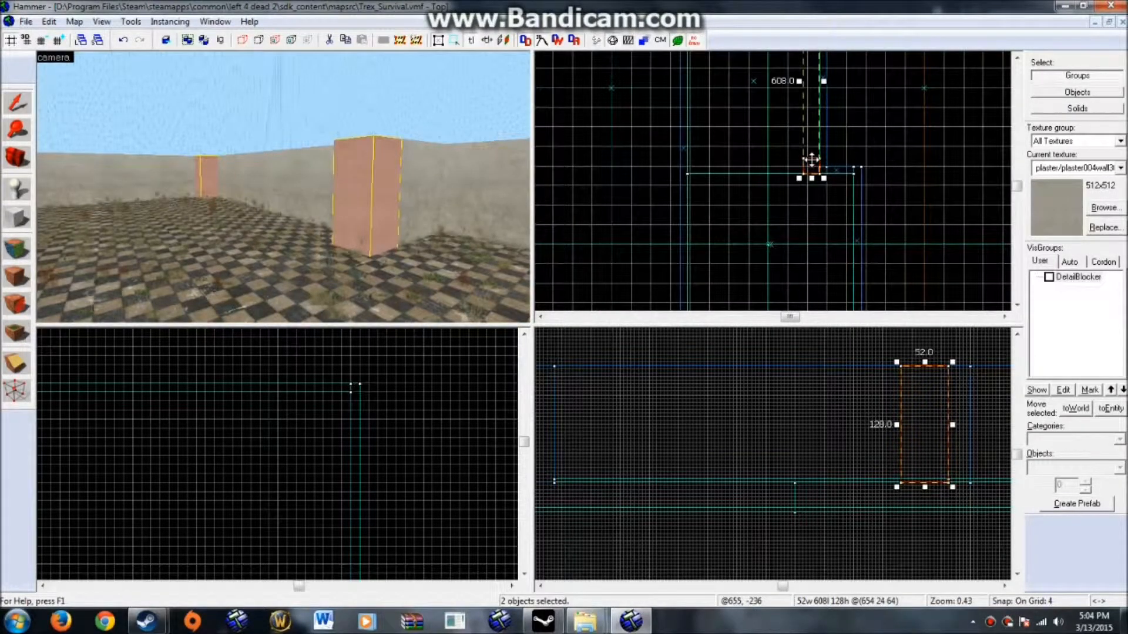
{"action": "key", "text": "Left"}
{"action": "mouse_move", "coordinate": [811, 159]}
{"action": "left_mouse_down"}
{"action": "mouse_move", "coordinate": [750, 158]}
{"action": "mouse_move", "coordinate": [896, 161]}
{"action": "mouse_move", "coordinate": [805, 164]}
{"action": "left_mouse_up"}
{"action": "scroll", "coordinate": [815, 160], "scroll_direction": "up", "scroll_amount": 10}
{"action": "key", "text": "Left"}
Step: Select the front-wall pillar opposite the step corner and examine how it sits against the wall
{"action": "left_click", "coordinate": [122, 225]}
{"action": "scroll", "coordinate": [769, 174], "scroll_direction": "down", "scroll_amount": 4}
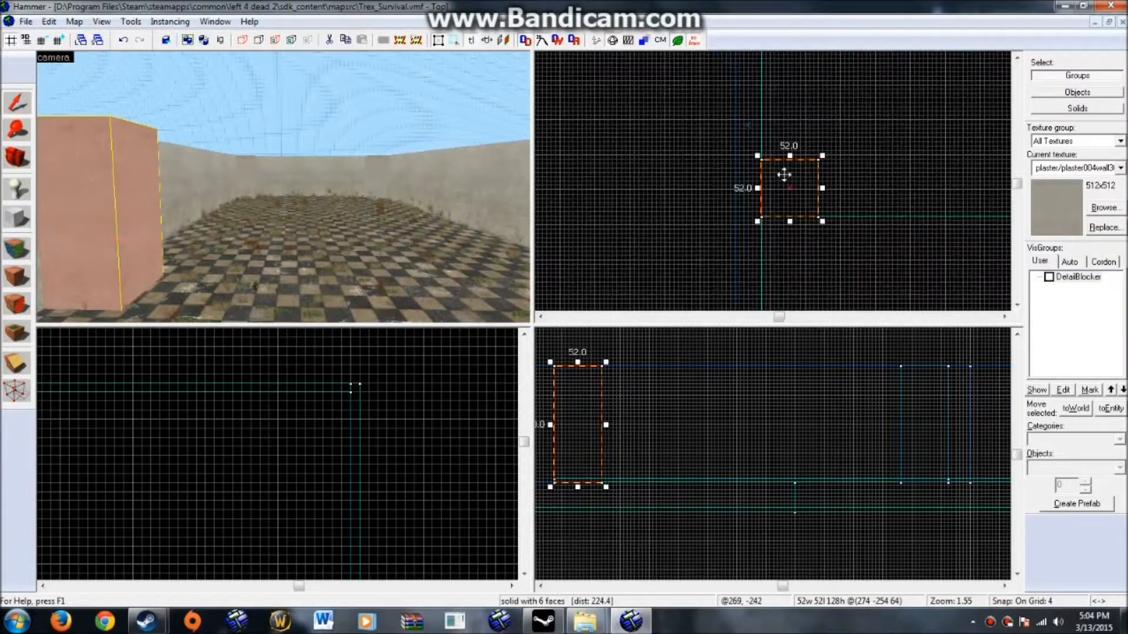
{"action": "key", "text": "Left"}
{"action": "scroll", "coordinate": [315, 186], "scroll_direction": "up", "scroll_amount": 2}
{"action": "scroll", "coordinate": [315, 185], "scroll_direction": "down", "scroll_amount": 3}
{"action": "scroll", "coordinate": [242, 207], "scroll_direction": "up", "scroll_amount": 5}
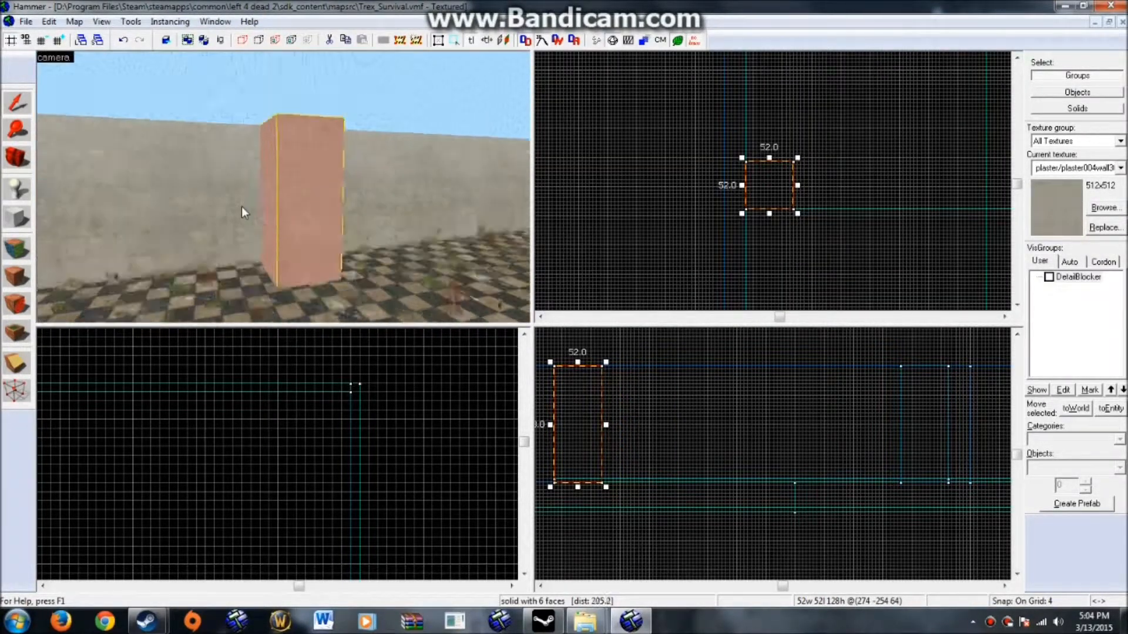
{"action": "key", "text": "Right"}
{"action": "scroll", "coordinate": [242, 206], "scroll_direction": "down", "scroll_amount": 4}
{"action": "scroll", "coordinate": [241, 205], "scroll_direction": "up", "scroll_amount": 5}
{"action": "scroll", "coordinate": [241, 204], "scroll_direction": "down", "scroll_amount": 6}
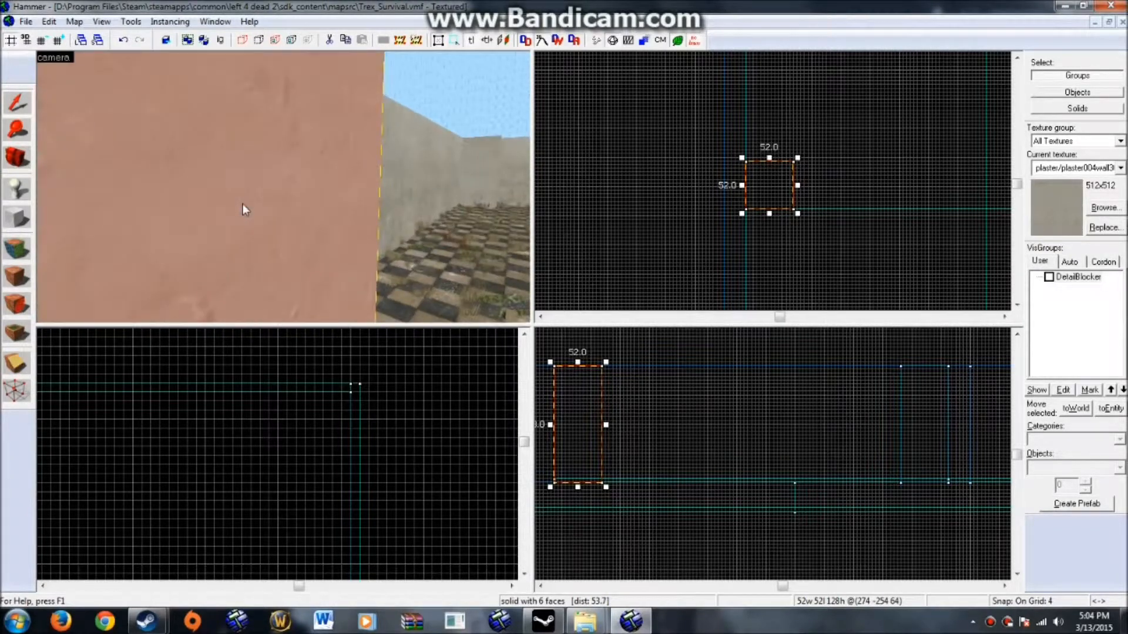
{"action": "scroll", "coordinate": [308, 197], "scroll_direction": "up", "scroll_amount": 4}
{"action": "scroll", "coordinate": [309, 200], "scroll_direction": "down", "scroll_amount": 4}
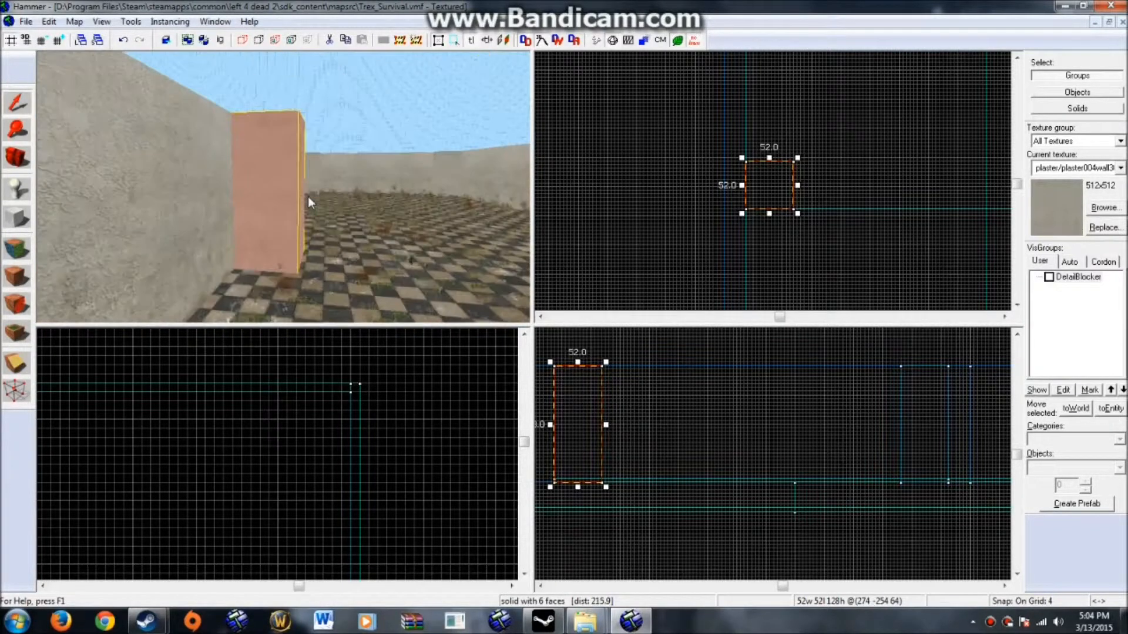
{"action": "scroll", "coordinate": [770, 214], "scroll_direction": "down", "scroll_amount": 3}
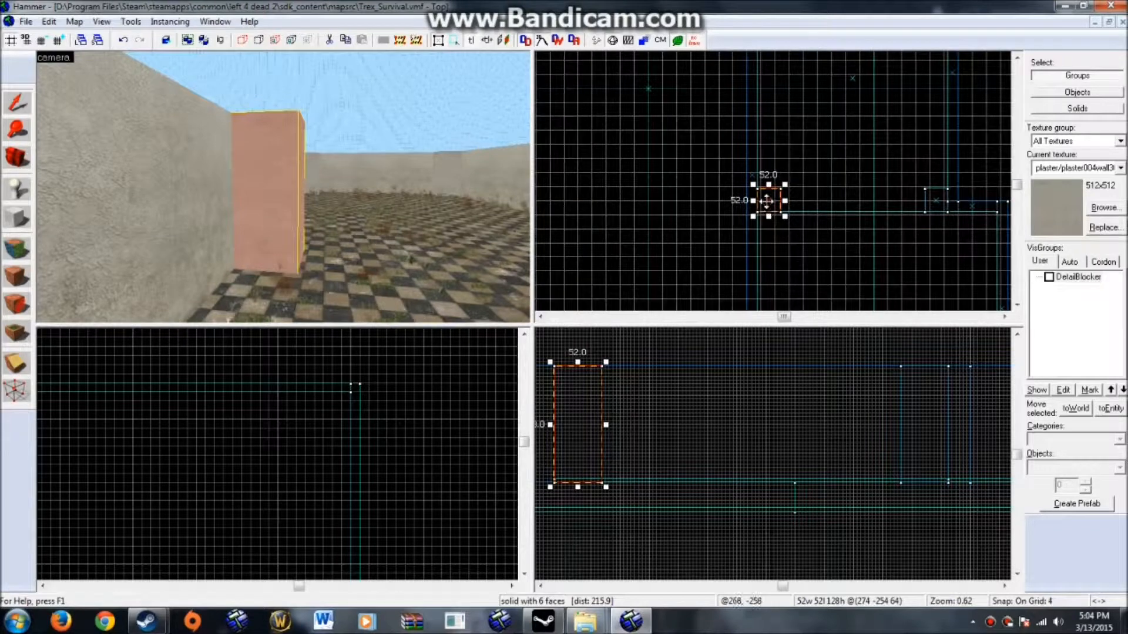
Step: Copy the selected pillar to the middle of the front wall, and copy that one across to the back wall
{"action": "key", "text": "ctrl+z"}
{"action": "scroll", "coordinate": [768, 203], "scroll_direction": "up", "scroll_amount": 5}
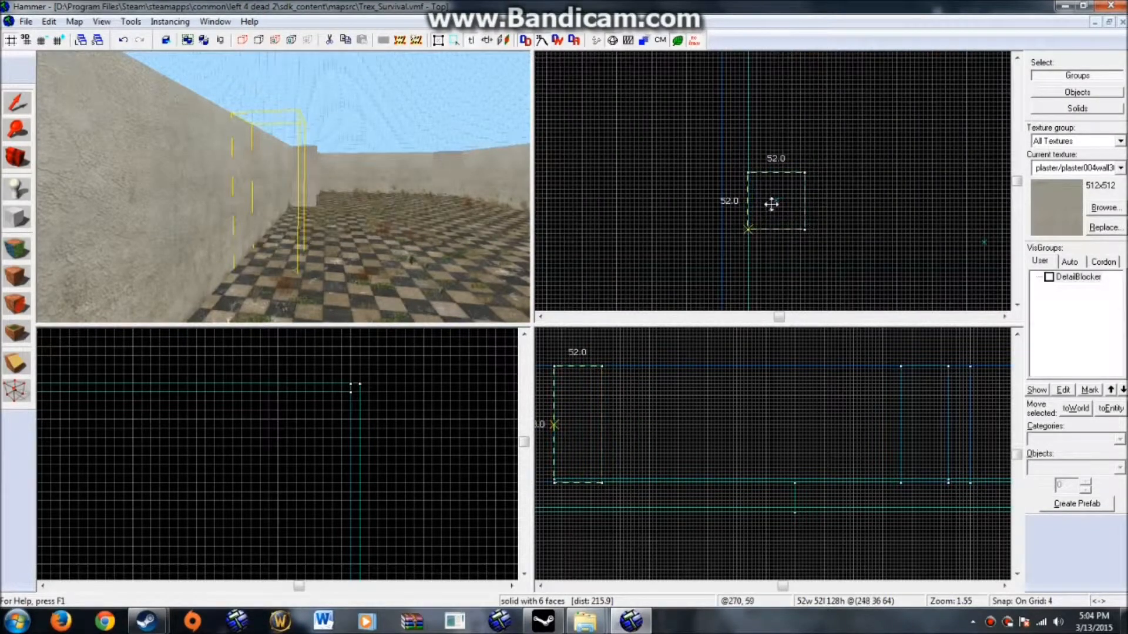
{"action": "mouse_move", "coordinate": [770, 206]}
{"action": "left_mouse_down"}
{"action": "mouse_move", "coordinate": [787, 206]}
{"action": "mouse_move", "coordinate": [715, 206]}
{"action": "left_mouse_up"}
{"action": "key", "text": "Right"}
{"action": "key", "text": "Right"}
{"action": "key", "text": "Right"}
{"action": "key", "text": "Right"}
{"action": "key", "text": "Right"}
{"action": "key", "text": "Right"}
Step: Examine the pillar layout along both walls from above and from inside the room
{"action": "key", "text": "Down"}
{"action": "key", "text": "s"}
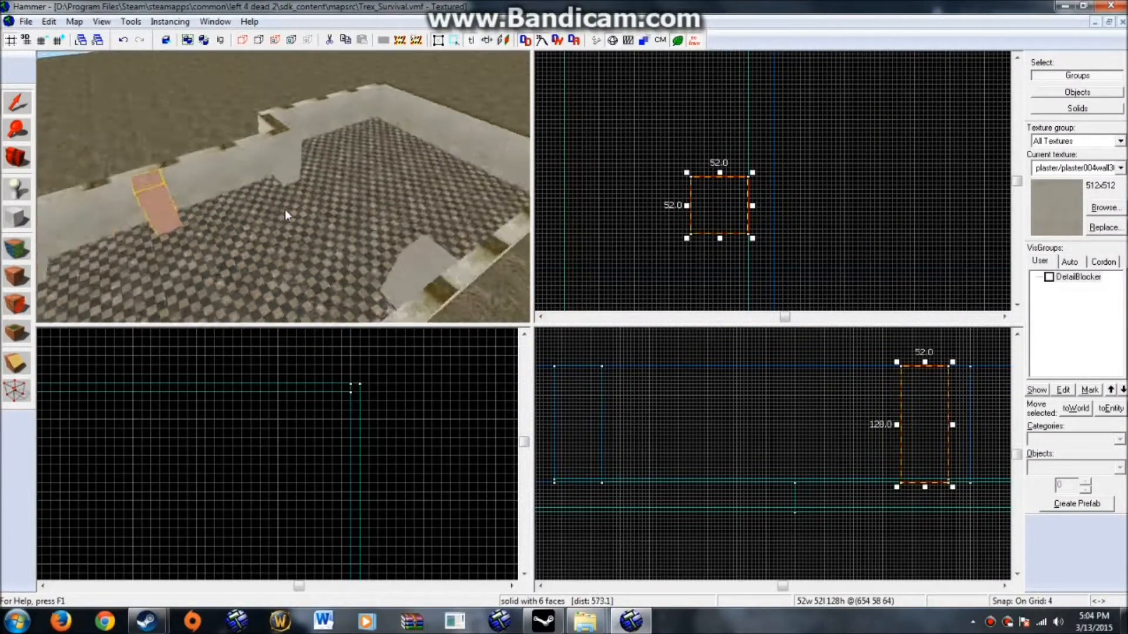
{"action": "key", "text": "w"}
{"action": "key", "text": "s"}
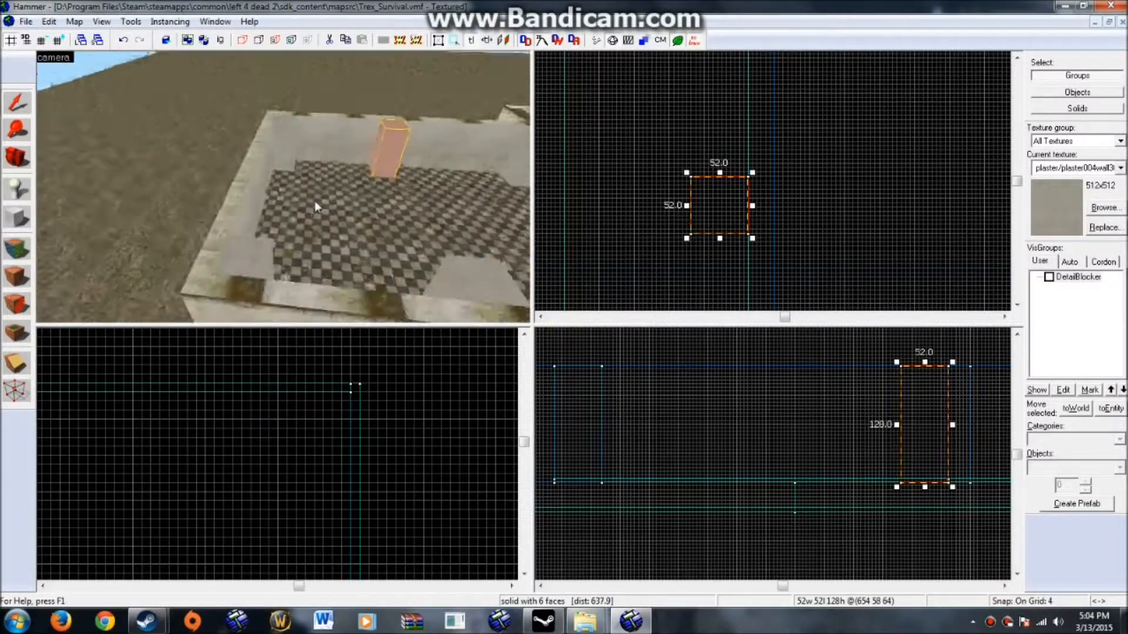
{"action": "key", "text": "w"}
{"action": "key", "text": "Right"}
{"action": "key", "text": "w"}
{"action": "key", "text": "Up"}
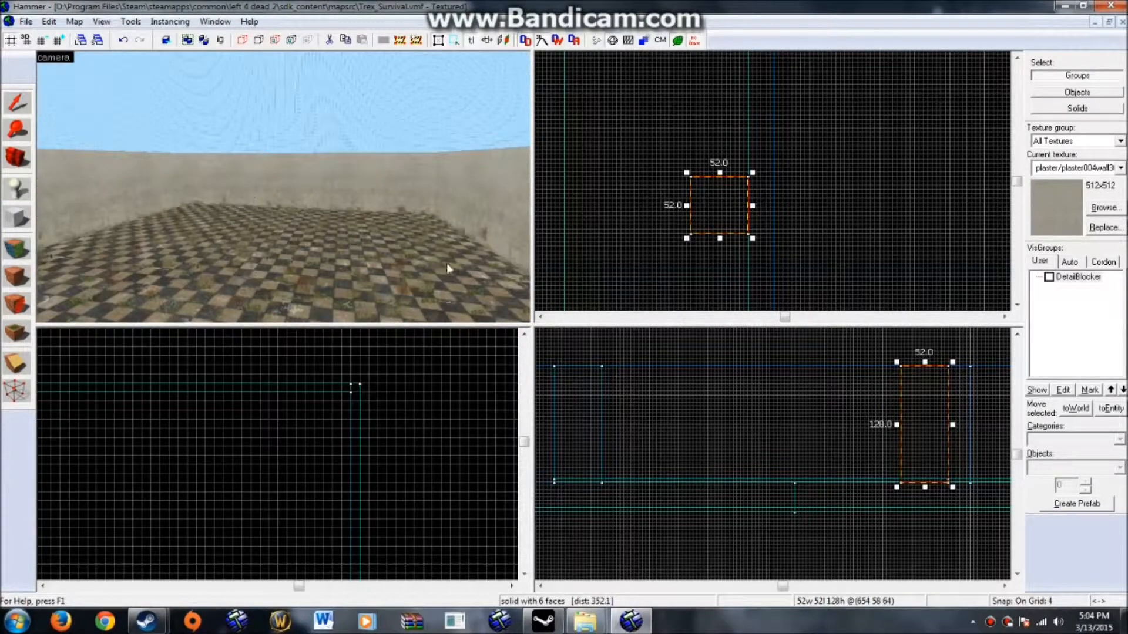
Step: Clear the selection and examine the whole building with its pillars and the surrounding ground from several angles
{"action": "left_click", "coordinate": [635, 209]}
{"action": "key", "text": "Down"}
{"action": "key", "text": "s"}
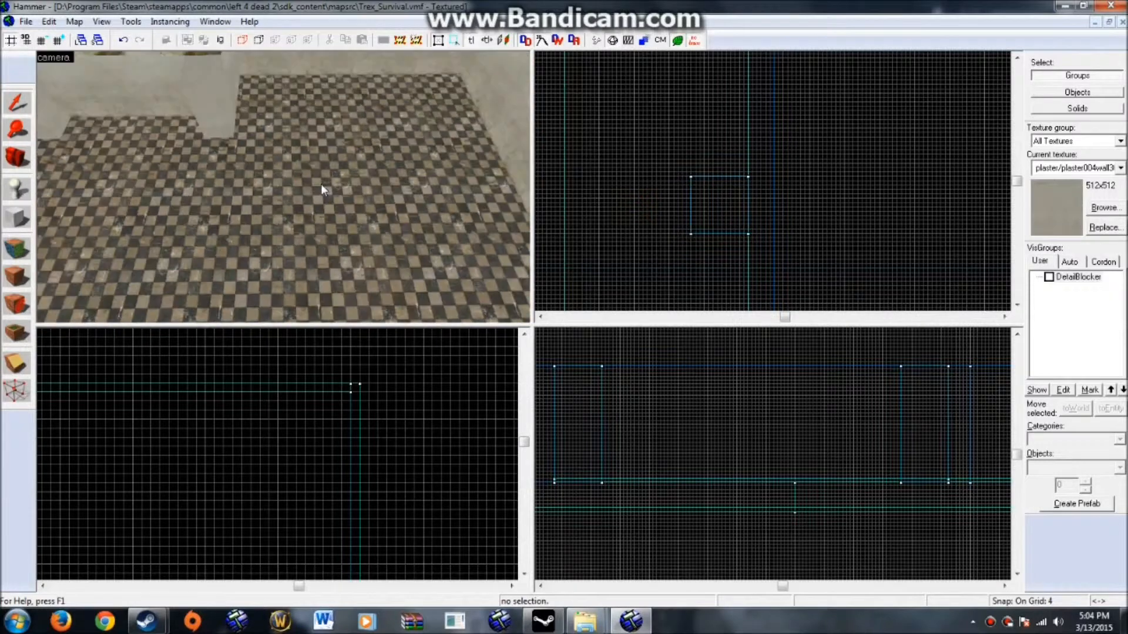
{"action": "key", "text": "s"}
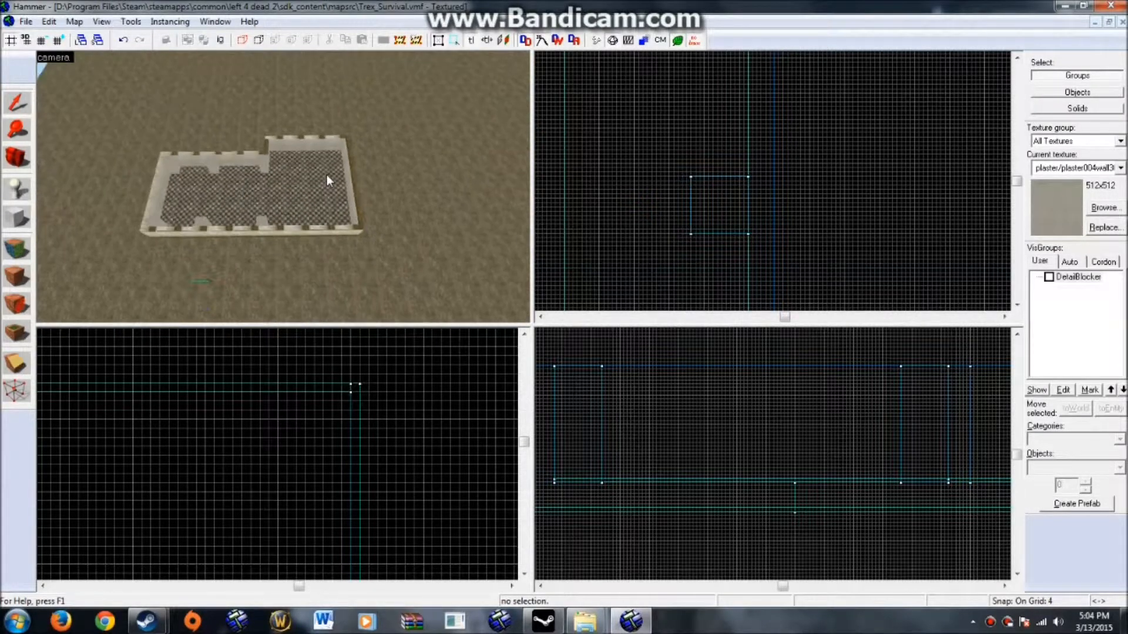
{"action": "key", "text": "Left"}
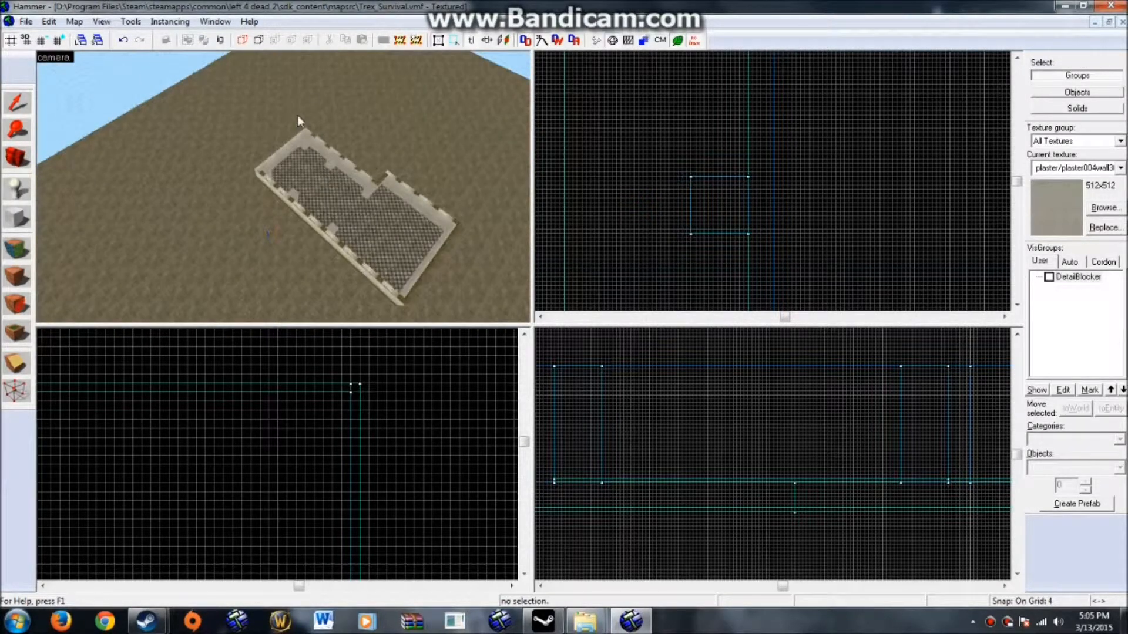
{"action": "key", "text": "w"}
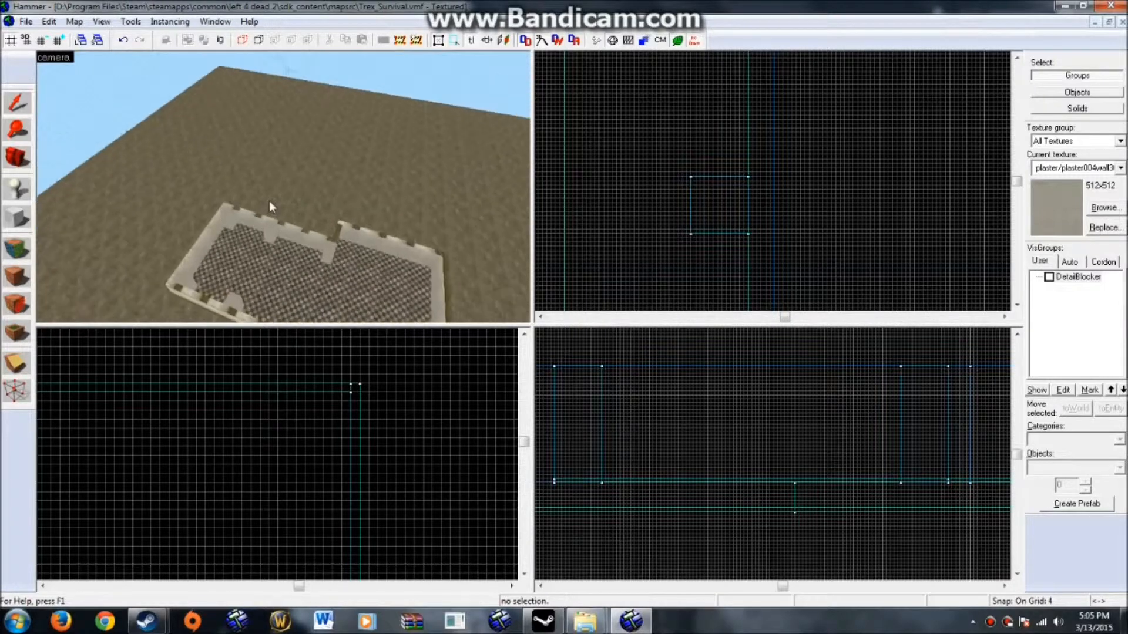
{"action": "key", "text": "Right"}
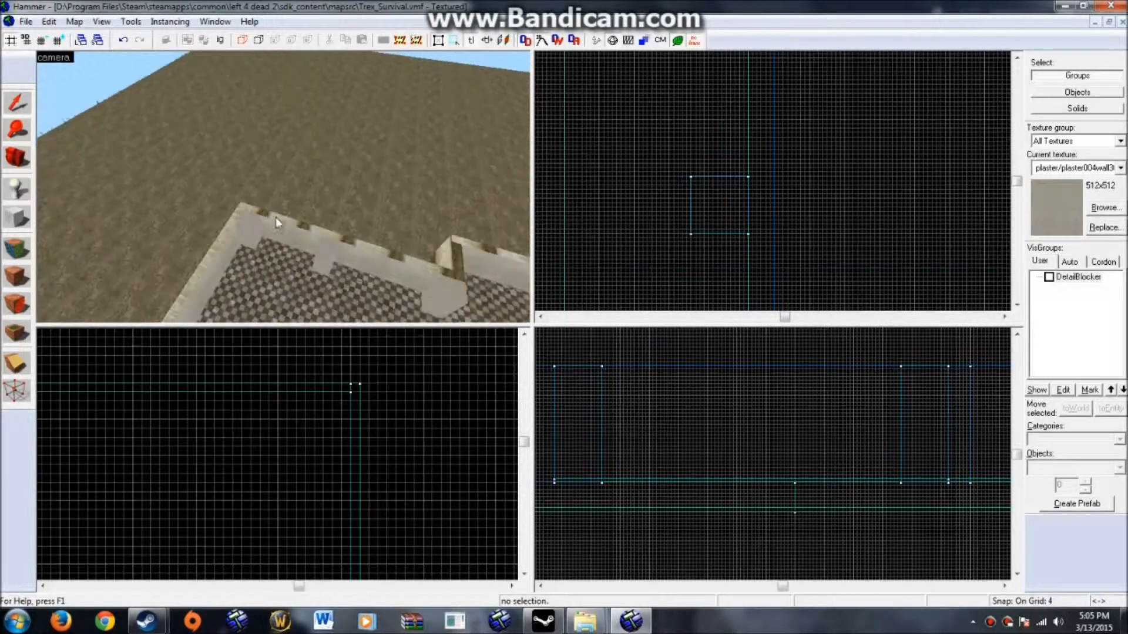
{"action": "key", "text": "Left"}
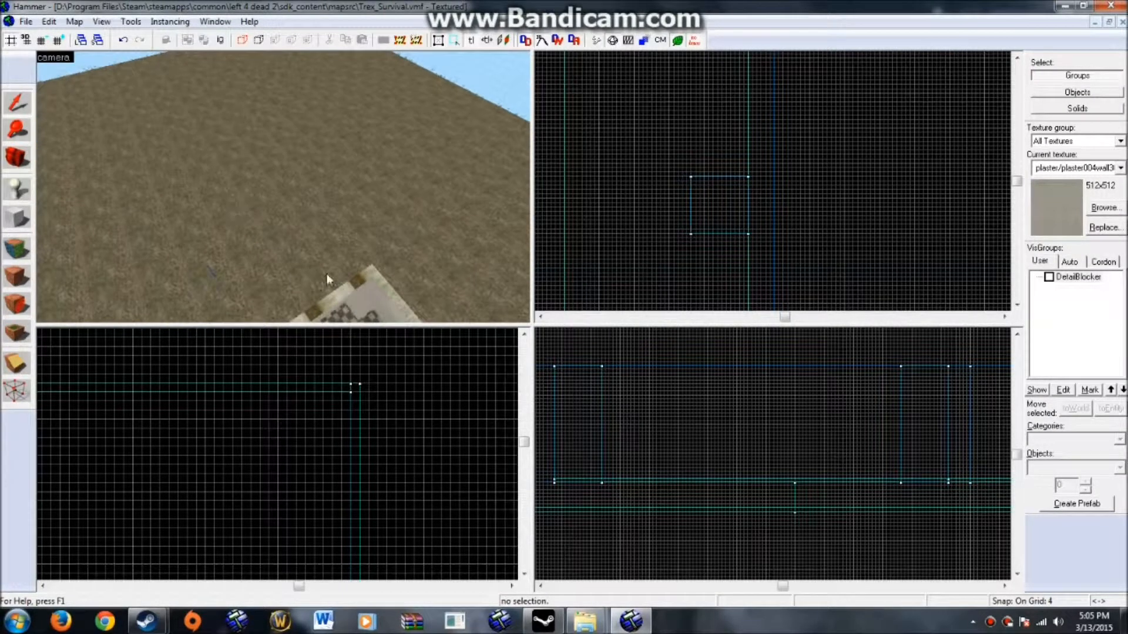
{"action": "left_click_drag", "start_coordinate": [205, 89], "coordinate": [218, 201]}
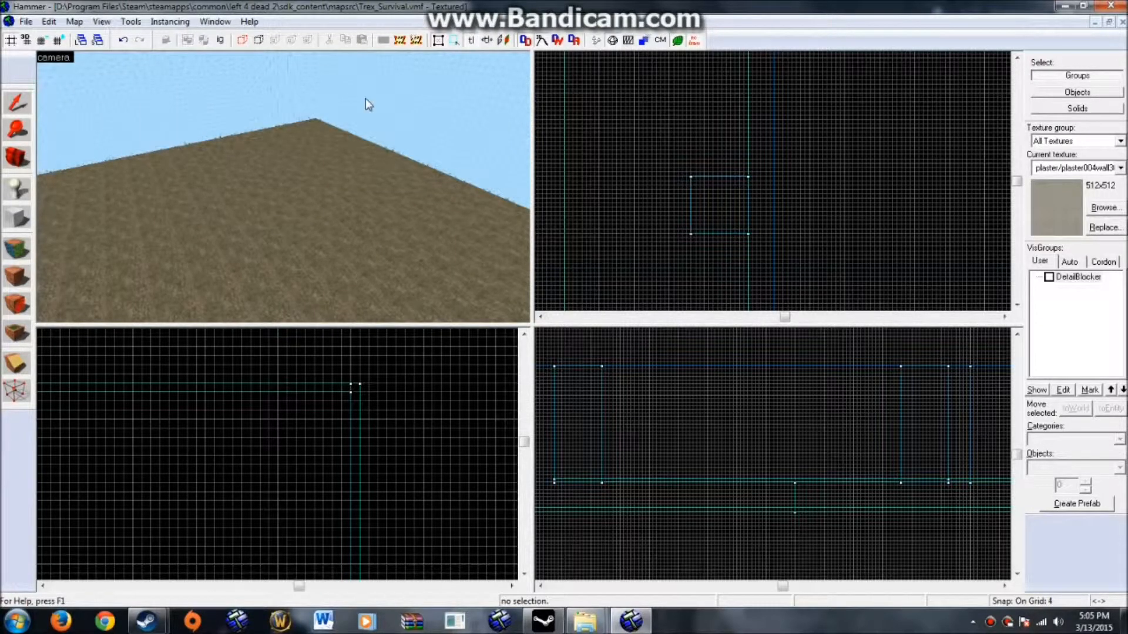
{"action": "left_click_drag", "start_coordinate": [58, 151], "coordinate": [469, 72]}
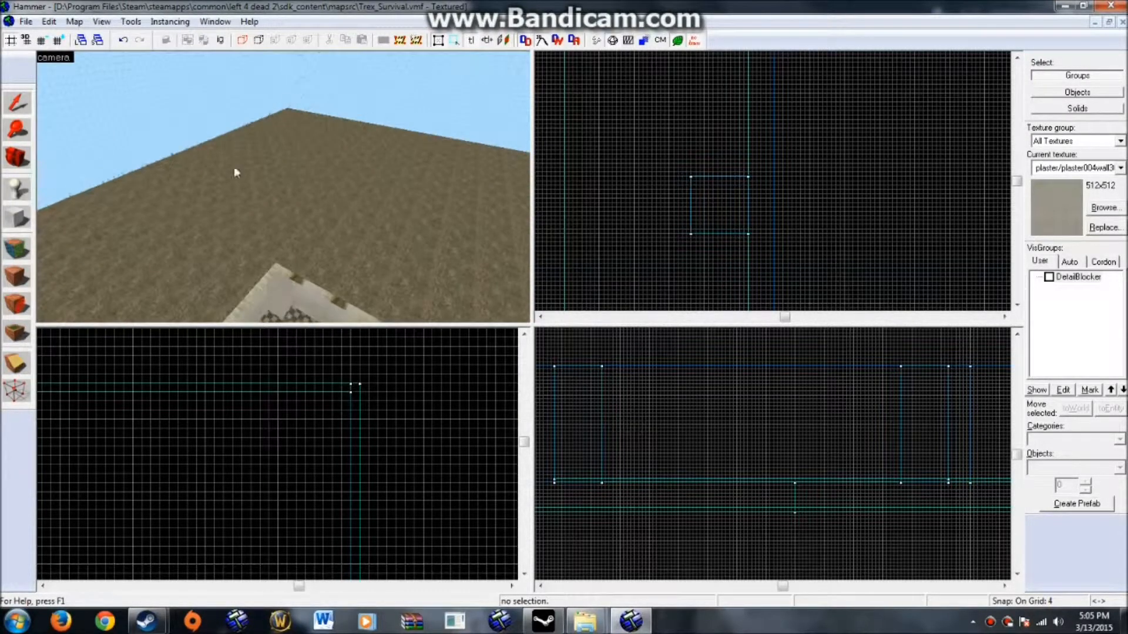
{"action": "left_click_drag", "start_coordinate": [235, 172], "coordinate": [417, 152]}
{"action": "key", "text": "Down"}
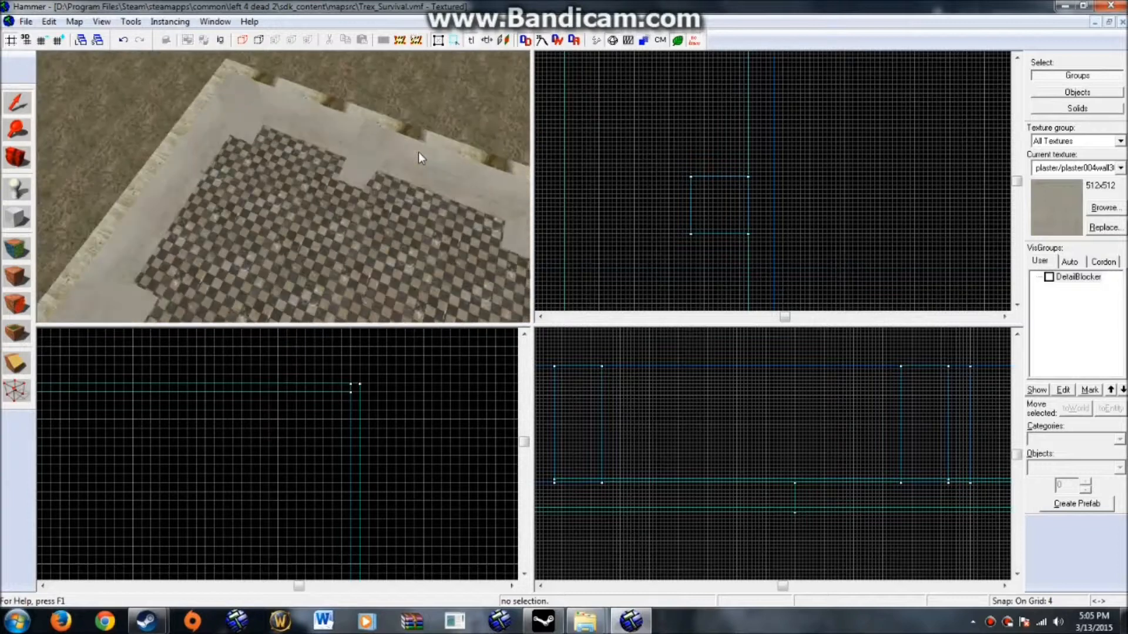
{"action": "key", "text": "Up"}
{"action": "key", "text": "Right"}
{"action": "left_click_drag", "start_coordinate": [418, 151], "coordinate": [117, 185]}
{"action": "scroll", "coordinate": [306, 188], "scroll_direction": "up", "scroll_amount": 4}
{"action": "scroll", "coordinate": [176, 177], "scroll_direction": "up", "scroll_amount": 2}
{"action": "scroll", "coordinate": [220, 135], "scroll_direction": "down", "scroll_amount": 4}
{"action": "scroll", "coordinate": [227, 211], "scroll_direction": "down", "scroll_amount": 2}
{"action": "left_click_drag", "start_coordinate": [226, 212], "coordinate": [21, 250]}
Step: Open the texture browser from the Face Edit Sheet and filter the textures by "concrete"
{"action": "left_click", "coordinate": [21, 250]}
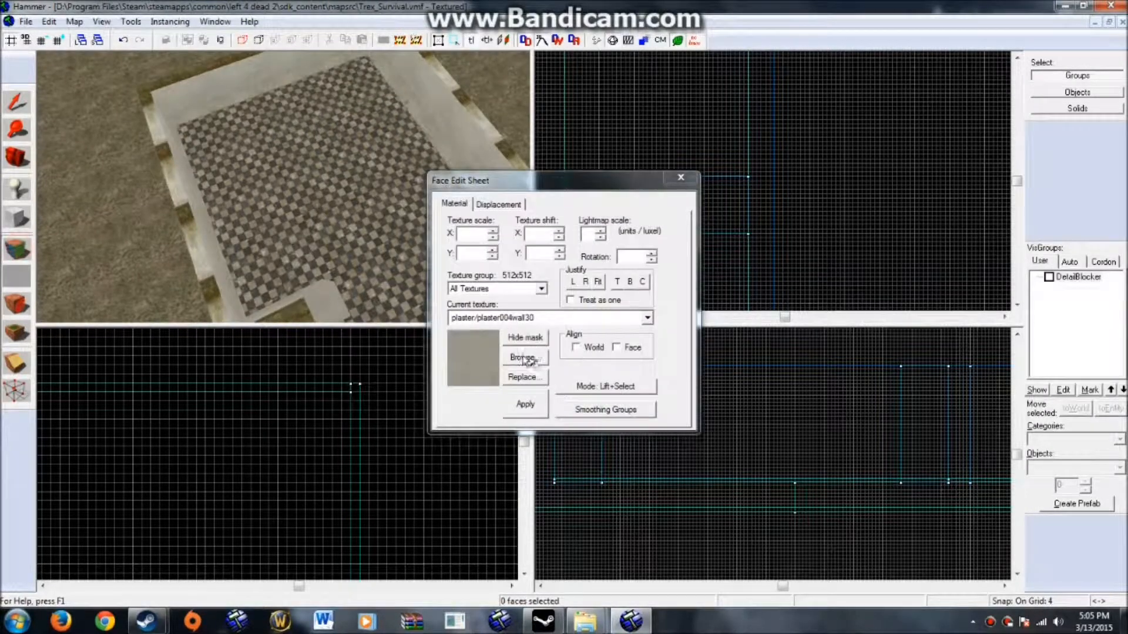
{"action": "left_click_drag", "start_coordinate": [210, 207], "coordinate": [232, 212]}
{"action": "scroll", "coordinate": [240, 203], "scroll_direction": "down", "scroll_amount": 2}
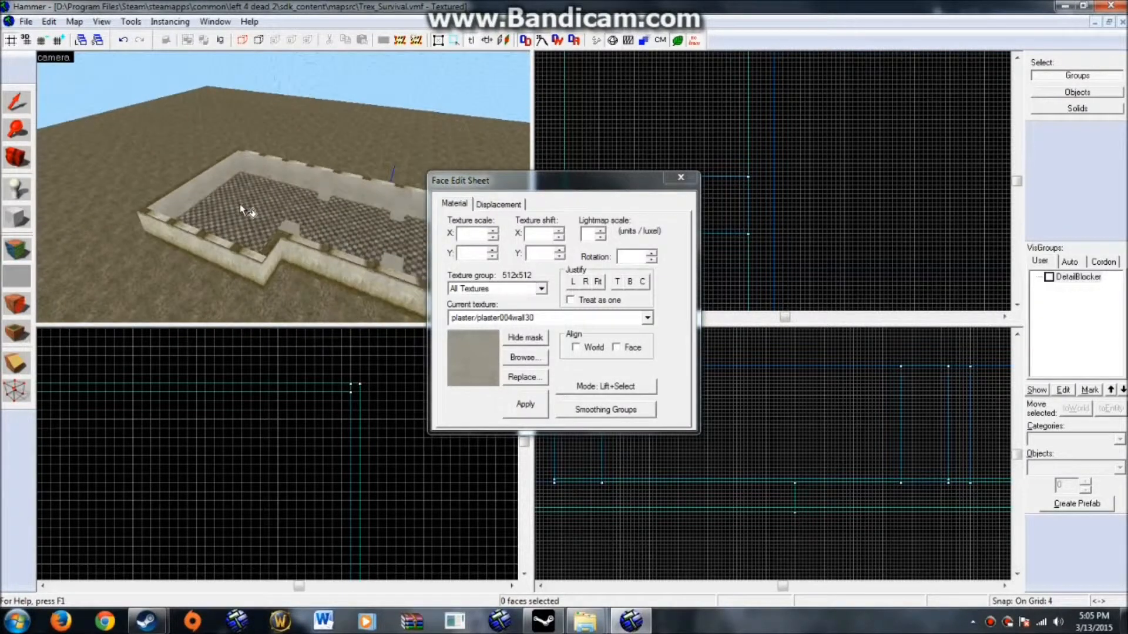
{"action": "left_click", "coordinate": [520, 357]}
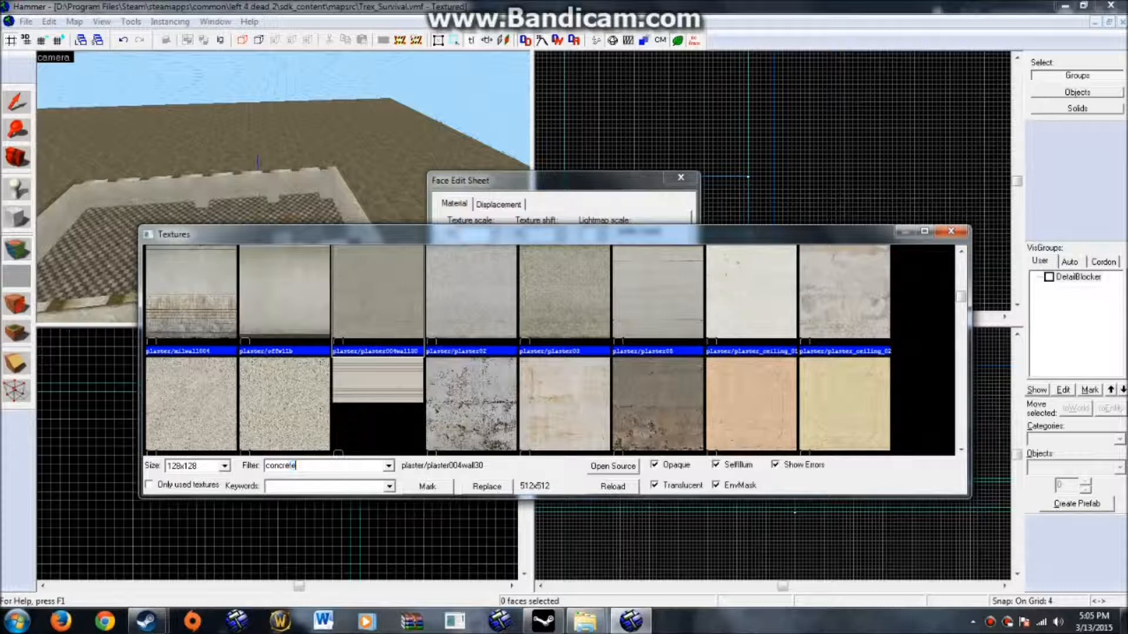
Step: Pick the concrete/concretewall_bunker03a texture from the filtered concrete textures as the current texture
{"action": "left_click", "coordinate": [306, 299]}
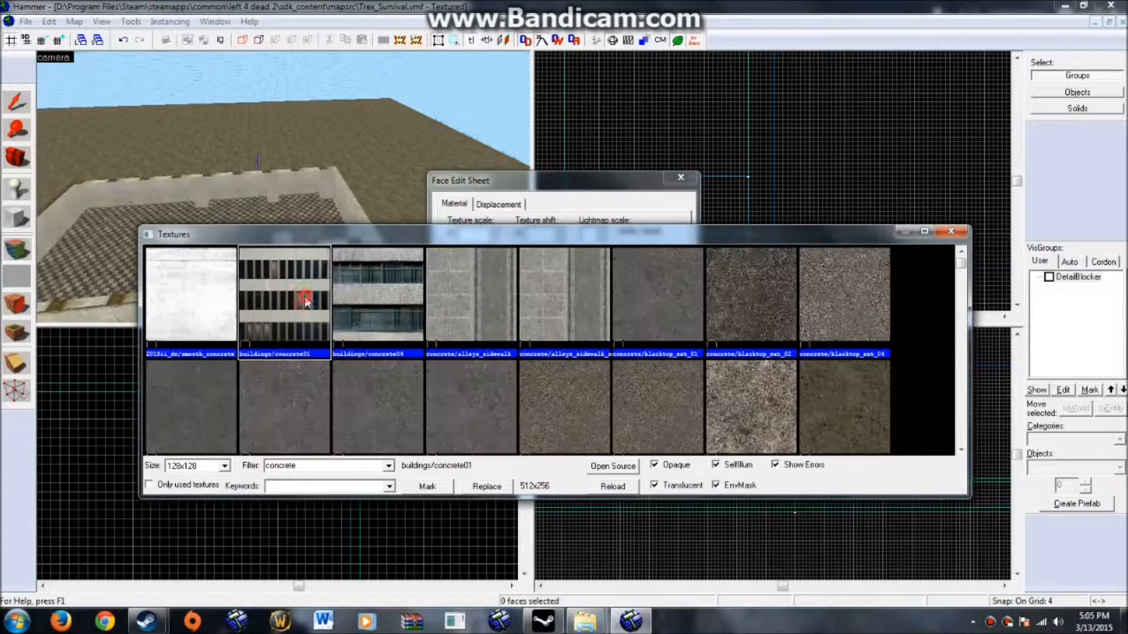
{"action": "left_click", "coordinate": [352, 300]}
{"action": "scroll", "coordinate": [353, 299], "scroll_direction": "down", "scroll_amount": 10}
{"action": "left_click", "coordinate": [352, 297]}
{"action": "scroll", "coordinate": [353, 297], "scroll_direction": "down", "scroll_amount": 5}
{"action": "left_click", "coordinate": [353, 298]}
{"action": "scroll", "coordinate": [382, 299], "scroll_direction": "down", "scroll_amount": 5}
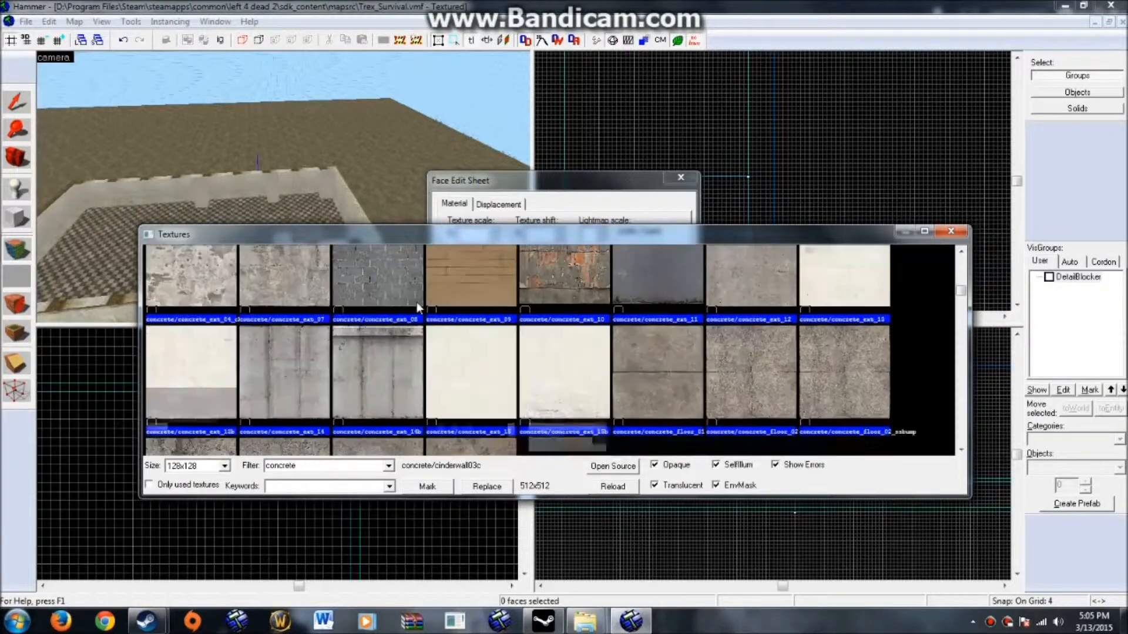
{"action": "scroll", "coordinate": [417, 305], "scroll_direction": "down", "scroll_amount": 1}
{"action": "scroll", "coordinate": [382, 307], "scroll_direction": "down", "scroll_amount": 5}
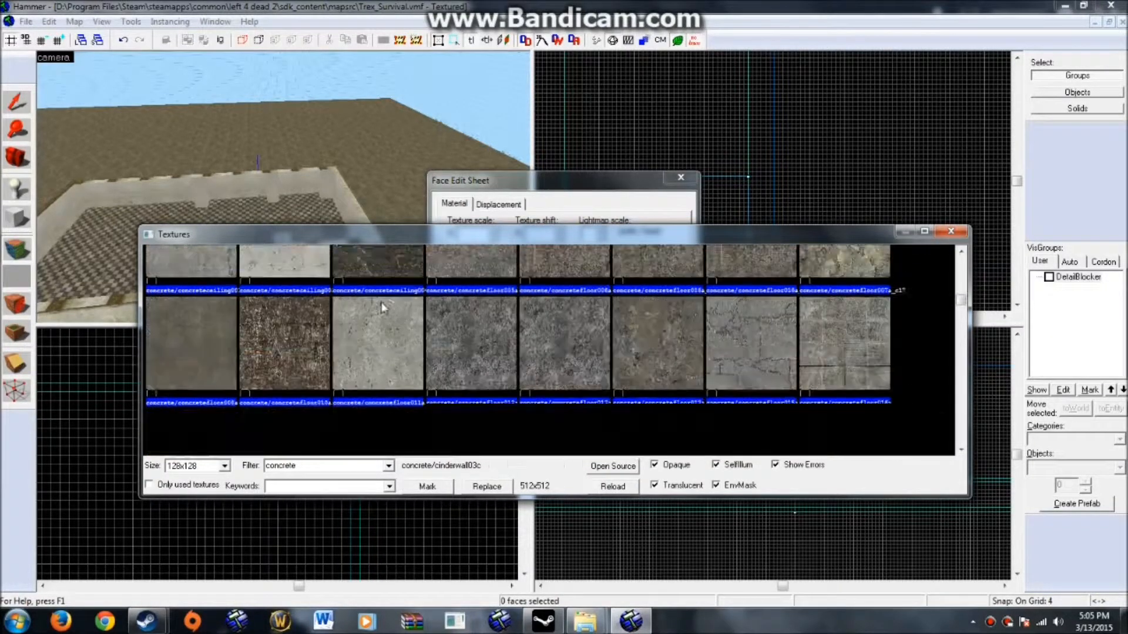
{"action": "scroll", "coordinate": [381, 307], "scroll_direction": "down", "scroll_amount": 1}
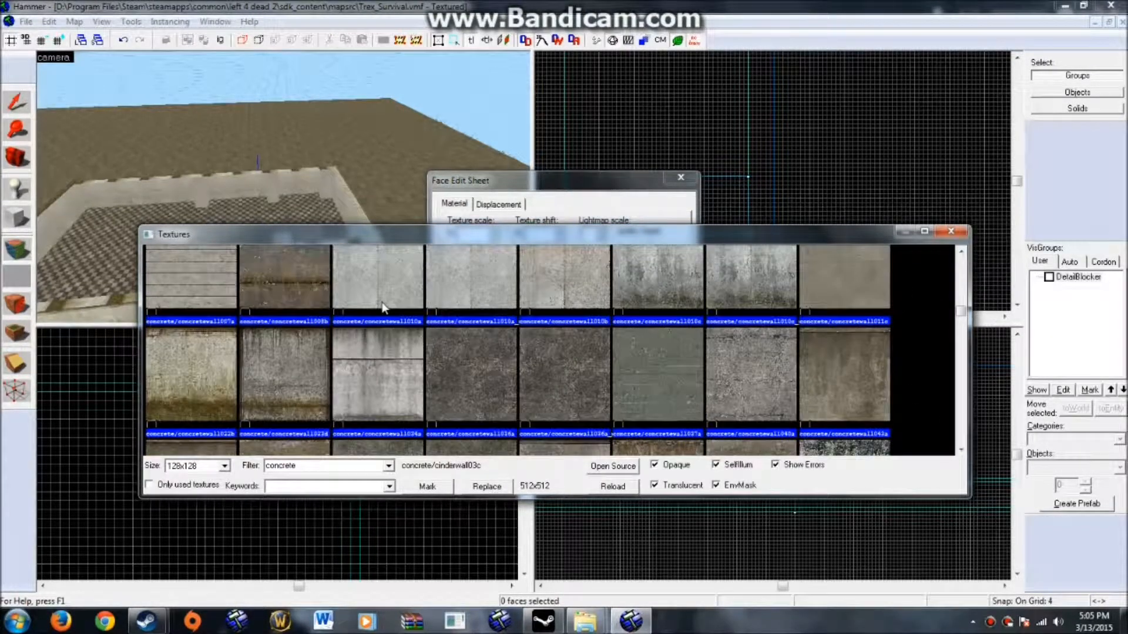
{"action": "scroll", "coordinate": [215, 348], "scroll_direction": "down", "scroll_amount": 1}
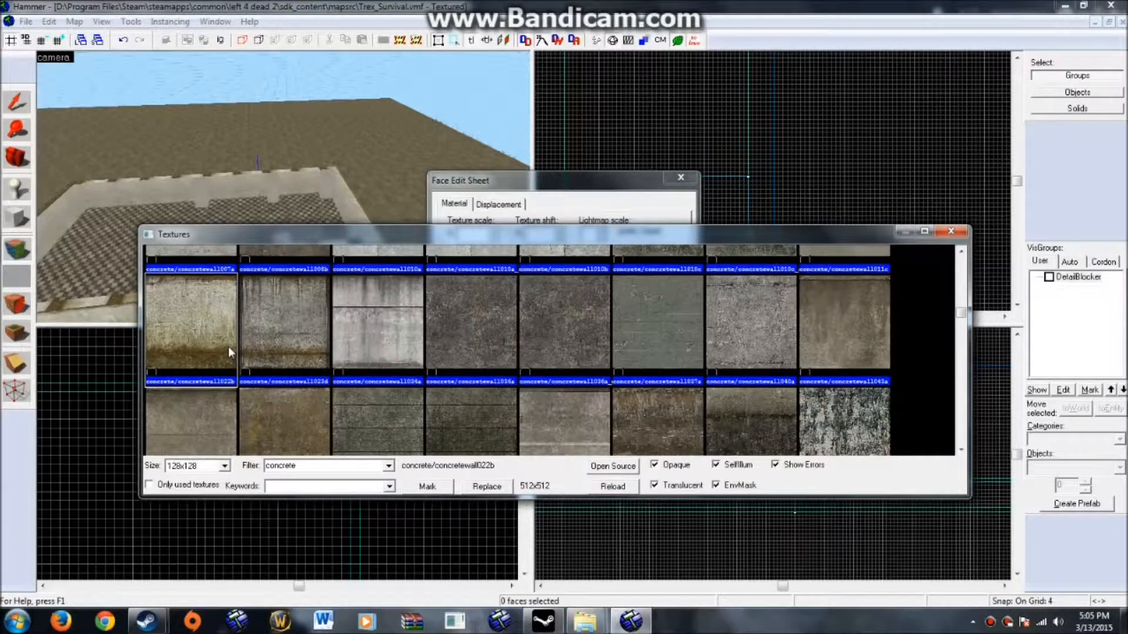
{"action": "scroll", "coordinate": [227, 347], "scroll_direction": "up", "scroll_amount": 1}
{"action": "scroll", "coordinate": [227, 349], "scroll_direction": "up", "scroll_amount": 1}
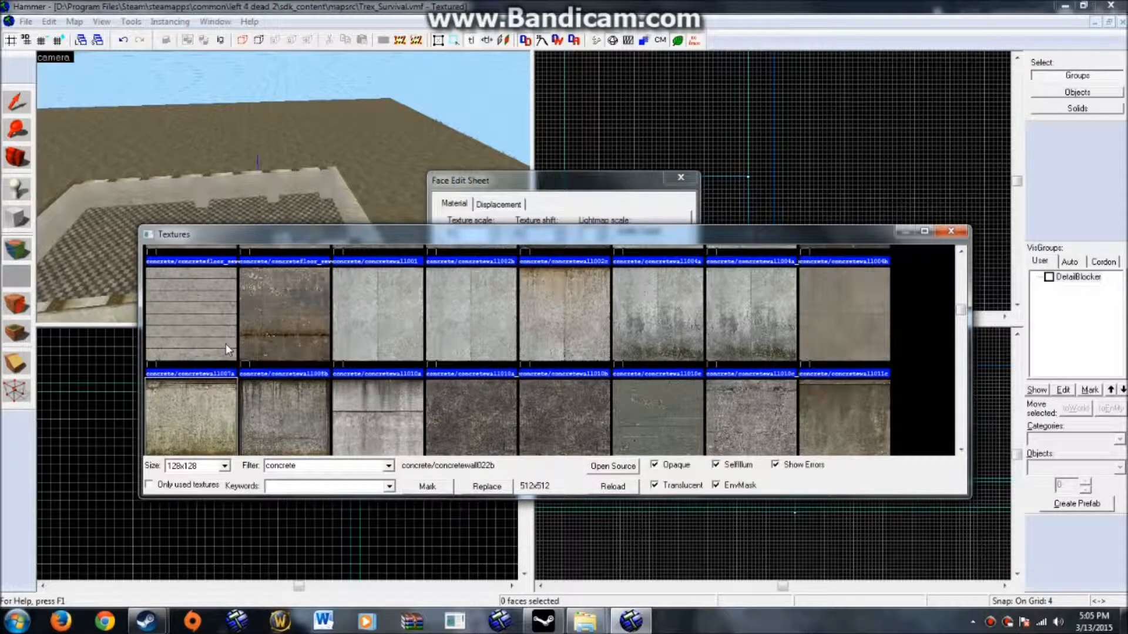
{"action": "scroll", "coordinate": [226, 344], "scroll_direction": "down", "scroll_amount": 2}
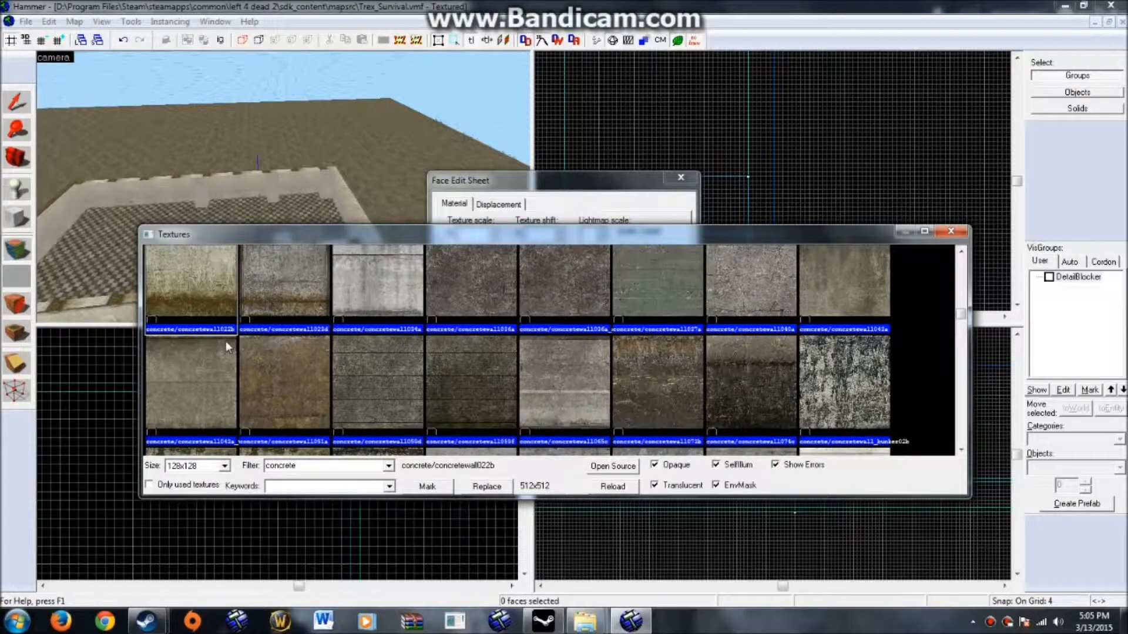
{"action": "scroll", "coordinate": [227, 340], "scroll_direction": "down", "scroll_amount": 1}
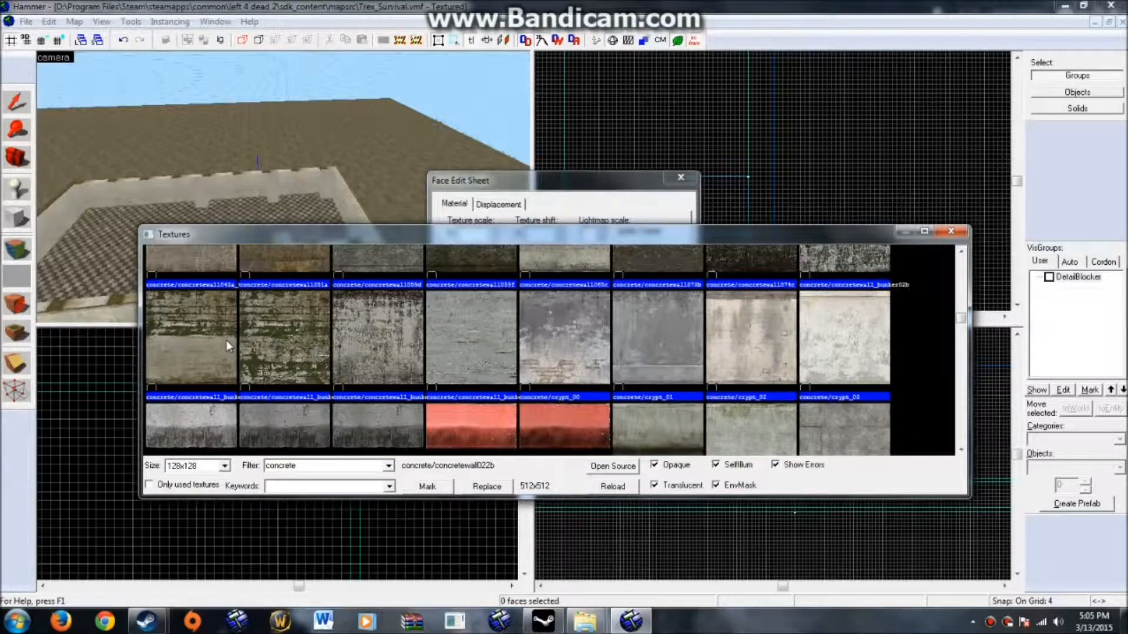
{"action": "scroll", "coordinate": [226, 340], "scroll_direction": "up", "scroll_amount": 1}
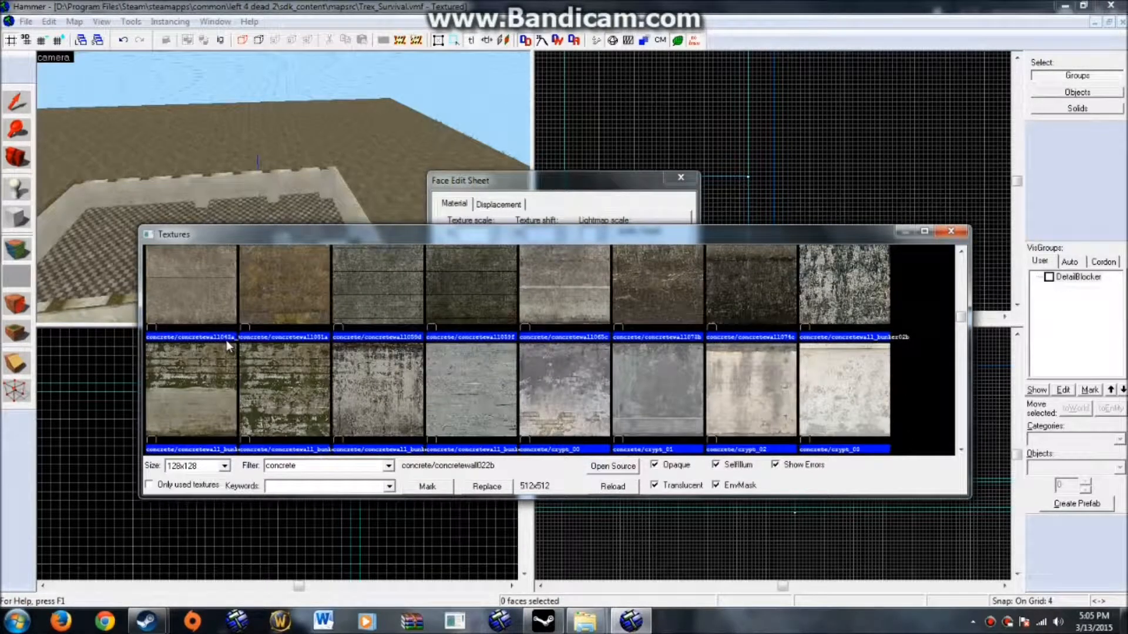
{"action": "scroll", "coordinate": [227, 341], "scroll_direction": "up", "scroll_amount": 3}
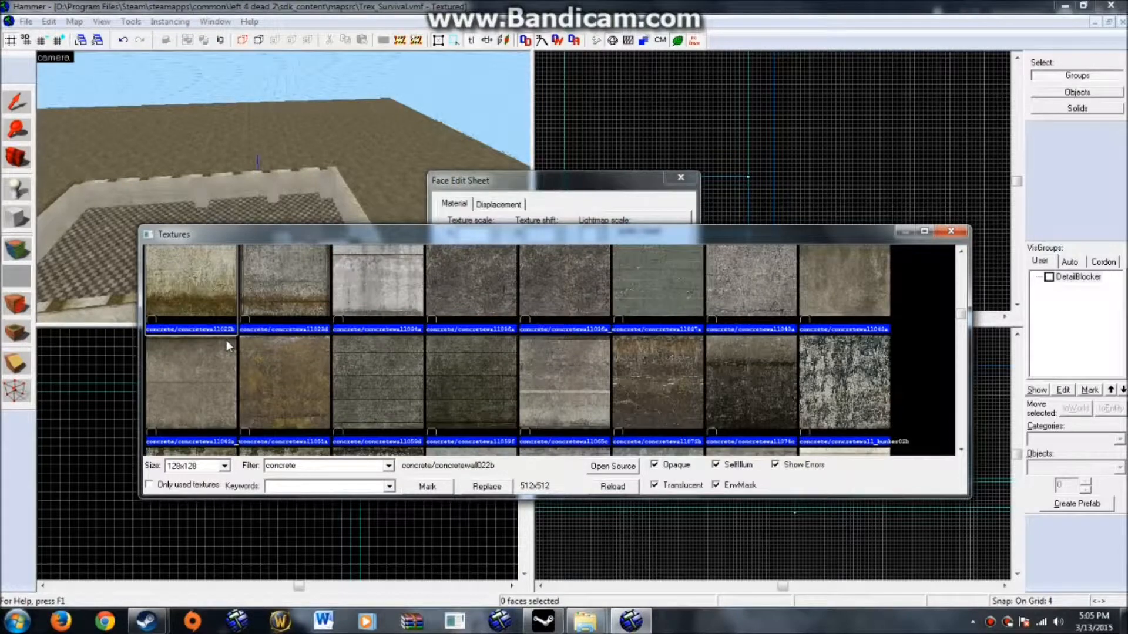
{"action": "double_click", "coordinate": [183, 383]}
Step: Create a block about 24 wide, 584 long and 116 units high on top of the near outer wall section
{"action": "key", "text": "shift+s"}
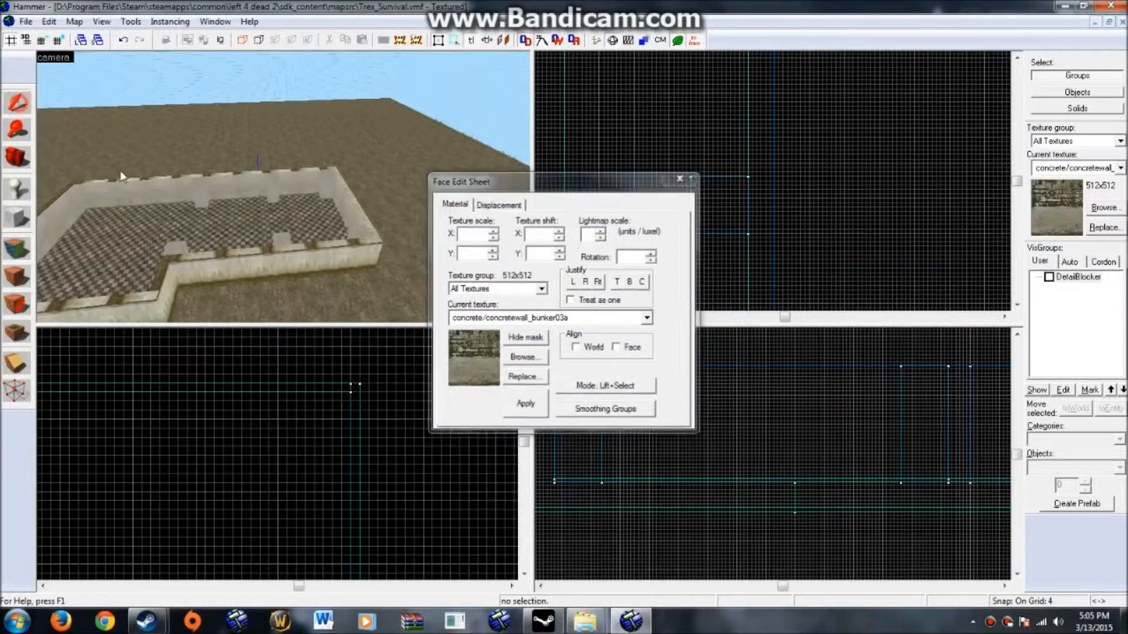
{"action": "left_click", "coordinate": [232, 270]}
{"action": "left_click", "coordinate": [24, 220]}
{"action": "scroll", "coordinate": [893, 423], "scroll_direction": "up", "scroll_amount": 3}
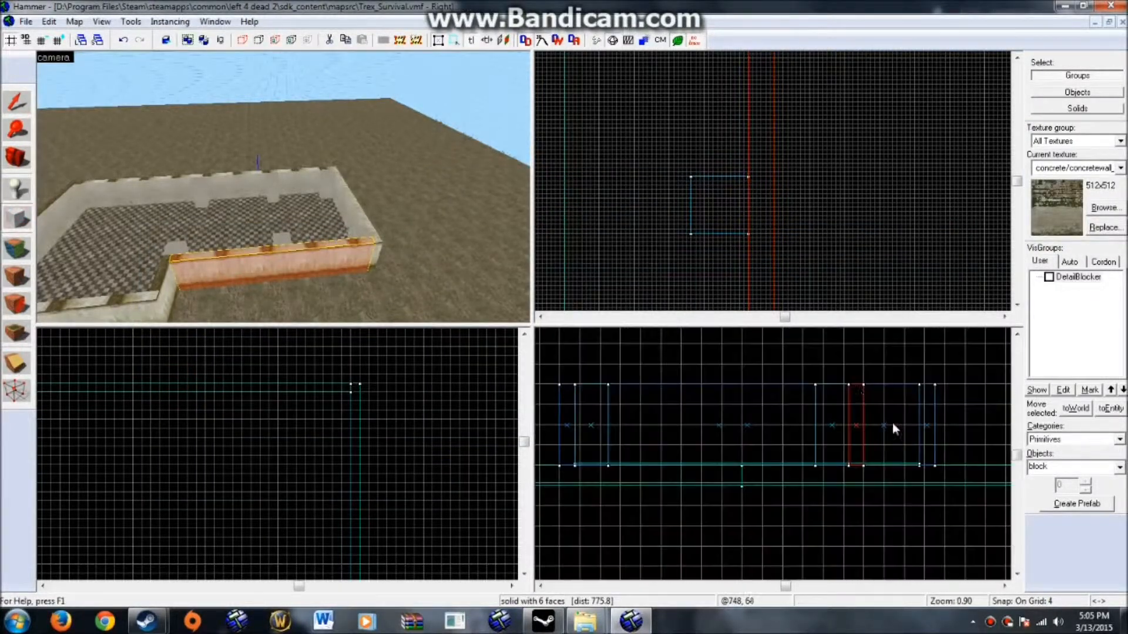
{"action": "left_click_drag", "start_coordinate": [854, 372], "coordinate": [892, 566]}
{"action": "key", "text": "Return"}
Step: Clear the selection and examine the new upper wall block and its texture from outside the building
{"action": "key", "text": "z"}
{"action": "key", "text": "w"}
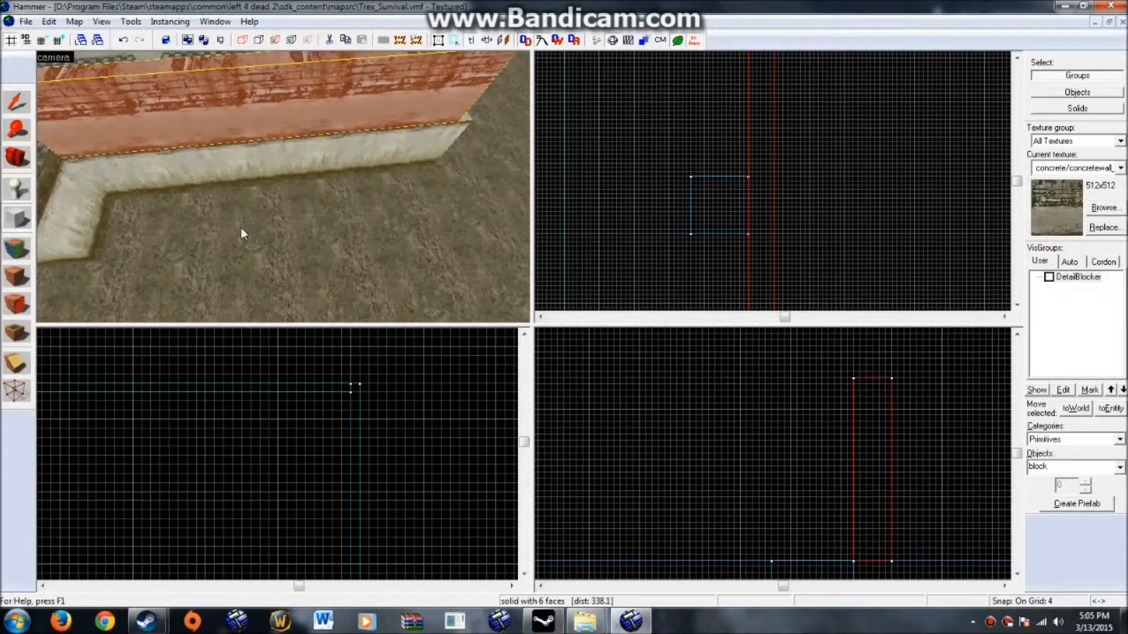
{"action": "key", "text": "z"}
{"action": "left_click", "coordinate": [13, 106]}
{"action": "left_click", "coordinate": [653, 181]}
{"action": "key", "text": "z"}
{"action": "key", "text": "s"}
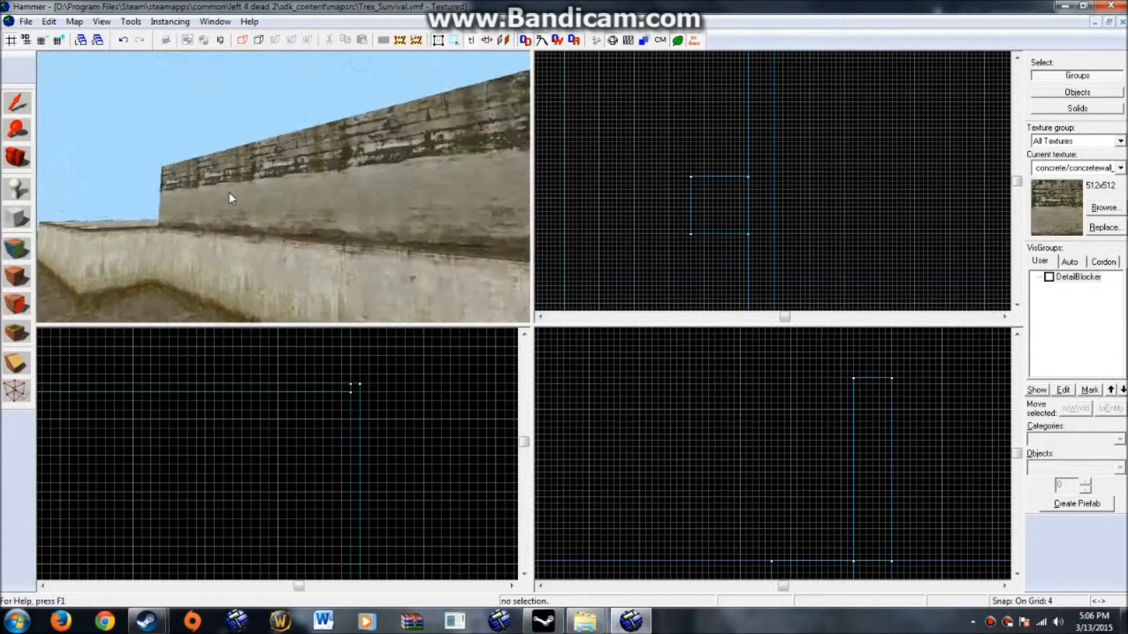
{"action": "key", "text": "w"}
{"action": "key", "text": "d"}
{"action": "key", "text": "Left"}
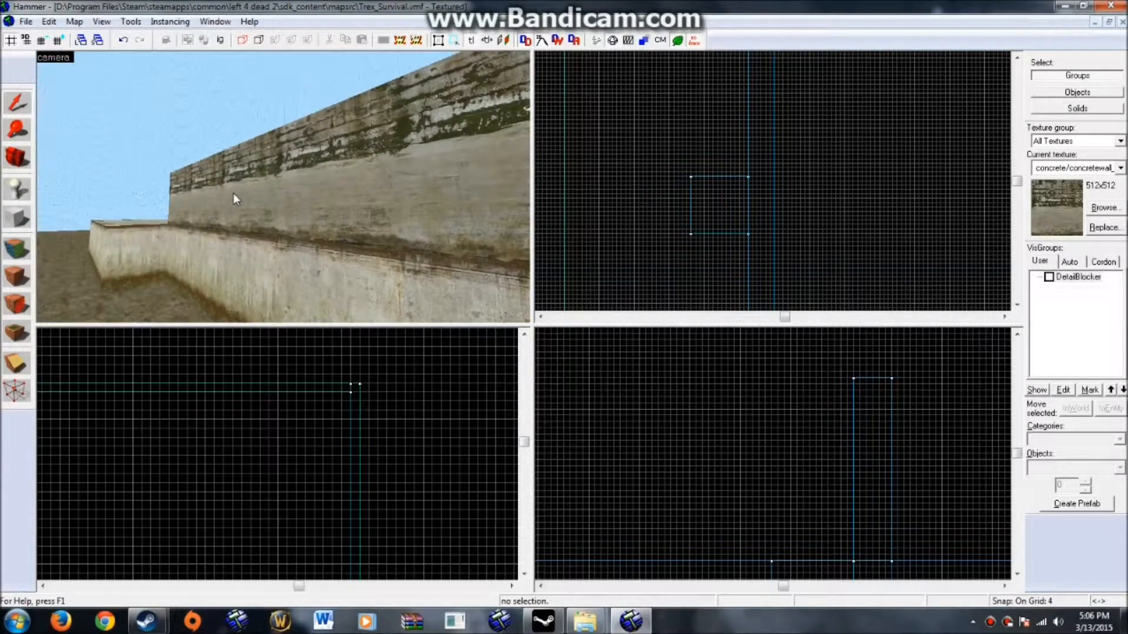
{"action": "key", "text": "s"}
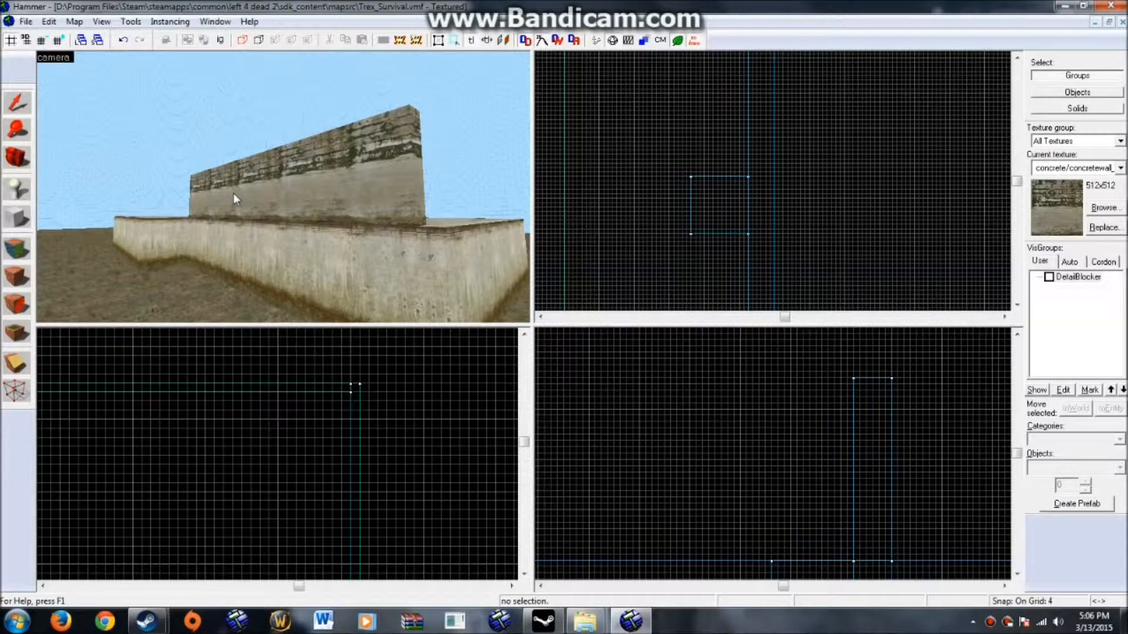
Step: Apply the concrete/cinderwall03b texture to all faces of the upper wall block
{"action": "left_click", "coordinate": [234, 193]}
{"action": "left_click", "coordinate": [16, 248]}
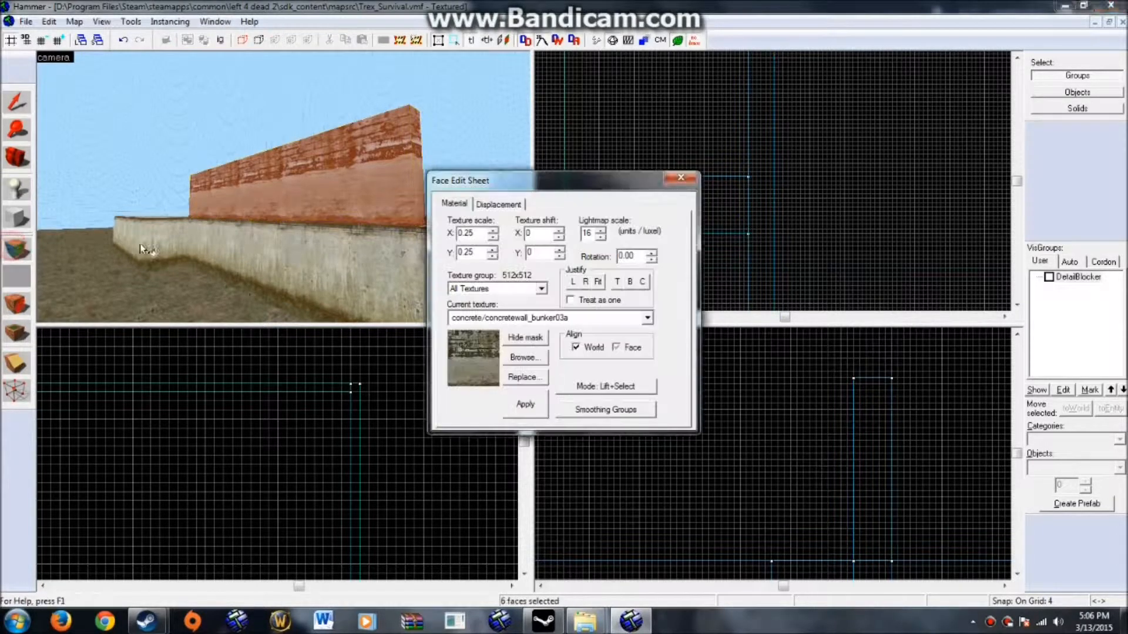
{"action": "left_click", "coordinate": [543, 356]}
{"action": "scroll", "coordinate": [491, 327], "scroll_direction": "up", "scroll_amount": 10}
{"action": "scroll", "coordinate": [492, 326], "scroll_direction": "up", "scroll_amount": 10}
{"action": "scroll", "coordinate": [491, 326], "scroll_direction": "up", "scroll_amount": 6}
{"action": "scroll", "coordinate": [492, 327], "scroll_direction": "down", "scroll_amount": 6}
{"action": "scroll", "coordinate": [492, 329], "scroll_direction": "down", "scroll_amount": 6}
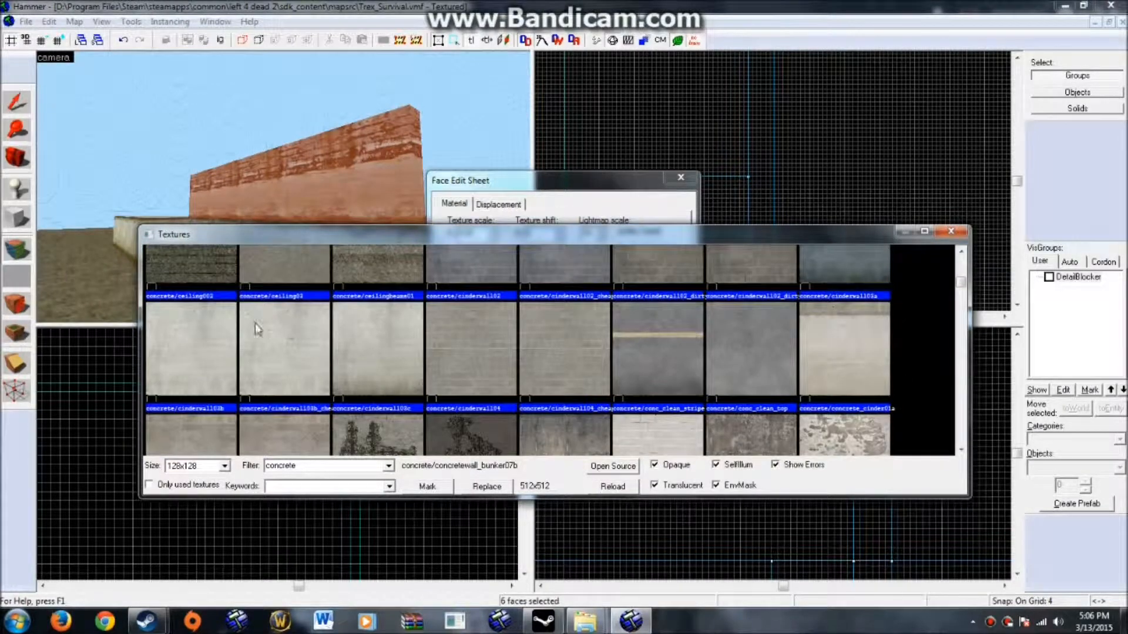
{"action": "double_click", "coordinate": [221, 320]}
{"action": "left_click", "coordinate": [527, 405]}
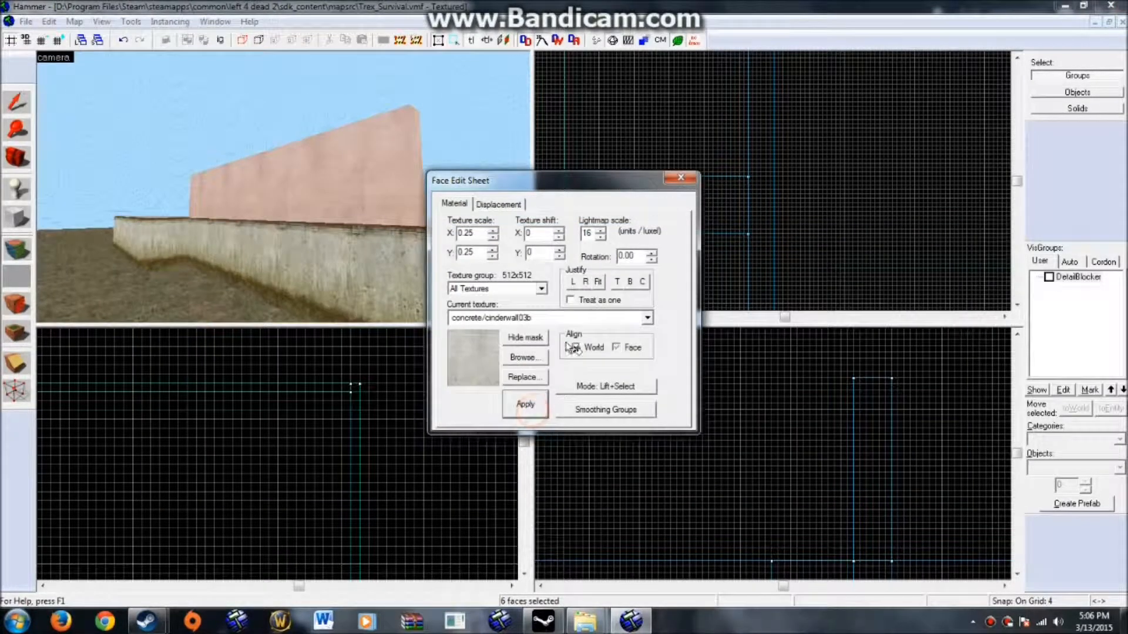
Step: Change the upper wall block's texture to concrete/cinderwall04
{"action": "left_click", "coordinate": [523, 357]}
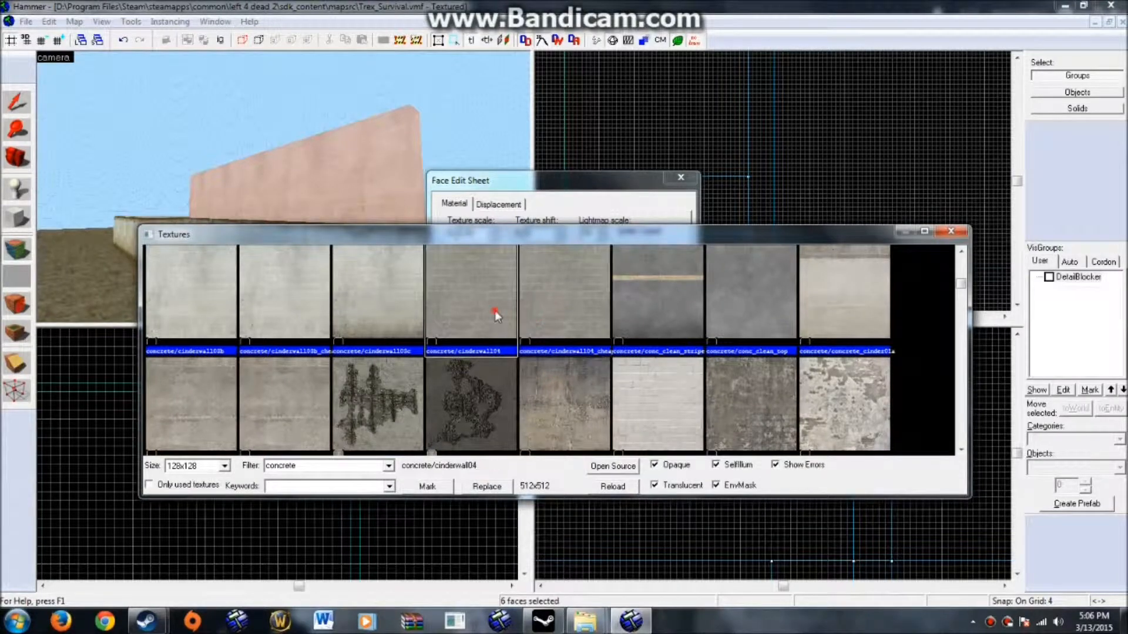
{"action": "double_click", "coordinate": [498, 317]}
{"action": "left_click", "coordinate": [529, 411]}
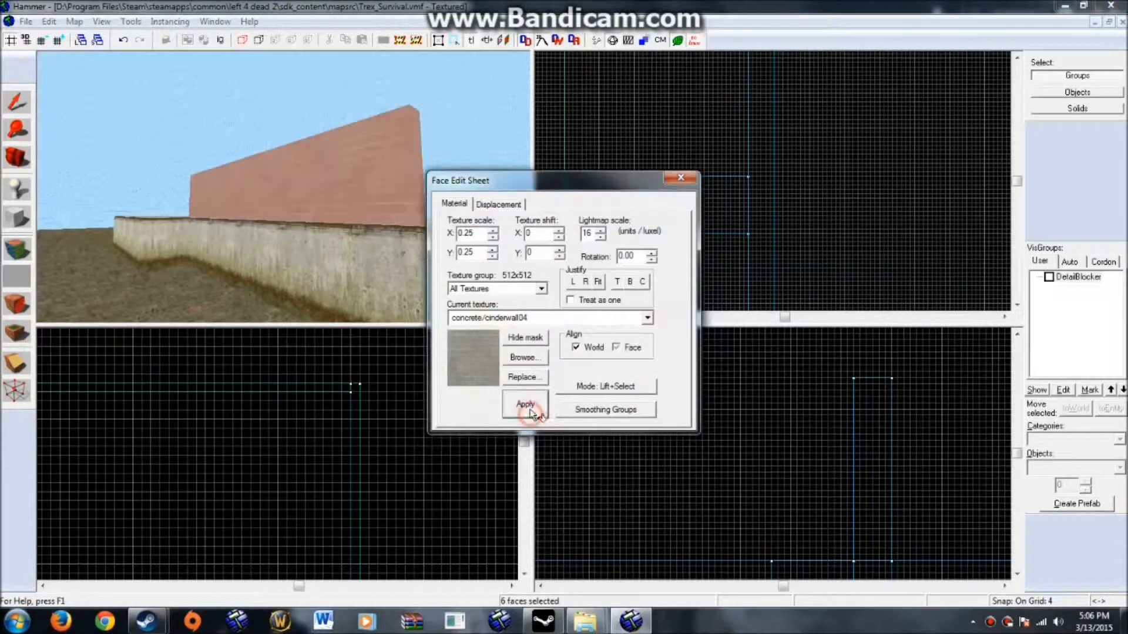
Step: Apply the concrete/concretewall002b texture to the upper wall block and close the Face Edit Sheet
{"action": "left_click", "coordinate": [523, 358]}
{"action": "scroll", "coordinate": [555, 326], "scroll_direction": "down", "scroll_amount": 10}
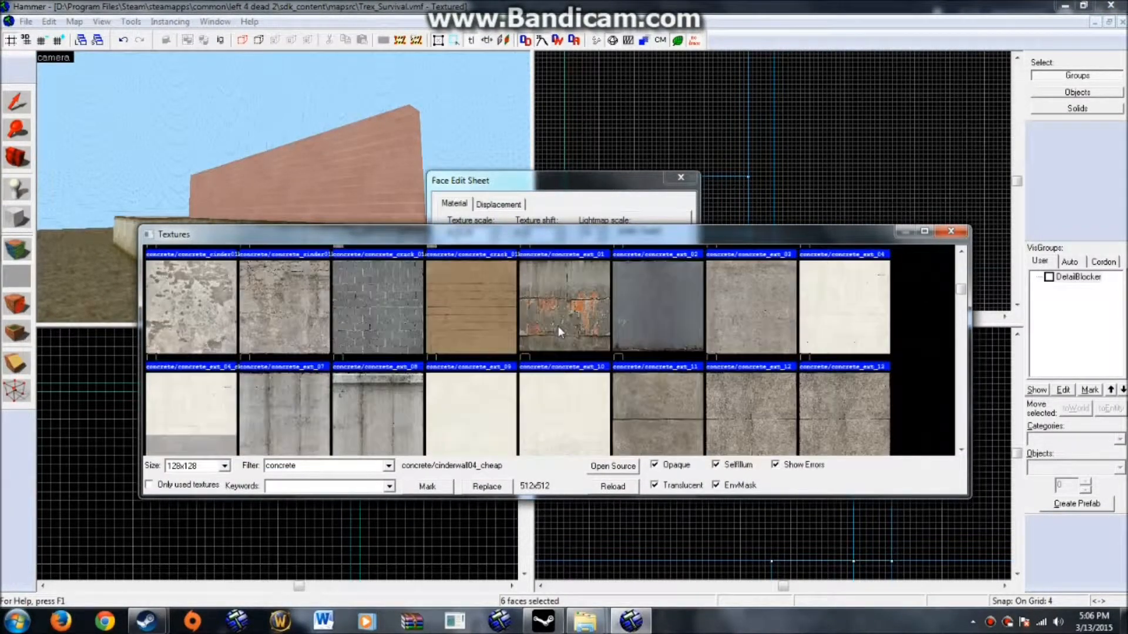
{"action": "scroll", "coordinate": [558, 326], "scroll_direction": "down", "scroll_amount": 6}
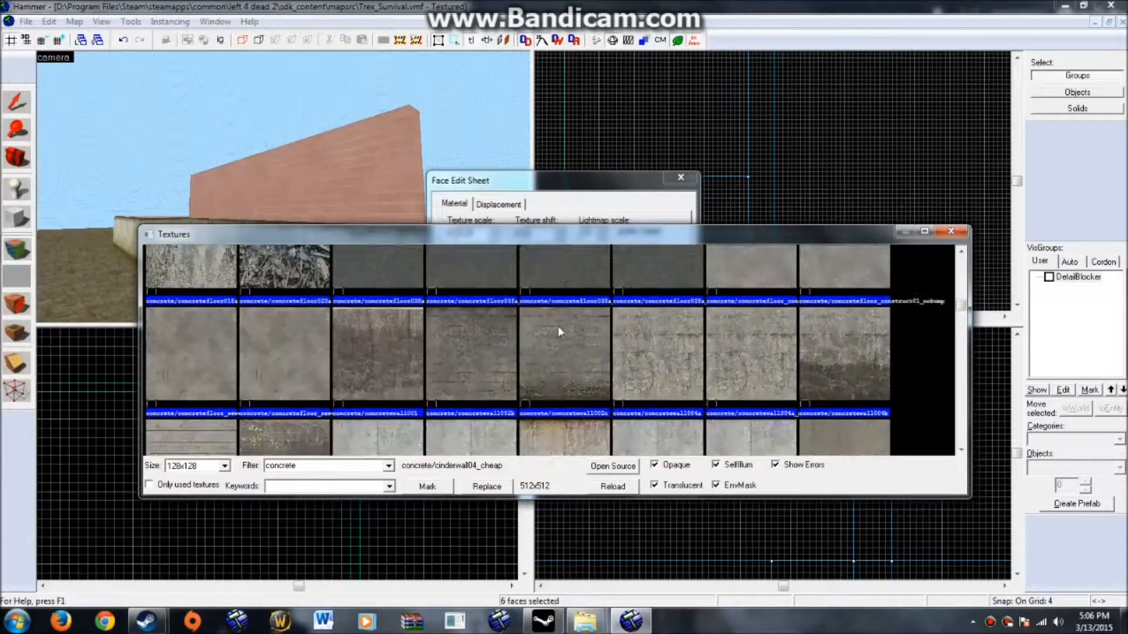
{"action": "left_click", "coordinate": [487, 318]}
{"action": "double_click", "coordinate": [486, 318]}
{"action": "left_click", "coordinate": [524, 403]}
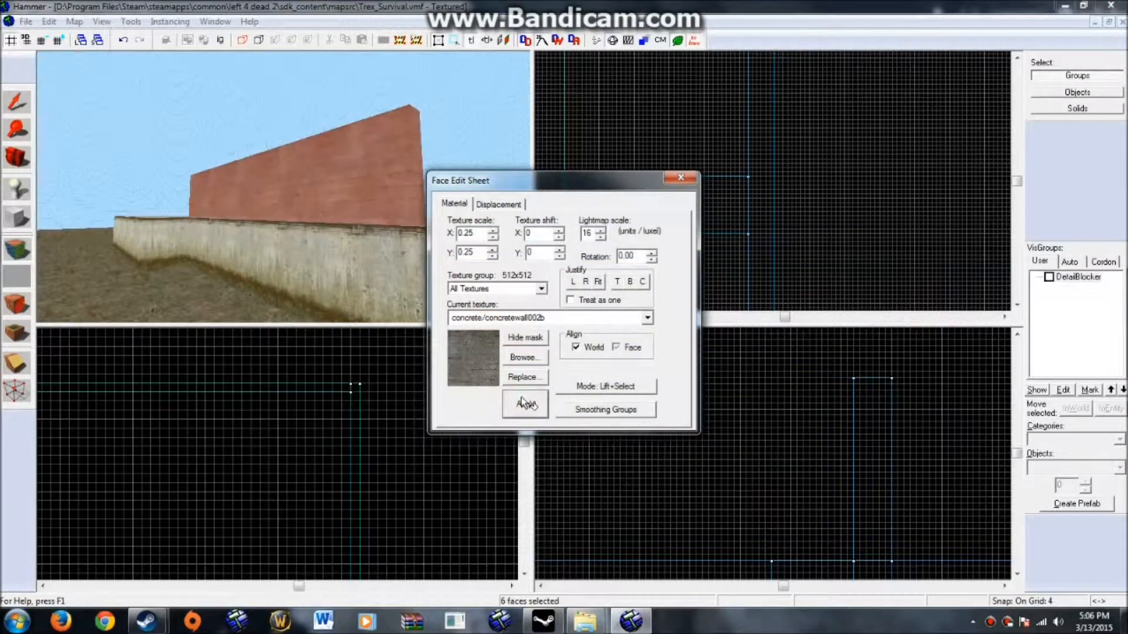
{"action": "left_click", "coordinate": [680, 177]}
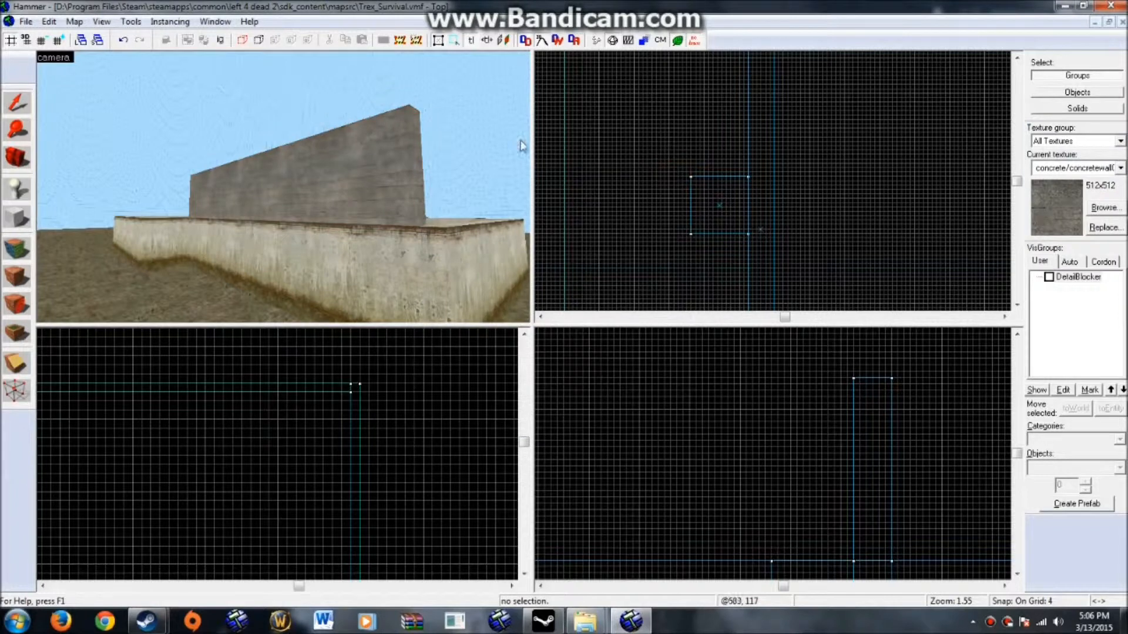
Step: Reselect the upper wall block and retexture it with concrete/concretewall051a
{"action": "left_click", "coordinate": [299, 158]}
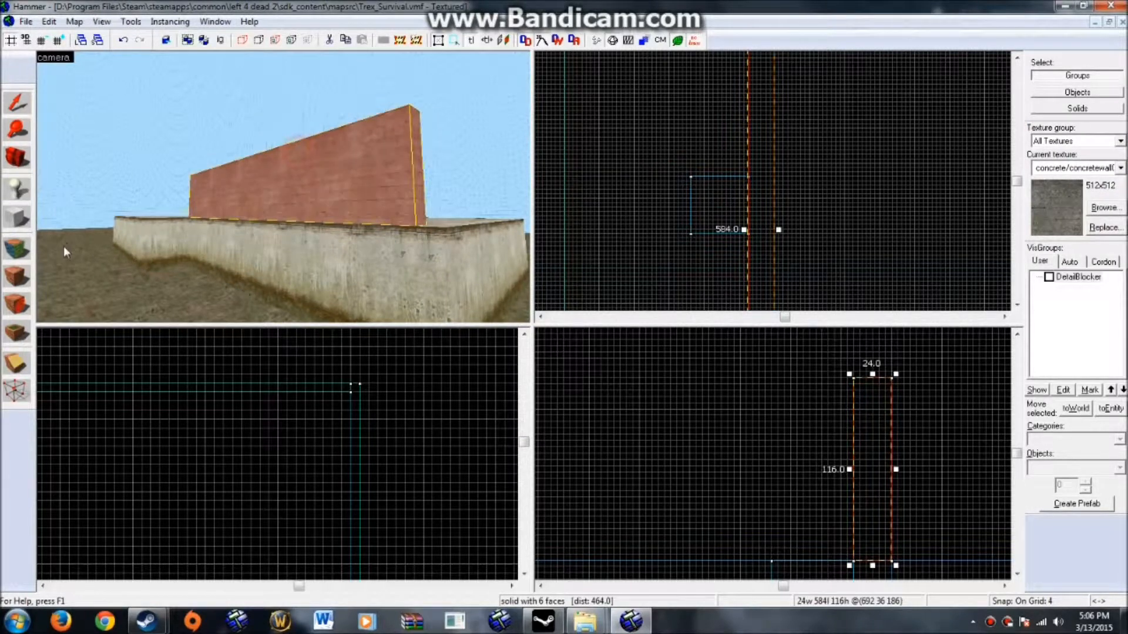
{"action": "left_click", "coordinate": [18, 248]}
{"action": "left_click", "coordinate": [525, 352]}
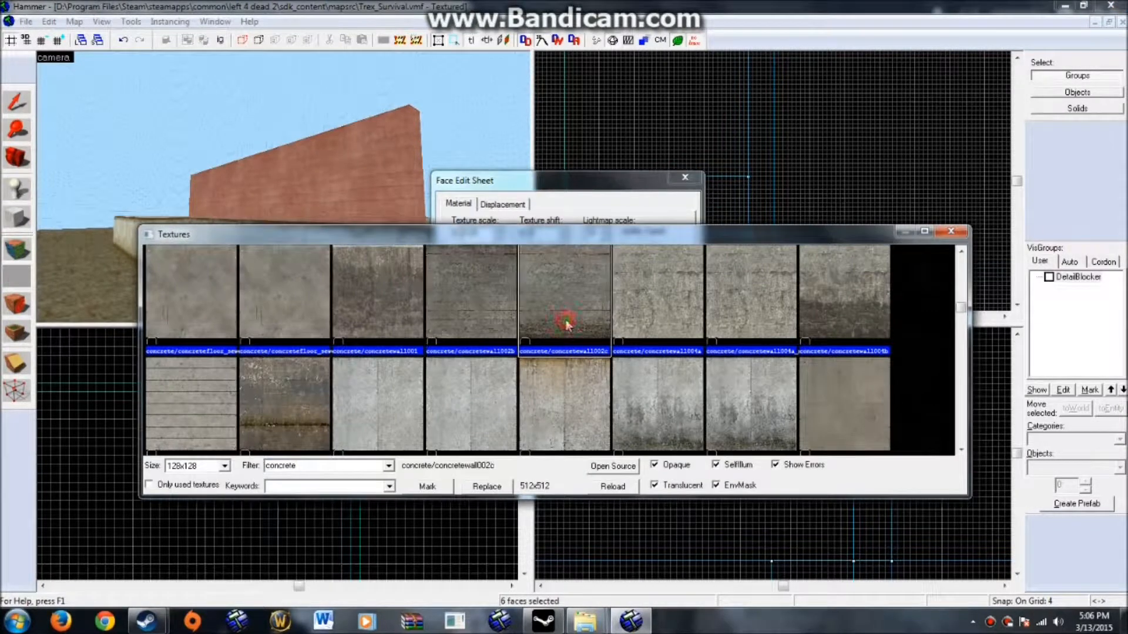
{"action": "scroll", "coordinate": [566, 319], "scroll_direction": "down", "scroll_amount": 5}
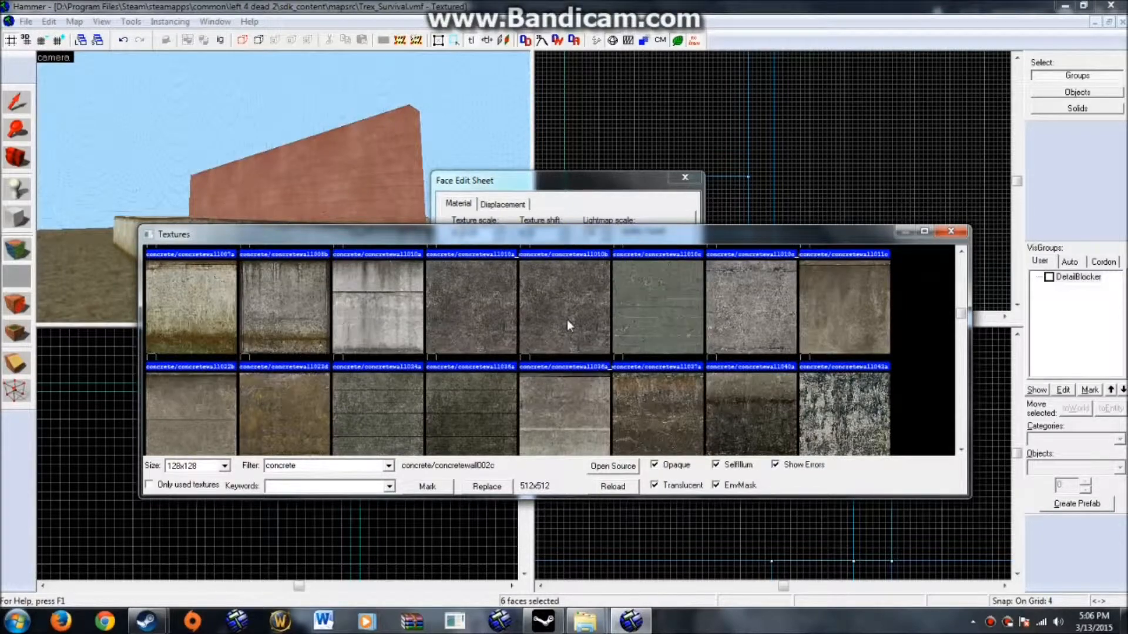
{"action": "scroll", "coordinate": [566, 320], "scroll_direction": "down", "scroll_amount": 1}
{"action": "double_click", "coordinate": [296, 365]}
{"action": "left_click", "coordinate": [529, 407]}
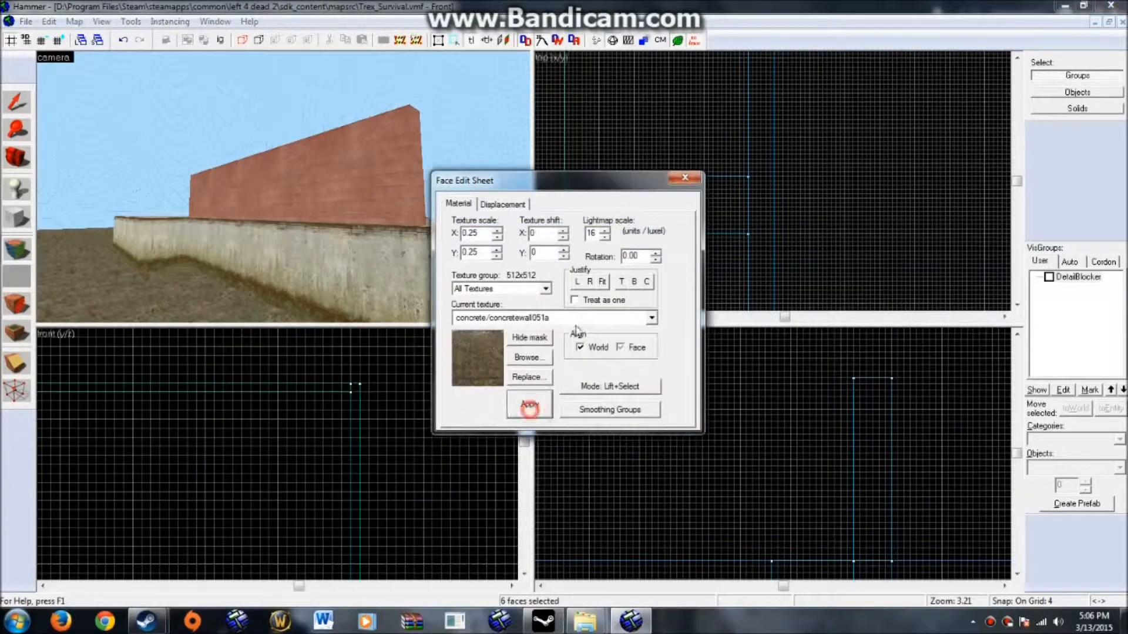
{"action": "left_click", "coordinate": [672, 142]}
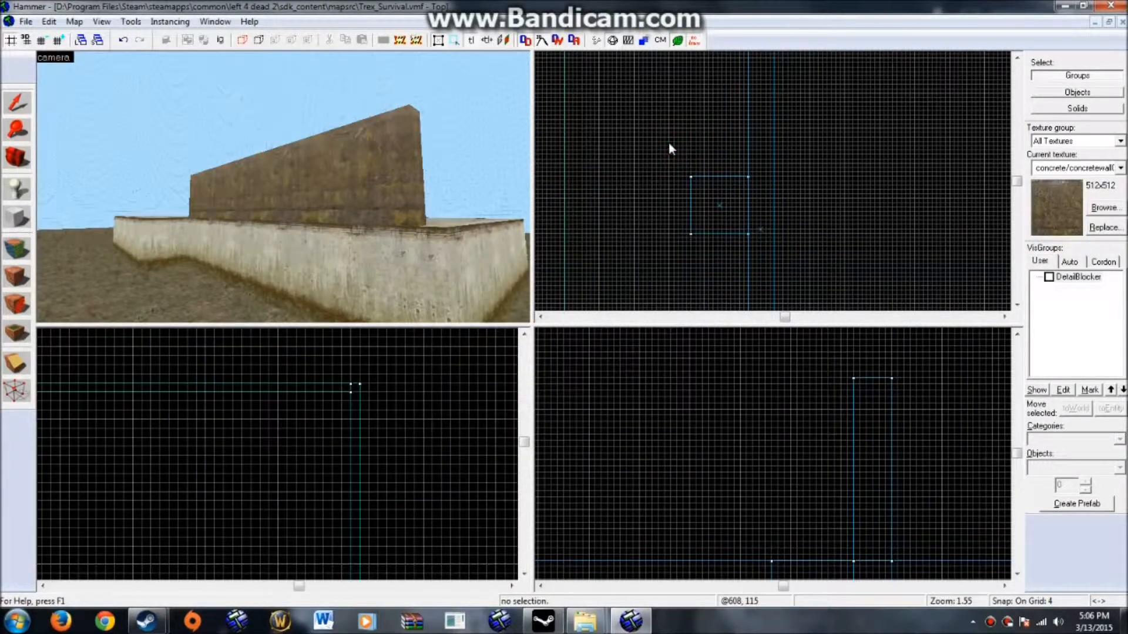
Step: Replace the upper wall block's texture with concrete/concretewall059d and view it from farther away
{"action": "left_click", "coordinate": [371, 153]}
{"action": "left_click", "coordinate": [14, 249]}
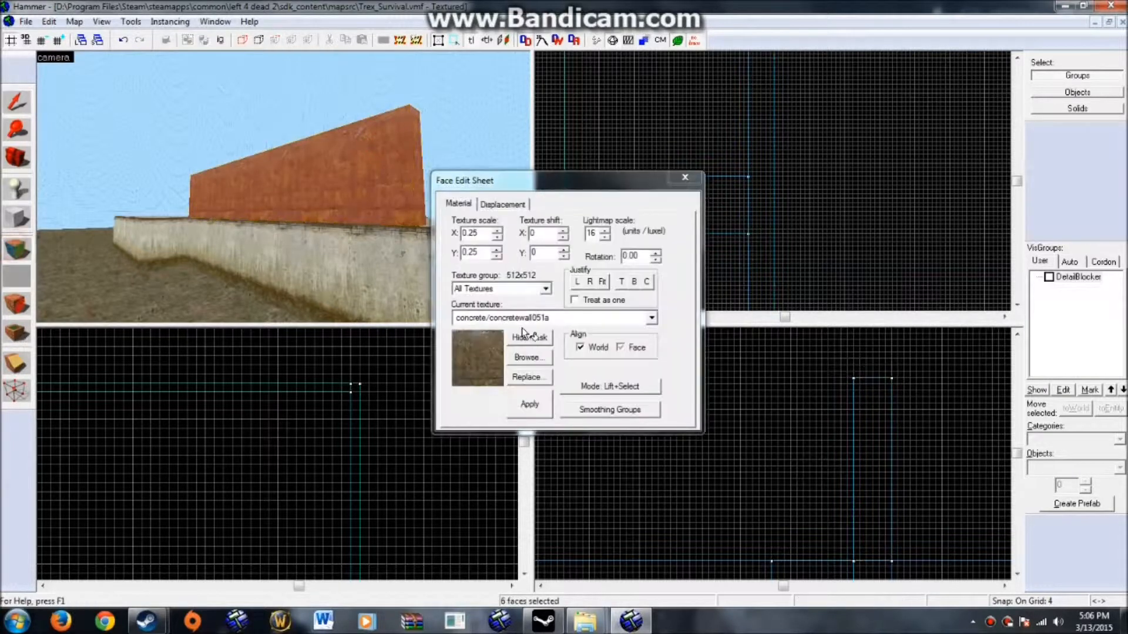
{"action": "left_click", "coordinate": [526, 358]}
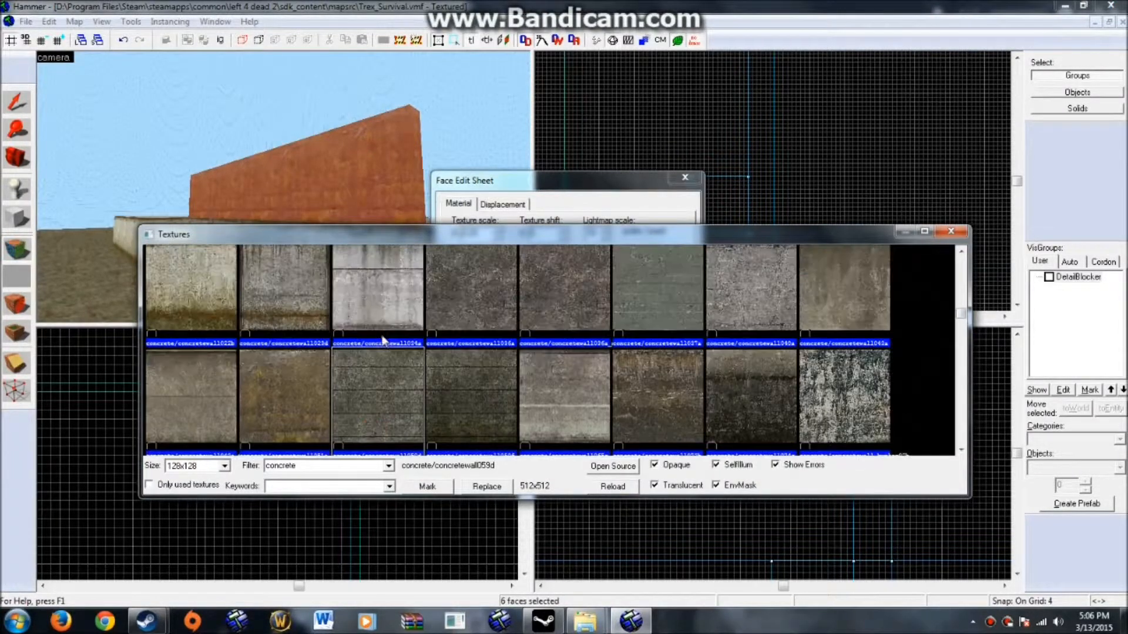
{"action": "double_click", "coordinate": [403, 372]}
{"action": "left_click", "coordinate": [529, 403]}
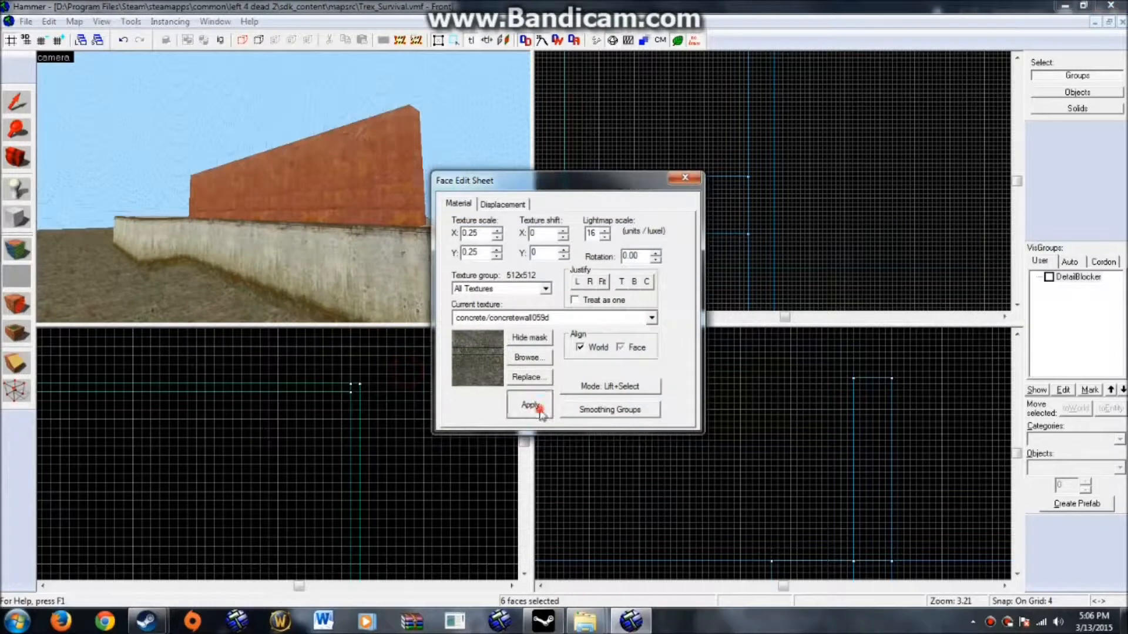
{"action": "left_click", "coordinate": [687, 177]}
{"action": "scroll", "coordinate": [297, 222], "scroll_direction": "down", "scroll_amount": 3}
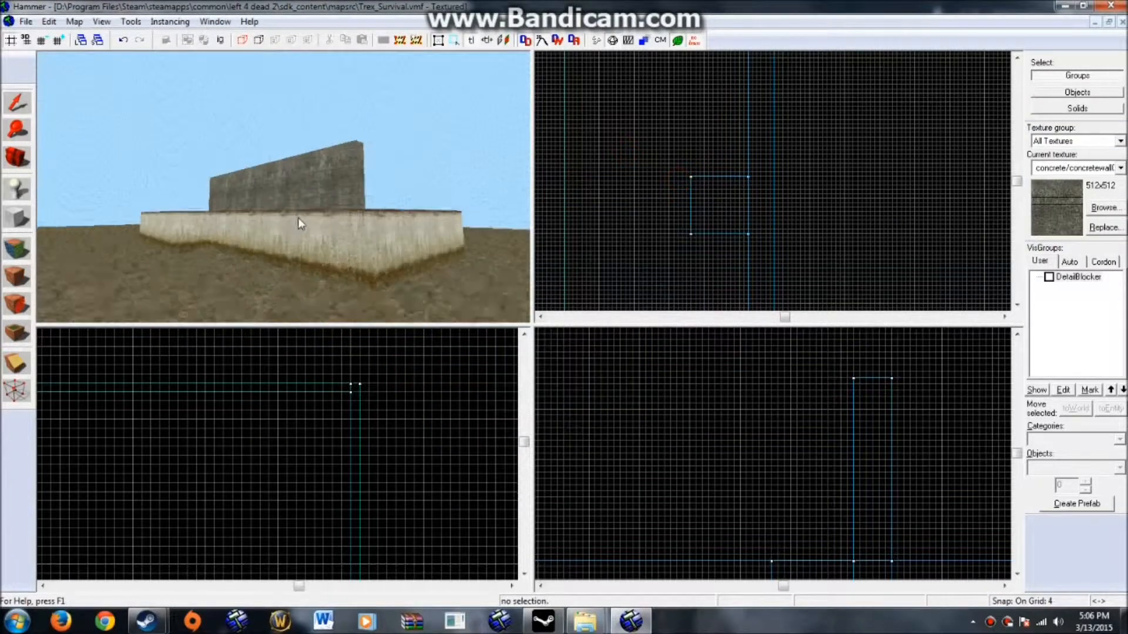
Step: Lower the upper wall block to a height of 32 units, keeping its base on the wall
{"action": "left_click", "coordinate": [312, 183]}
{"action": "scroll", "coordinate": [855, 445], "scroll_direction": "down", "scroll_amount": 2}
{"action": "left_click_drag", "start_coordinate": [861, 409], "coordinate": [866, 475]}
{"action": "scroll", "coordinate": [866, 474], "scroll_direction": "up", "scroll_amount": 3}
{"action": "scroll", "coordinate": [662, 224], "scroll_direction": "up", "scroll_amount": 5}
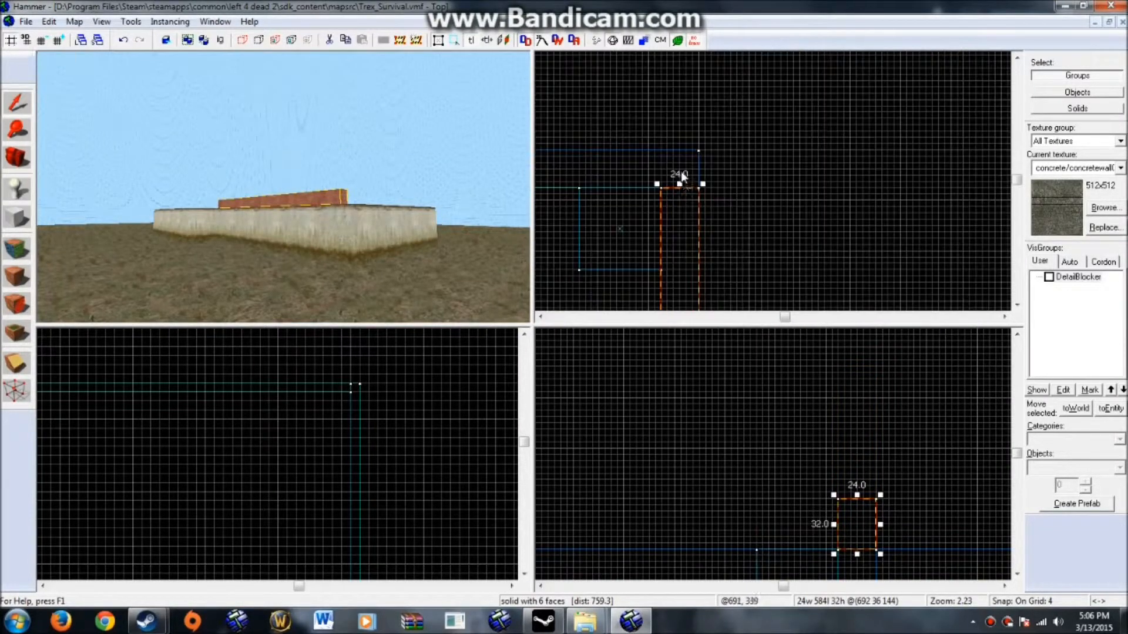
Step: Lengthen the upper wall block so it reaches the outer ends of the wall it sits on
{"action": "left_click_drag", "start_coordinate": [679, 186], "coordinate": [681, 151]}
{"action": "scroll", "coordinate": [685, 158], "scroll_direction": "down", "scroll_amount": 9}
{"action": "key", "text": "Down"}
{"action": "key", "text": "Down"}
{"action": "scroll", "coordinate": [682, 170], "scroll_direction": "up", "scroll_amount": 9}
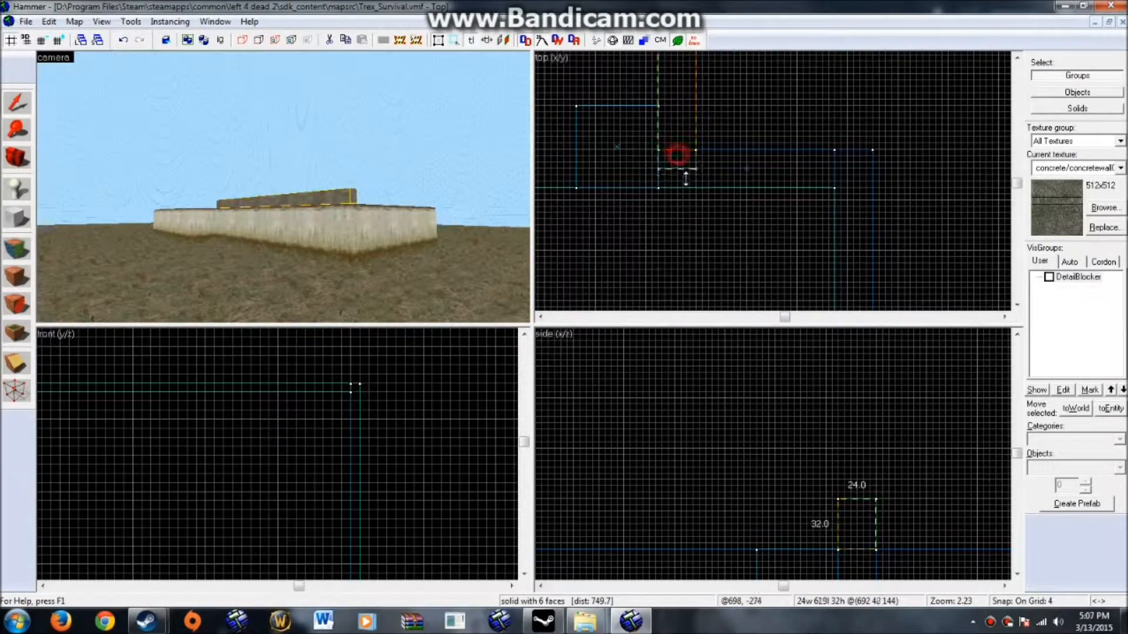
Step: Duplicate the upper wall block and place the copy on the offset section of the east wall
{"action": "mouse_move", "coordinate": [685, 169]}
{"action": "left_mouse_down"}
{"action": "mouse_move", "coordinate": [816, 204]}
{"action": "mouse_move", "coordinate": [879, 197]}
{"action": "mouse_move", "coordinate": [823, 189]}
{"action": "left_mouse_up"}
{"action": "scroll", "coordinate": [846, 199], "scroll_direction": "down", "scroll_amount": 4}
{"action": "key", "text": "Down"}
{"action": "key", "text": "Down"}
{"action": "key", "text": "Down"}
{"action": "key", "text": "Down"}
{"action": "key", "text": "Down"}
{"action": "scroll", "coordinate": [853, 194], "scroll_direction": "up", "scroll_amount": 2}
{"action": "scroll", "coordinate": [852, 194], "scroll_direction": "up", "scroll_amount": 2}
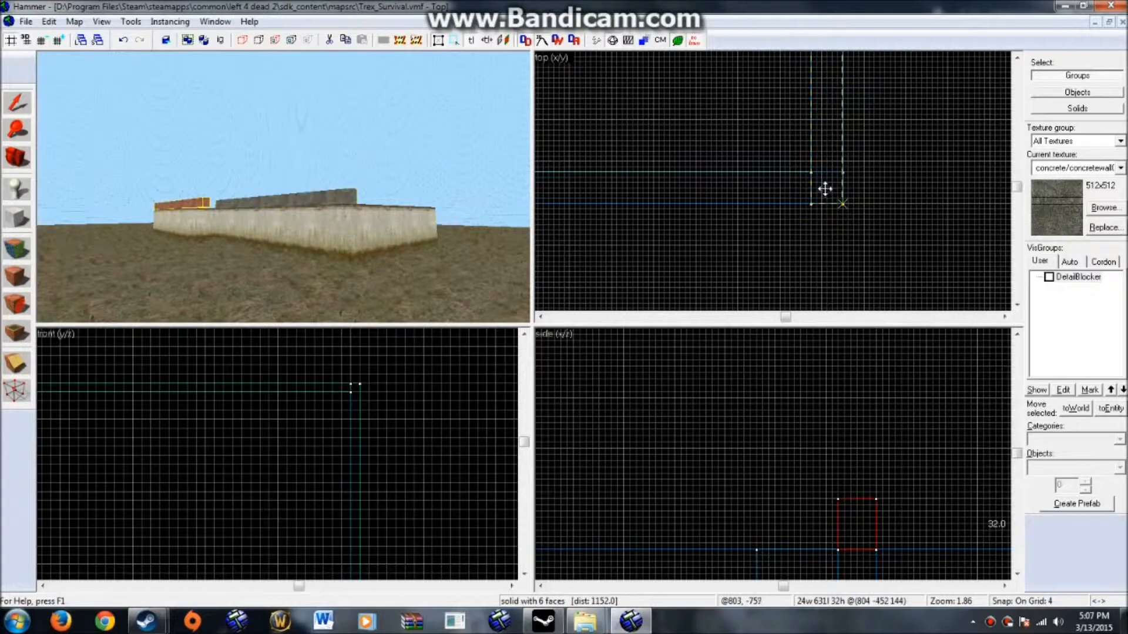
Step: Shorten the copied block to 512 units so it ends at the offset wall's corner
{"action": "scroll", "coordinate": [828, 186], "scroll_direction": "down", "scroll_amount": 8}
{"action": "key", "text": "Up"}
{"action": "key", "text": "Up"}
{"action": "scroll", "coordinate": [835, 152], "scroll_direction": "up", "scroll_amount": 6}
Step: Duplicate the 512-unit block and reshape the copy to 88 by 24 units on top of the short connecting wall
{"action": "left_click_drag", "start_coordinate": [837, 140], "coordinate": [801, 184]}
{"action": "scroll", "coordinate": [802, 185], "scroll_direction": "down", "scroll_amount": 4}
{"action": "key", "text": "Down"}
{"action": "key", "text": "Down"}
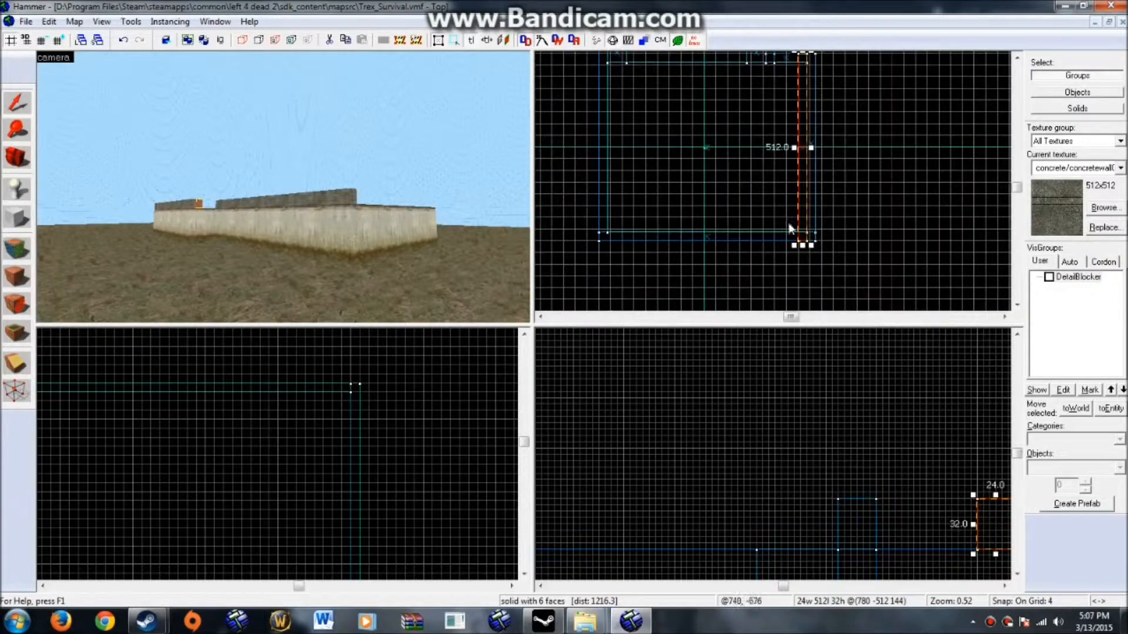
{"action": "scroll", "coordinate": [787, 118], "scroll_direction": "up", "scroll_amount": 8}
{"action": "left_click_drag", "start_coordinate": [794, 245], "coordinate": [776, 116]}
Step: Duplicate the connecting block and stretch the copy to 568 by 24 units along the top of the south wall
{"action": "key", "text": "w"}
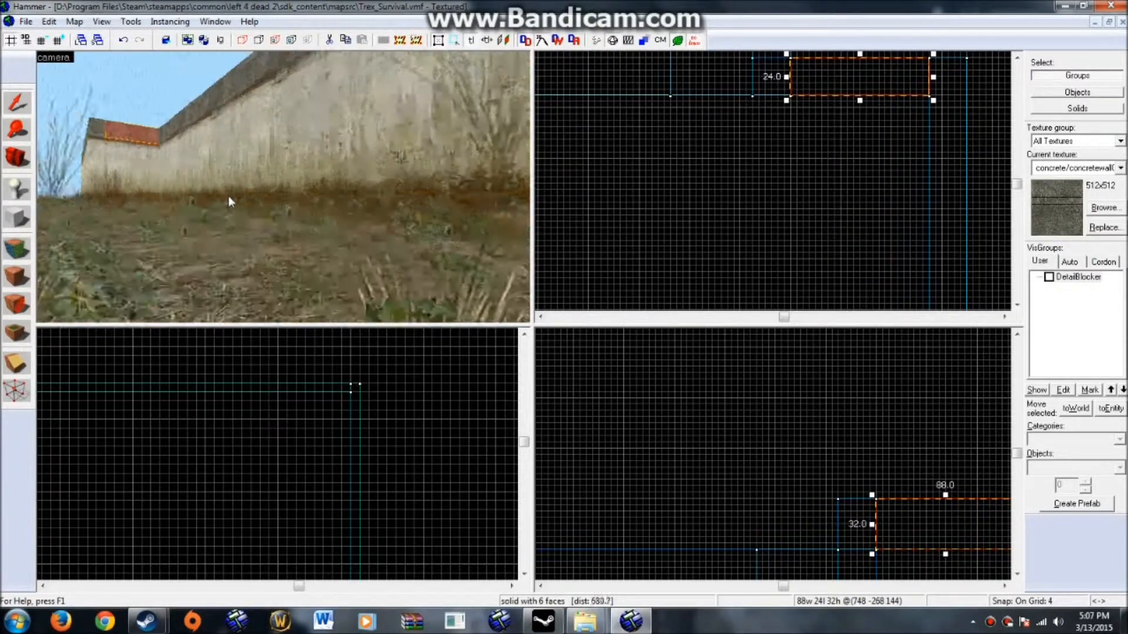
{"action": "key", "text": "s"}
{"action": "key", "text": "Left"}
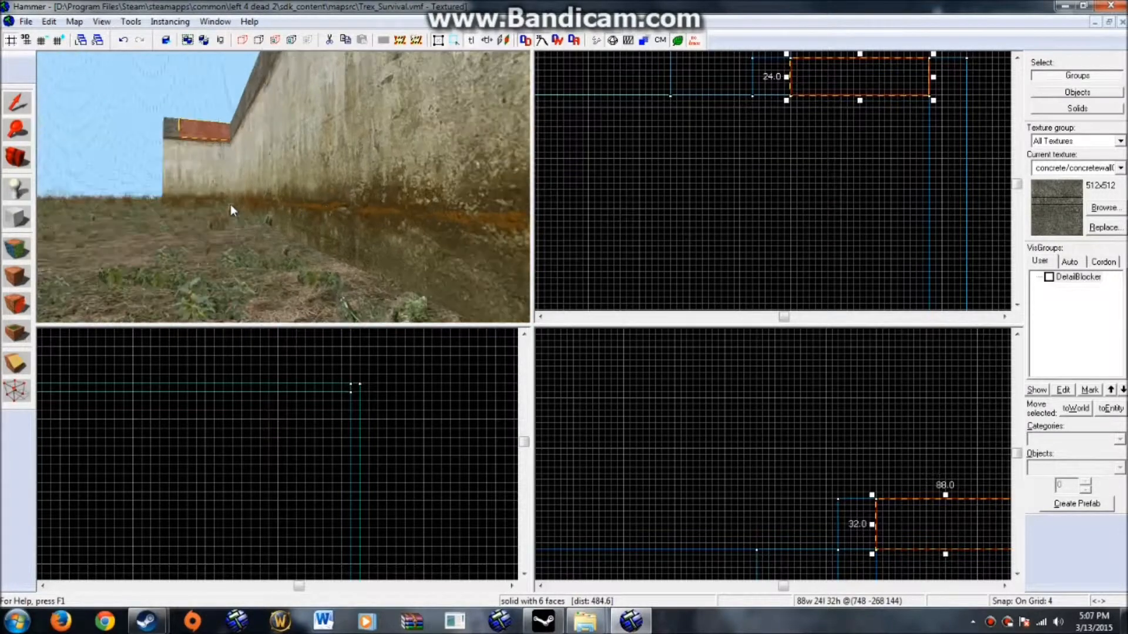
{"action": "key", "text": "s"}
{"action": "key", "text": "Down"}
{"action": "scroll", "coordinate": [647, 166], "scroll_direction": "down", "scroll_amount": 2}
{"action": "scroll", "coordinate": [749, 125], "scroll_direction": "down", "scroll_amount": 2}
{"action": "left_click_drag", "start_coordinate": [750, 113], "coordinate": [537, 240]}
{"action": "scroll", "coordinate": [754, 220], "scroll_direction": "up", "scroll_amount": 2}
{"action": "scroll", "coordinate": [617, 234], "scroll_direction": "up", "scroll_amount": 2}
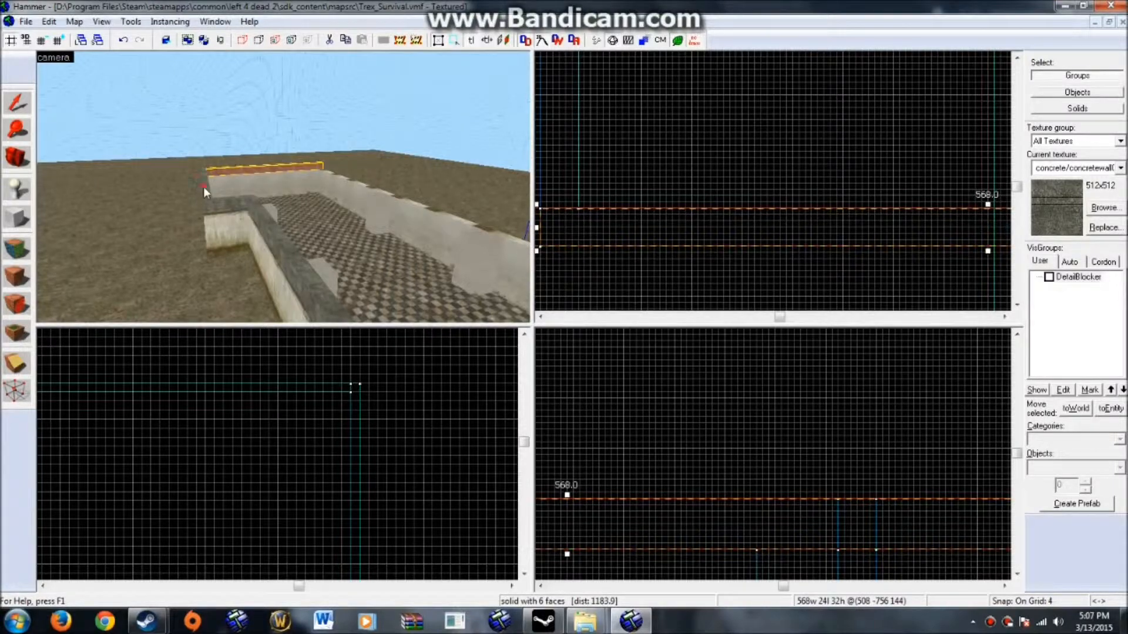
Step: Duplicate the 512-unit upper block from the offset wall onto the top of the opposite west wall
{"action": "left_click", "coordinate": [205, 193]}
{"action": "scroll", "coordinate": [975, 218], "scroll_direction": "up", "scroll_amount": 3}
{"action": "scroll", "coordinate": [619, 192], "scroll_direction": "up", "scroll_amount": 3}
{"action": "scroll", "coordinate": [597, 220], "scroll_direction": "down", "scroll_amount": 10}
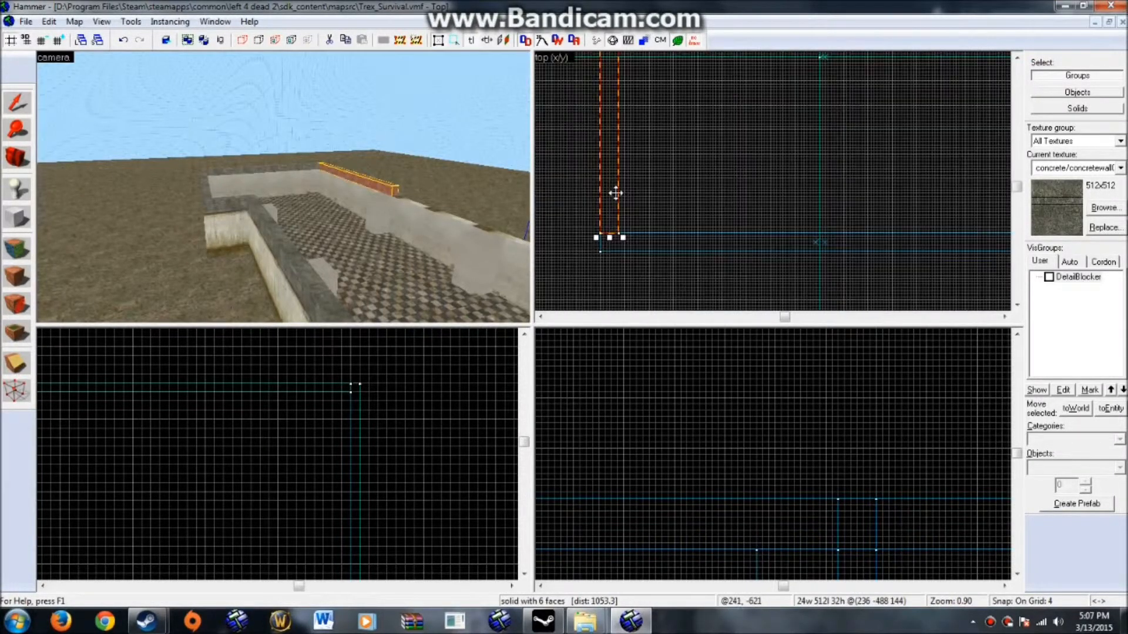
Step: Reselect the west upper block and lengthen it to 1096 units so it covers the whole wall
{"action": "left_click", "coordinate": [612, 131]}
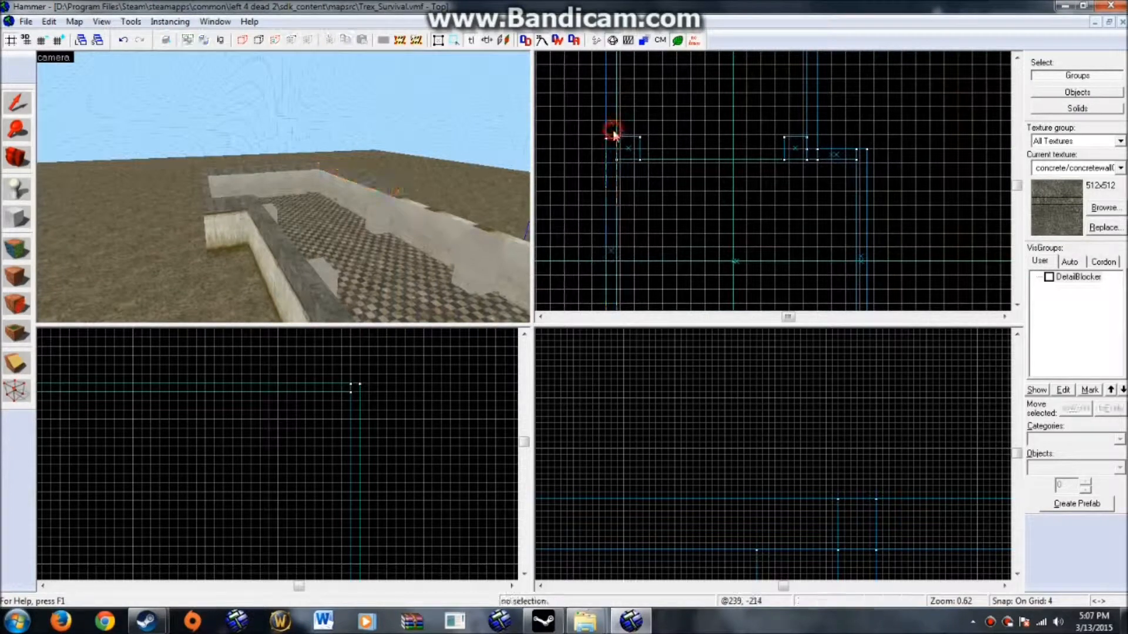
{"action": "left_click", "coordinate": [376, 182]}
{"action": "mouse_move", "coordinate": [612, 136]}
{"action": "left_mouse_down"}
{"action": "mouse_move", "coordinate": [614, 112]}
{"action": "mouse_move", "coordinate": [623, 140]}
{"action": "mouse_move", "coordinate": [624, 113]}
{"action": "left_mouse_up"}
{"action": "scroll", "coordinate": [623, 139], "scroll_direction": "up", "scroll_amount": 6}
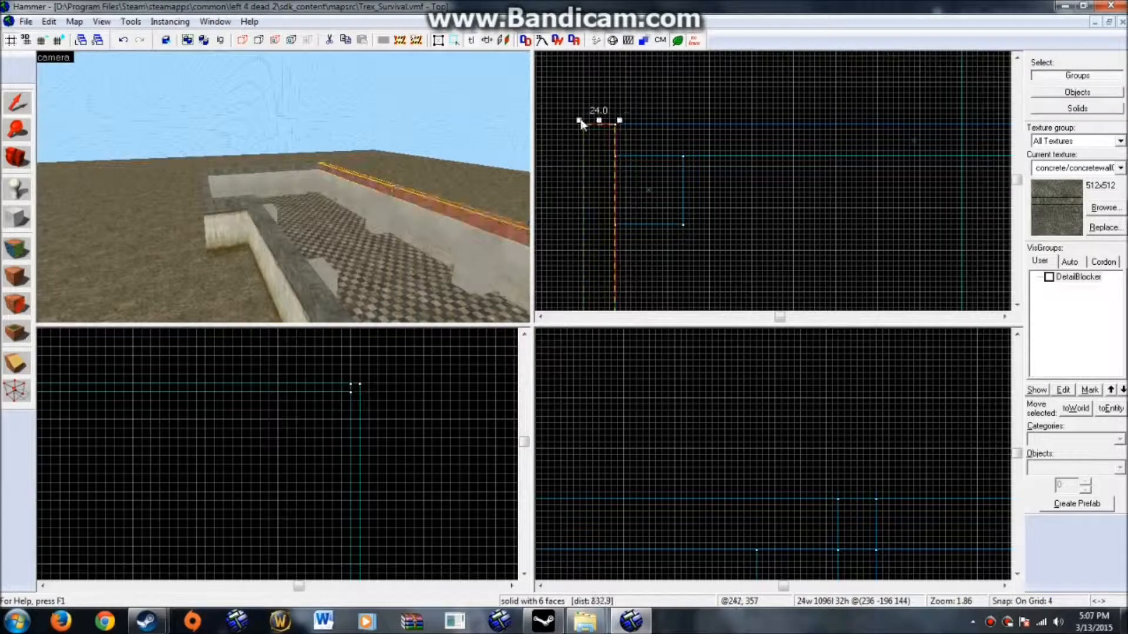
Step: Duplicate the 1096-unit west block and place the copy 24 units toward the room's interior
{"action": "key", "text": "Right"}
{"action": "key", "text": "w"}
{"action": "key", "text": "Down"}
{"action": "key", "text": "Up"}
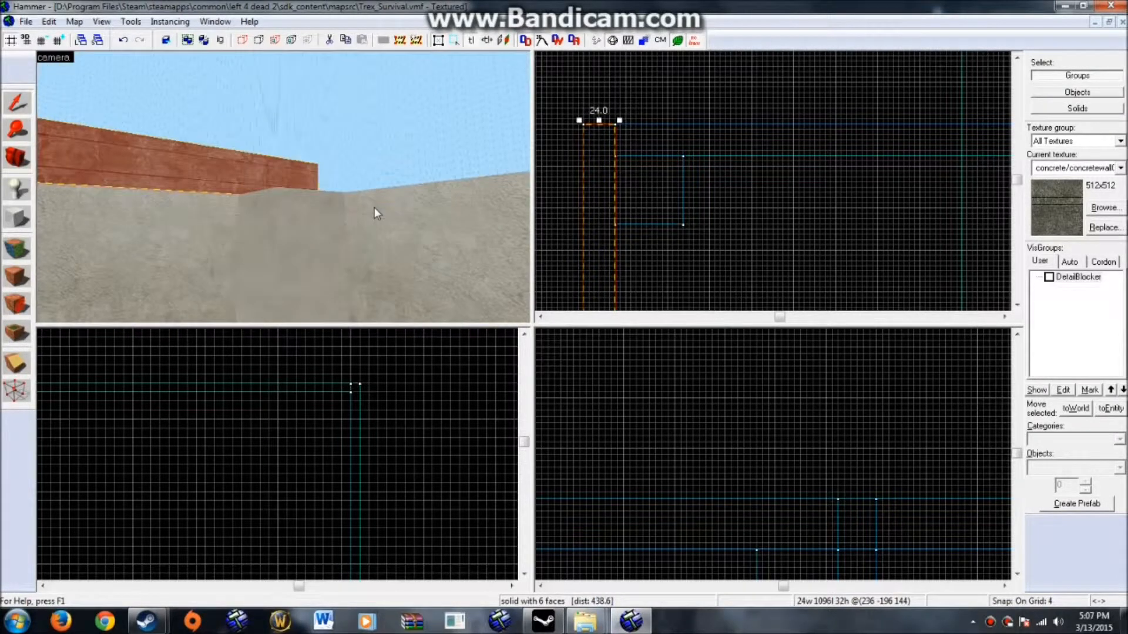
{"action": "scroll", "coordinate": [649, 205], "scroll_direction": "down", "scroll_amount": 3}
{"action": "left_click_drag", "start_coordinate": [636, 197], "coordinate": [653, 196]}
Step: Reshape the copied block to 432 by 24 units on top of the north wall and clear the selection
{"action": "scroll", "coordinate": [654, 196], "scroll_direction": "down", "scroll_amount": 5}
{"action": "key", "text": "Down"}
{"action": "key", "text": "Down"}
{"action": "key", "text": "Down"}
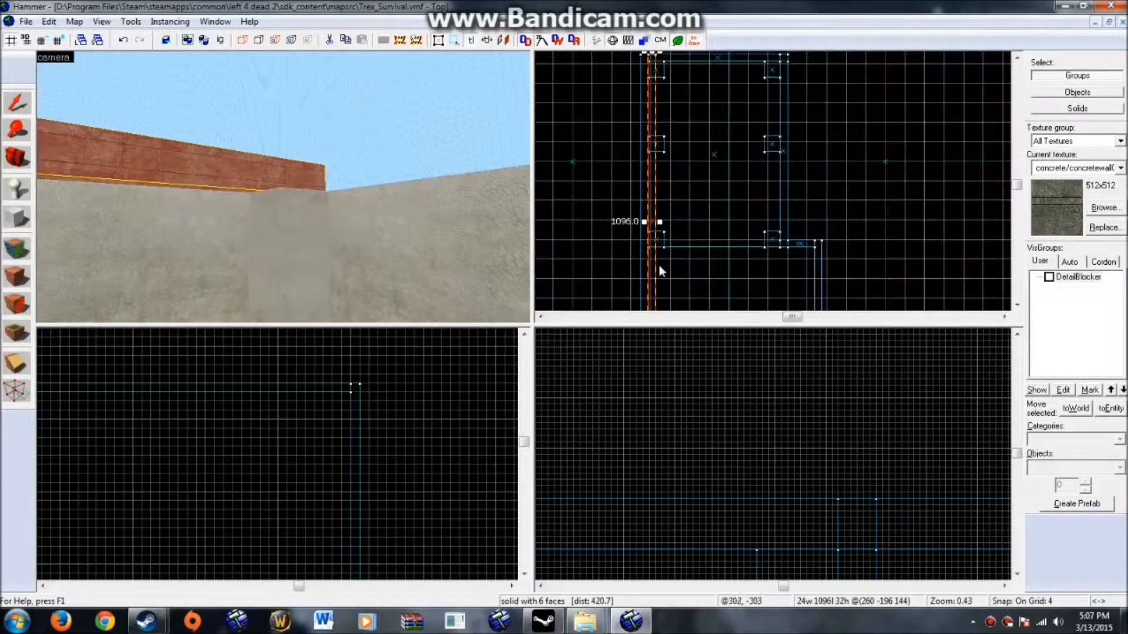
{"action": "scroll", "coordinate": [664, 238], "scroll_direction": "down", "scroll_amount": 3}
{"action": "key", "text": "Down"}
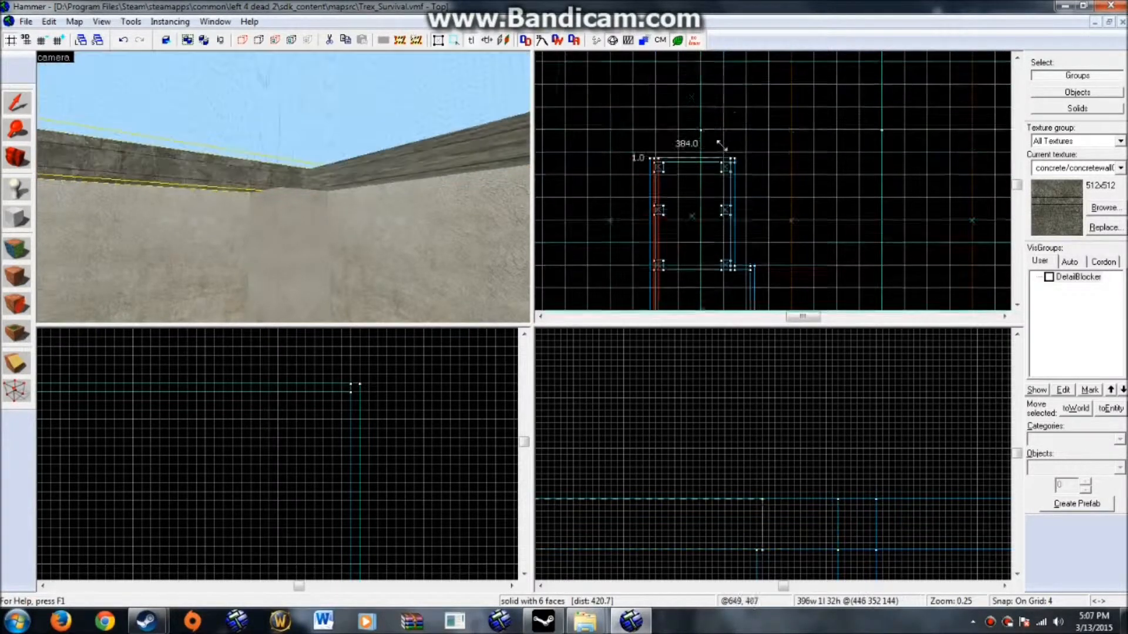
{"action": "scroll", "coordinate": [737, 173], "scroll_direction": "up", "scroll_amount": 9}
{"action": "mouse_move", "coordinate": [737, 173]}
{"action": "left_mouse_down"}
{"action": "mouse_move", "coordinate": [727, 183]}
{"action": "mouse_move", "coordinate": [745, 184]}
{"action": "left_mouse_up"}
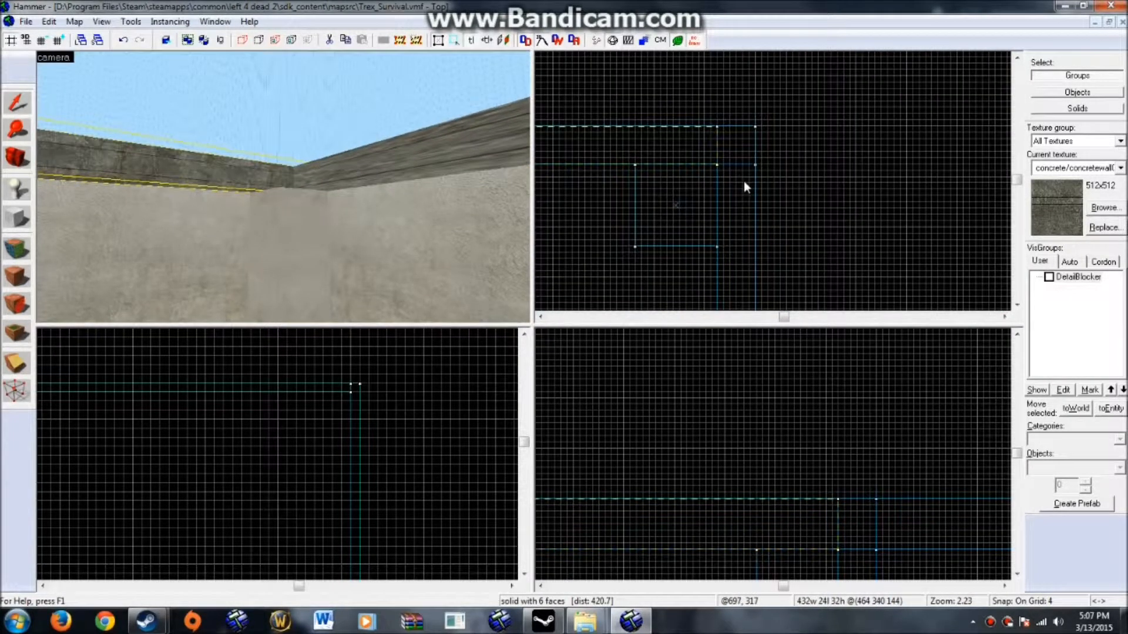
{"action": "left_click", "coordinate": [812, 202]}
Step: Start face editing, filter the textures for plaster and choose plaster/milwall002
{"action": "key", "text": "z"}
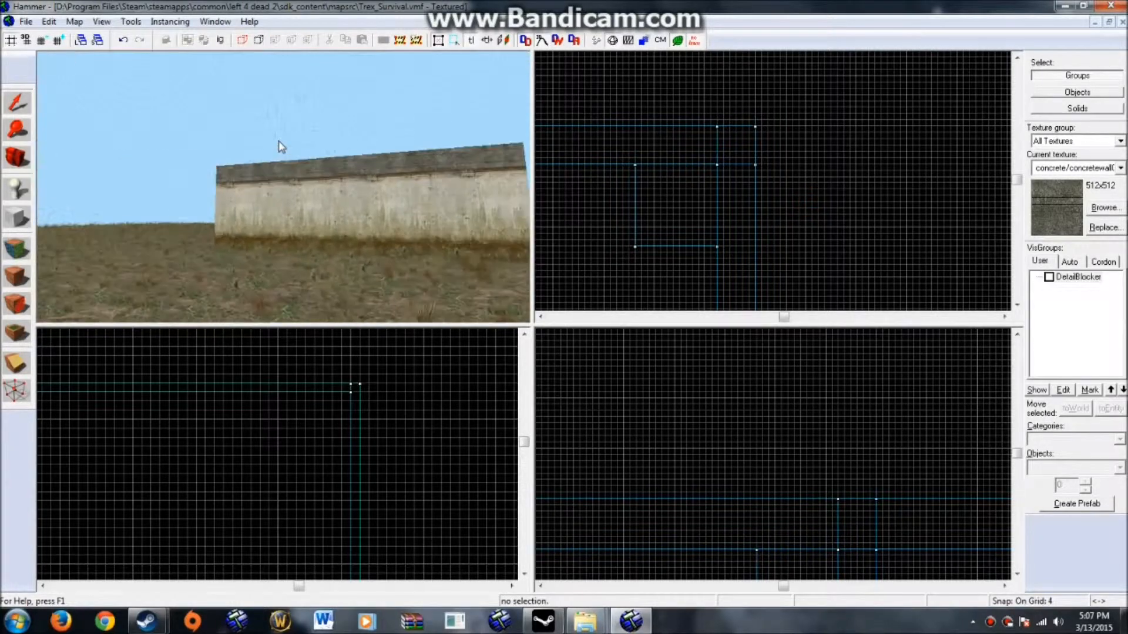
{"action": "scroll", "coordinate": [279, 141], "scroll_direction": "up", "scroll_amount": 8}
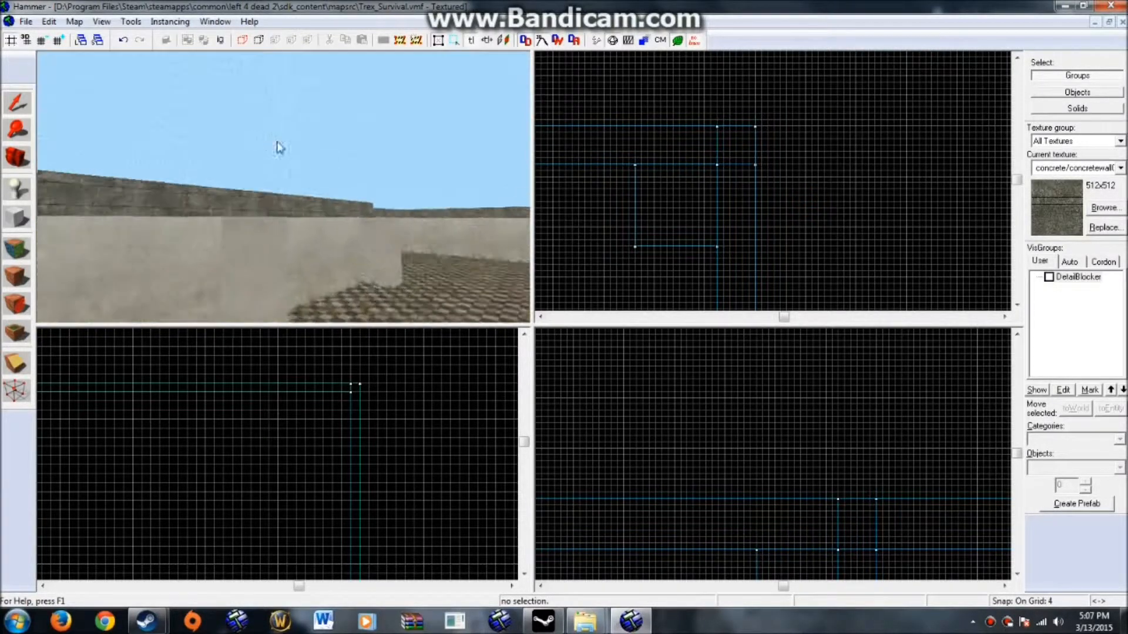
{"action": "left_click", "coordinate": [18, 271]}
{"action": "left_click", "coordinate": [188, 272]}
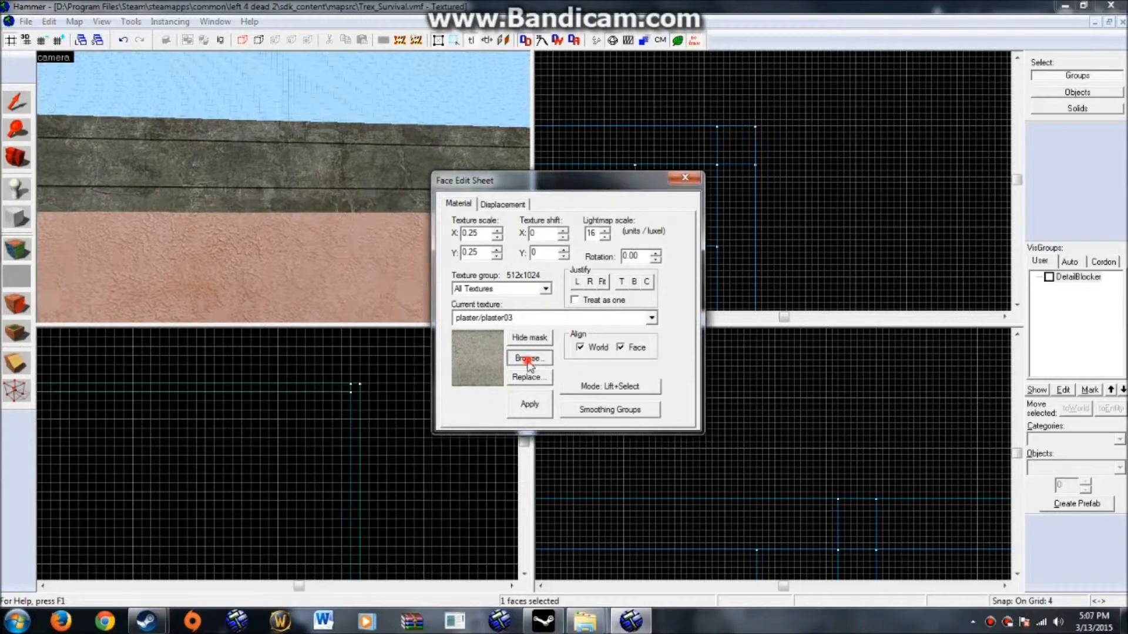
{"action": "left_click", "coordinate": [460, 355]}
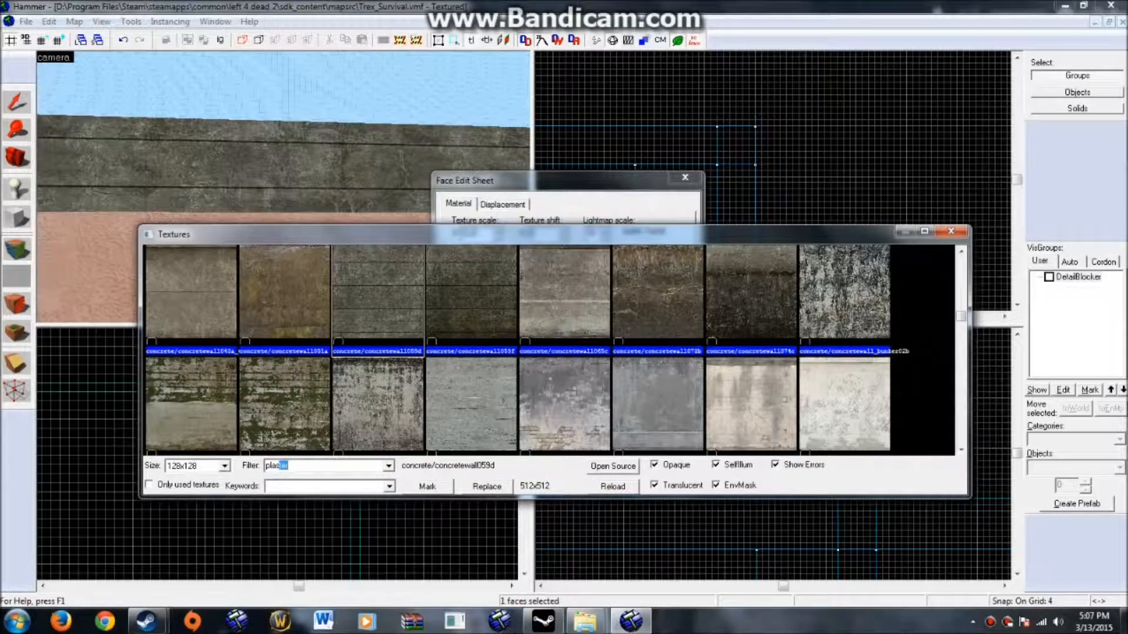
{"action": "left_click", "coordinate": [510, 310]}
{"action": "scroll", "coordinate": [526, 312], "scroll_direction": "down", "scroll_amount": 5}
{"action": "left_click", "coordinate": [392, 367]}
{"action": "scroll", "coordinate": [392, 368], "scroll_direction": "down", "scroll_amount": 1}
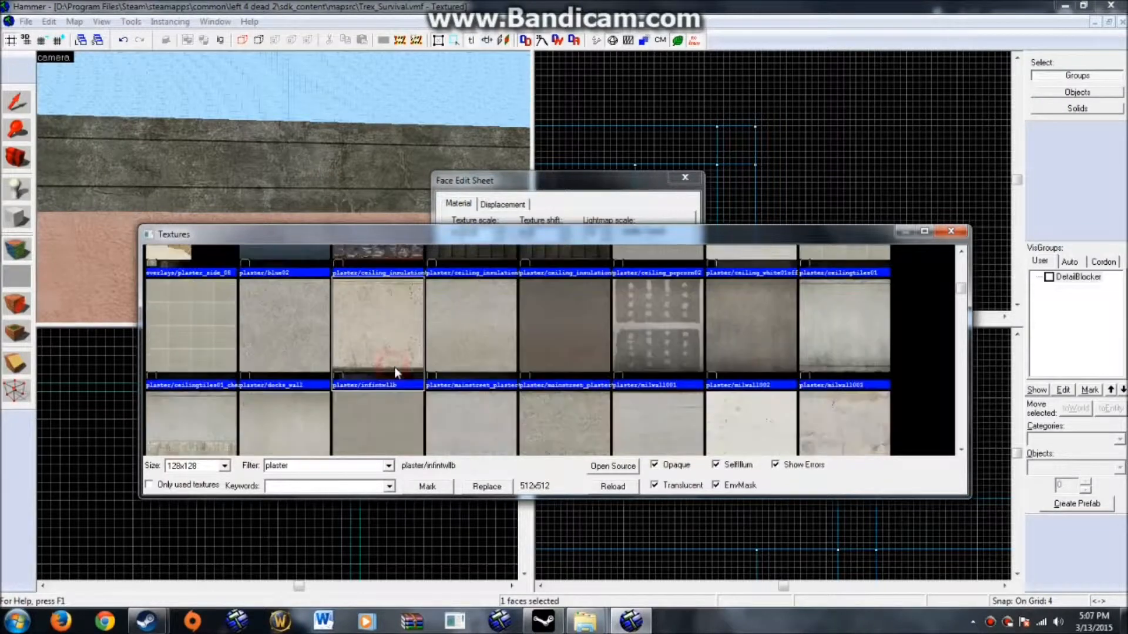
{"action": "double_click", "coordinate": [746, 329]}
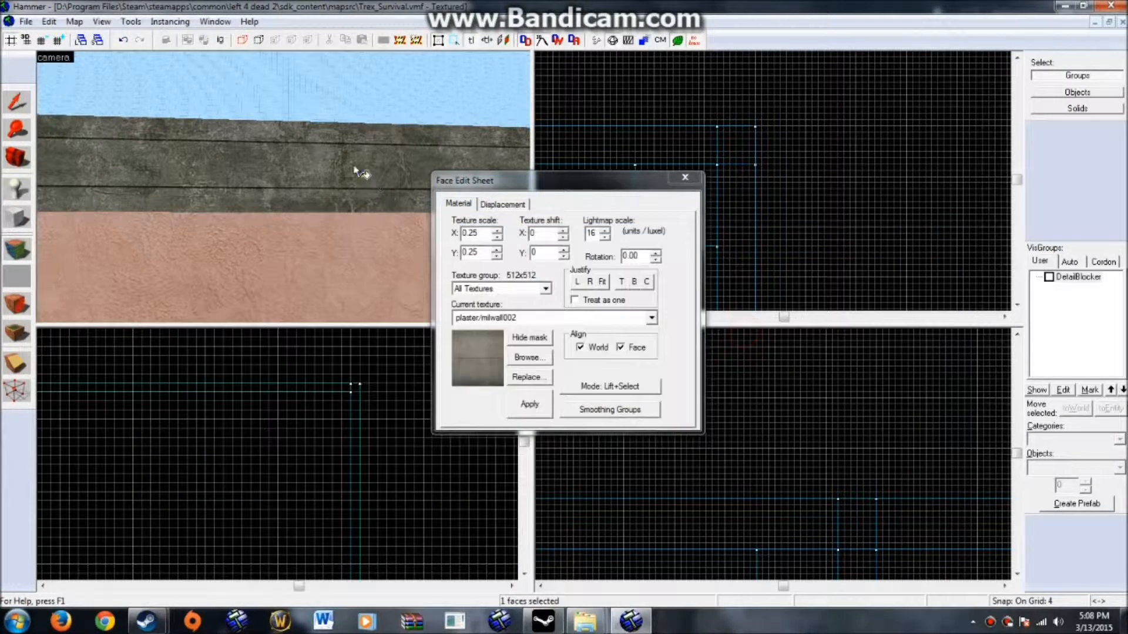
Step: Apply plaster/milwall002 to the inner faces of the upper wall blocks and leave face editing
{"action": "right_click", "coordinate": [354, 170]}
{"action": "left_click", "coordinate": [9, 107]}
{"action": "key", "text": "z"}
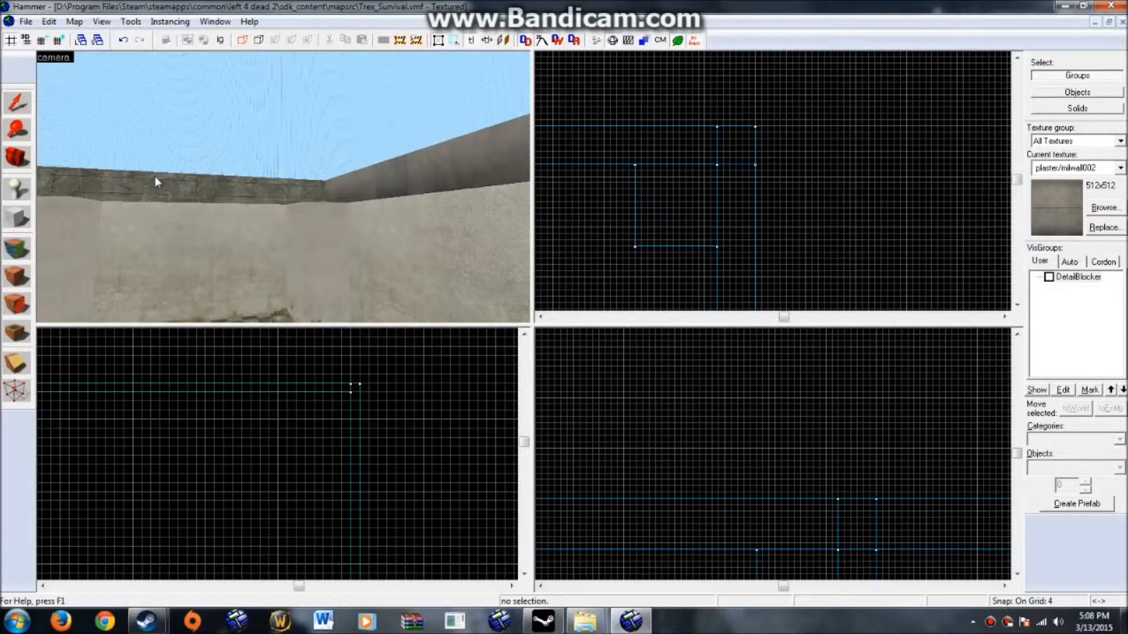
{"action": "key", "text": "z"}
{"action": "key", "text": "shift+a"}
{"action": "middle_click_drag", "start_coordinate": [325, 206], "coordinate": [278, 132]}
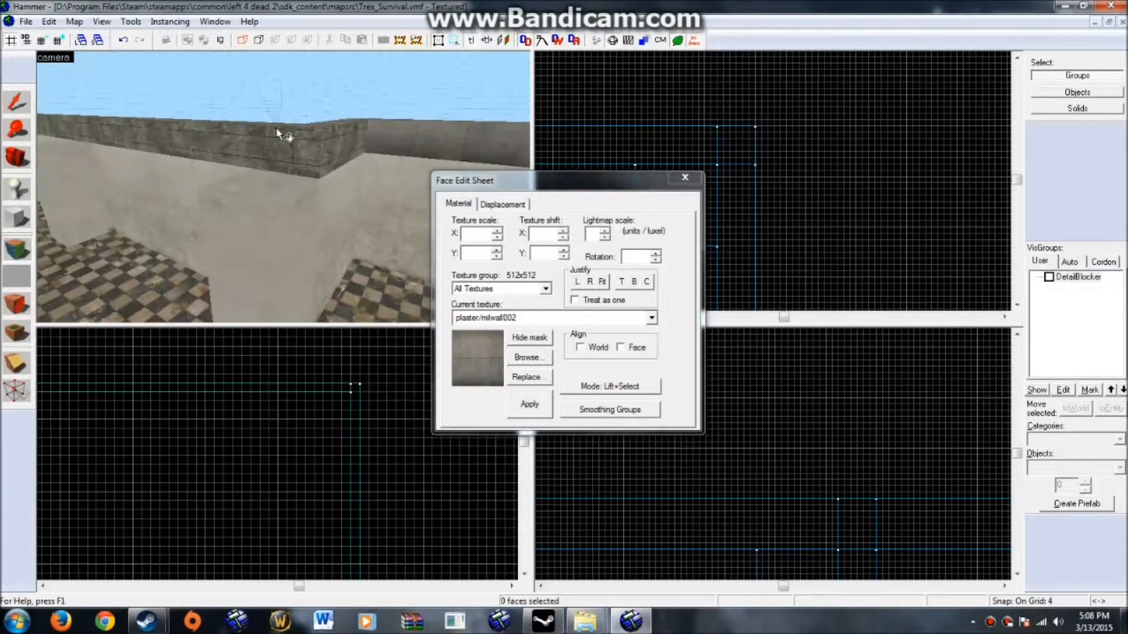
{"action": "middle_click_drag", "start_coordinate": [358, 145], "coordinate": [247, 159]}
{"action": "left_click", "coordinate": [20, 106]}
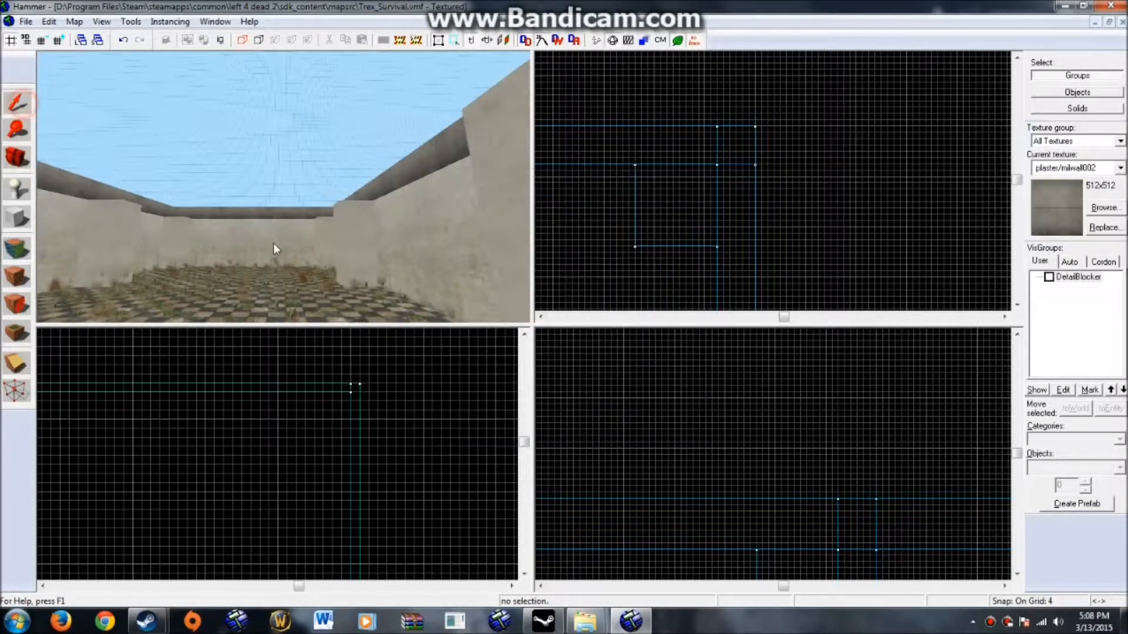
Step: Inspect the upper wall blocks and the pillars around the room by selecting them
{"action": "left_click", "coordinate": [221, 213]}
{"action": "scroll", "coordinate": [222, 215], "scroll_direction": "up", "scroll_amount": 3}
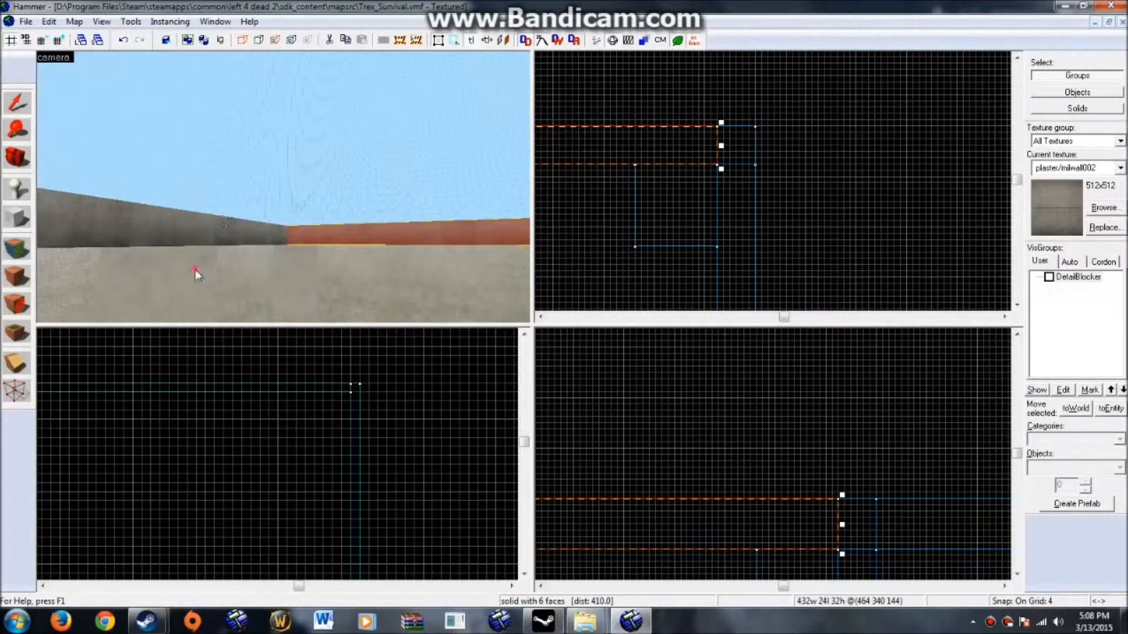
{"action": "scroll", "coordinate": [203, 267], "scroll_direction": "down", "scroll_amount": 5}
{"action": "left_click", "coordinate": [241, 167]}
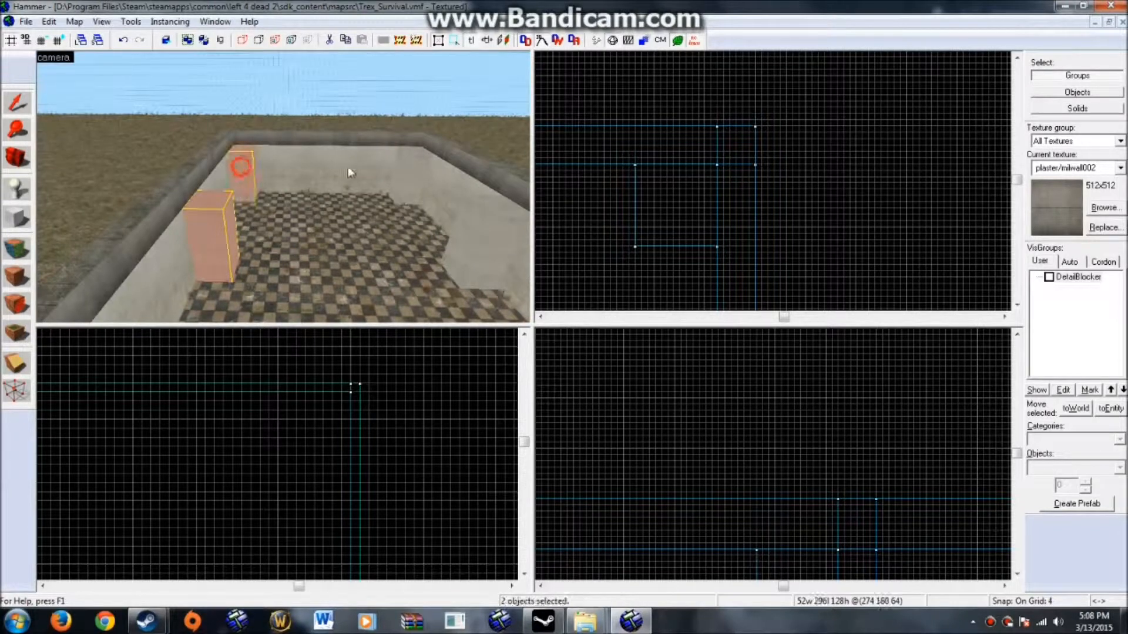
{"action": "middle_click_drag", "start_coordinate": [479, 231], "coordinate": [362, 243]}
{"action": "left_click", "coordinate": [747, 91]}
{"action": "middle_click_drag", "start_coordinate": [190, 133], "coordinate": [221, 208]}
Step: Select the long west wall with its upper block, examine their height in the side view and clear the selection
{"action": "scroll", "coordinate": [221, 207], "scroll_direction": "down", "scroll_amount": 3}
{"action": "left_click", "coordinate": [267, 171]}
{"action": "scroll", "coordinate": [681, 423], "scroll_direction": "up", "scroll_amount": 3}
{"action": "scroll", "coordinate": [681, 419], "scroll_direction": "down", "scroll_amount": 4}
{"action": "scroll", "coordinate": [718, 469], "scroll_direction": "up", "scroll_amount": 6}
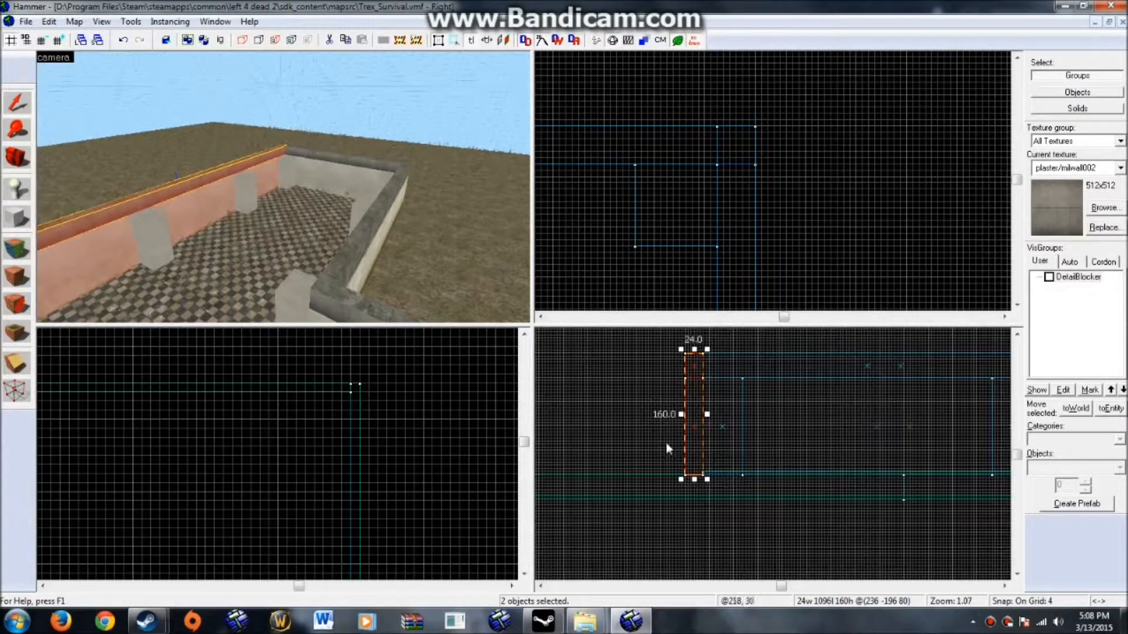
{"action": "scroll", "coordinate": [678, 447], "scroll_direction": "up", "scroll_amount": 5}
{"action": "key", "text": "Up"}
{"action": "key", "text": "Up"}
{"action": "key", "text": "Up"}
{"action": "scroll", "coordinate": [695, 475], "scroll_direction": "down", "scroll_amount": 1}
{"action": "scroll", "coordinate": [769, 456], "scroll_direction": "down", "scroll_amount": 3}
{"action": "key", "text": "Down"}
{"action": "key", "text": "Down"}
{"action": "scroll", "coordinate": [763, 451], "scroll_direction": "up", "scroll_amount": 1}
{"action": "scroll", "coordinate": [760, 450], "scroll_direction": "up", "scroll_amount": 4}
{"action": "key", "text": "Up"}
{"action": "key", "text": "Up"}
{"action": "scroll", "coordinate": [726, 447], "scroll_direction": "down", "scroll_amount": 3}
{"action": "left_click", "coordinate": [627, 448]}
{"action": "scroll", "coordinate": [202, 176], "scroll_direction": "up", "scroll_amount": 5}
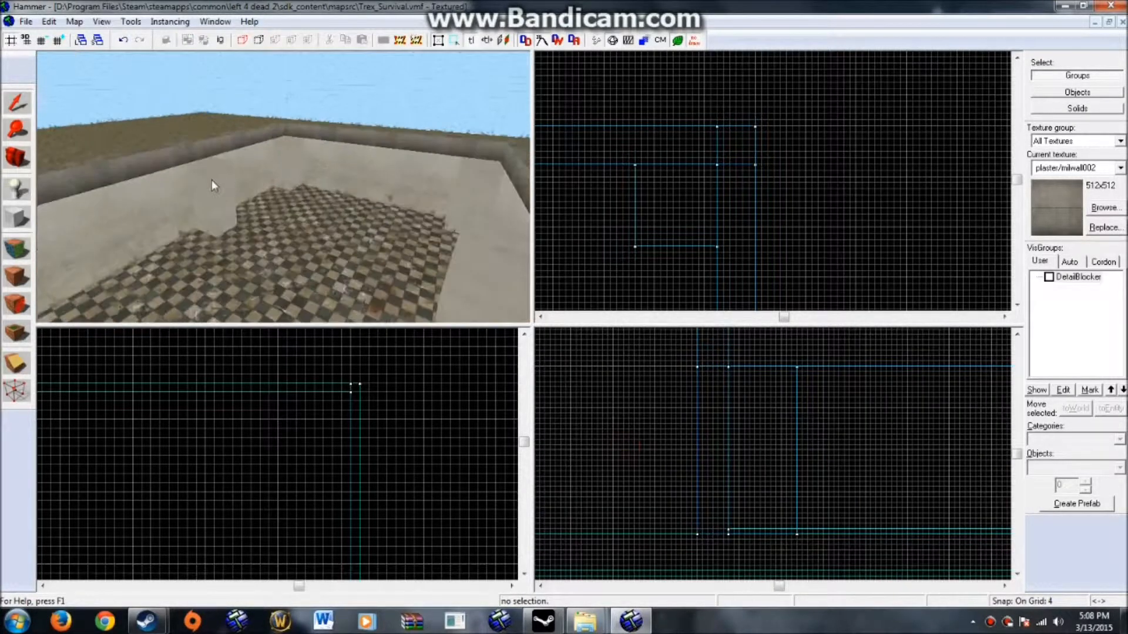
Step: Place an info_survivor_position entity on the tiled floor near the wall as a scale reference and deselect it
{"action": "scroll", "coordinate": [233, 186], "scroll_direction": "up", "scroll_amount": 3}
{"action": "scroll", "coordinate": [234, 187], "scroll_direction": "down", "scroll_amount": 3}
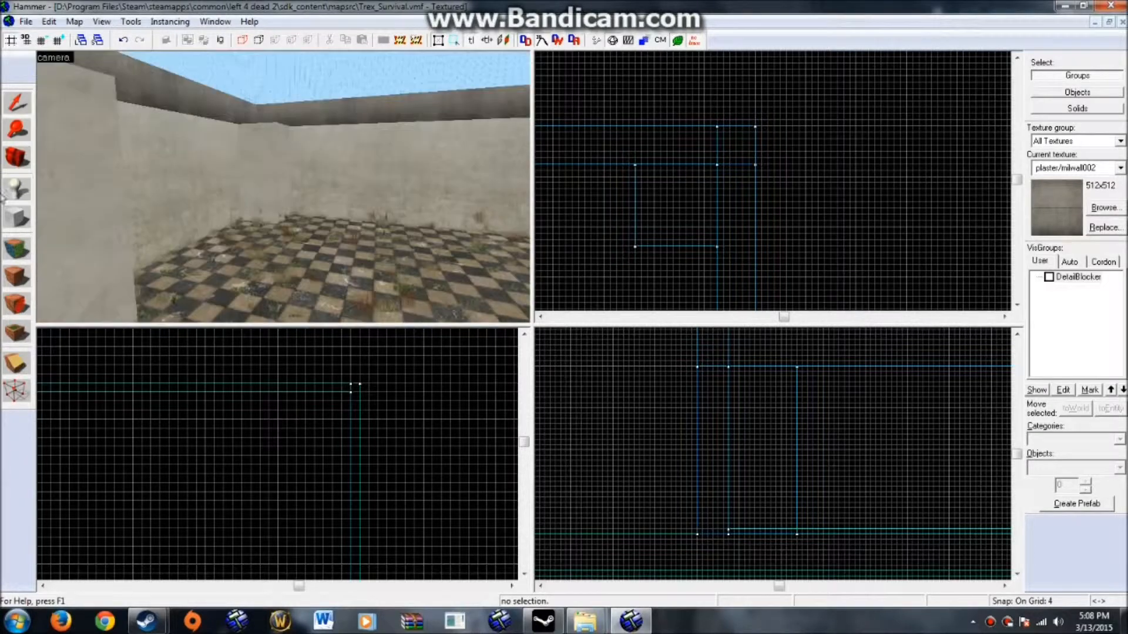
{"action": "left_click", "coordinate": [24, 188]}
{"action": "type", "text": "sur"}
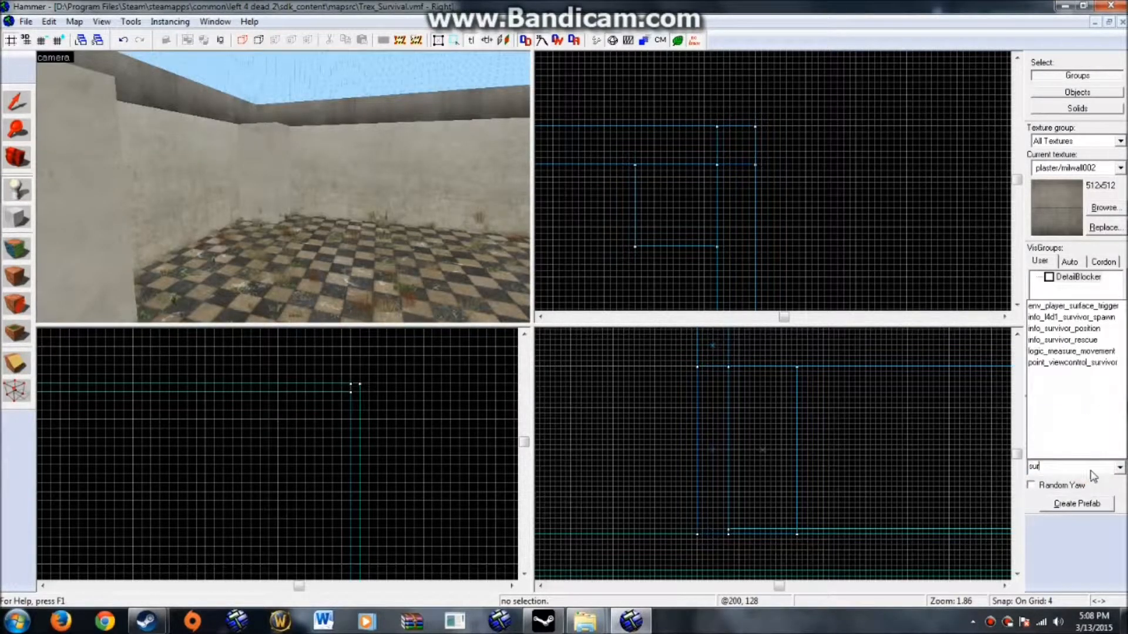
{"action": "left_click", "coordinate": [1065, 329]}
{"action": "left_click", "coordinate": [226, 266]}
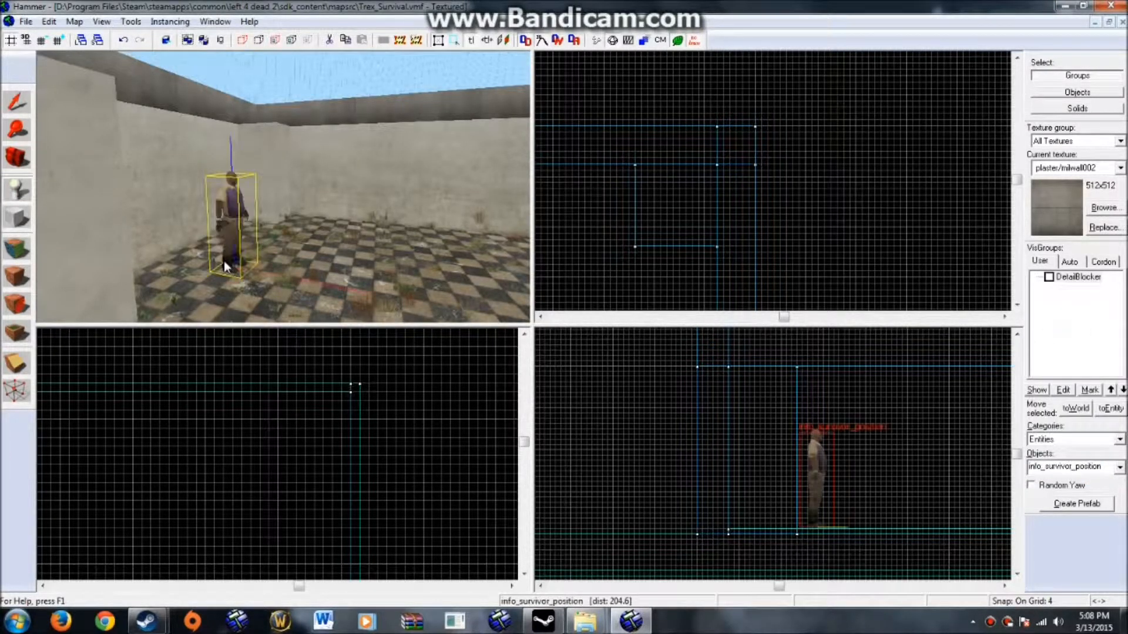
{"action": "left_click", "coordinate": [20, 108]}
{"action": "left_click", "coordinate": [657, 412]}
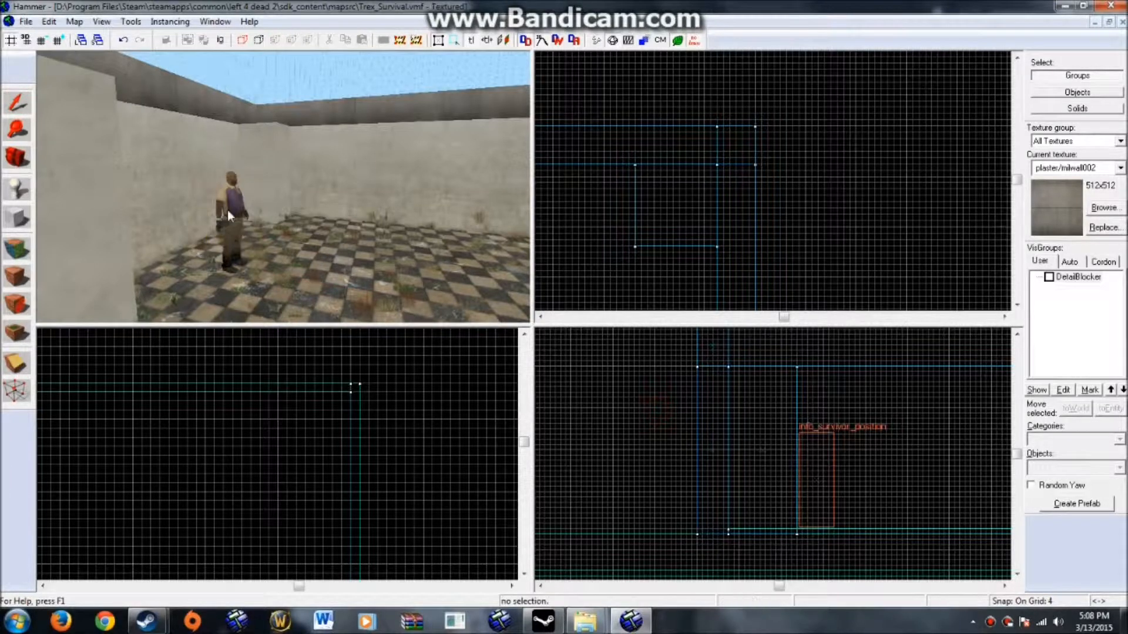
Step: Compare the survivor figure's size with the walls and pillars from several viewpoints
{"action": "key", "text": "w"}
{"action": "key", "text": "d"}
{"action": "key", "text": "s"}
{"action": "key", "text": "d"}
{"action": "key", "text": "a"}
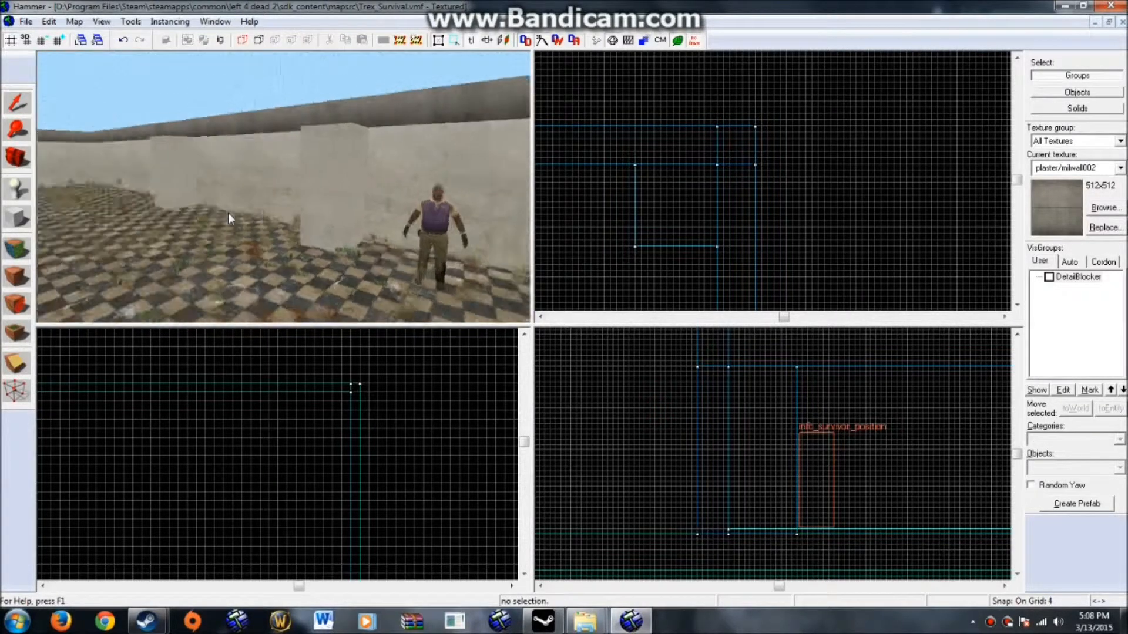
{"action": "key", "text": "s"}
{"action": "key", "text": "w"}
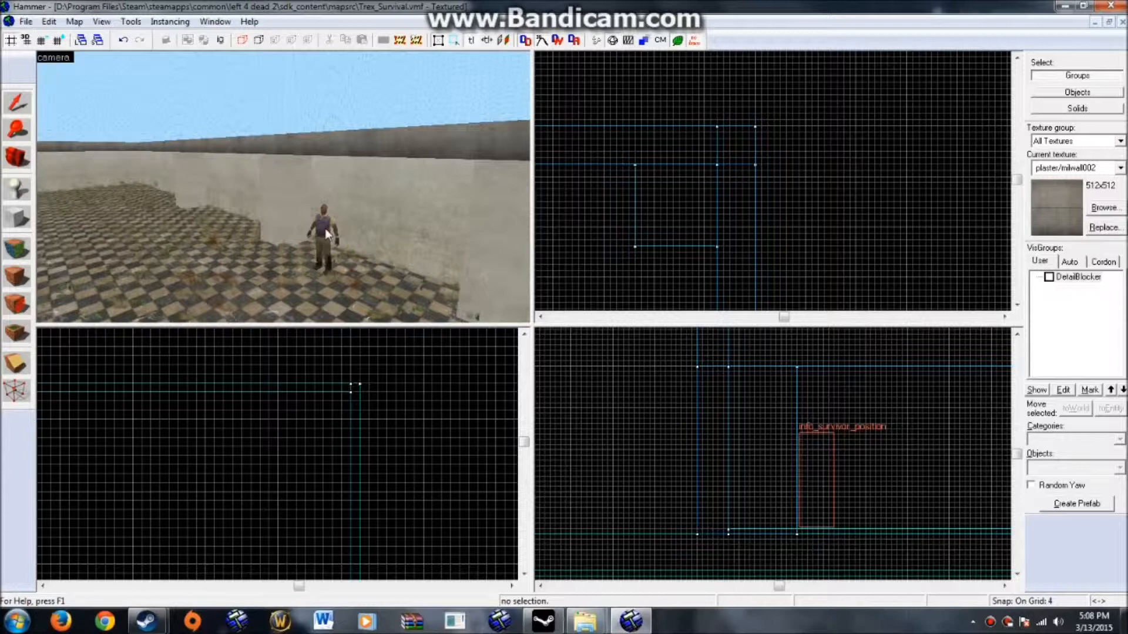
Step: Delete the info_survivor_position entity from the room
{"action": "left_click", "coordinate": [325, 230]}
{"action": "key", "text": "w"}
{"action": "key", "text": "Delete"}
{"action": "key", "text": "Right"}
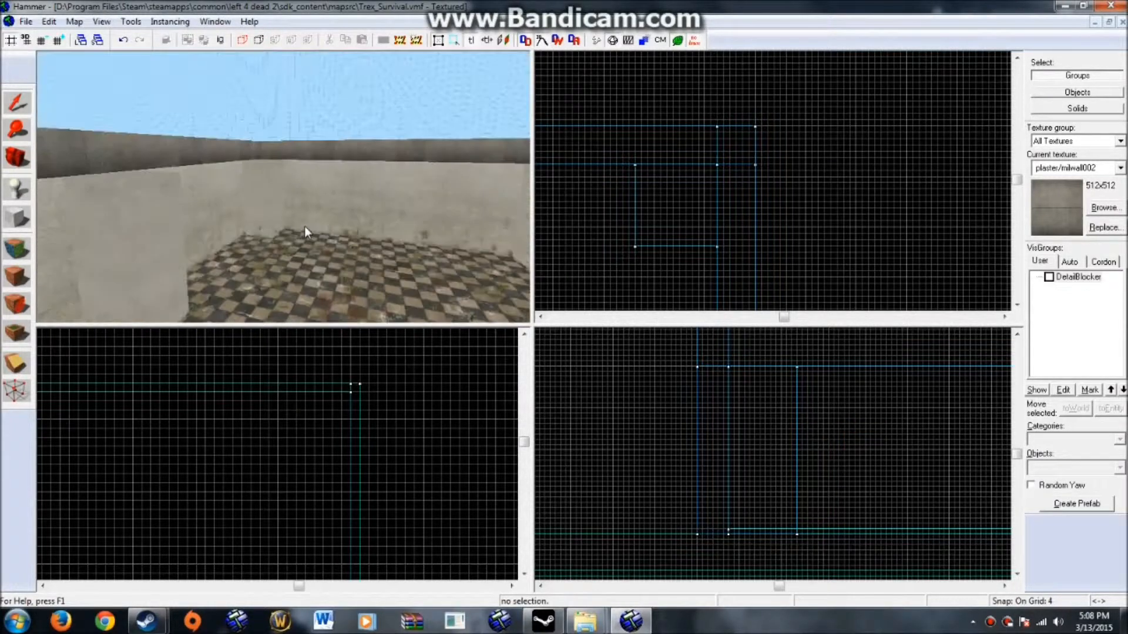
Step: Filter the texture browser for metal and pick dev/dev_corrugatedmetal as the current texture
{"action": "left_click", "coordinate": [22, 220]}
{"action": "left_click", "coordinate": [496, 359]}
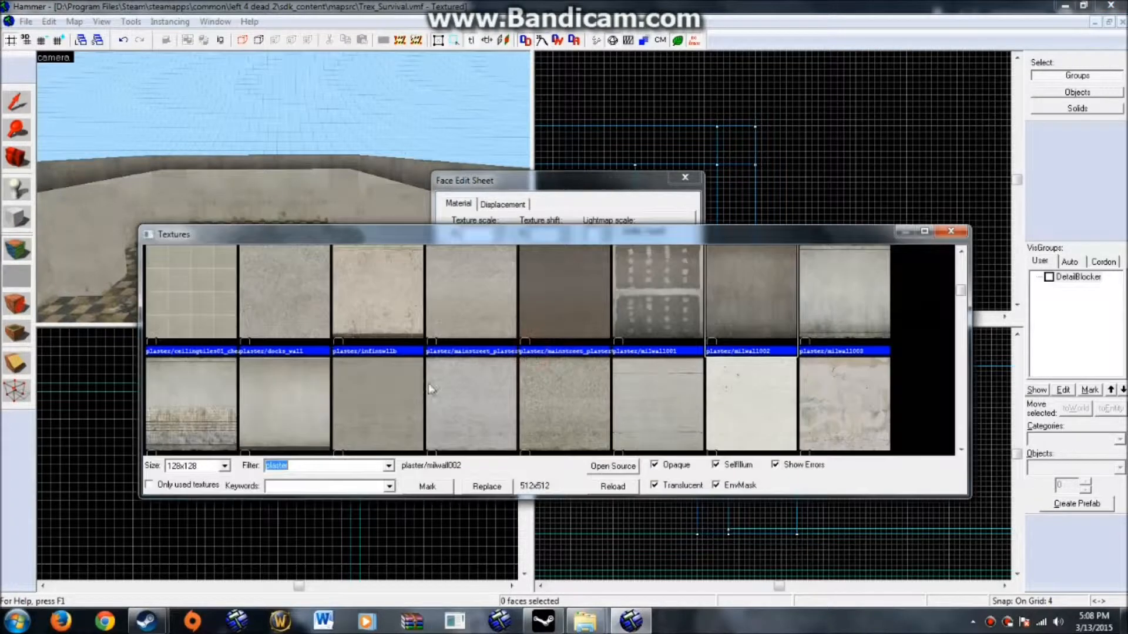
{"action": "type", "text": "alum"}
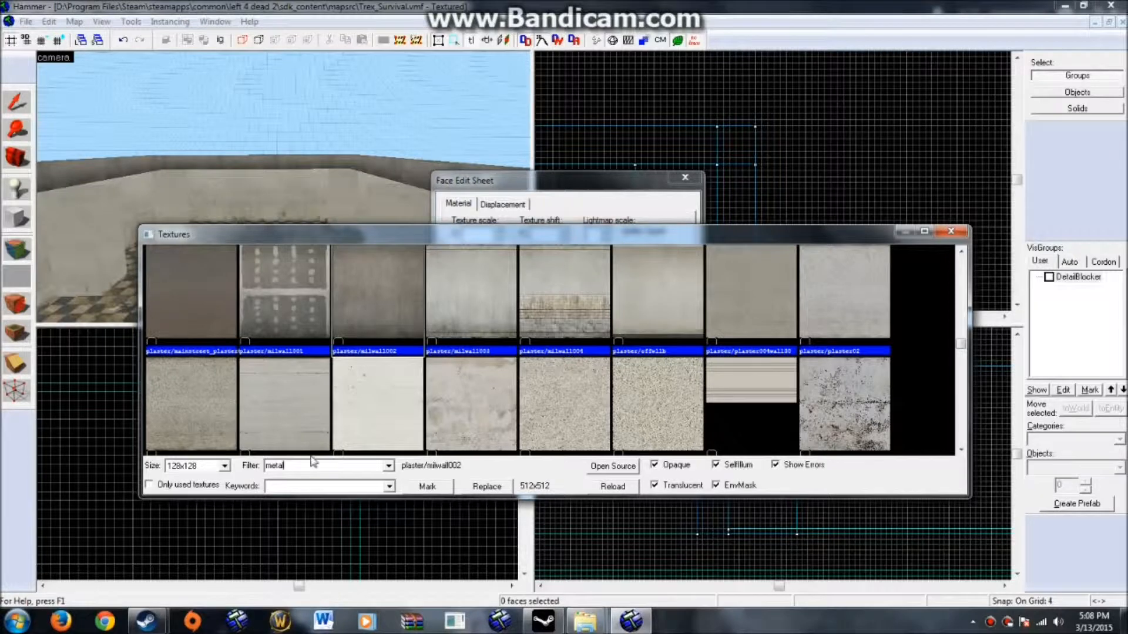
{"action": "left_click", "coordinate": [315, 318]}
{"action": "left_click", "coordinate": [403, 318]}
{"action": "scroll", "coordinate": [403, 318], "scroll_direction": "down", "scroll_amount": 2}
{"action": "scroll", "coordinate": [403, 318], "scroll_direction": "down", "scroll_amount": 5}
{"action": "left_click", "coordinate": [845, 324]}
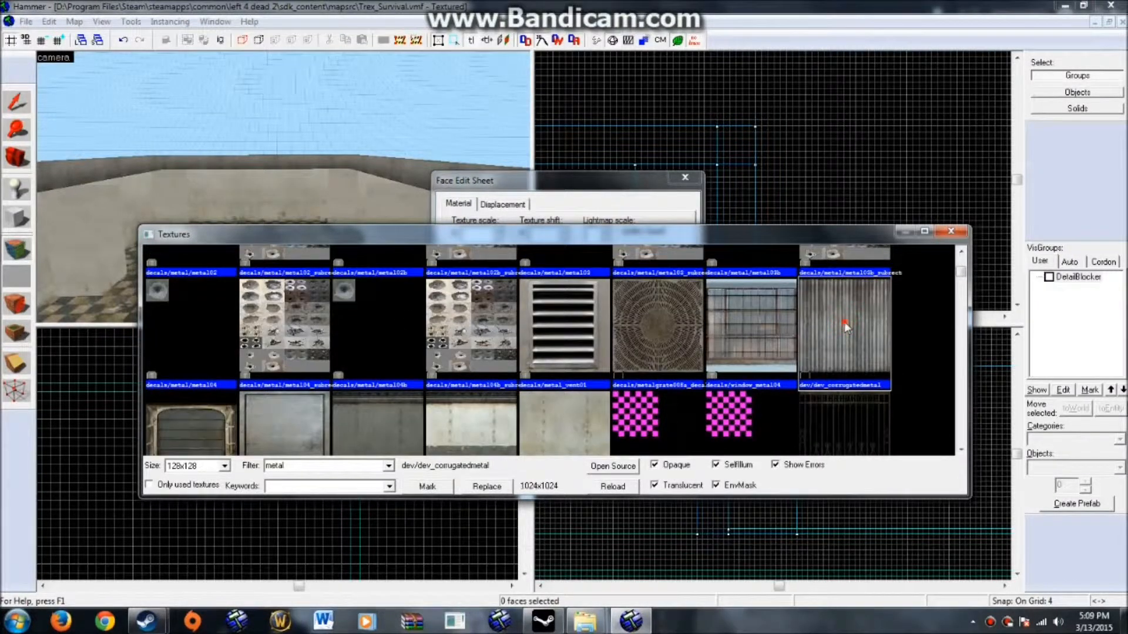
{"action": "left_click", "coordinate": [844, 324]}
{"action": "left_click", "coordinate": [16, 102]}
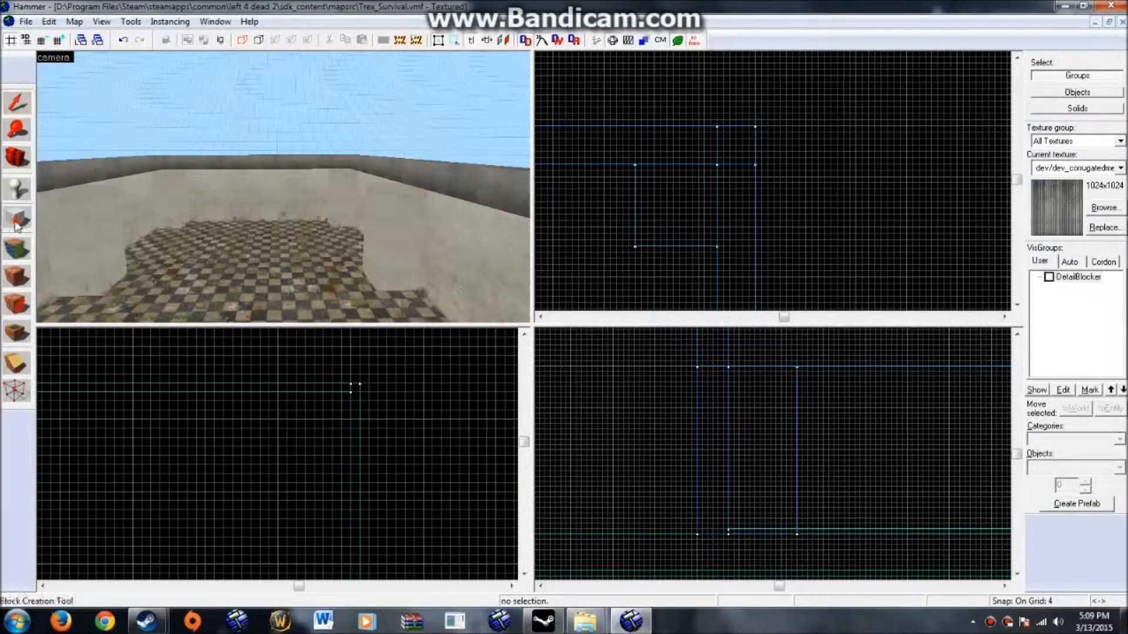
Step: Create a block 480 wide, 4 thick and 96 high, sitting on top of the end wall and spanning its full width
{"action": "left_click", "coordinate": [17, 218]}
{"action": "scroll", "coordinate": [900, 228], "scroll_direction": "down", "scroll_amount": 8}
{"action": "scroll", "coordinate": [881, 217], "scroll_direction": "up", "scroll_amount": 10}
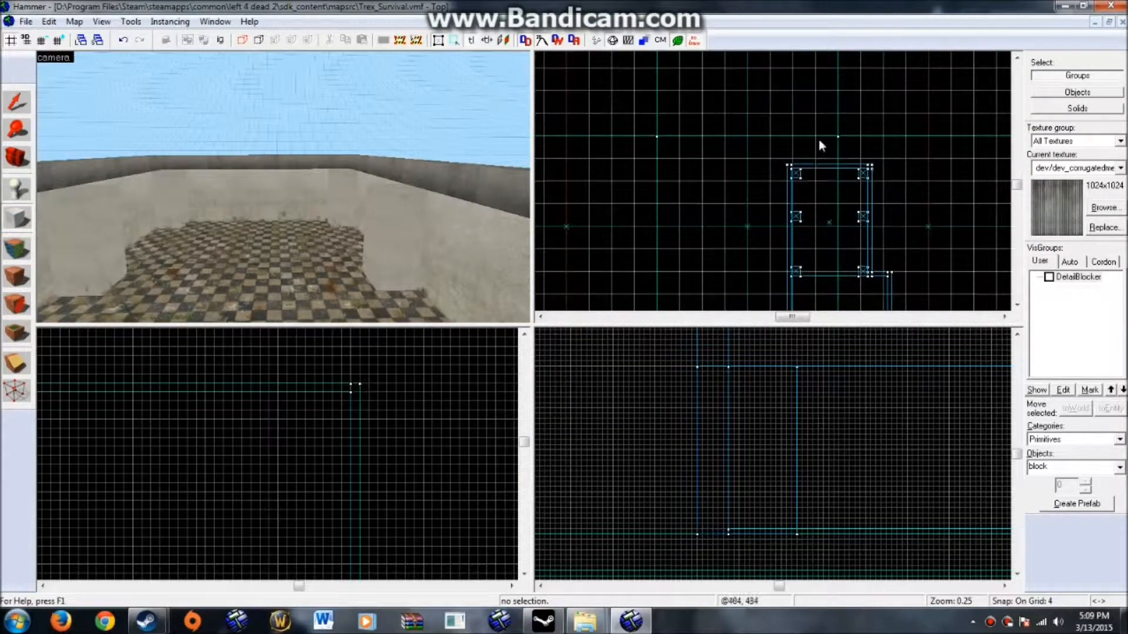
{"action": "scroll", "coordinate": [773, 171], "scroll_direction": "up", "scroll_amount": 4}
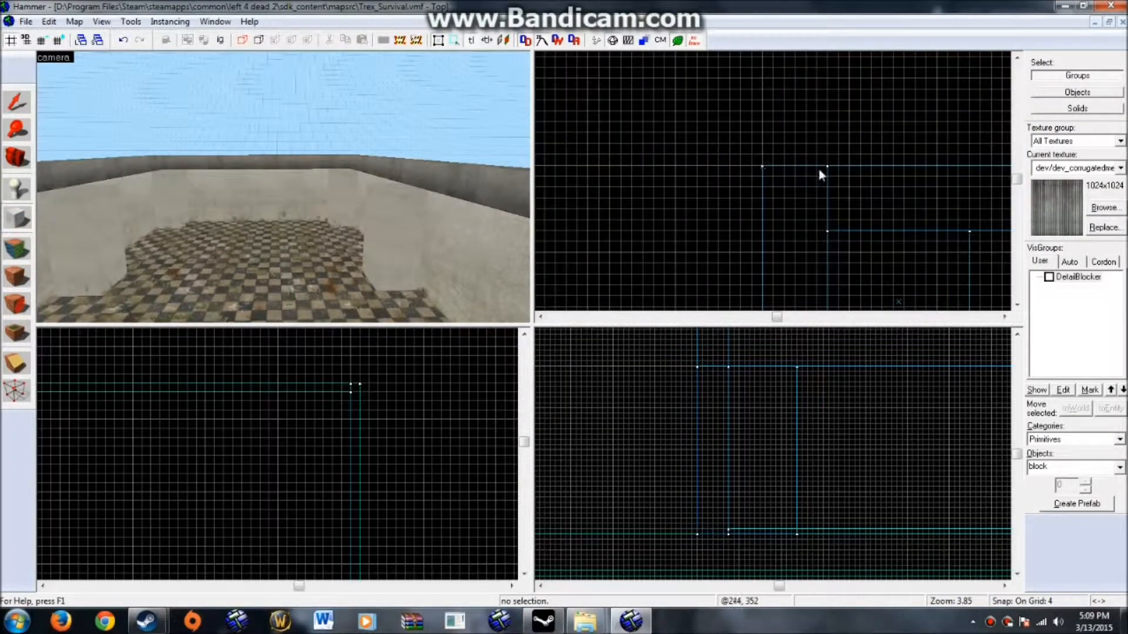
{"action": "mouse_move", "coordinate": [764, 170]}
{"action": "left_mouse_down"}
{"action": "mouse_move", "coordinate": [780, 189]}
{"action": "mouse_move", "coordinate": [825, 183]}
{"action": "mouse_move", "coordinate": [803, 194]}
{"action": "left_mouse_up"}
{"action": "scroll", "coordinate": [775, 184], "scroll_direction": "down", "scroll_amount": 8}
{"action": "key", "text": "Right"}
{"action": "scroll", "coordinate": [820, 182], "scroll_direction": "up", "scroll_amount": 7}
{"action": "scroll", "coordinate": [798, 438], "scroll_direction": "down", "scroll_amount": 3}
{"action": "key", "text": "Right"}
{"action": "left_click_drag", "start_coordinate": [797, 447], "coordinate": [806, 355]}
{"action": "key", "text": "Return"}
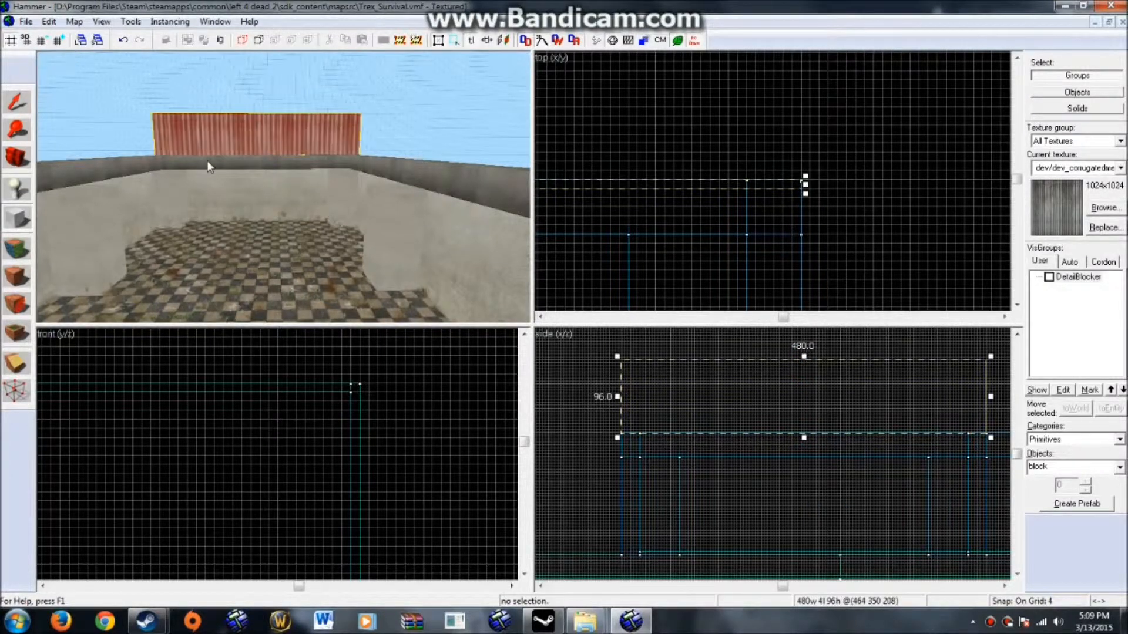
Step: Set the X texture scale of the corrugated block's faces to 0.15 and adjust the Y scale to suit
{"action": "left_click", "coordinate": [8, 102]}
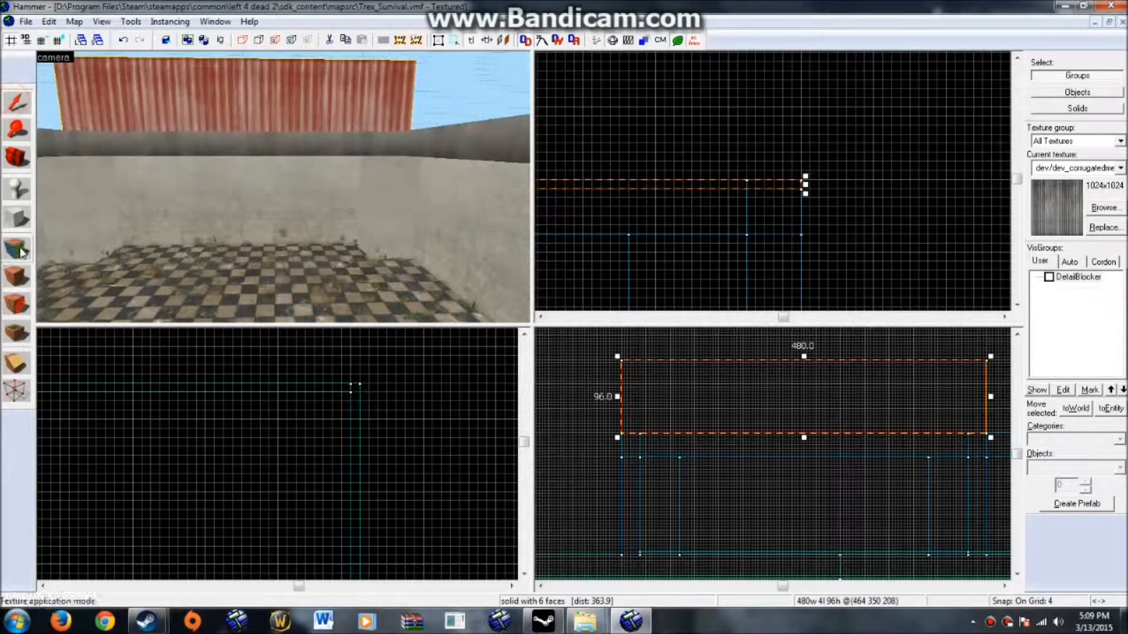
{"action": "left_click", "coordinate": [18, 250]}
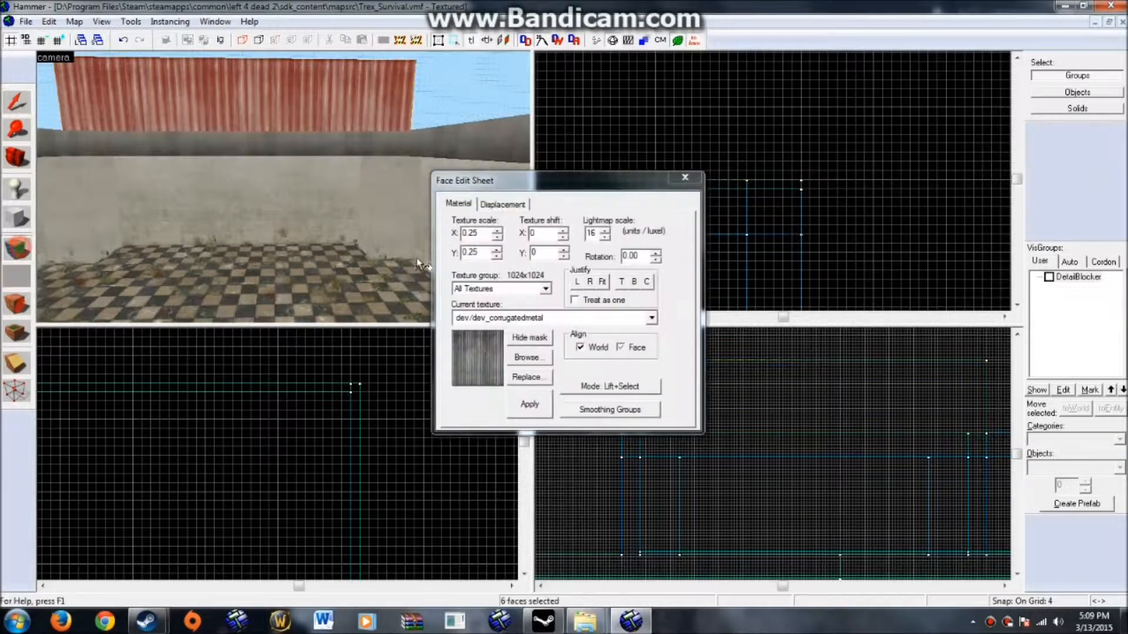
{"action": "left_click", "coordinate": [496, 236]}
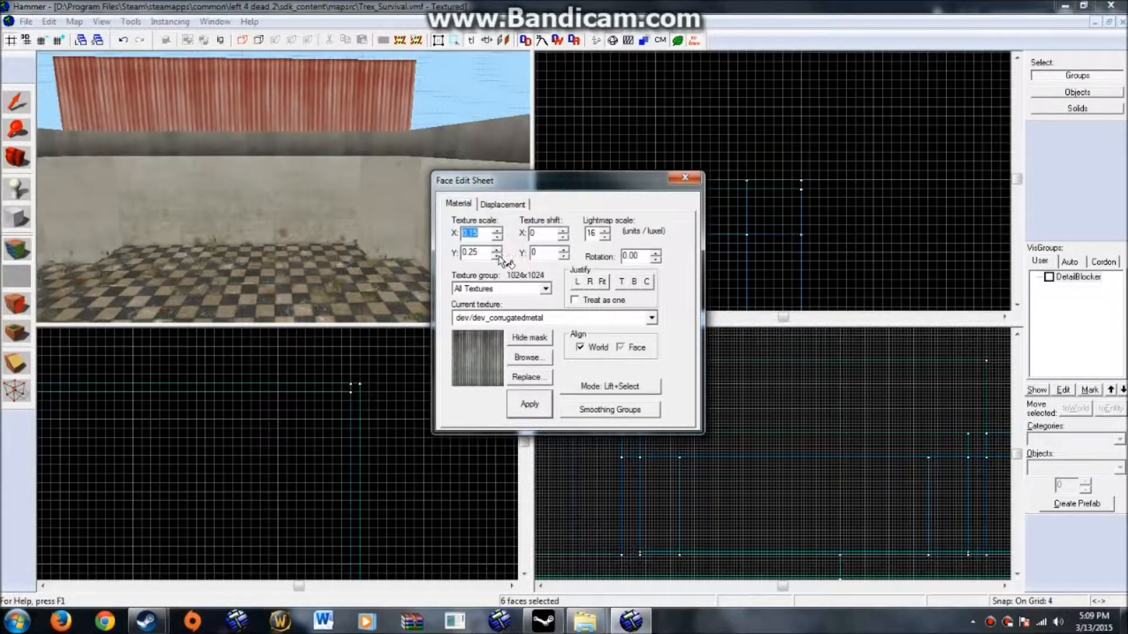
{"action": "left_click", "coordinate": [497, 256]}
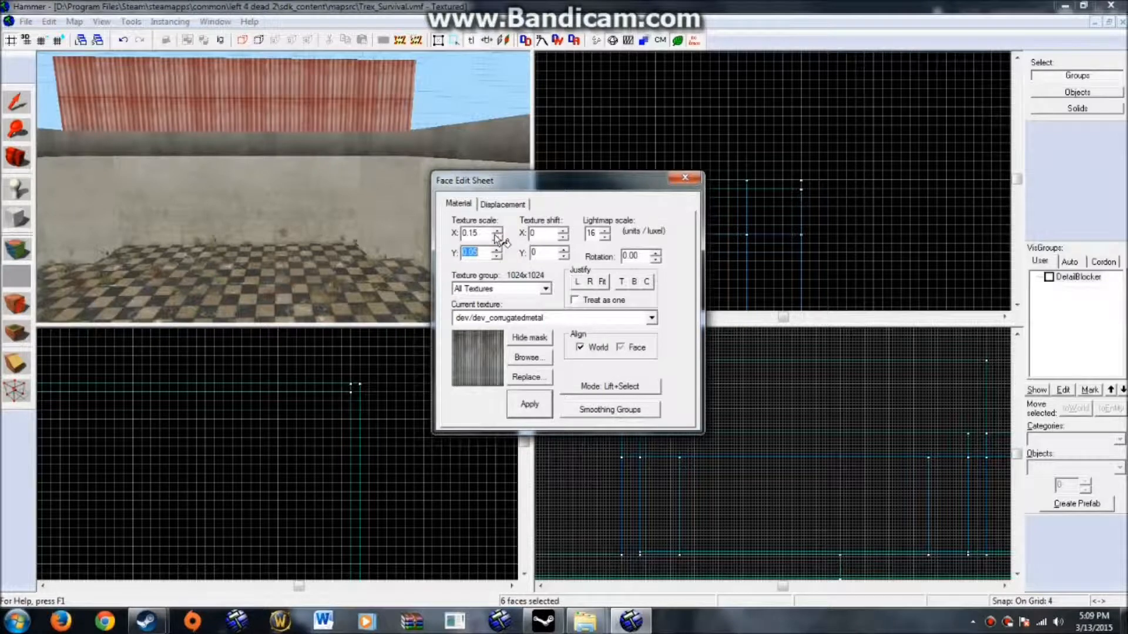
{"action": "left_click", "coordinate": [496, 251]}
{"action": "left_click", "coordinate": [684, 177]}
Step: Thicken the corrugated block to 24 units so it matches the depth of the wall below
{"action": "key", "text": "z"}
{"action": "key", "text": "w"}
{"action": "left_click", "coordinate": [279, 208]}
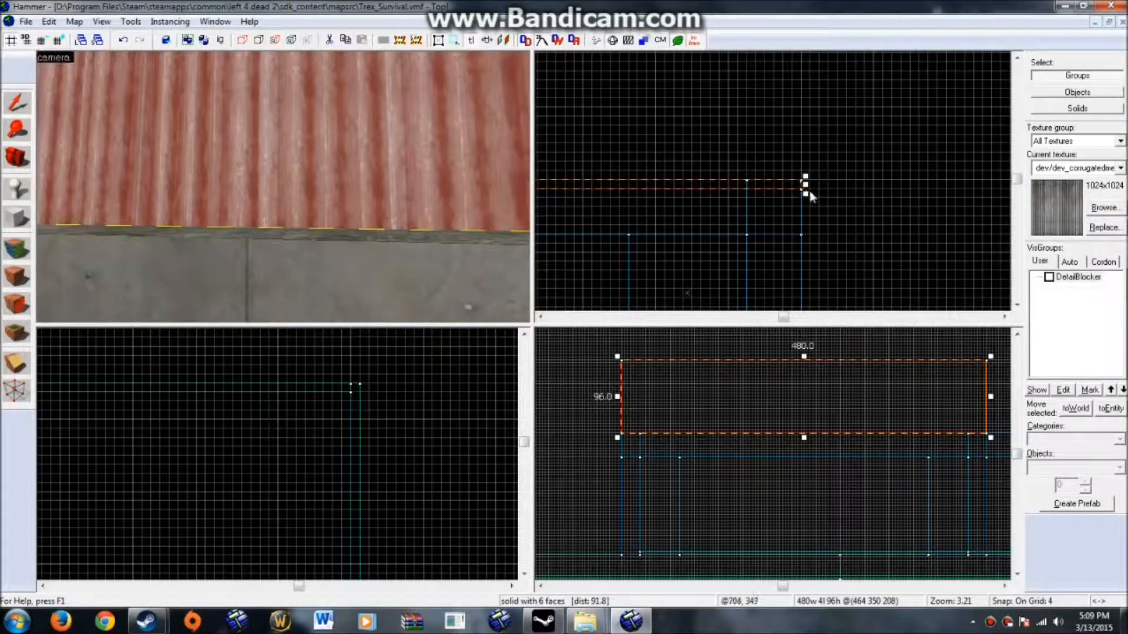
{"action": "left_click_drag", "start_coordinate": [804, 185], "coordinate": [805, 239]}
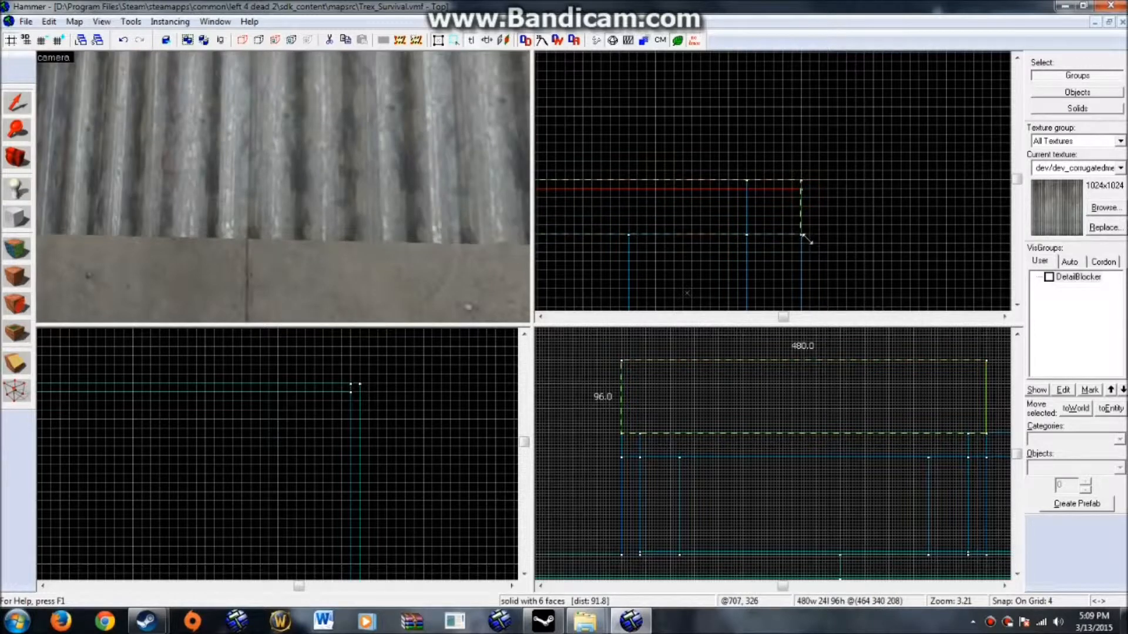
{"action": "key", "text": "s"}
{"action": "key", "text": "d"}
Step: Clip the left end of the corrugated block with a steep cut in the side view, starting just above its base
{"action": "left_click", "coordinate": [21, 368]}
{"action": "scroll", "coordinate": [614, 434], "scroll_direction": "up", "scroll_amount": 6}
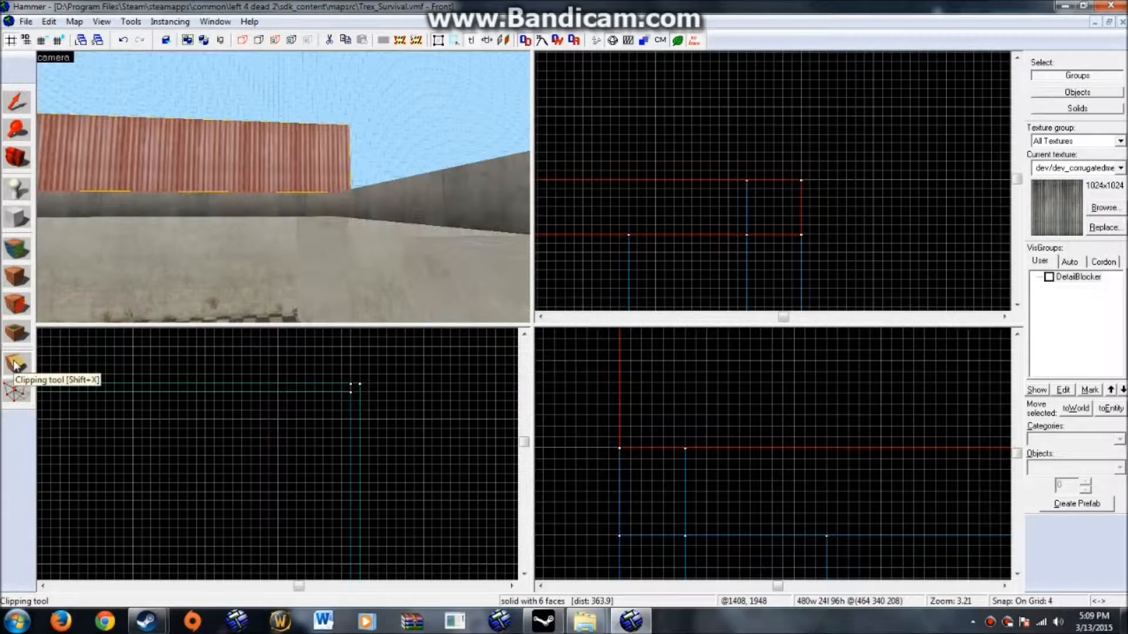
{"action": "left_click_drag", "start_coordinate": [619, 426], "coordinate": [602, 399]}
{"action": "scroll", "coordinate": [681, 391], "scroll_direction": "down", "scroll_amount": 3}
{"action": "scroll", "coordinate": [591, 396], "scroll_direction": "up", "scroll_amount": 2}
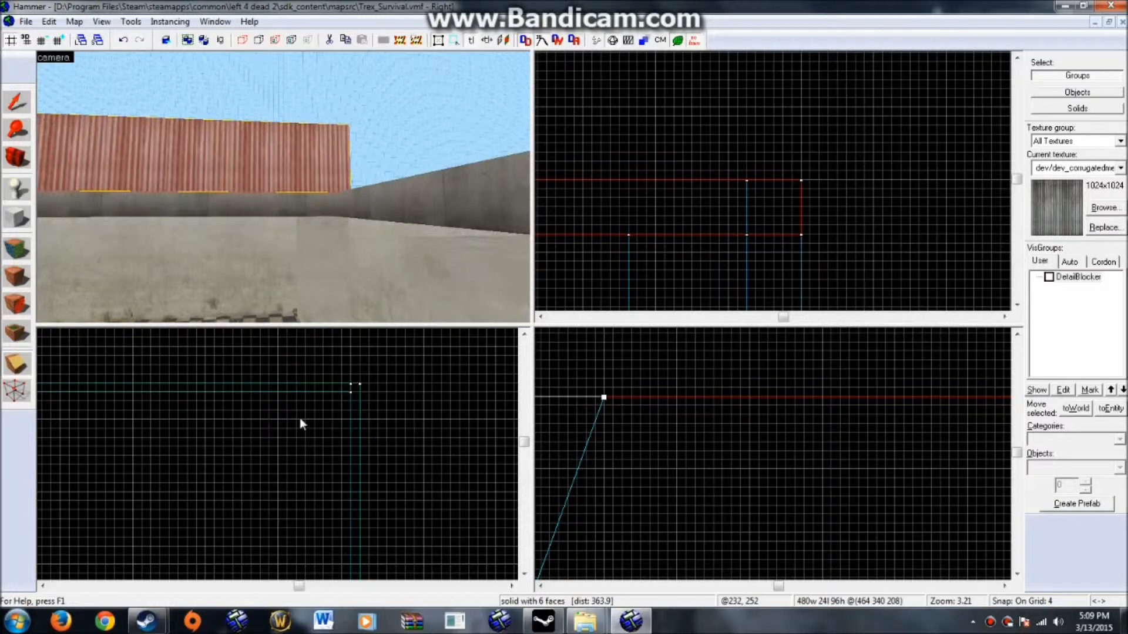
{"action": "left_click", "coordinate": [21, 367]}
{"action": "scroll", "coordinate": [709, 427], "scroll_direction": "down", "scroll_amount": 4}
{"action": "key", "text": "Return"}
Step: Make two more, progressively flatter clips on the block's left end to round it up to the top edge
{"action": "scroll", "coordinate": [651, 487], "scroll_direction": "up", "scroll_amount": 7}
{"action": "left_click_drag", "start_coordinate": [625, 476], "coordinate": [769, 388]}
{"action": "scroll", "coordinate": [702, 417], "scroll_direction": "down", "scroll_amount": 1}
{"action": "key", "text": "Return"}
{"action": "scroll", "coordinate": [736, 448], "scroll_direction": "down", "scroll_amount": 4}
{"action": "scroll", "coordinate": [736, 505], "scroll_direction": "up", "scroll_amount": 4}
{"action": "left_click_drag", "start_coordinate": [661, 414], "coordinate": [756, 407]}
{"action": "scroll", "coordinate": [777, 384], "scroll_direction": "down", "scroll_amount": 3}
{"action": "scroll", "coordinate": [755, 407], "scroll_direction": "up", "scroll_amount": 2}
{"action": "key", "text": "Return"}
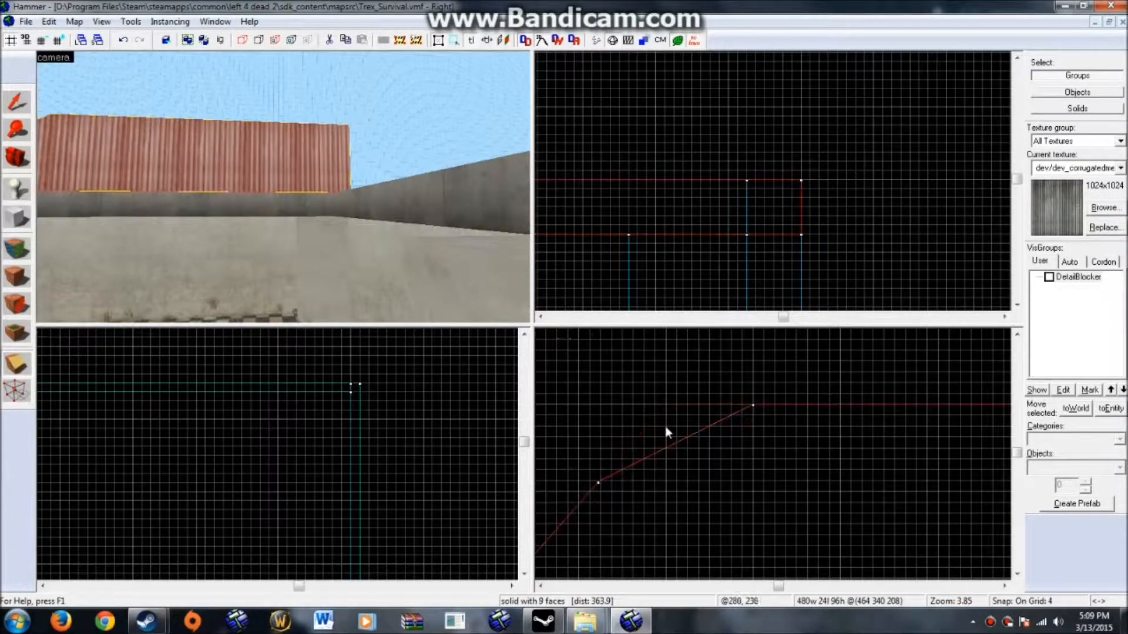
Step: Clip the block's right end with a steep cut from just above its base, using the rounded left end as a guide
{"action": "scroll", "coordinate": [668, 413], "scroll_direction": "down", "scroll_amount": 8}
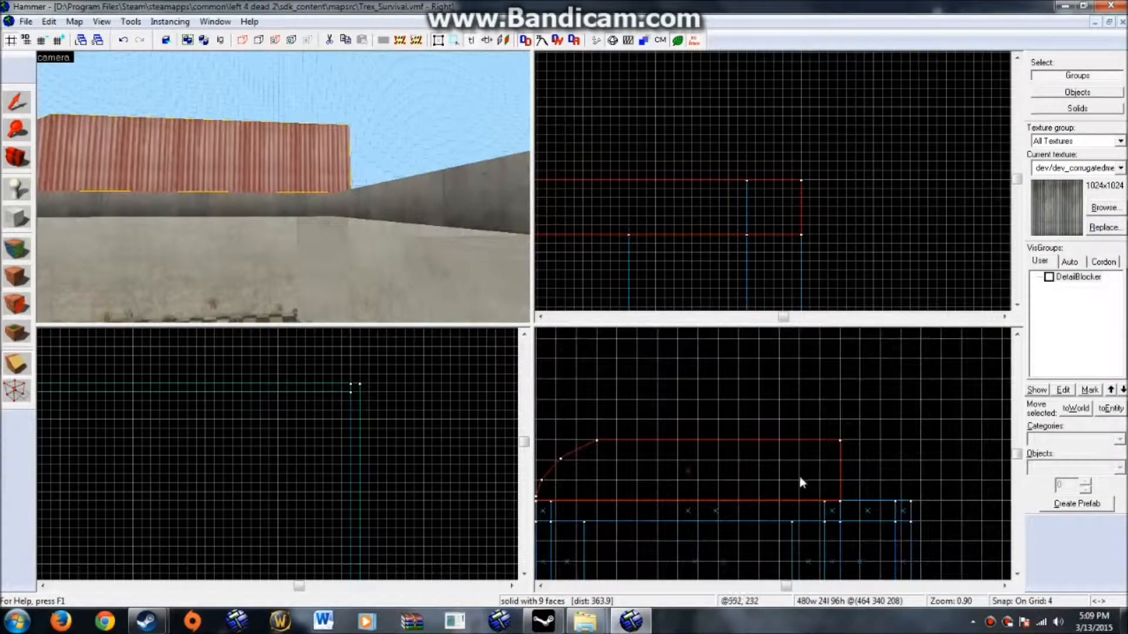
{"action": "scroll", "coordinate": [824, 456], "scroll_direction": "down", "scroll_amount": 1}
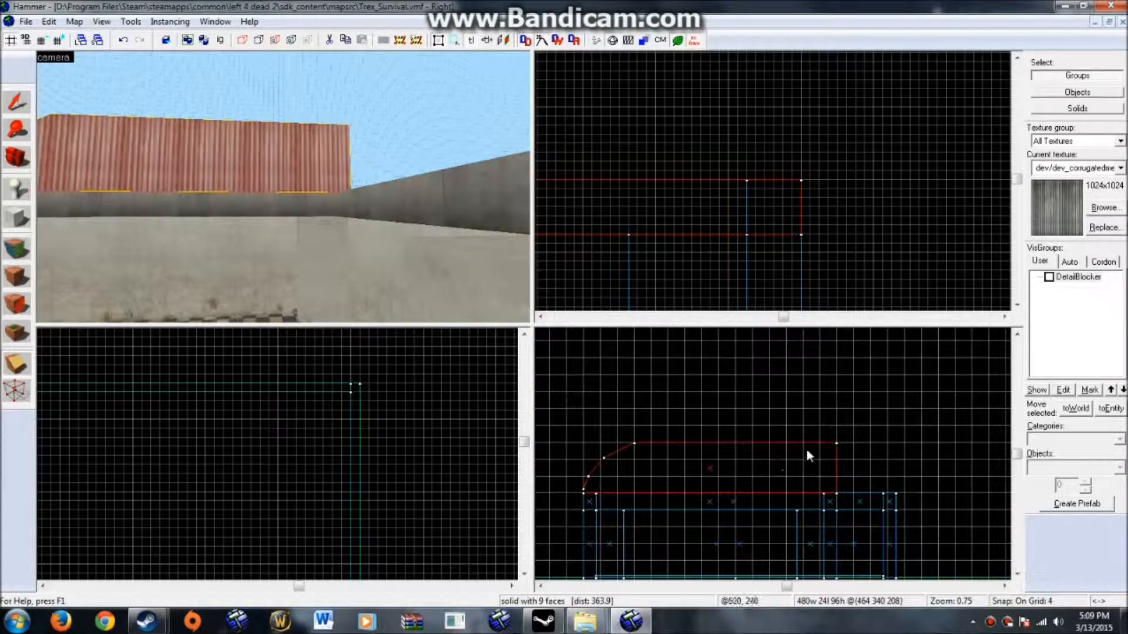
{"action": "scroll", "coordinate": [837, 492], "scroll_direction": "up", "scroll_amount": 4}
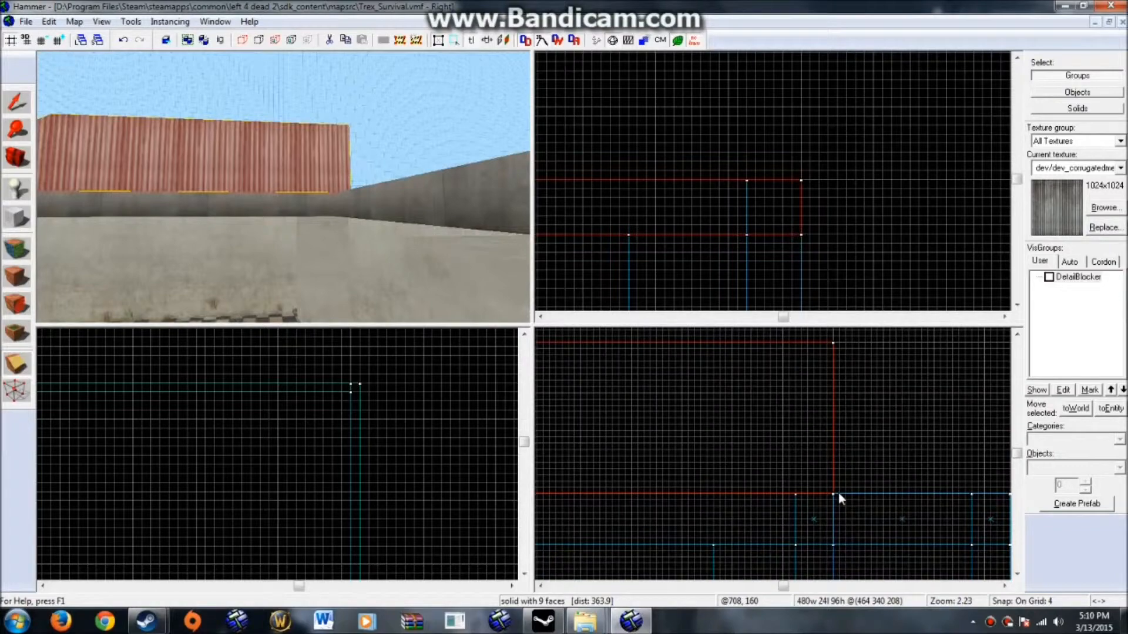
{"action": "scroll", "coordinate": [676, 489], "scroll_direction": "up", "scroll_amount": 4}
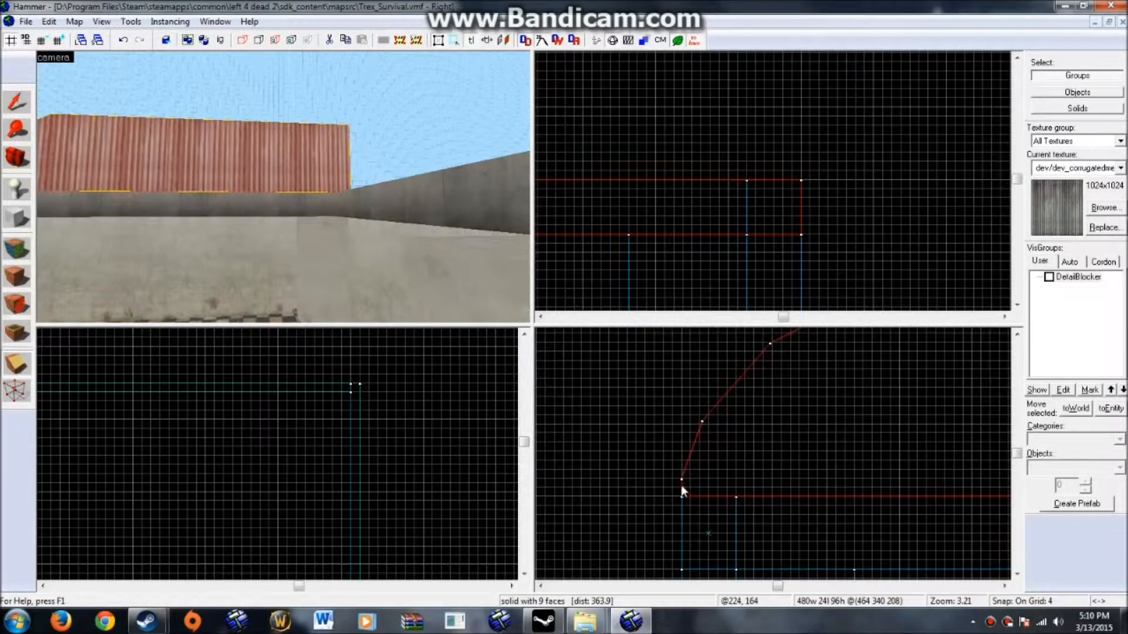
{"action": "scroll", "coordinate": [681, 487], "scroll_direction": "down", "scroll_amount": 5}
{"action": "key", "text": "Right"}
{"action": "key", "text": "Right"}
{"action": "key", "text": "Right"}
{"action": "scroll", "coordinate": [769, 485], "scroll_direction": "up", "scroll_amount": 9}
{"action": "mouse_move", "coordinate": [750, 474]}
{"action": "left_mouse_down"}
{"action": "mouse_move", "coordinate": [696, 387]}
{"action": "mouse_move", "coordinate": [655, 410]}
{"action": "mouse_move", "coordinate": [642, 398]}
{"action": "left_mouse_up"}
{"action": "scroll", "coordinate": [705, 423], "scroll_direction": "down", "scroll_amount": 3}
{"action": "scroll", "coordinate": [647, 408], "scroll_direction": "down", "scroll_amount": 1}
{"action": "scroll", "coordinate": [642, 400], "scroll_direction": "down", "scroll_amount": 4}
{"action": "key", "text": "Left"}
{"action": "key", "text": "Left"}
{"action": "key", "text": "Left"}
{"action": "key", "text": "Left"}
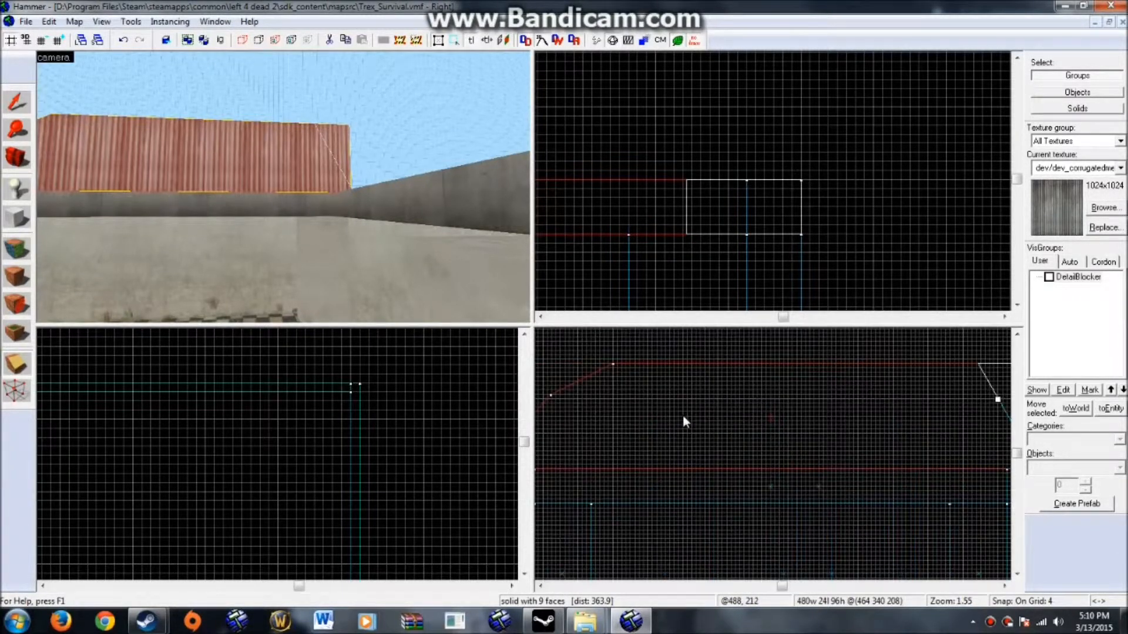
{"action": "key", "text": "Right"}
{"action": "key", "text": "Right"}
{"action": "key", "text": "Right"}
{"action": "scroll", "coordinate": [762, 402], "scroll_direction": "up", "scroll_amount": 4}
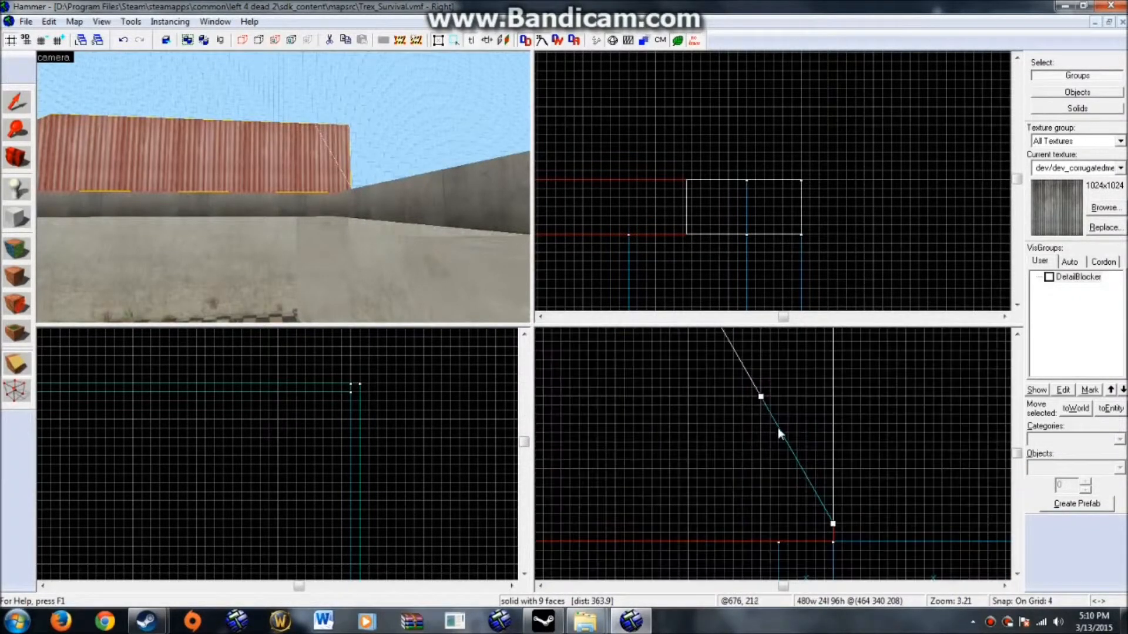
{"action": "left_click", "coordinate": [23, 363]}
{"action": "key", "text": "shift+x"}
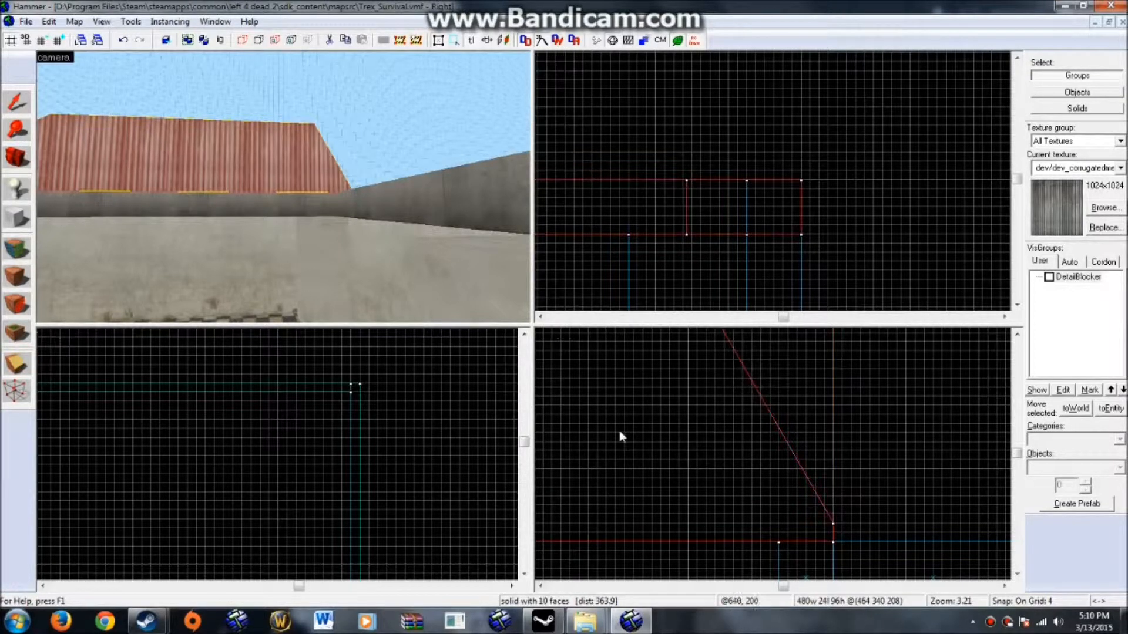
Step: Draw a second, flatter clip line across the block's right slope and compare it with the left curve
{"action": "left_click", "coordinate": [11, 98]}
{"action": "left_click", "coordinate": [18, 360]}
{"action": "mouse_move", "coordinate": [760, 396]}
{"action": "left_mouse_down"}
{"action": "mouse_move", "coordinate": [719, 364]}
{"action": "mouse_move", "coordinate": [800, 373]}
{"action": "left_mouse_up"}
{"action": "scroll", "coordinate": [727, 376], "scroll_direction": "down", "scroll_amount": 2}
{"action": "key", "text": "Left"}
{"action": "key", "text": "Left"}
{"action": "key", "text": "Left"}
{"action": "key", "text": "Left"}
{"action": "scroll", "coordinate": [826, 382], "scroll_direction": "down", "scroll_amount": 1}
{"action": "key", "text": "Left"}
{"action": "key", "text": "Right"}
{"action": "key", "text": "Right"}
{"action": "key", "text": "Right"}
{"action": "scroll", "coordinate": [902, 402], "scroll_direction": "up", "scroll_amount": 4}
Step: Reposition the second clip line on the right slope to resemble the left curve and apply the cut
{"action": "left_click_drag", "start_coordinate": [940, 377], "coordinate": [994, 464]}
{"action": "left_click_drag", "start_coordinate": [821, 343], "coordinate": [855, 374]}
{"action": "scroll", "coordinate": [858, 372], "scroll_direction": "down", "scroll_amount": 6}
{"action": "key", "text": "Left"}
{"action": "key", "text": "Left"}
{"action": "key", "text": "Right"}
{"action": "key", "text": "Right"}
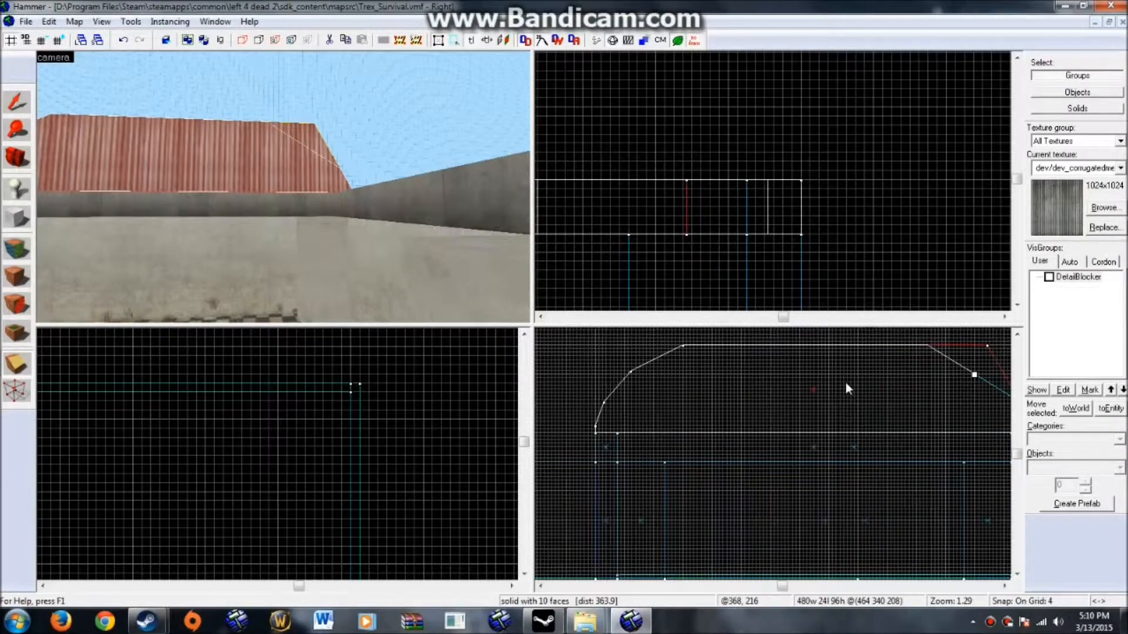
{"action": "key", "text": "Left"}
{"action": "key", "text": "Right"}
{"action": "key", "text": "Left"}
{"action": "scroll", "coordinate": [630, 374], "scroll_direction": "up", "scroll_amount": 3}
{"action": "key", "text": "Right"}
{"action": "key", "text": "Right"}
{"action": "key", "text": "Right"}
{"action": "key", "text": "Right"}
{"action": "left_click_drag", "start_coordinate": [753, 377], "coordinate": [789, 369]}
{"action": "key", "text": "Return"}
Step: Clip the block's upper right corner with a third, shallow cut, shifting its top point to mirror the left side
{"action": "scroll", "coordinate": [760, 420], "scroll_direction": "down", "scroll_amount": 1}
{"action": "scroll", "coordinate": [731, 407], "scroll_direction": "up", "scroll_amount": 2}
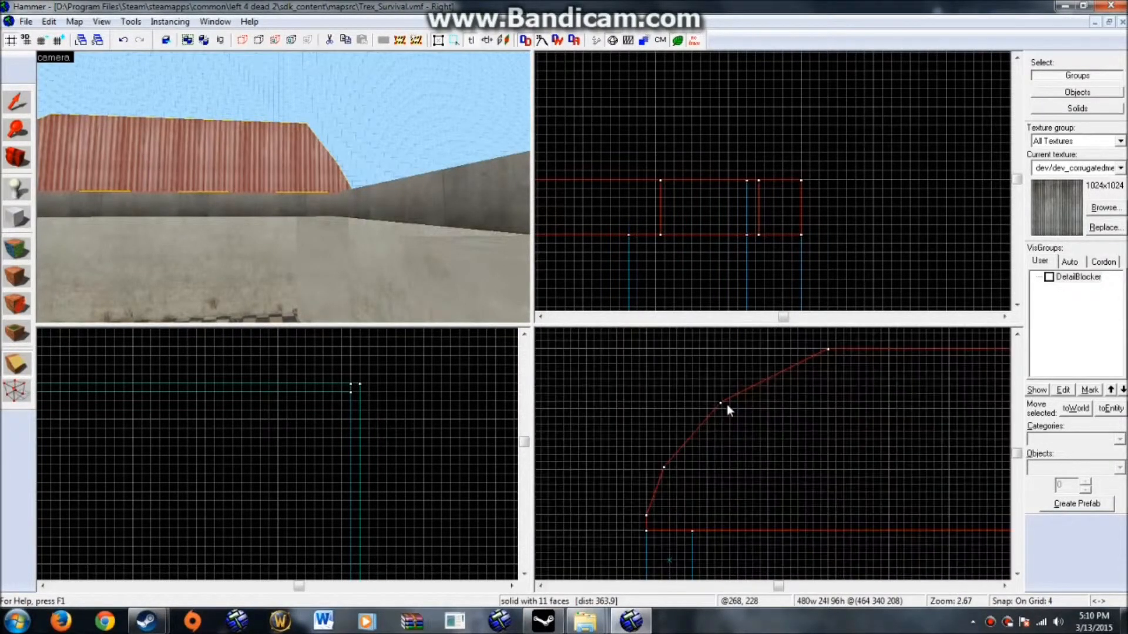
{"action": "scroll", "coordinate": [711, 409], "scroll_direction": "down", "scroll_amount": 4}
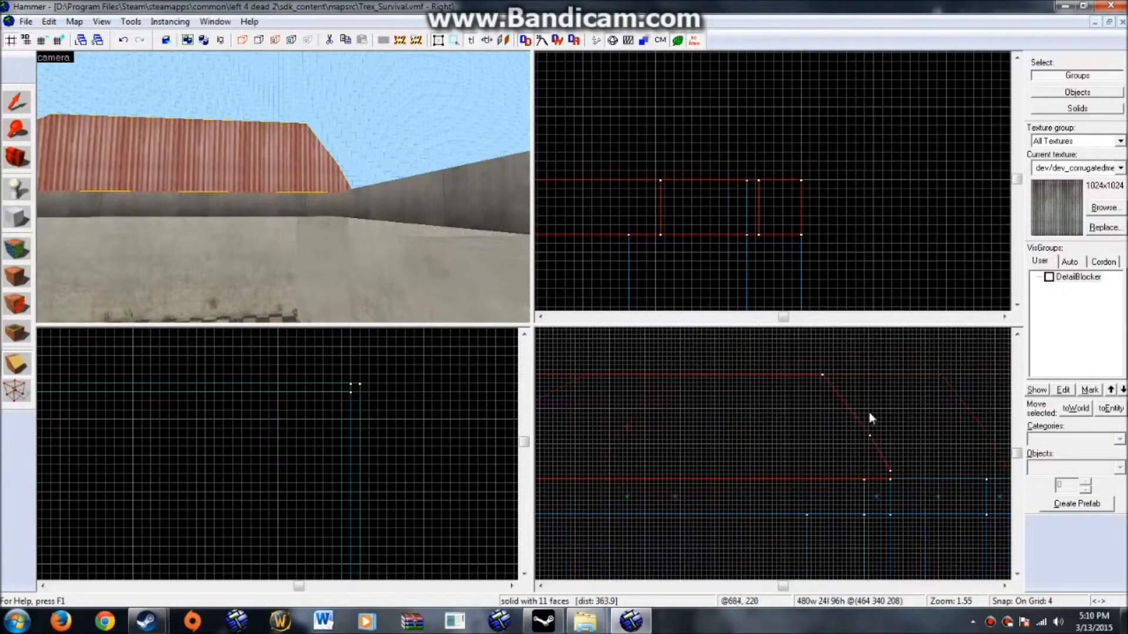
{"action": "scroll", "coordinate": [861, 410], "scroll_direction": "up", "scroll_amount": 6}
{"action": "scroll", "coordinate": [746, 379], "scroll_direction": "down", "scroll_amount": 2}
{"action": "mouse_move", "coordinate": [822, 411]}
{"action": "left_mouse_down"}
{"action": "mouse_move", "coordinate": [746, 379]}
{"action": "mouse_move", "coordinate": [804, 368]}
{"action": "mouse_move", "coordinate": [771, 344]}
{"action": "mouse_move", "coordinate": [741, 344]}
{"action": "left_mouse_up"}
{"action": "scroll", "coordinate": [738, 345], "scroll_direction": "down", "scroll_amount": 5}
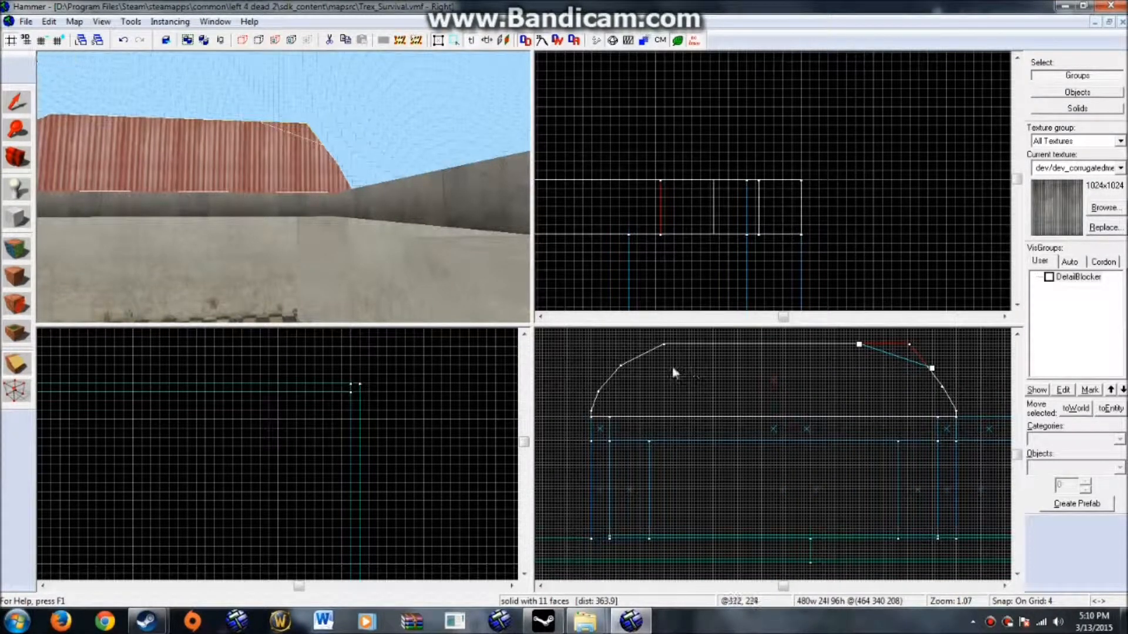
{"action": "scroll", "coordinate": [939, 365], "scroll_direction": "up", "scroll_amount": 4}
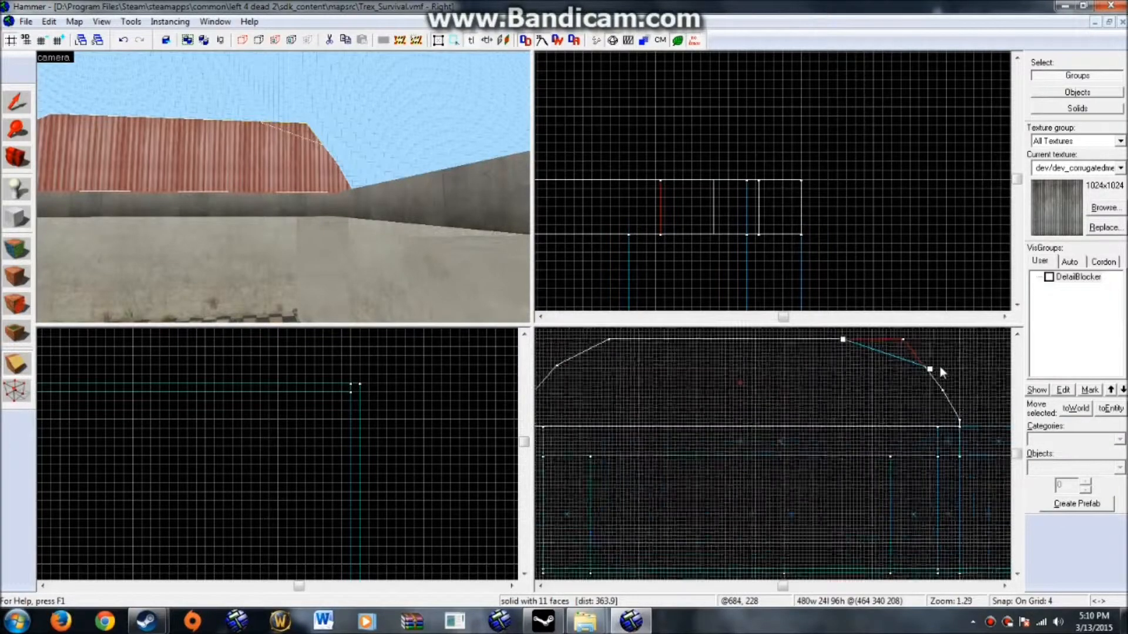
{"action": "scroll", "coordinate": [910, 375], "scroll_direction": "down", "scroll_amount": 3}
{"action": "scroll", "coordinate": [761, 359], "scroll_direction": "up", "scroll_amount": 4}
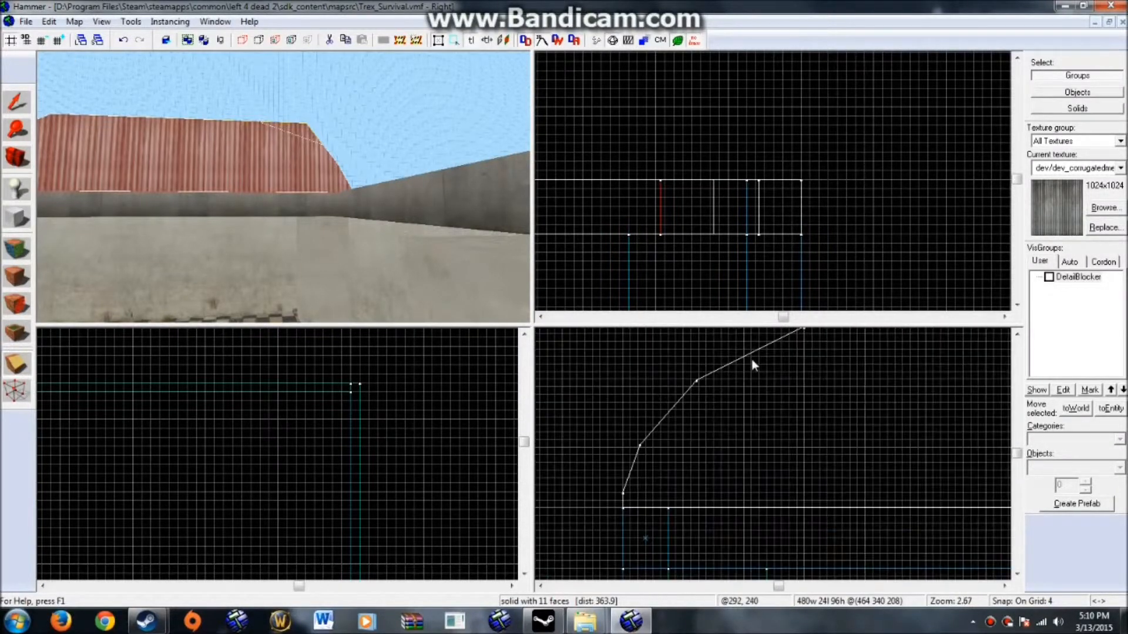
{"action": "scroll", "coordinate": [750, 361], "scroll_direction": "down", "scroll_amount": 7}
{"action": "scroll", "coordinate": [830, 382], "scroll_direction": "up", "scroll_amount": 4}
{"action": "scroll", "coordinate": [771, 386], "scroll_direction": "up", "scroll_amount": 7}
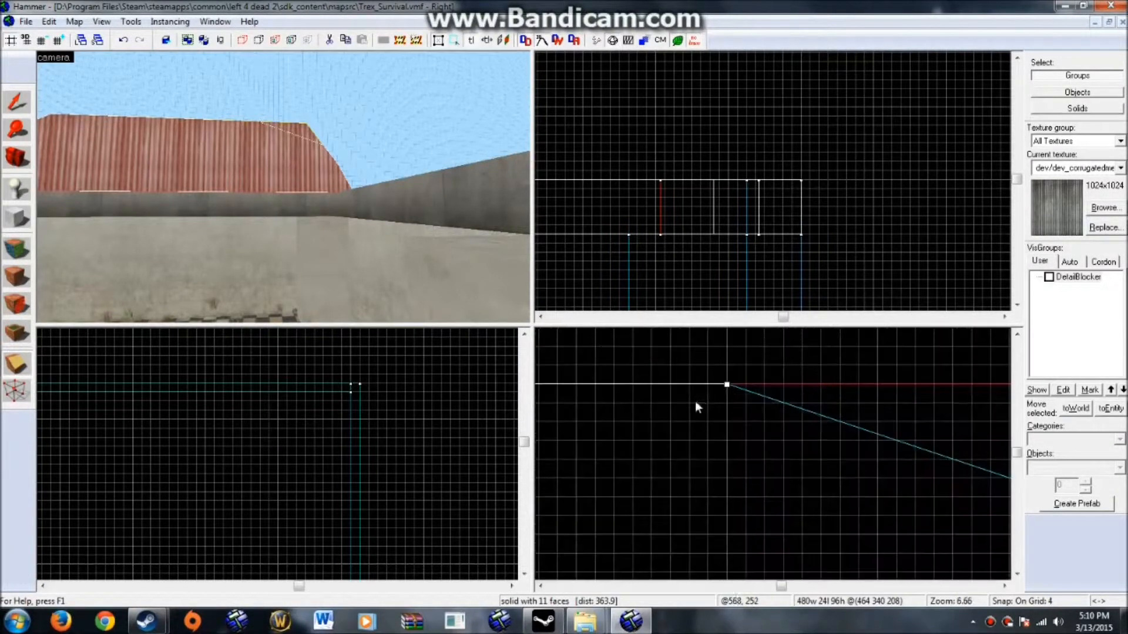
{"action": "left_click_drag", "start_coordinate": [726, 386], "coordinate": [746, 385]}
{"action": "key", "text": "Return"}
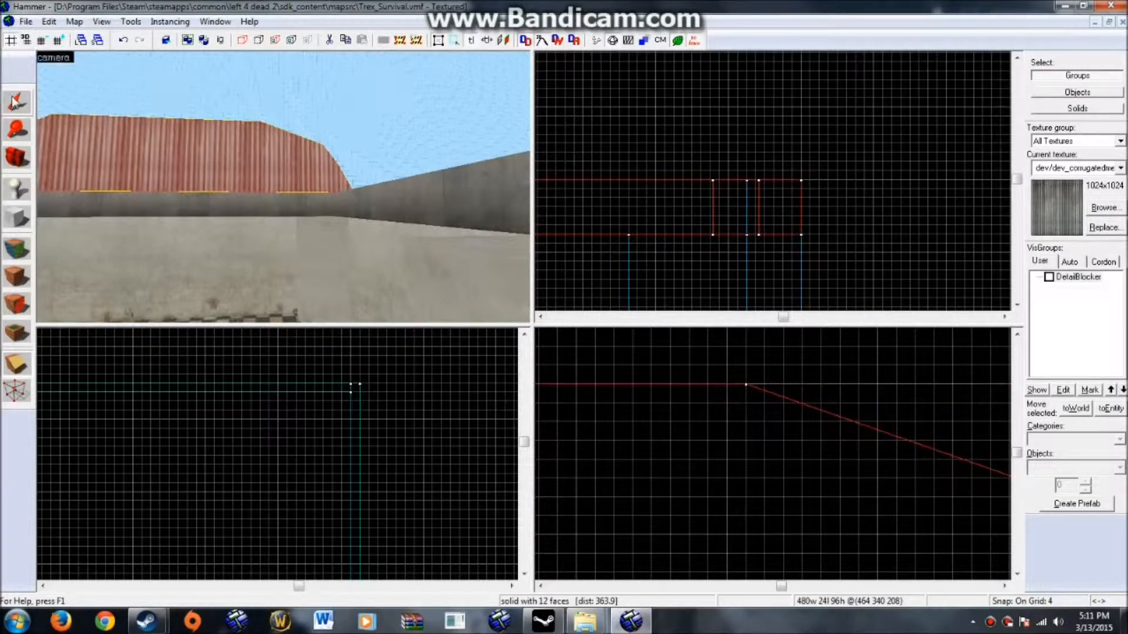
Step: Deselect the rounded gable block, examine it from several viewpoints around the building and select it again
{"action": "scroll", "coordinate": [169, 171], "scroll_direction": "down", "scroll_amount": 5}
{"action": "left_click", "coordinate": [781, 123]}
{"action": "key", "text": "Up"}
{"action": "scroll", "coordinate": [325, 169], "scroll_direction": "up", "scroll_amount": 5}
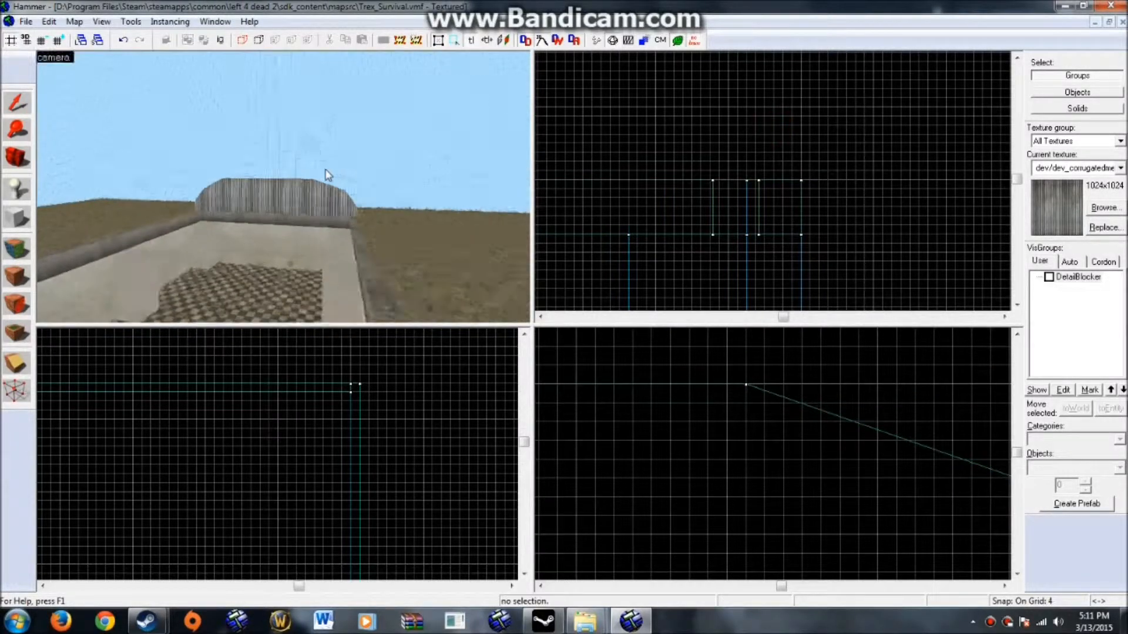
{"action": "key", "text": "Right"}
{"action": "scroll", "coordinate": [323, 175], "scroll_direction": "down", "scroll_amount": 5}
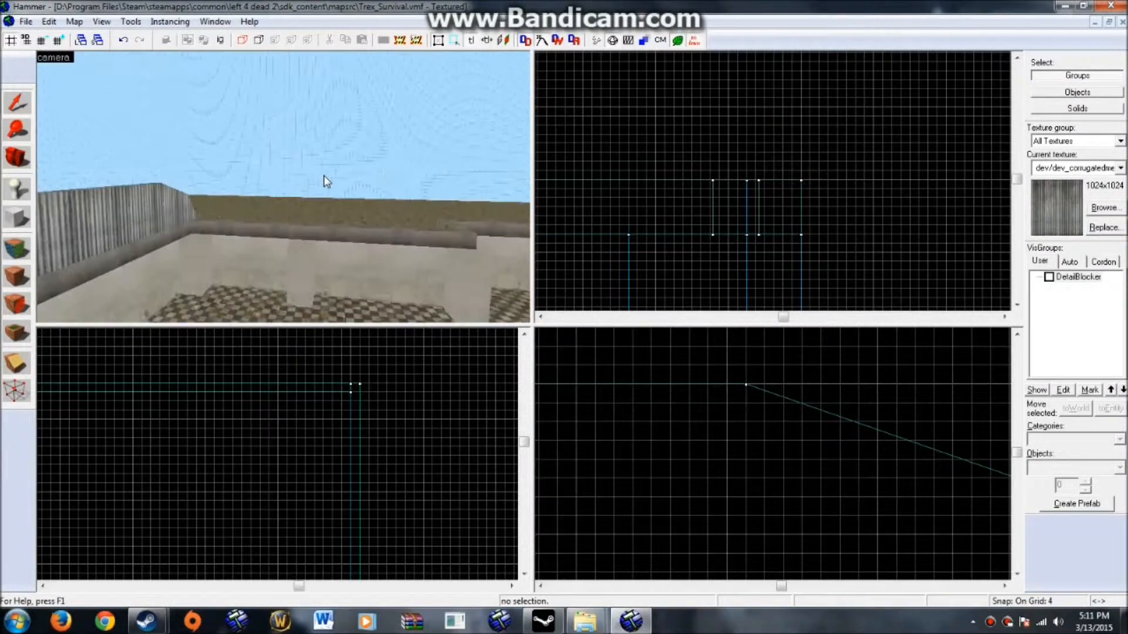
{"action": "left_click", "coordinate": [194, 215]}
{"action": "scroll", "coordinate": [728, 220], "scroll_direction": "down", "scroll_amount": 3}
{"action": "scroll", "coordinate": [741, 215], "scroll_direction": "up", "scroll_amount": 2}
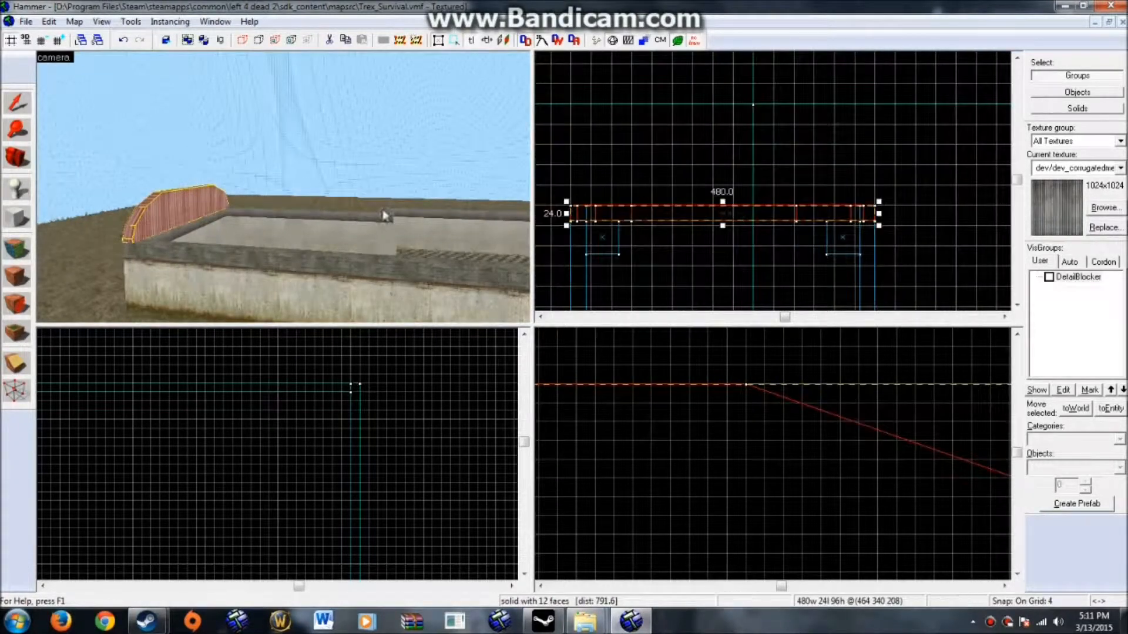
{"action": "scroll", "coordinate": [210, 213], "scroll_direction": "up", "scroll_amount": 4}
{"action": "scroll", "coordinate": [210, 210], "scroll_direction": "down", "scroll_amount": 4}
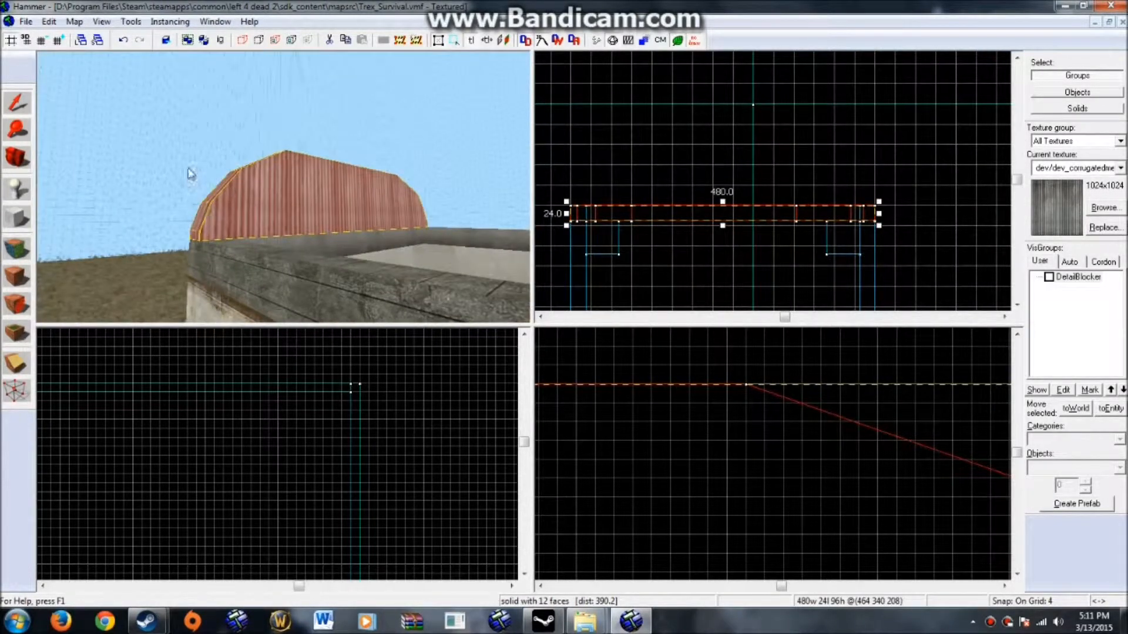
Step: Copy the rounded corrugated gable block and place the copy on the building's opposite end wall
{"action": "left_click", "coordinate": [18, 217]}
{"action": "scroll", "coordinate": [740, 213], "scroll_direction": "down", "scroll_amount": 3}
{"action": "scroll", "coordinate": [755, 187], "scroll_direction": "up", "scroll_amount": 3}
{"action": "scroll", "coordinate": [770, 156], "scroll_direction": "up", "scroll_amount": 2}
{"action": "key", "text": "Right"}
{"action": "left_click", "coordinate": [20, 104]}
{"action": "key", "text": "Right"}
{"action": "key", "text": "Down"}
{"action": "scroll", "coordinate": [312, 184], "scroll_direction": "down", "scroll_amount": 3}
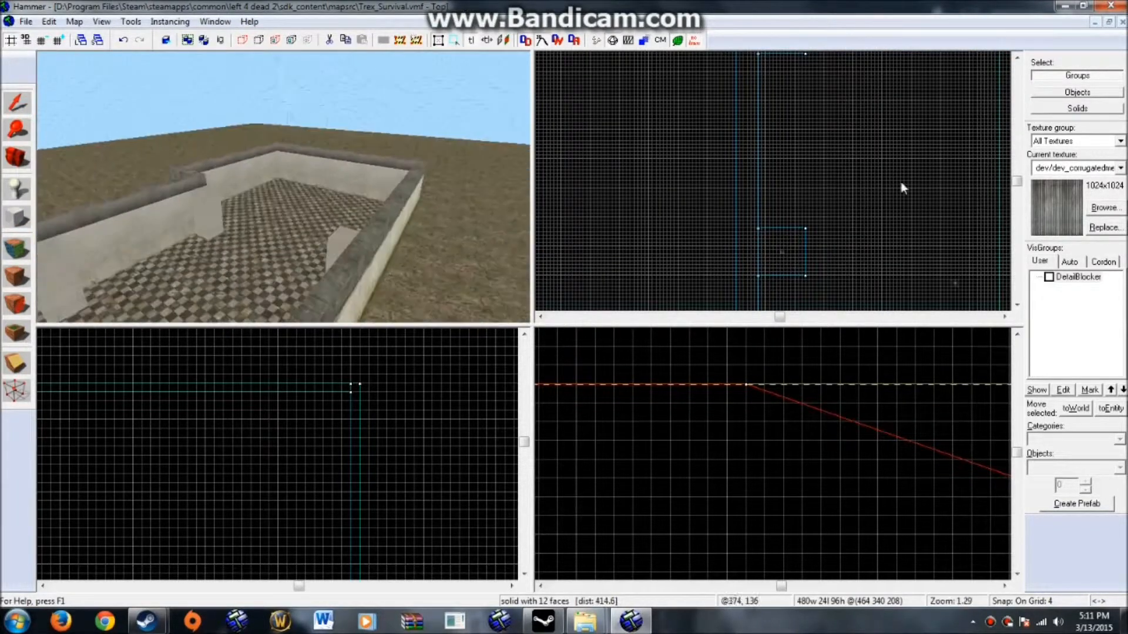
{"action": "scroll", "coordinate": [875, 158], "scroll_direction": "down", "scroll_amount": 6}
{"action": "key", "text": "Down"}
{"action": "key", "text": "Down"}
{"action": "key", "text": "Down"}
{"action": "key", "text": "Down"}
{"action": "left_click_drag", "start_coordinate": [865, 121], "coordinate": [898, 165]}
{"action": "scroll", "coordinate": [857, 217], "scroll_direction": "up", "scroll_amount": 7}
{"action": "scroll", "coordinate": [854, 169], "scroll_direction": "up", "scroll_amount": 4}
{"action": "scroll", "coordinate": [661, 239], "scroll_direction": "down", "scroll_amount": 8}
{"action": "key", "text": "Up"}
{"action": "key", "text": "Up"}
{"action": "key", "text": "Up"}
{"action": "scroll", "coordinate": [822, 163], "scroll_direction": "up", "scroll_amount": 4}
{"action": "scroll", "coordinate": [822, 164], "scroll_direction": "up", "scroll_amount": 2}
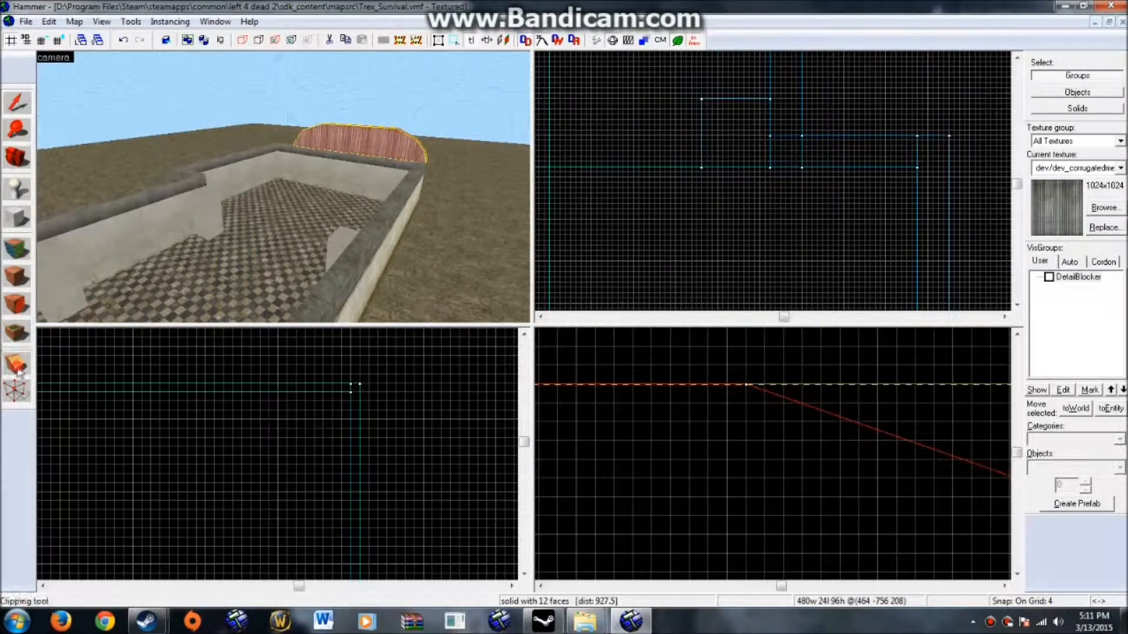
Step: Examine how the copied gable sits on the end wall, comparing both gables across the building
{"action": "scroll", "coordinate": [792, 175], "scroll_direction": "up", "scroll_amount": 3}
{"action": "scroll", "coordinate": [816, 192], "scroll_direction": "down", "scroll_amount": 7}
{"action": "scroll", "coordinate": [815, 193], "scroll_direction": "up", "scroll_amount": 2}
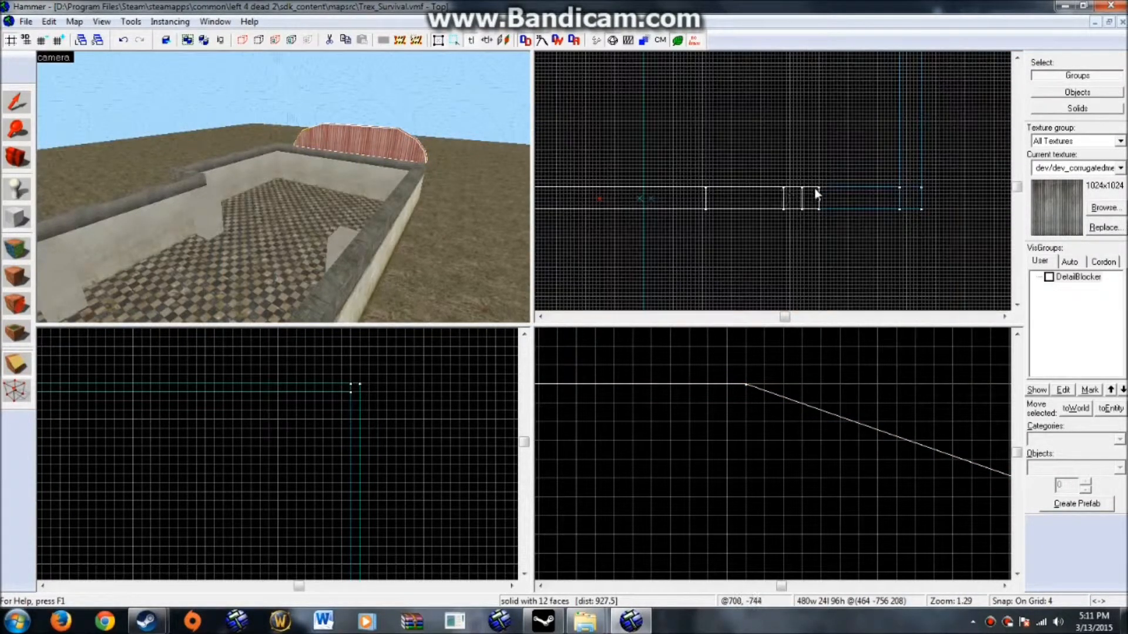
{"action": "left_click", "coordinate": [16, 103]}
{"action": "left_click", "coordinate": [307, 139]}
{"action": "key", "text": "z"}
{"action": "key", "text": "w"}
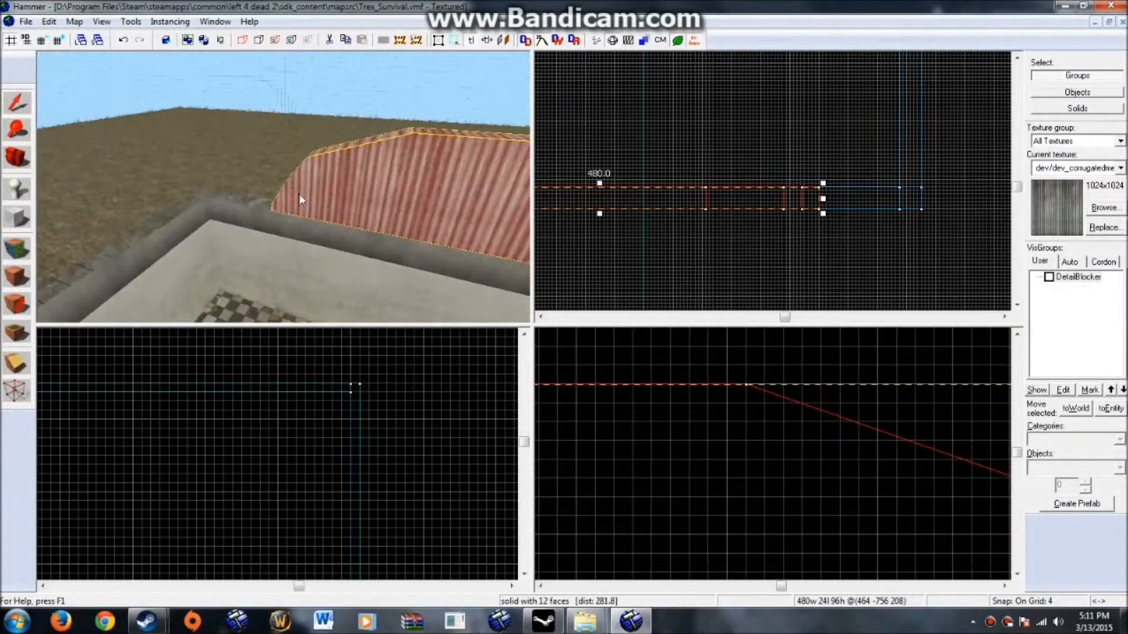
{"action": "key", "text": "s"}
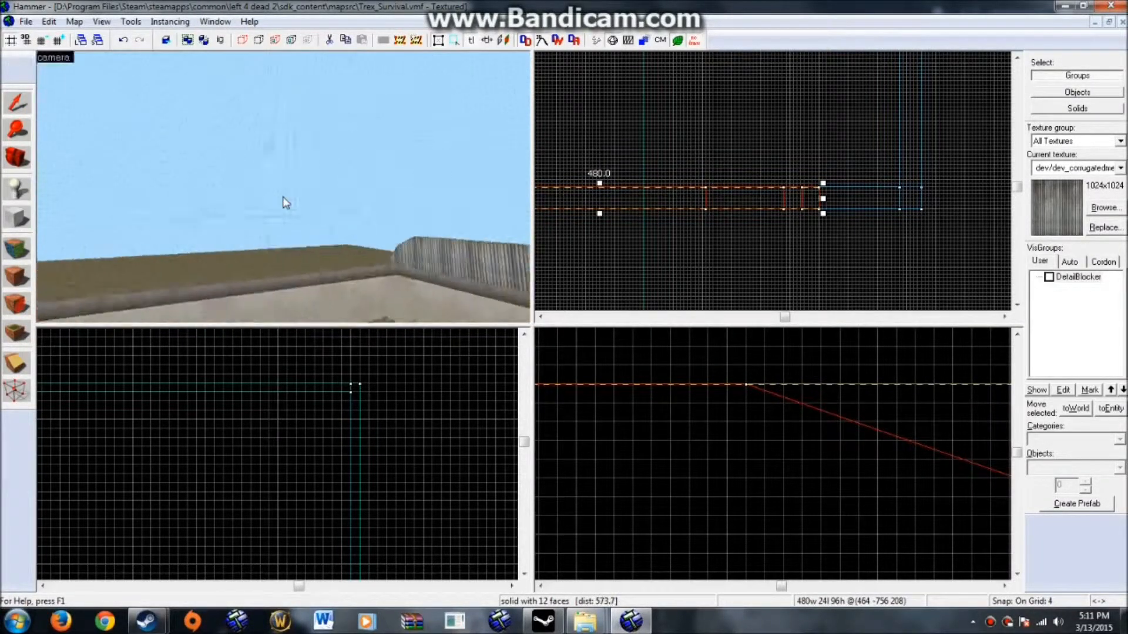
{"action": "key", "text": "z"}
{"action": "left_click", "coordinate": [741, 267]}
{"action": "key", "text": "Left"}
{"action": "key", "text": "Right"}
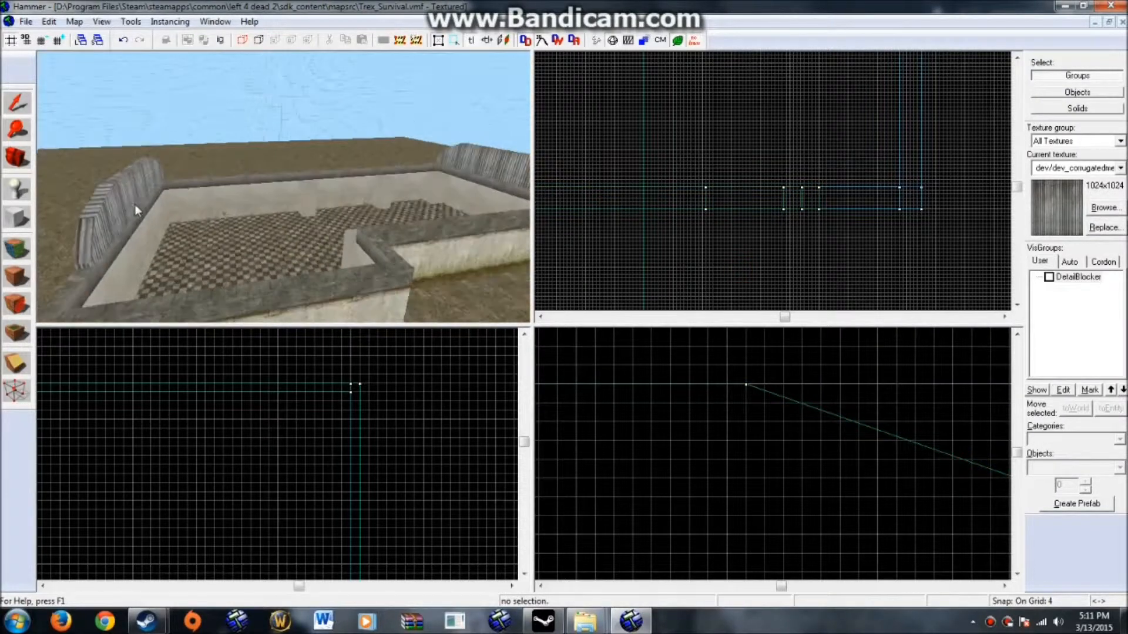
Step: Create a corrugated-metal block 24 wide, 1072 long and 96 high on the long wall between the two gables
{"action": "left_click", "coordinate": [118, 200]}
{"action": "key", "text": "Right"}
{"action": "key", "text": "shift+b"}
{"action": "scroll", "coordinate": [847, 190], "scroll_direction": "down", "scroll_amount": 7}
{"action": "key", "text": "Up"}
{"action": "key", "text": "Up"}
{"action": "key", "text": "Up"}
{"action": "scroll", "coordinate": [752, 188], "scroll_direction": "up", "scroll_amount": 12}
{"action": "left_click_drag", "start_coordinate": [770, 180], "coordinate": [827, 175]}
{"action": "scroll", "coordinate": [827, 217], "scroll_direction": "down", "scroll_amount": 11}
{"action": "scroll", "coordinate": [827, 198], "scroll_direction": "up", "scroll_amount": 8}
{"action": "scroll", "coordinate": [812, 372], "scroll_direction": "down", "scroll_amount": 9}
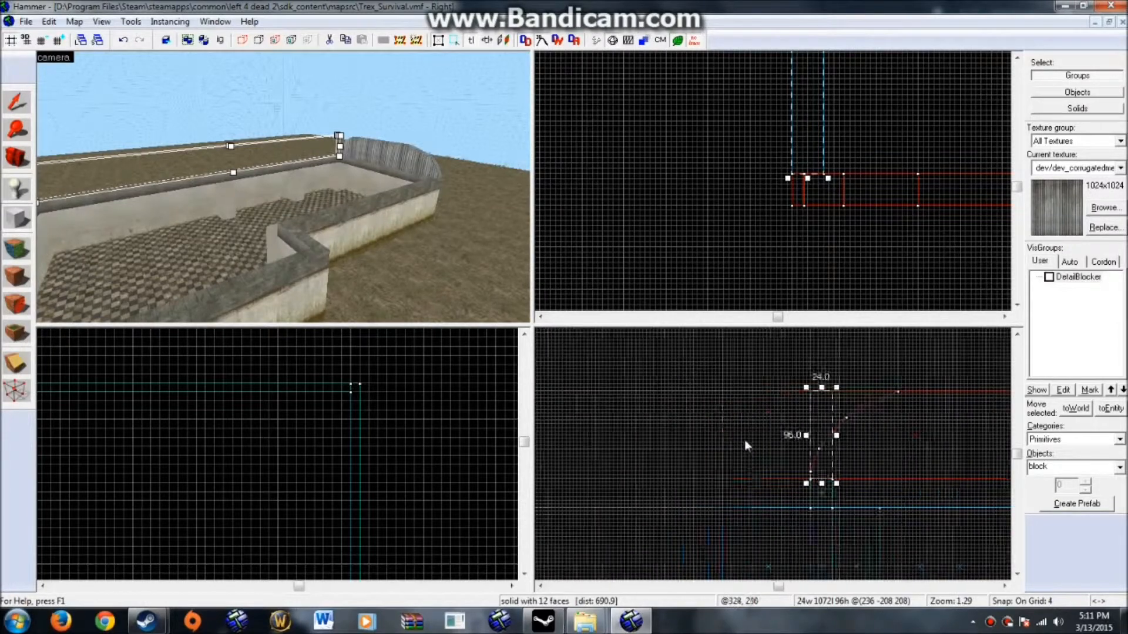
{"action": "scroll", "coordinate": [846, 470], "scroll_direction": "up", "scroll_amount": 4}
{"action": "scroll", "coordinate": [778, 482], "scroll_direction": "down", "scroll_amount": 2}
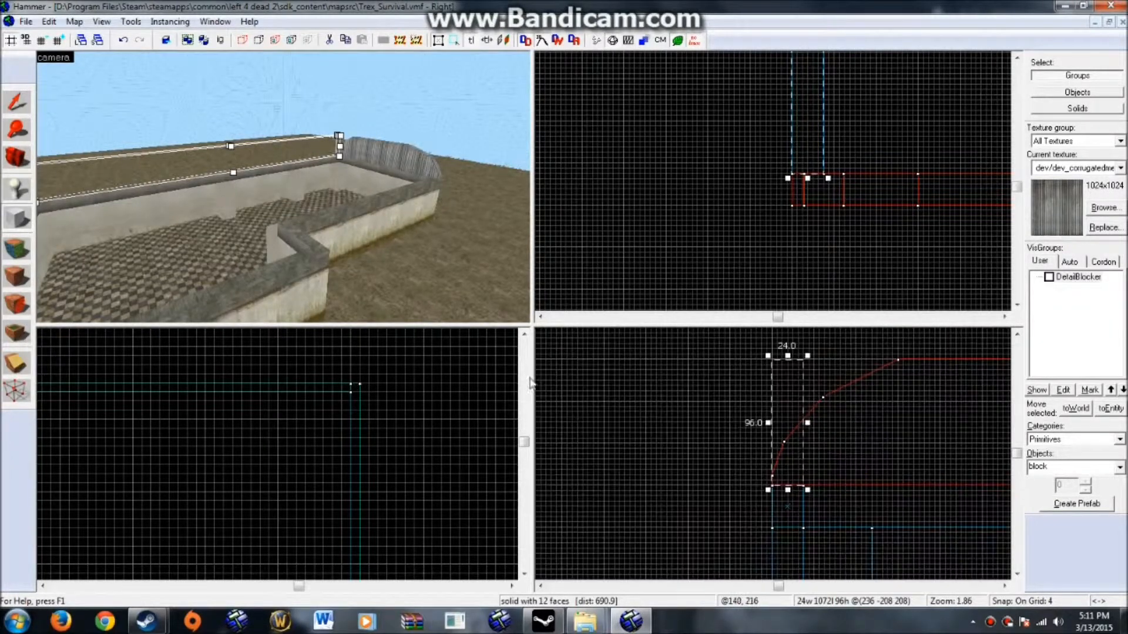
{"action": "key", "text": "Return"}
Step: Vertex-edit the new long block, pulling its corners down toward the lowest slope of the gable's curve
{"action": "left_click", "coordinate": [15, 100]}
{"action": "left_click", "coordinate": [11, 389]}
{"action": "scroll", "coordinate": [808, 503], "scroll_direction": "up", "scroll_amount": 2}
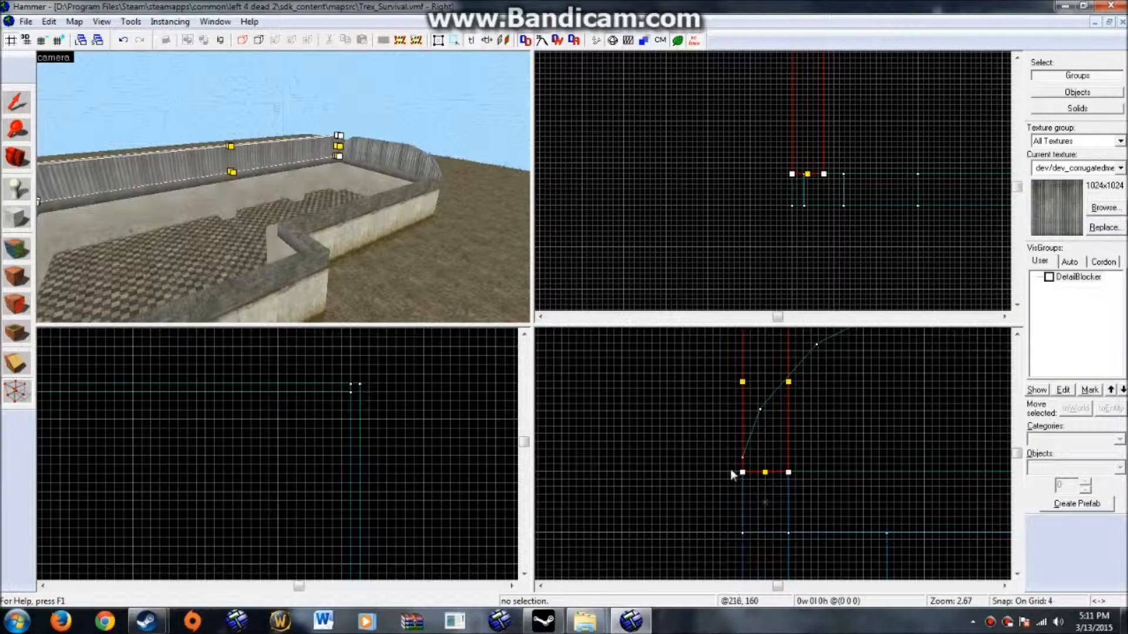
{"action": "mouse_move", "coordinate": [741, 472]}
{"action": "left_mouse_down"}
{"action": "mouse_move", "coordinate": [739, 459]}
{"action": "mouse_move", "coordinate": [775, 468]}
{"action": "mouse_move", "coordinate": [741, 470]}
{"action": "mouse_move", "coordinate": [755, 540]}
{"action": "mouse_move", "coordinate": [755, 508]}
{"action": "left_mouse_up"}
{"action": "scroll", "coordinate": [741, 468], "scroll_direction": "down", "scroll_amount": 1}
{"action": "key", "text": "Up"}
{"action": "scroll", "coordinate": [755, 540], "scroll_direction": "up", "scroll_amount": 3}
{"action": "key", "text": "Up"}
{"action": "mouse_move", "coordinate": [727, 373]}
{"action": "left_mouse_down"}
{"action": "mouse_move", "coordinate": [754, 499]}
{"action": "mouse_move", "coordinate": [752, 461]}
{"action": "mouse_move", "coordinate": [764, 483]}
{"action": "left_mouse_up"}
{"action": "key", "text": "Down"}
{"action": "scroll", "coordinate": [752, 461], "scroll_direction": "up", "scroll_amount": 3}
Step: Turn off grid snapping and move the block's upper vertex to the top of the gable's lowest slope
{"action": "left_click", "coordinate": [80, 23]}
{"action": "left_click", "coordinate": [106, 35]}
{"action": "scroll", "coordinate": [771, 431], "scroll_direction": "up", "scroll_amount": 3}
{"action": "left_click_drag", "start_coordinate": [764, 424], "coordinate": [743, 440]}
{"action": "scroll", "coordinate": [747, 437], "scroll_direction": "up", "scroll_amount": 4}
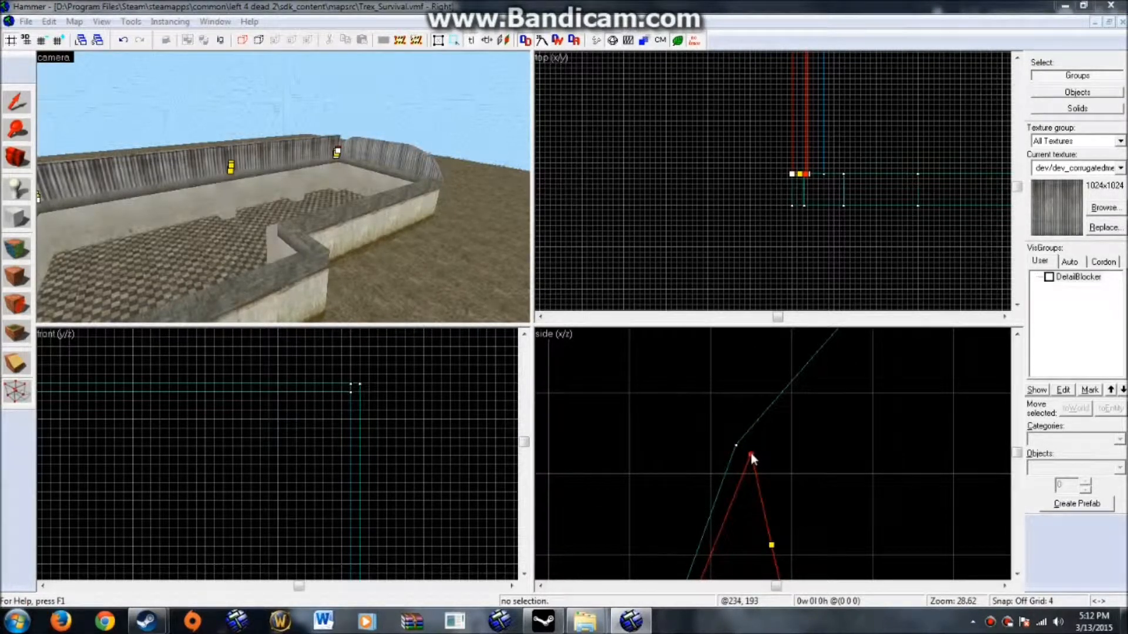
{"action": "left_click_drag", "start_coordinate": [751, 454], "coordinate": [730, 454]}
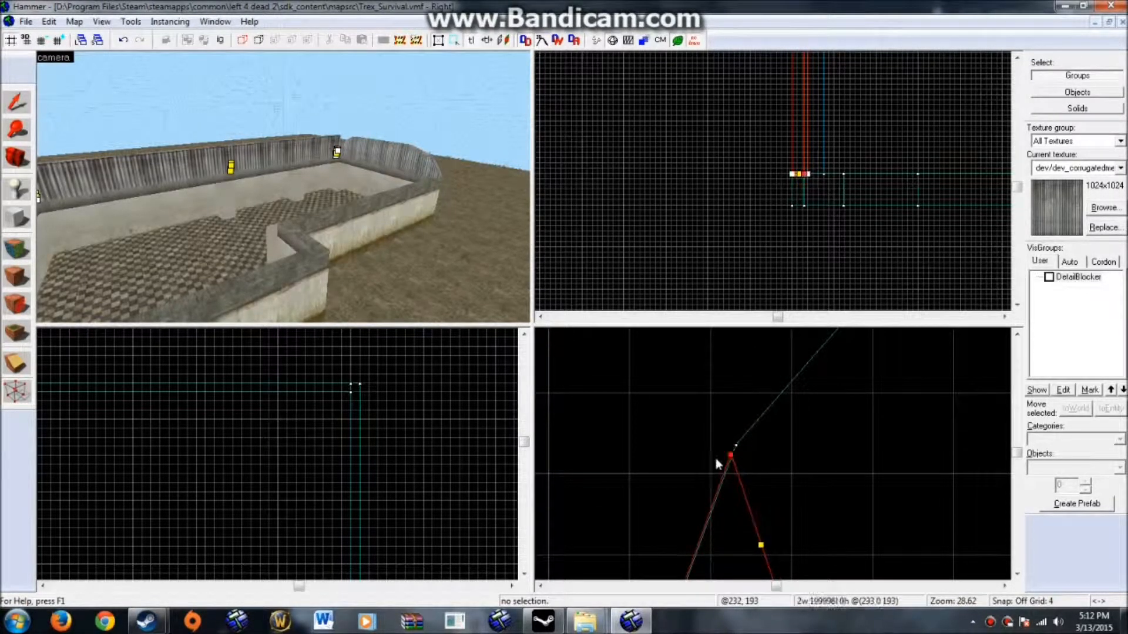
{"action": "mouse_move", "coordinate": [730, 455]}
{"action": "left_mouse_down"}
{"action": "mouse_move", "coordinate": [767, 402]}
{"action": "mouse_move", "coordinate": [732, 443]}
{"action": "mouse_move", "coordinate": [740, 449]}
{"action": "left_mouse_up"}
Step: Move the block's lower inner vertex directly beneath the upper one, forming a thin slanted roof strip
{"action": "scroll", "coordinate": [741, 448], "scroll_direction": "down", "scroll_amount": 4}
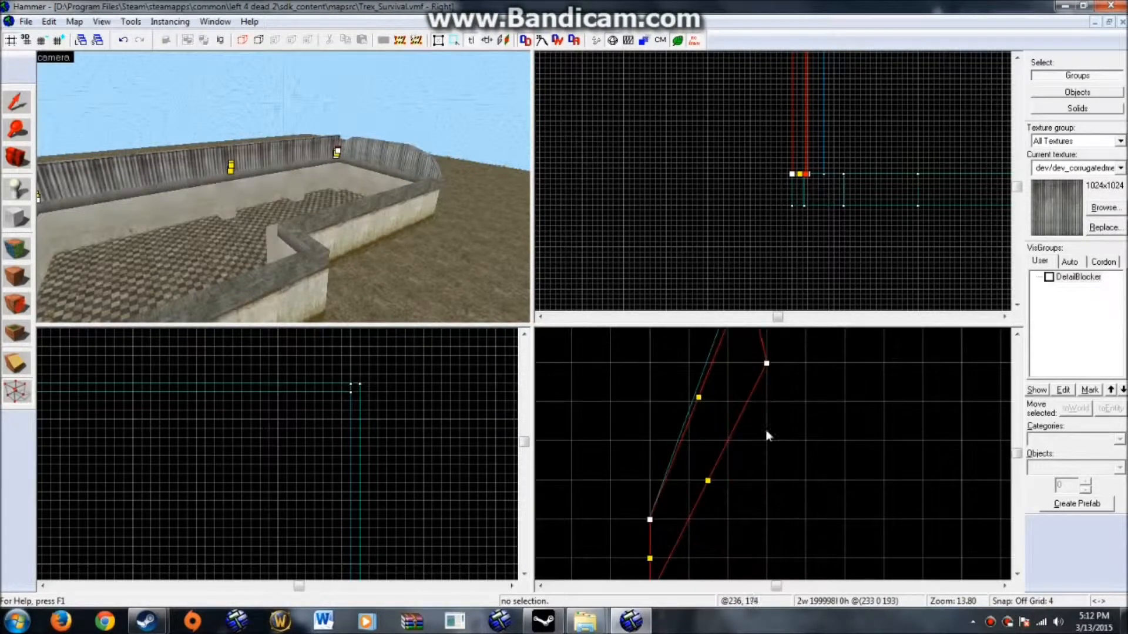
{"action": "left_click_drag", "start_coordinate": [766, 420], "coordinate": [748, 387]}
{"action": "scroll", "coordinate": [763, 381], "scroll_direction": "down", "scroll_amount": 1}
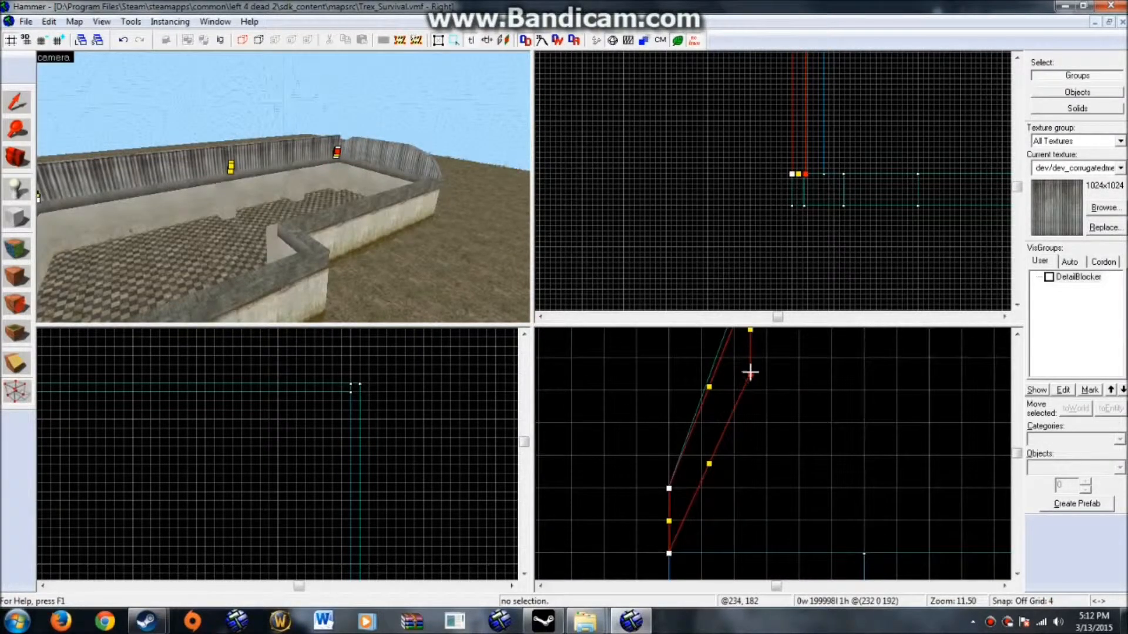
{"action": "left_click_drag", "start_coordinate": [749, 370], "coordinate": [751, 393]}
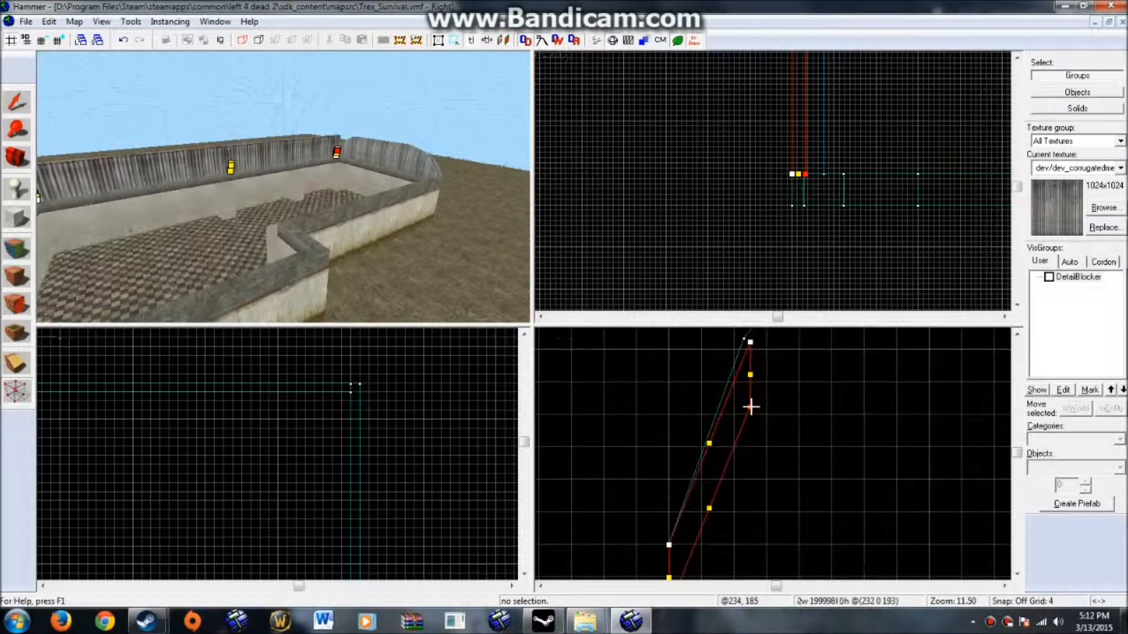
{"action": "scroll", "coordinate": [104, 73], "scroll_direction": "up", "scroll_amount": 1}
{"action": "left_click", "coordinate": [16, 101]}
{"action": "key", "text": "z"}
{"action": "key", "text": "z"}
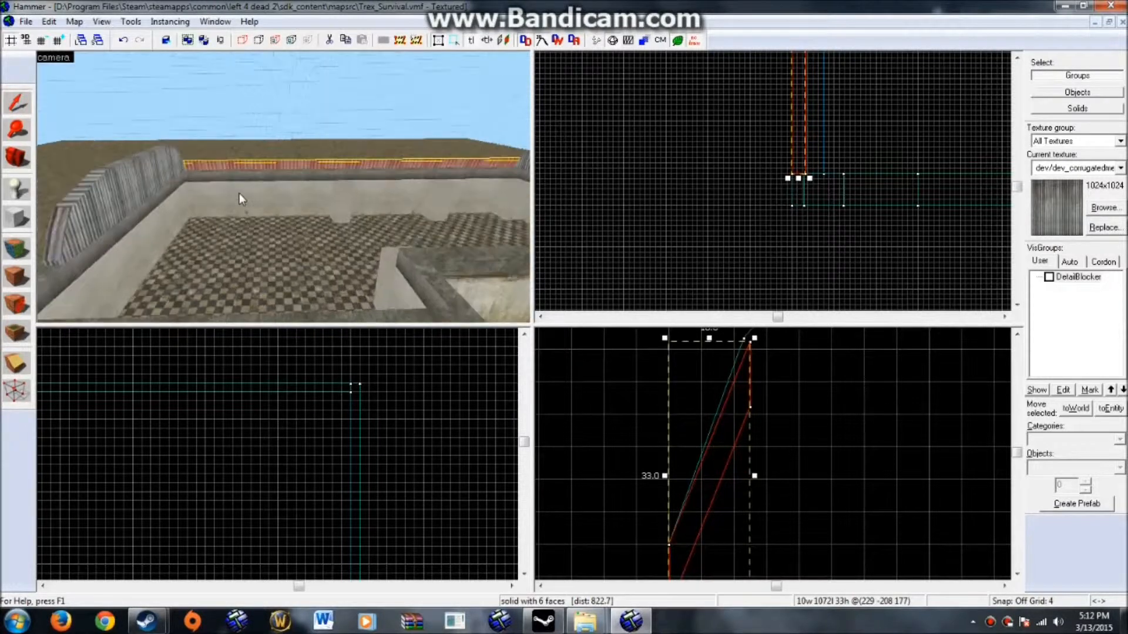
Step: Copy the slanted strip upward and reshape its upper end to follow the gable's second slope
{"action": "scroll", "coordinate": [753, 472], "scroll_direction": "down", "scroll_amount": 2}
{"action": "left_click_drag", "start_coordinate": [735, 463], "coordinate": [788, 341], "text": "shift"}
{"action": "left_click", "coordinate": [16, 391]}
{"action": "middle_click_drag", "start_coordinate": [787, 352], "coordinate": [669, 540]}
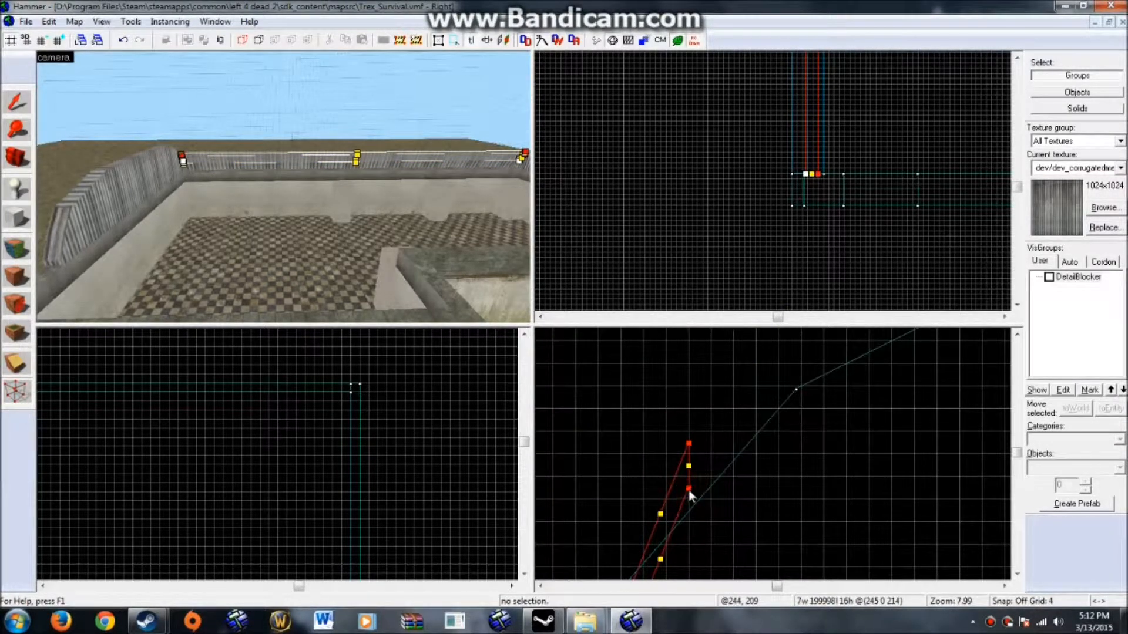
{"action": "scroll", "coordinate": [798, 427], "scroll_direction": "up", "scroll_amount": 5}
{"action": "left_click_drag", "start_coordinate": [743, 451], "coordinate": [784, 463]}
Step: Copy the second strip upward and stretch its vertices to the gable's top edge as a strip 57 wide and 38 high
{"action": "left_click", "coordinate": [15, 103]}
{"action": "scroll", "coordinate": [616, 447], "scroll_direction": "down", "scroll_amount": 3}
{"action": "scroll", "coordinate": [745, 388], "scroll_direction": "up", "scroll_amount": 4}
{"action": "mouse_move", "coordinate": [761, 405]}
{"action": "left_mouse_down", "text": "shift"}
{"action": "mouse_move", "coordinate": [730, 377]}
{"action": "mouse_move", "coordinate": [755, 337]}
{"action": "left_mouse_up", "text": "shift"}
{"action": "left_click", "coordinate": [16, 391]}
{"action": "scroll", "coordinate": [856, 453], "scroll_direction": "up", "scroll_amount": 4}
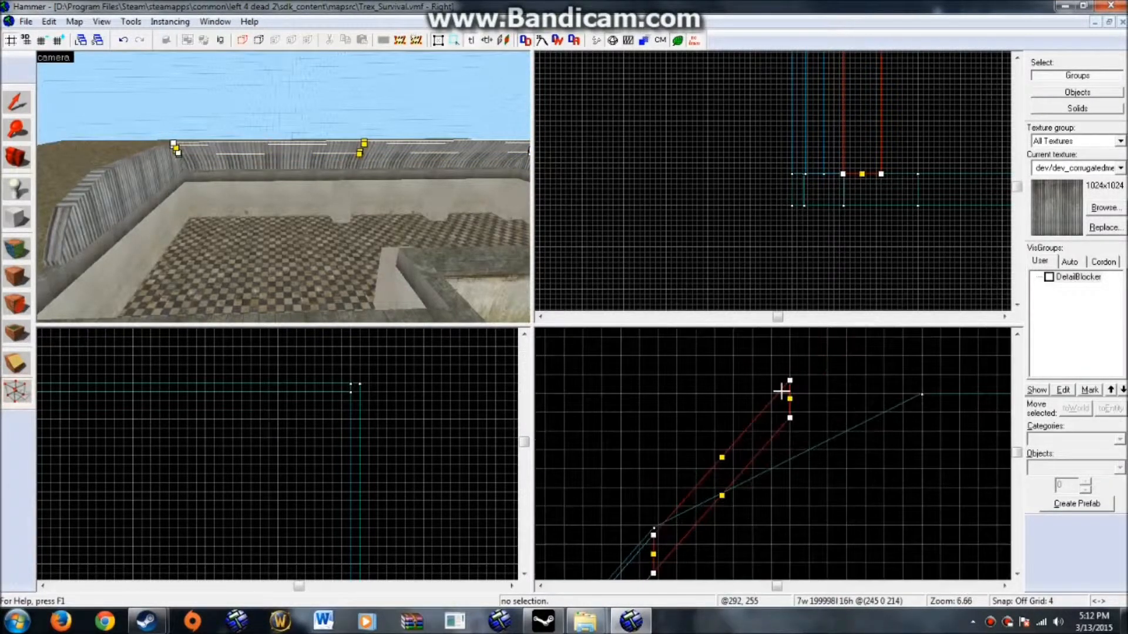
{"action": "left_click_drag", "start_coordinate": [791, 417], "coordinate": [902, 480]}
{"action": "scroll", "coordinate": [929, 446], "scroll_direction": "up", "scroll_amount": 6}
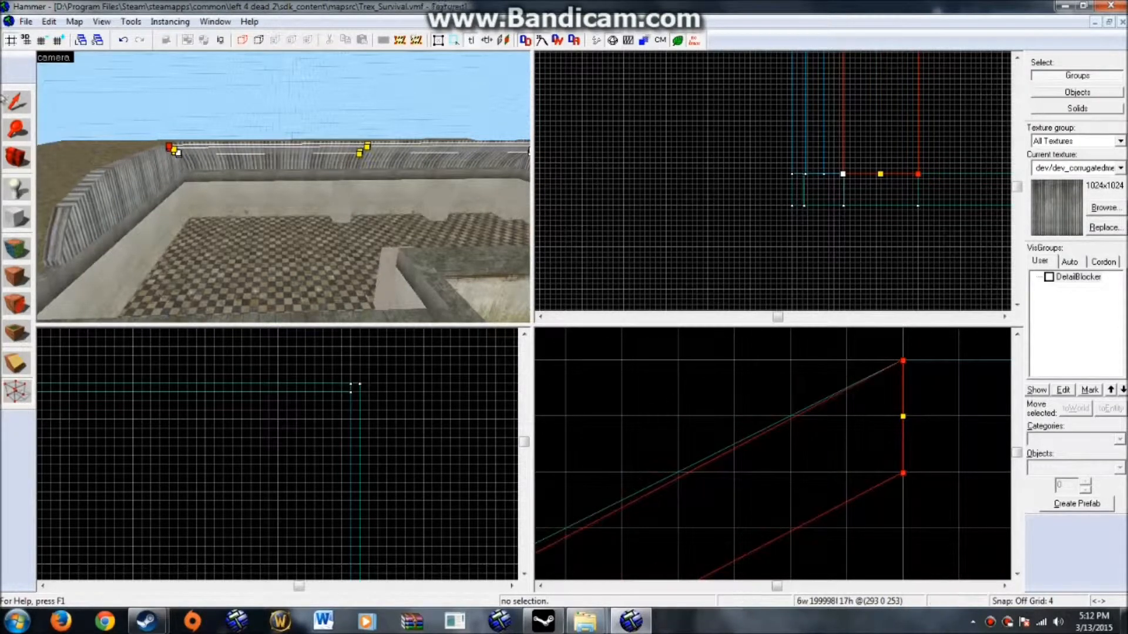
{"action": "left_click", "coordinate": [16, 108]}
{"action": "key", "text": "z"}
{"action": "key", "text": "s"}
{"action": "key", "text": "z"}
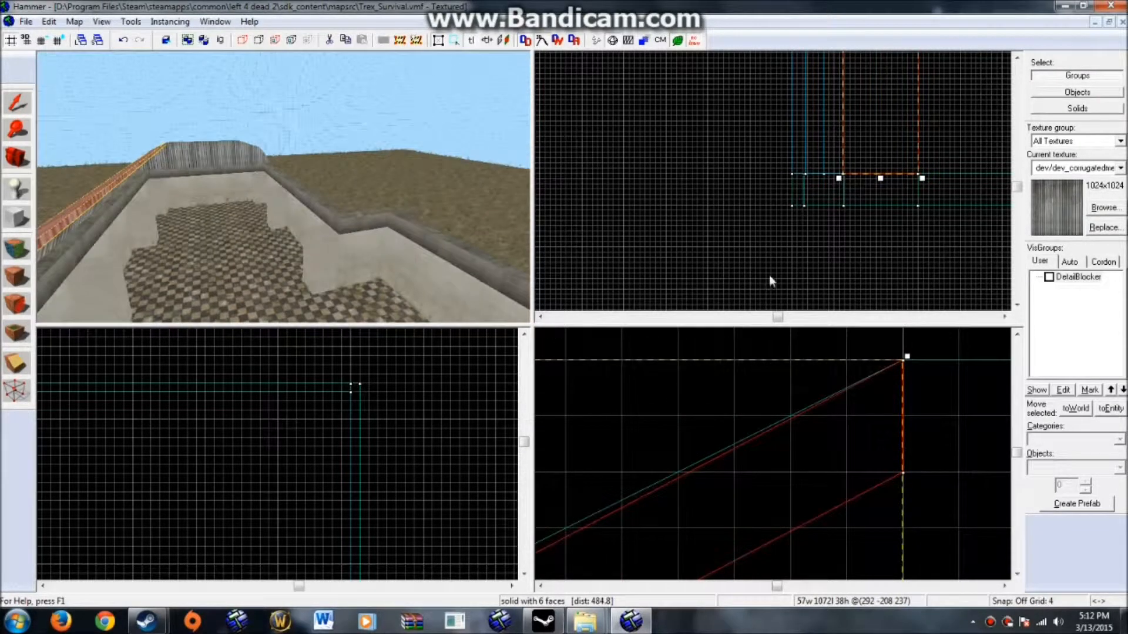
{"action": "left_click", "coordinate": [774, 276]}
Step: Create a flat corrugated roof panel 260 wide, 1072 long and 8 high across the tops of the gables
{"action": "left_click", "coordinate": [9, 215]}
{"action": "scroll", "coordinate": [965, 451], "scroll_direction": "down", "scroll_amount": 10}
{"action": "left_click_drag", "start_coordinate": [962, 451], "coordinate": [787, 462]}
{"action": "scroll", "coordinate": [788, 463], "scroll_direction": "up", "scroll_amount": 7}
{"action": "key", "text": "Return"}
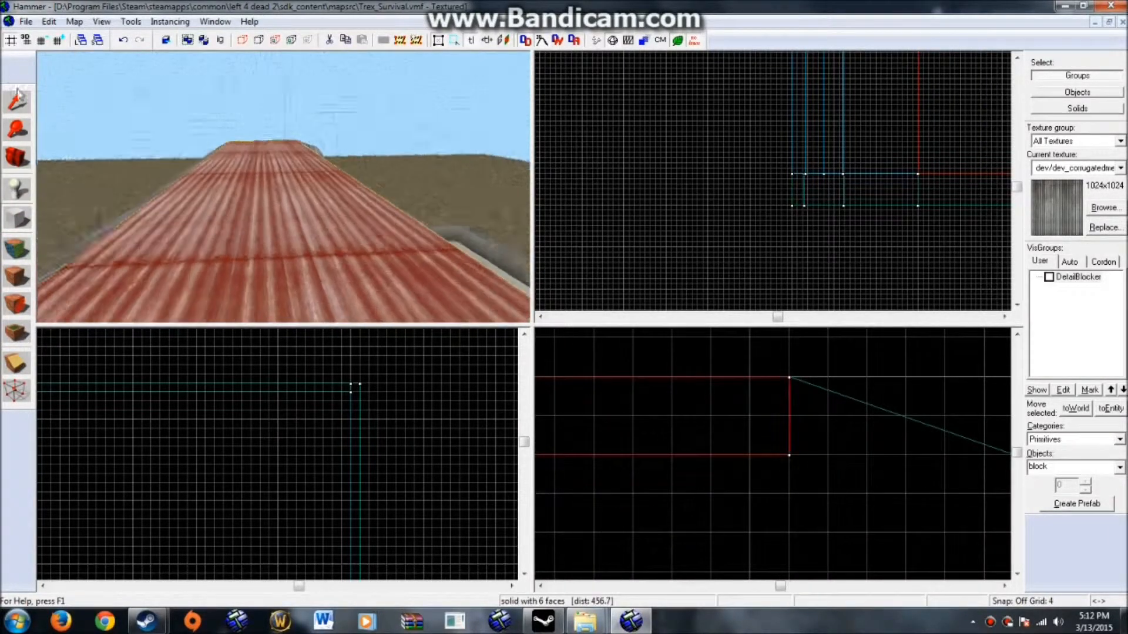
Step: Examine the flat roof panel and slanted strips from above and from inside the building
{"action": "left_click", "coordinate": [14, 100]}
{"action": "key", "text": "Left"}
{"action": "key", "text": "w"}
{"action": "key", "text": "s"}
{"action": "key", "text": "Down"}
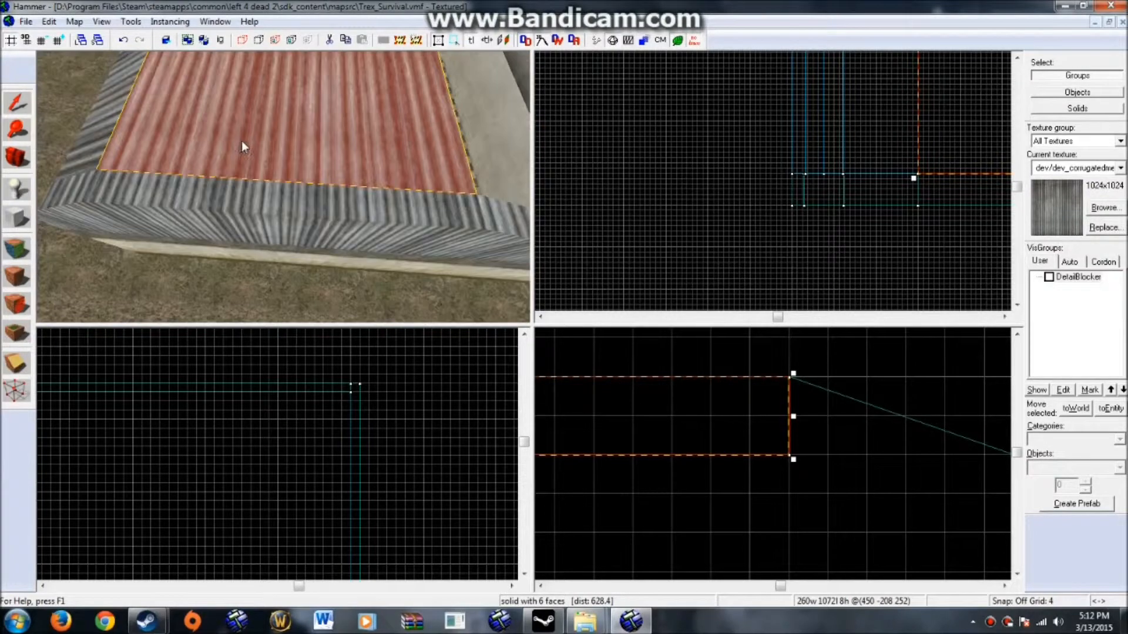
{"action": "key", "text": "s"}
{"action": "key", "text": "w"}
{"action": "key", "text": "Up"}
{"action": "key", "text": "s"}
{"action": "key", "text": "Down"}
Step: Copy the three slanted roof strips, mirror them and place them against the flat panel's opposite edge
{"action": "left_click", "coordinate": [180, 130]}
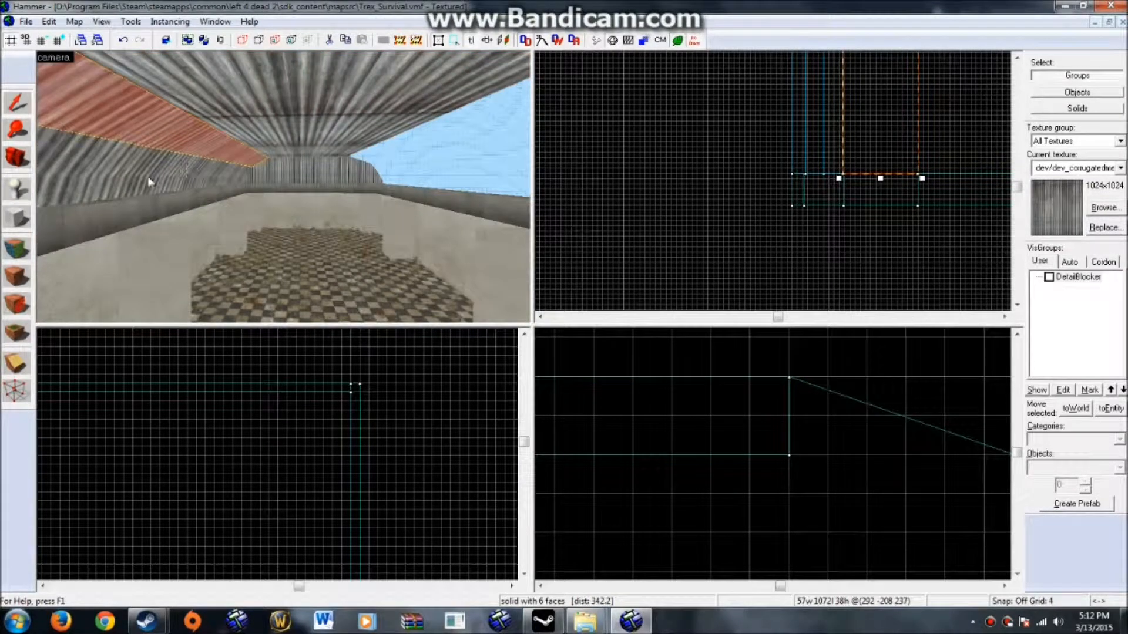
{"action": "scroll", "coordinate": [776, 171], "scroll_direction": "down", "scroll_amount": 3}
{"action": "scroll", "coordinate": [821, 435], "scroll_direction": "down", "scroll_amount": 3}
{"action": "scroll", "coordinate": [854, 358], "scroll_direction": "down", "scroll_amount": 3}
{"action": "scroll", "coordinate": [755, 396], "scroll_direction": "up", "scroll_amount": 2}
{"action": "left_click_drag", "start_coordinate": [757, 377], "coordinate": [765, 376]}
{"action": "key", "text": "Right"}
{"action": "key", "text": "Right"}
{"action": "scroll", "coordinate": [853, 177], "scroll_direction": "down", "scroll_amount": 2}
{"action": "left_click_drag", "start_coordinate": [853, 179], "coordinate": [872, 235]}
{"action": "scroll", "coordinate": [884, 152], "scroll_direction": "up", "scroll_amount": 8}
{"action": "scroll", "coordinate": [862, 222], "scroll_direction": "up", "scroll_amount": 3}
{"action": "key", "text": "Left"}
{"action": "left_click_drag", "start_coordinate": [757, 384], "coordinate": [784, 380]}
{"action": "scroll", "coordinate": [740, 356], "scroll_direction": "up", "scroll_amount": 10}
{"action": "scroll", "coordinate": [796, 392], "scroll_direction": "down", "scroll_amount": 4}
{"action": "key", "text": "Right"}
{"action": "key", "text": "Right"}
{"action": "key", "text": "Down"}
{"action": "key", "text": "Down"}
{"action": "key", "text": "Right"}
{"action": "scroll", "coordinate": [848, 443], "scroll_direction": "down", "scroll_amount": 1}
{"action": "key", "text": "Down"}
Step: Vertex-edit the mirrored strips, pulling the lowest strip's bottom edge out to the gable's outer corner
{"action": "left_click", "coordinate": [17, 390]}
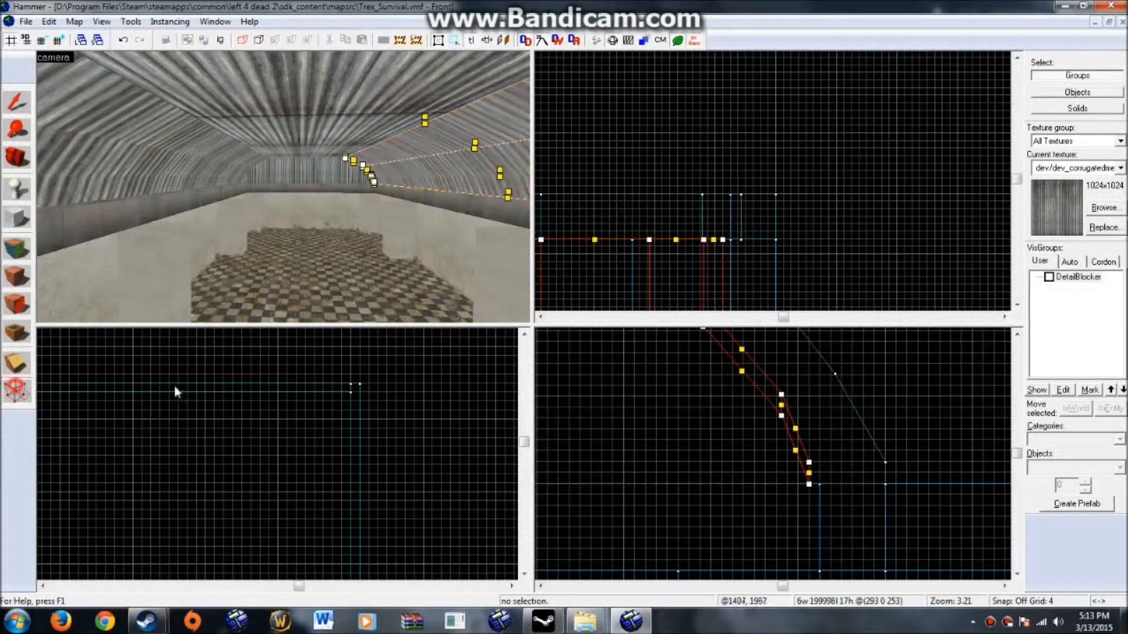
{"action": "left_click_drag", "start_coordinate": [809, 483], "coordinate": [844, 478]}
{"action": "scroll", "coordinate": [844, 478], "scroll_direction": "up", "scroll_amount": 4}
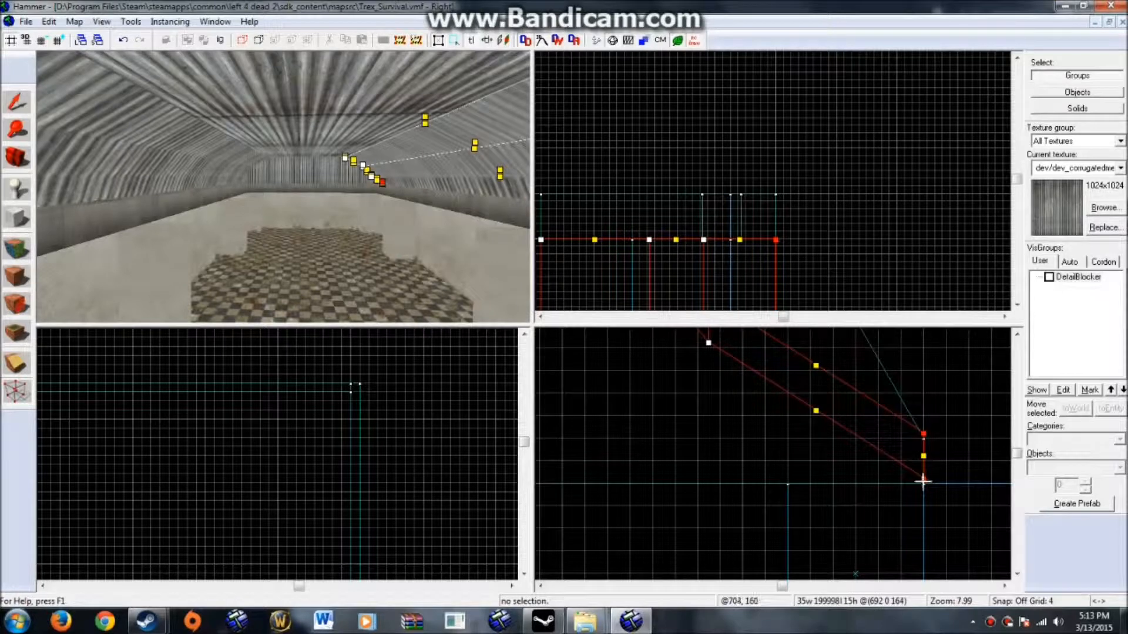
{"action": "scroll", "coordinate": [750, 541], "scroll_direction": "down", "scroll_amount": 3}
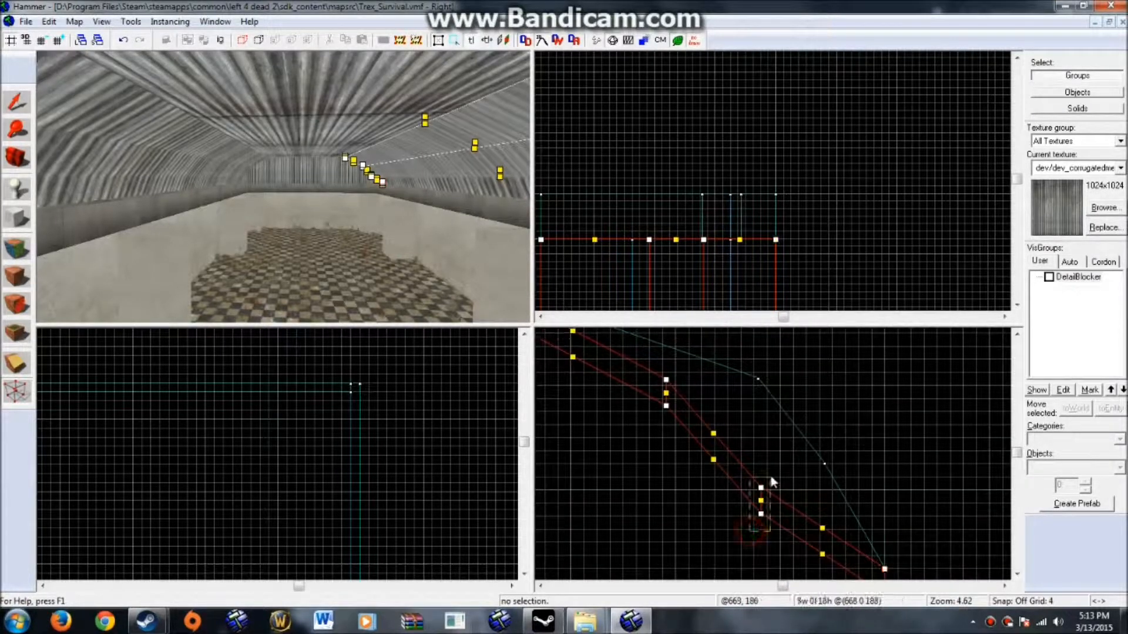
Step: Move the vertices joining the lowest and middle mirrored strips outward toward the gable's lower curve point
{"action": "mouse_move", "coordinate": [759, 487]}
{"action": "left_mouse_down"}
{"action": "mouse_move", "coordinate": [823, 473]}
{"action": "mouse_move", "coordinate": [813, 536]}
{"action": "left_mouse_up"}
{"action": "scroll", "coordinate": [818, 468], "scroll_direction": "up", "scroll_amount": 7}
{"action": "scroll", "coordinate": [811, 543], "scroll_direction": "down", "scroll_amount": 5}
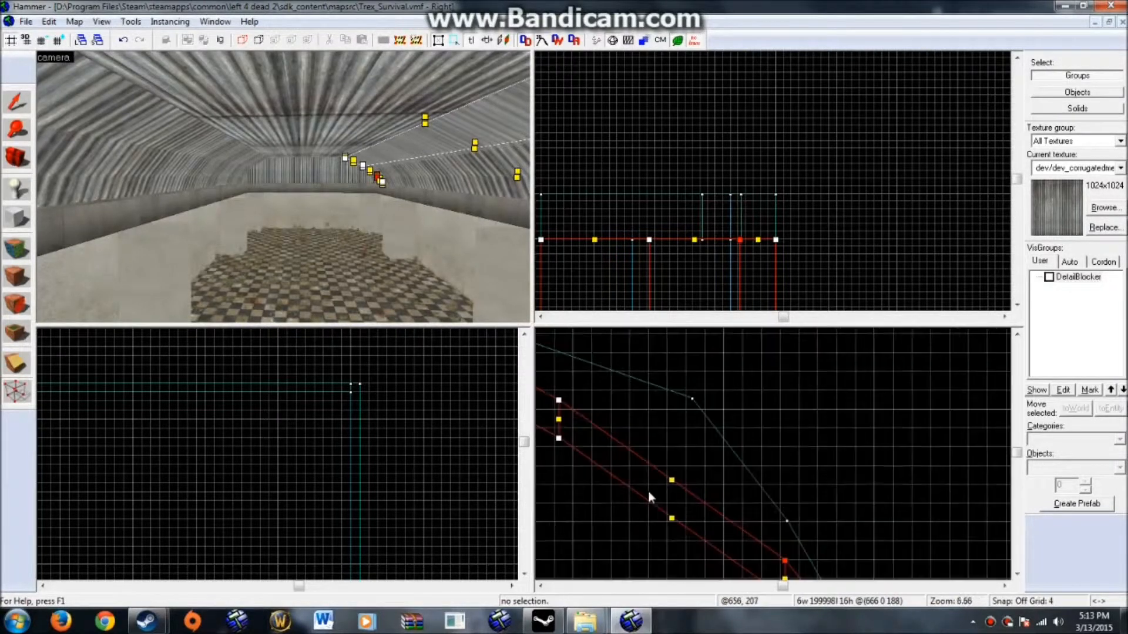
Step: Move the vertices joining the middle and top mirrored strips toward the gable's upper curve point and deselect the strips
{"action": "scroll", "coordinate": [806, 405], "scroll_direction": "up", "scroll_amount": 6}
{"action": "left_click_drag", "start_coordinate": [791, 401], "coordinate": [825, 502]}
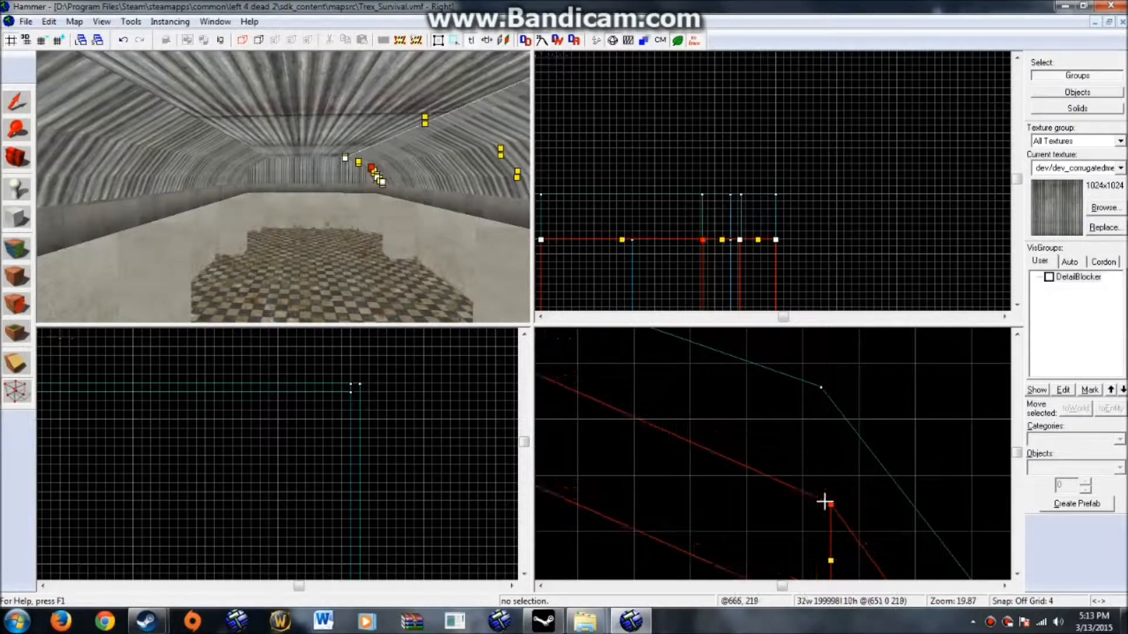
{"action": "scroll", "coordinate": [794, 492], "scroll_direction": "down", "scroll_amount": 6}
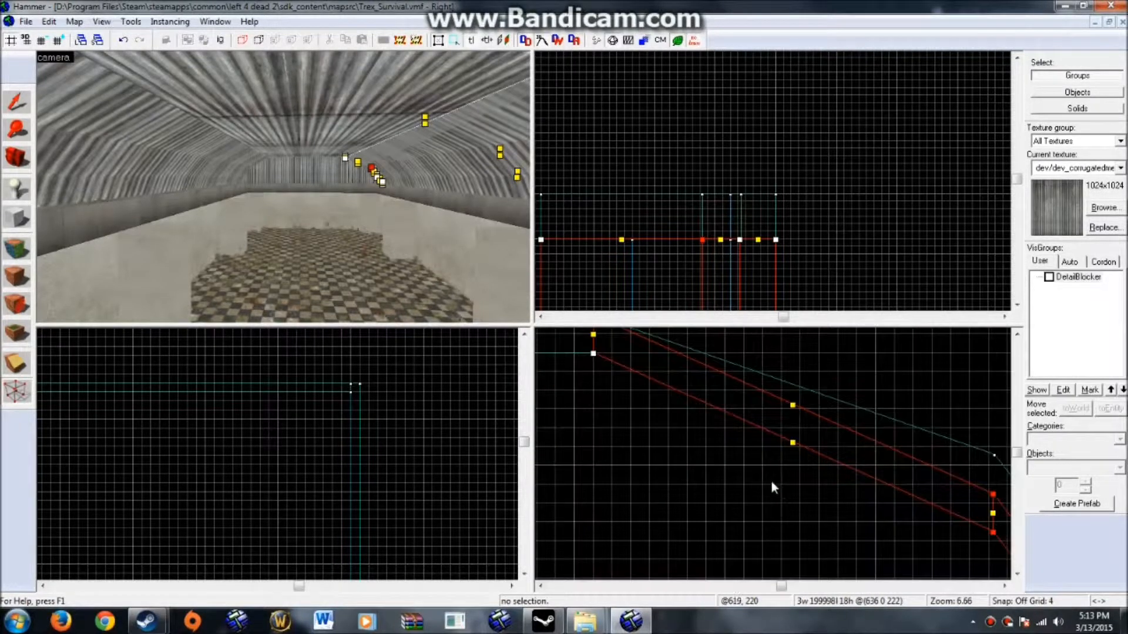
{"action": "key", "text": "Up"}
{"action": "left_click", "coordinate": [21, 104]}
{"action": "left_click", "coordinate": [866, 128]}
Step: Examine the corrugated roof over the building from several outside viewpoints
{"action": "key", "text": "Right"}
{"action": "scroll", "coordinate": [206, 188], "scroll_direction": "down", "scroll_amount": 4}
{"action": "key", "text": "Left"}
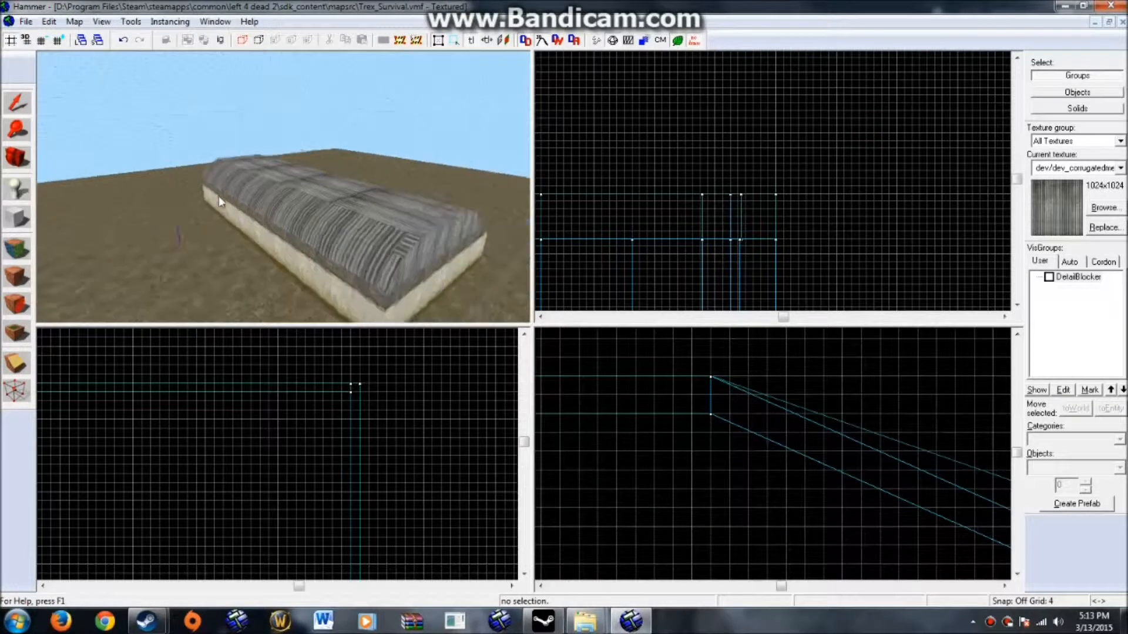
{"action": "key", "text": "Right"}
{"action": "key", "text": "Left"}
{"action": "key", "text": "w"}
{"action": "key", "text": "Down"}
{"action": "key", "text": "s"}
{"action": "key", "text": "s"}
{"action": "key", "text": "Right"}
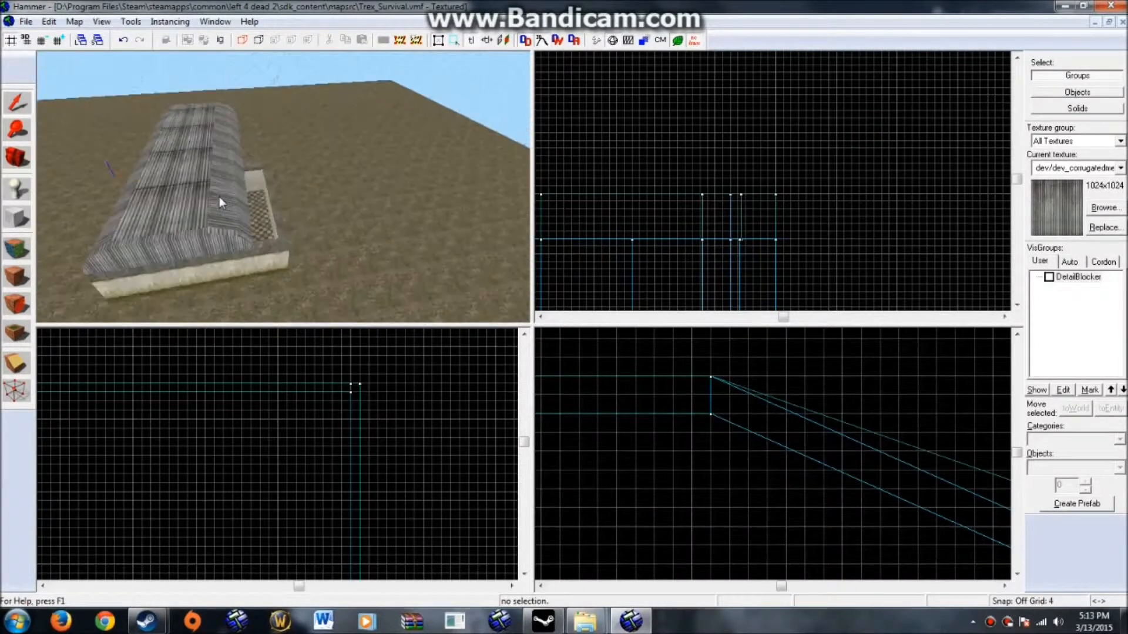
{"action": "key", "text": "Left"}
{"action": "key", "text": "Right"}
{"action": "key", "text": "Up"}
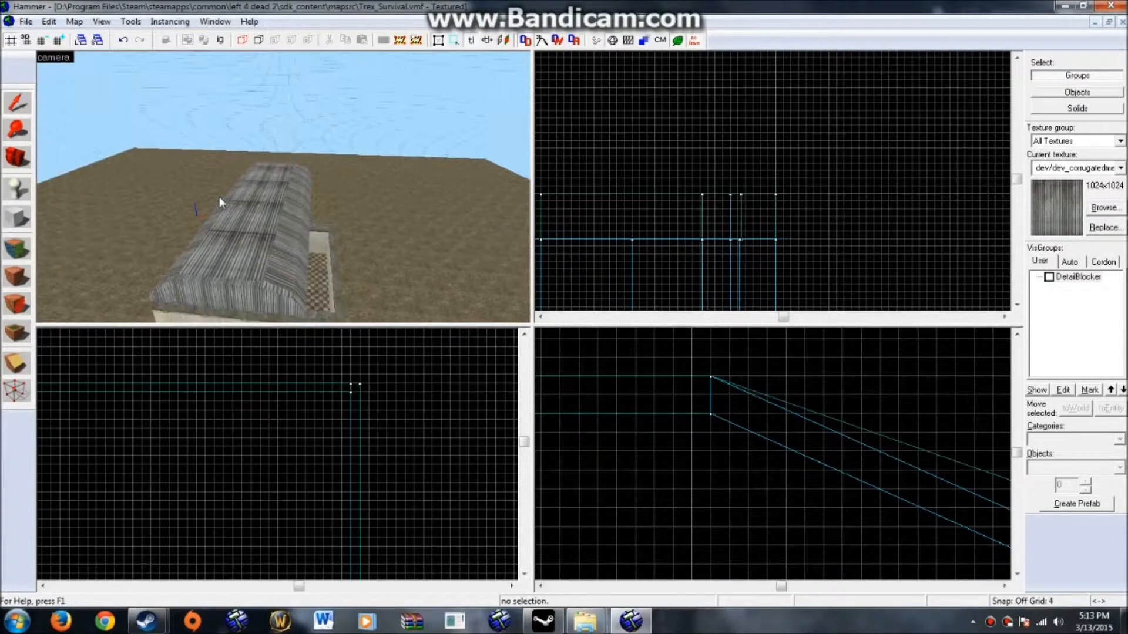
Step: Look over the corrugated roof from above and locate the building's corner in the plan view
{"action": "key", "text": "Down"}
{"action": "key", "text": "w"}
{"action": "key", "text": "Right"}
{"action": "key", "text": "Down"}
{"action": "key", "text": "s"}
{"action": "key", "text": "Left"}
{"action": "left_click", "coordinate": [27, 217]}
{"action": "scroll", "coordinate": [748, 220], "scroll_direction": "down", "scroll_amount": 5}
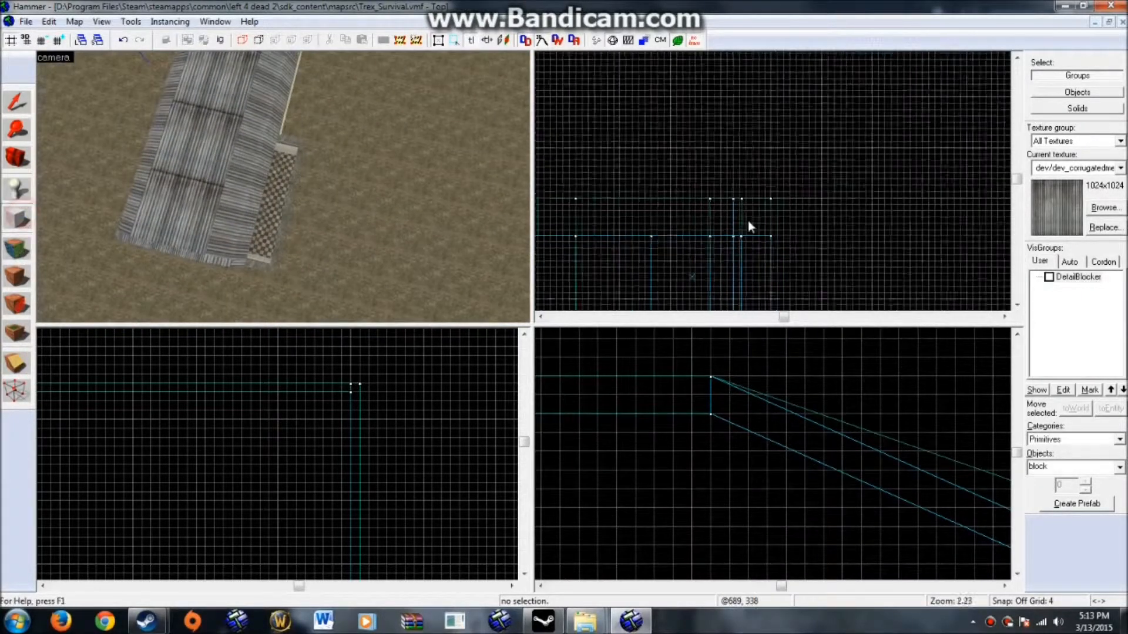
{"action": "scroll", "coordinate": [775, 223], "scroll_direction": "up", "scroll_amount": 3}
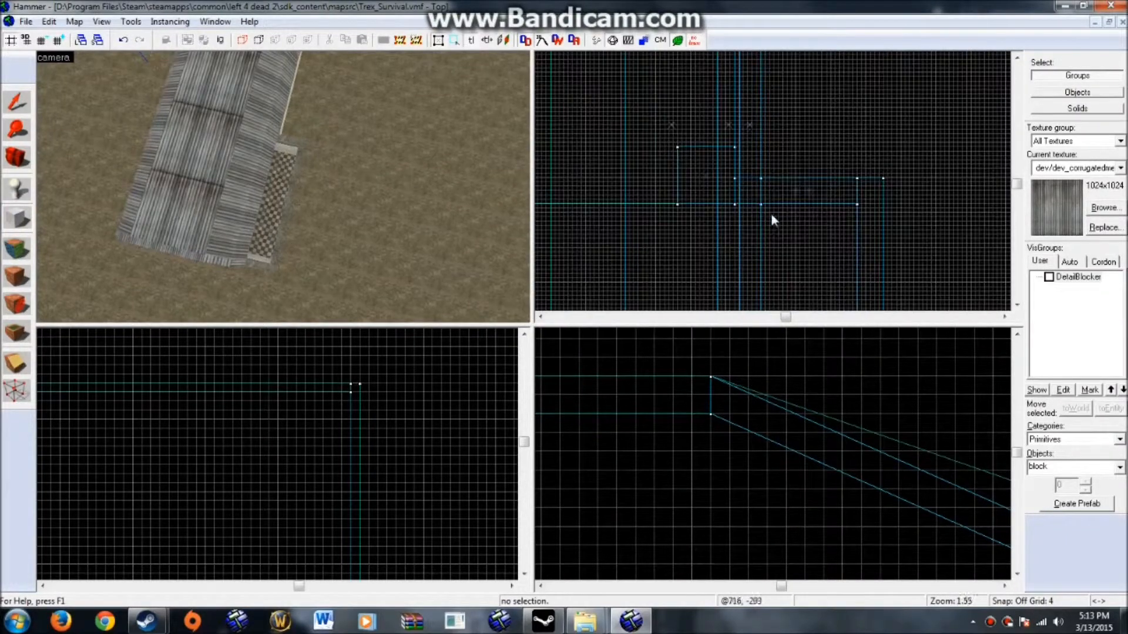
Step: Examine the underside of the corrugated roof and the gap above the wall from inside the building
{"action": "left_click", "coordinate": [181, 165]}
{"action": "key", "text": "w"}
{"action": "key", "text": "w"}
{"action": "key", "text": "Up"}
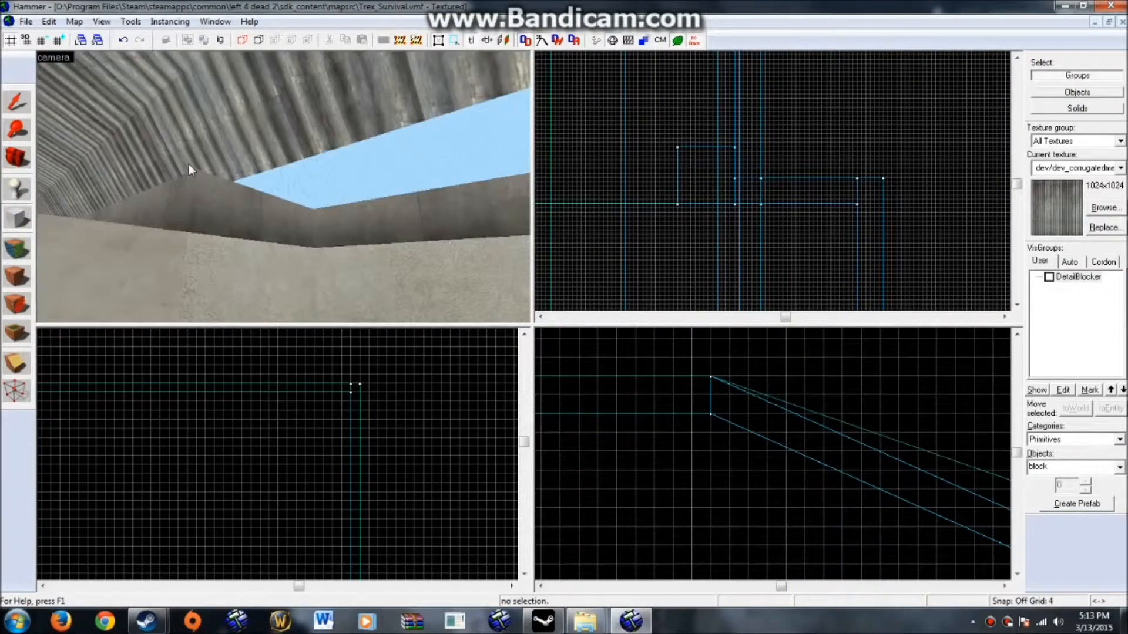
{"action": "left_click", "coordinate": [22, 101]}
{"action": "key", "text": "w"}
{"action": "key", "text": "s"}
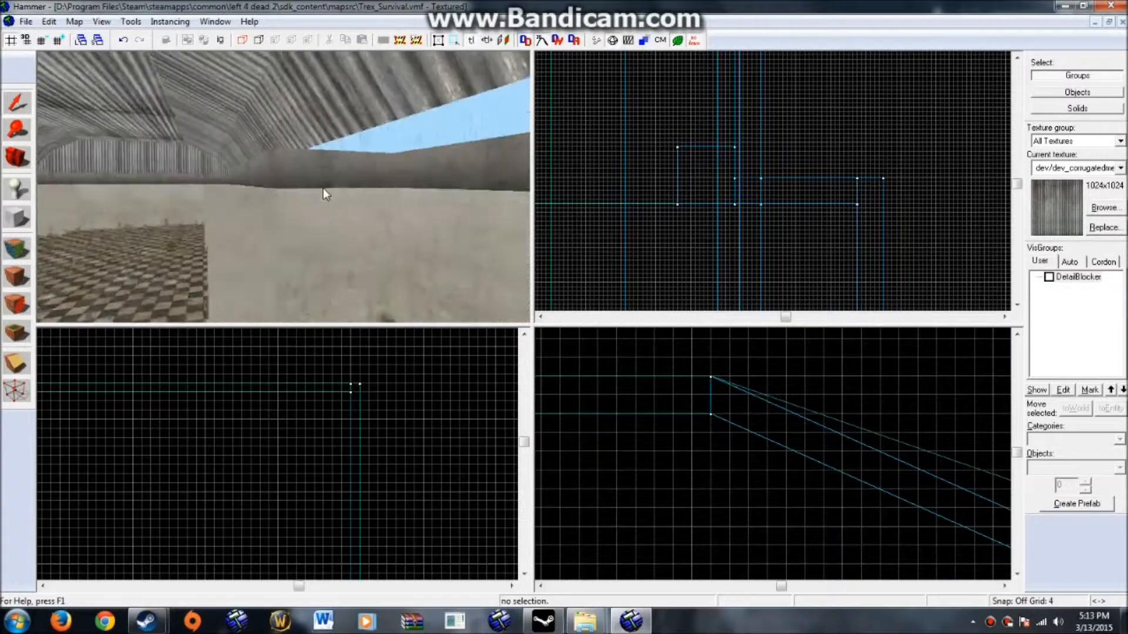
{"action": "key", "text": "w"}
{"action": "key", "text": "s"}
{"action": "left_click_drag", "start_coordinate": [278, 225], "coordinate": [192, 228]}
{"action": "left_click_drag", "start_coordinate": [316, 200], "coordinate": [262, 224]}
{"action": "key", "text": "w"}
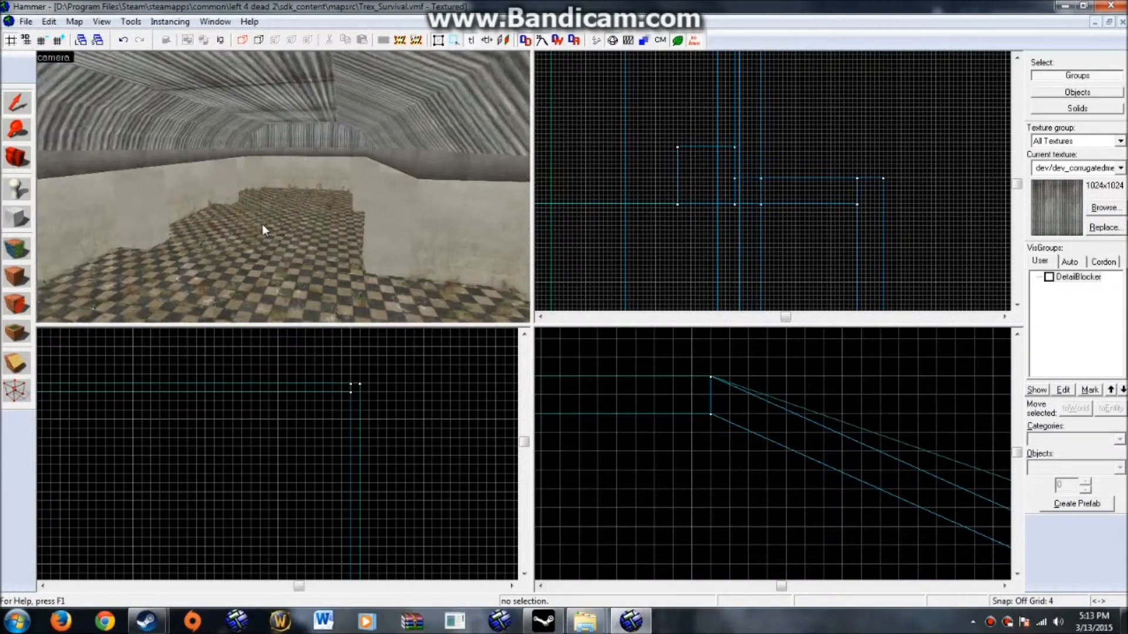
{"action": "key", "text": "w"}
{"action": "key", "text": "s"}
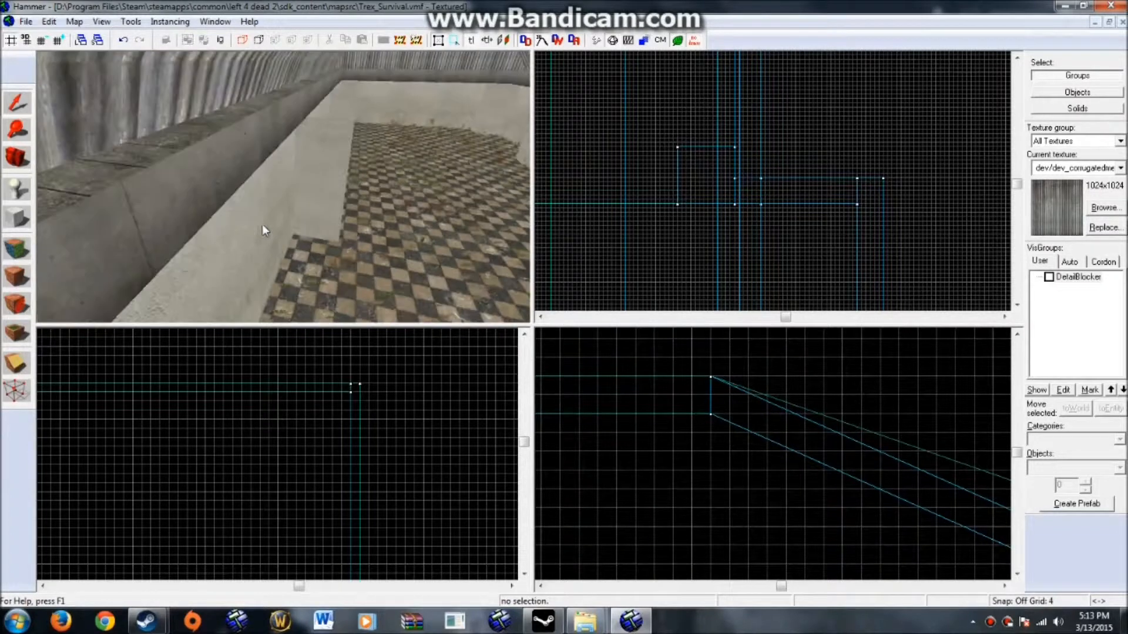
Step: Inspect where the lowest roof strips meet the wall ledges along the interior
{"action": "left_click", "coordinate": [209, 91]}
{"action": "key", "text": "Up"}
{"action": "left_click", "coordinate": [199, 171]}
{"action": "left_click", "coordinate": [868, 140]}
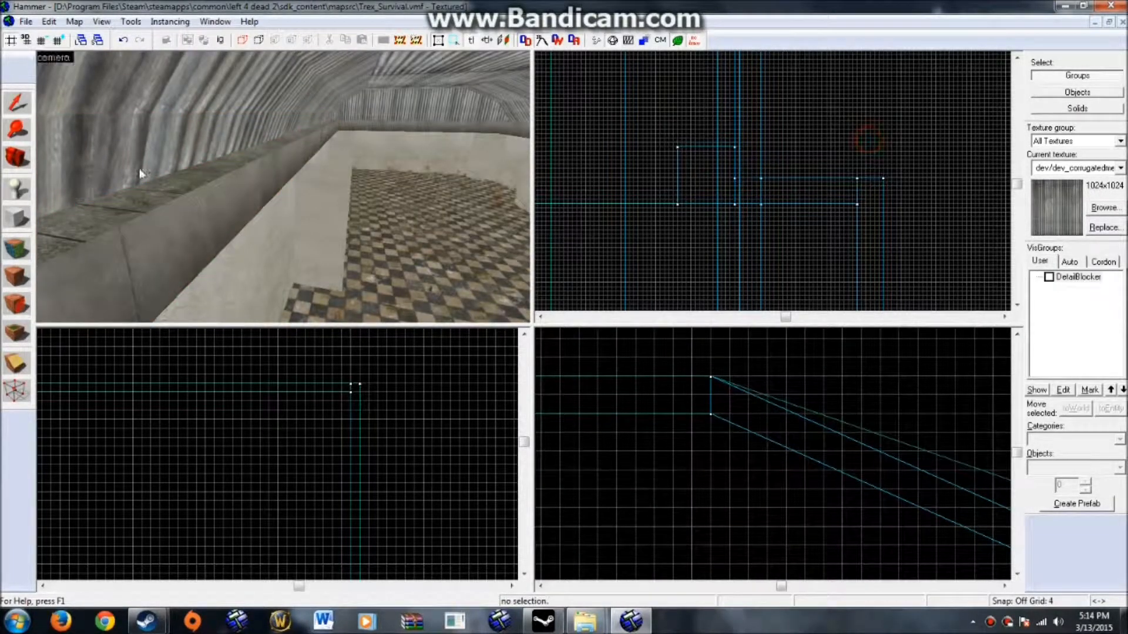
{"action": "key", "text": "Left"}
{"action": "left_click", "coordinate": [304, 145]}
{"action": "key", "text": "Left"}
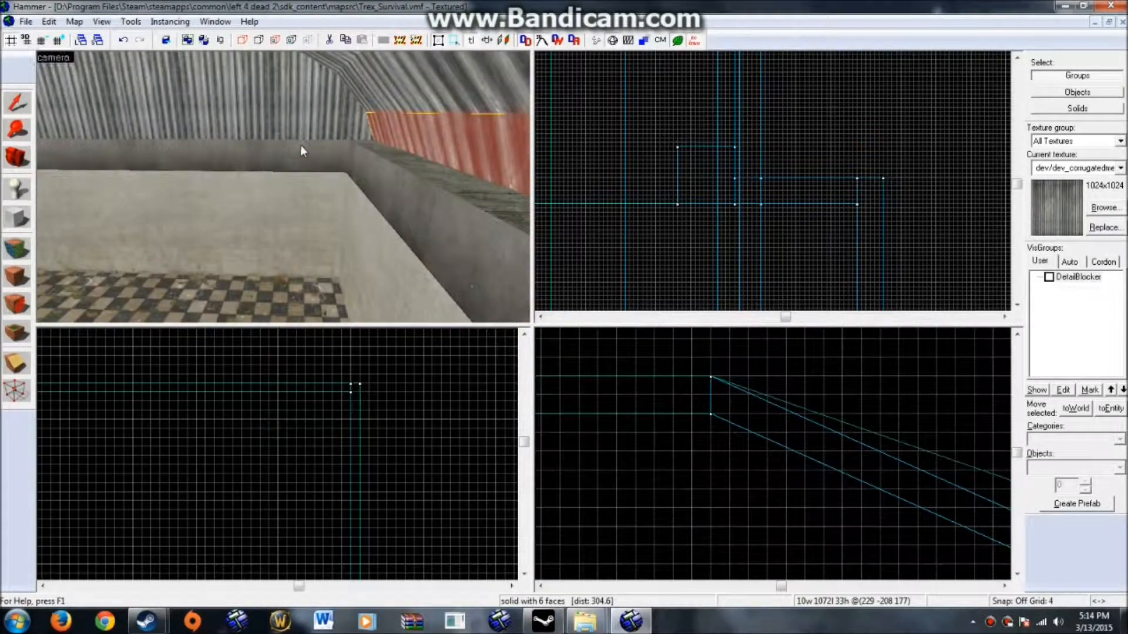
{"action": "key", "text": "Left"}
{"action": "key", "text": "z"}
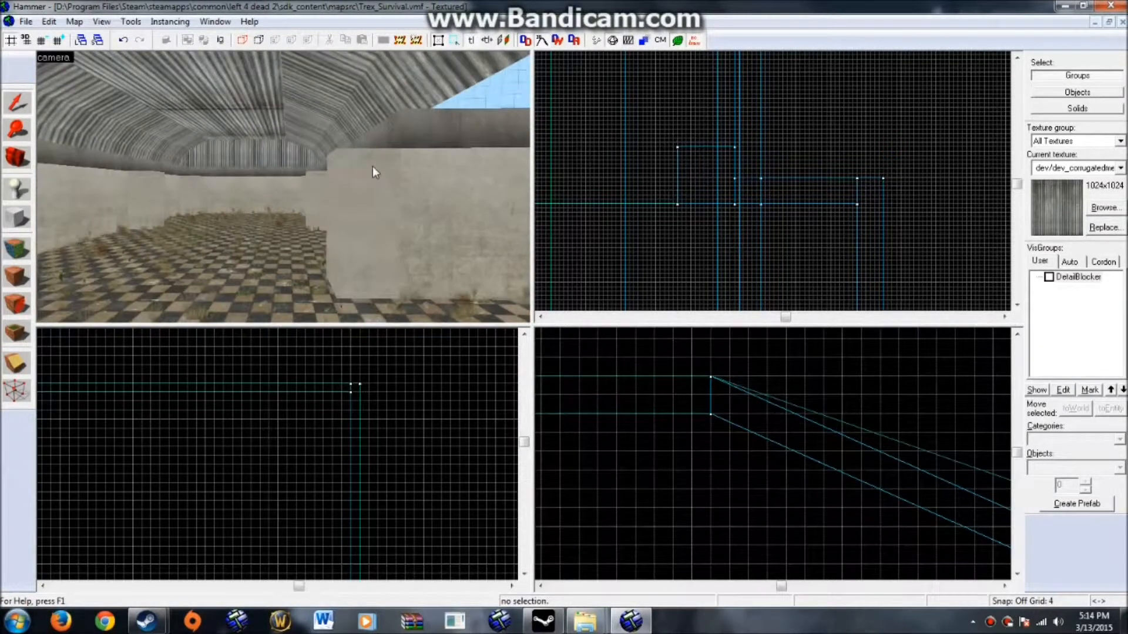
{"action": "left_click", "coordinate": [373, 165]}
{"action": "left_click", "coordinate": [313, 191], "text": "ctrl"}
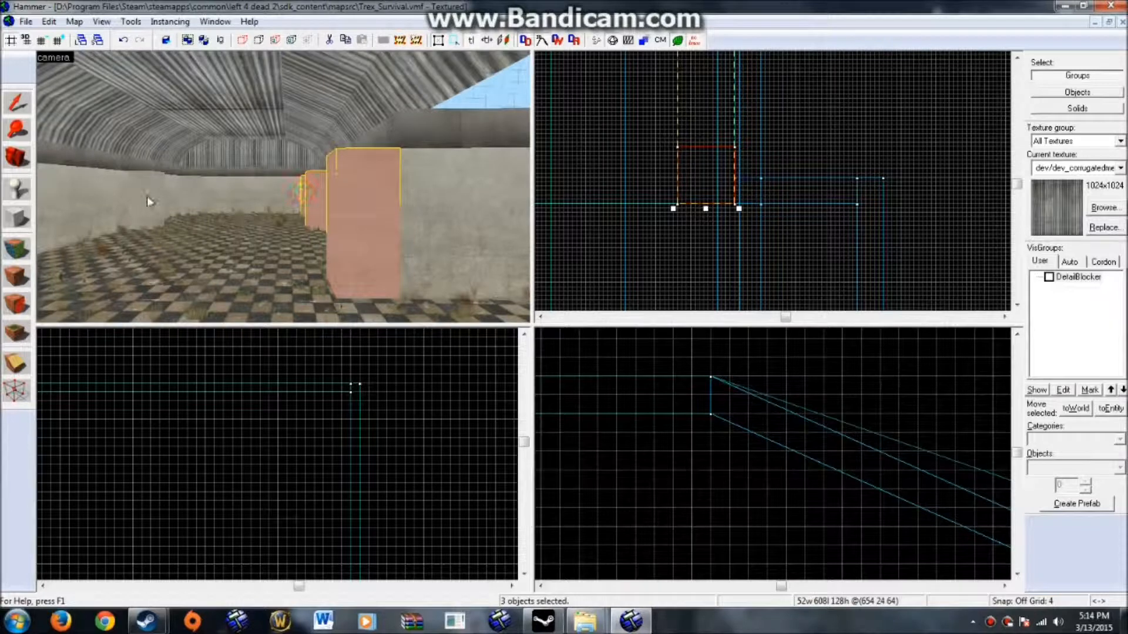
{"action": "key", "text": "Delete"}
Step: Choose effects/metaltruss022d from the metal textures as the current texture
{"action": "left_click", "coordinate": [16, 219]}
{"action": "left_click", "coordinate": [13, 256]}
{"action": "left_click", "coordinate": [529, 346]}
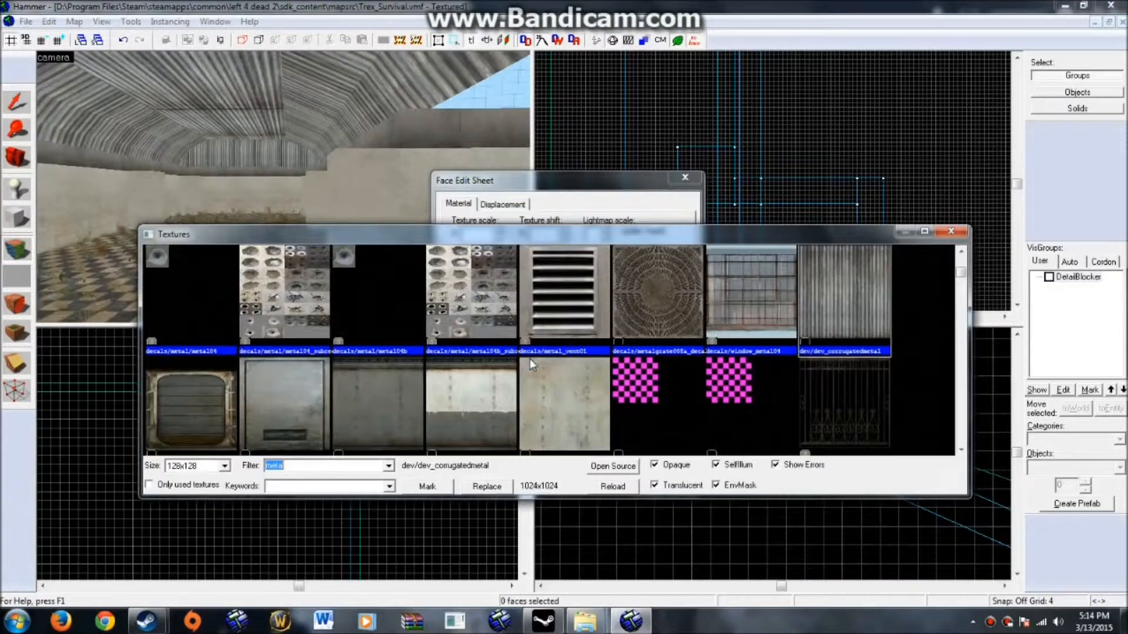
{"action": "left_click", "coordinate": [462, 388]}
{"action": "scroll", "coordinate": [455, 375], "scroll_direction": "down", "scroll_amount": 4}
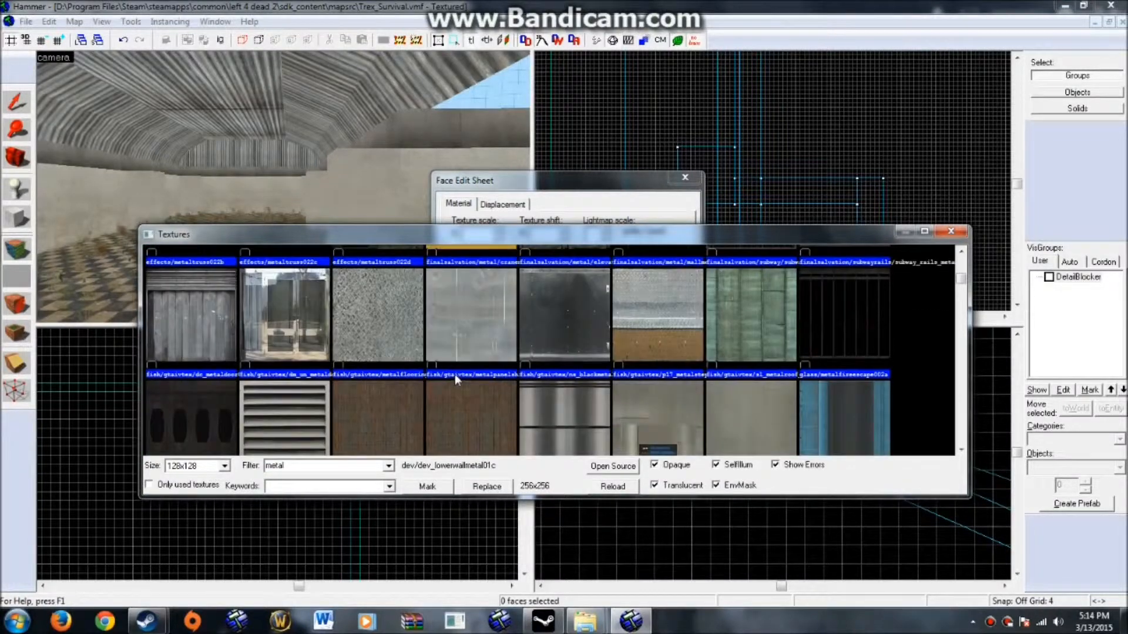
{"action": "scroll", "coordinate": [463, 370], "scroll_direction": "up", "scroll_amount": 2}
{"action": "scroll", "coordinate": [464, 376], "scroll_direction": "up", "scroll_amount": 2}
{"action": "double_click", "coordinate": [393, 366]}
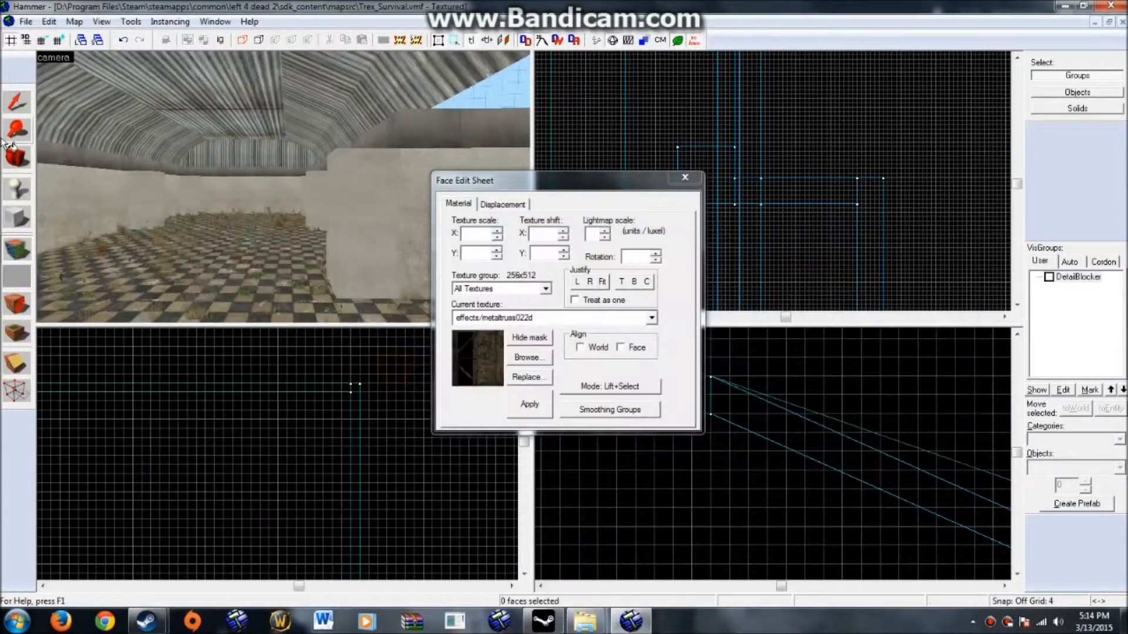
Step: Outline a 36 by 36 block centred on top of the nearest interior wall pillar
{"action": "key", "text": "shift+s"}
{"action": "left_click", "coordinate": [364, 103]}
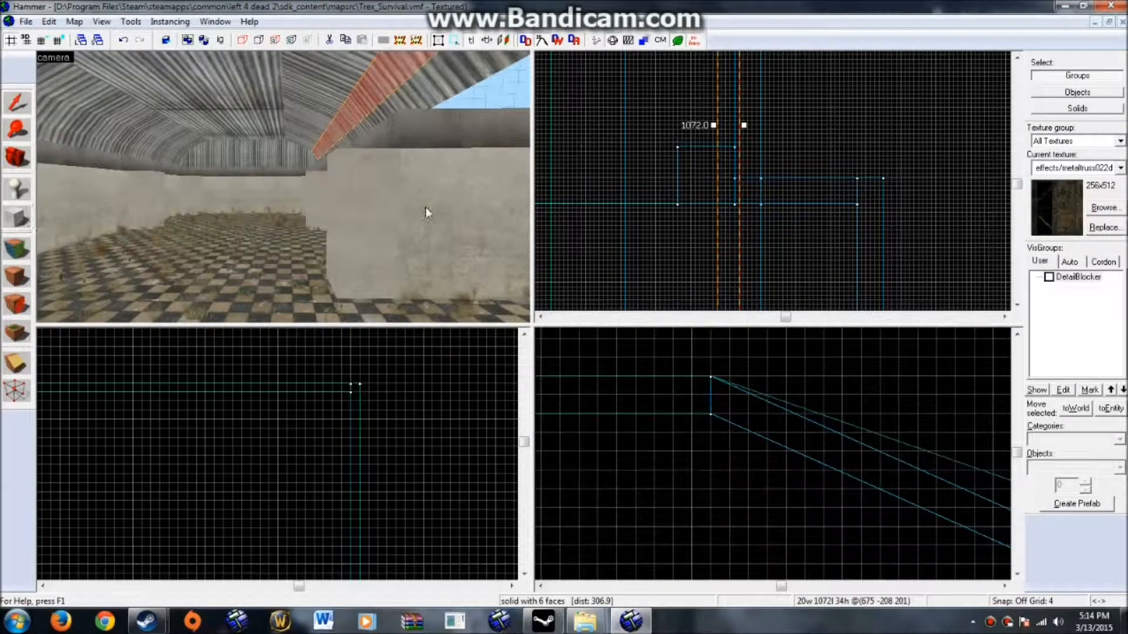
{"action": "left_click", "coordinate": [365, 204]}
{"action": "left_click", "coordinate": [18, 219]}
{"action": "scroll", "coordinate": [796, 399], "scroll_direction": "up", "scroll_amount": 5}
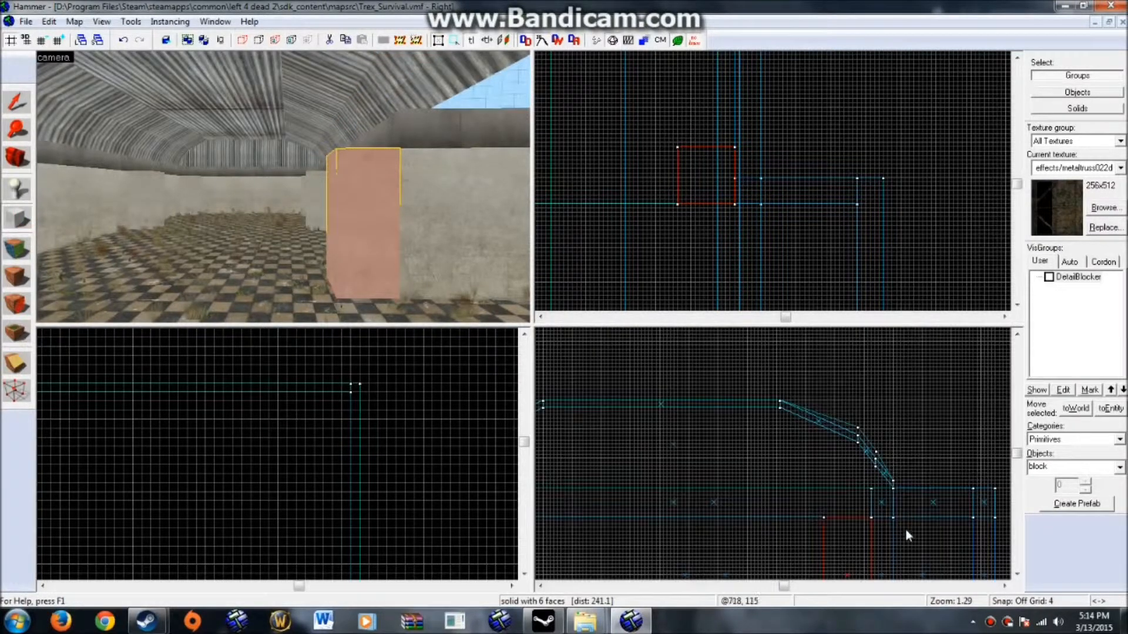
{"action": "scroll", "coordinate": [862, 546], "scroll_direction": "down", "scroll_amount": 4}
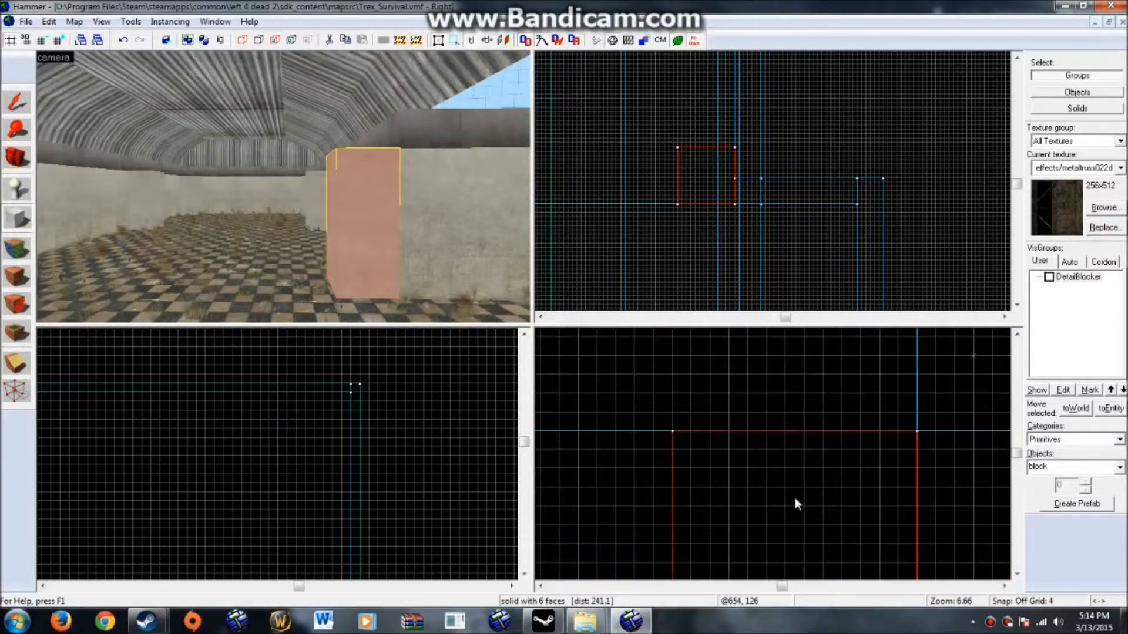
{"action": "scroll", "coordinate": [696, 174], "scroll_direction": "up", "scroll_amount": 3}
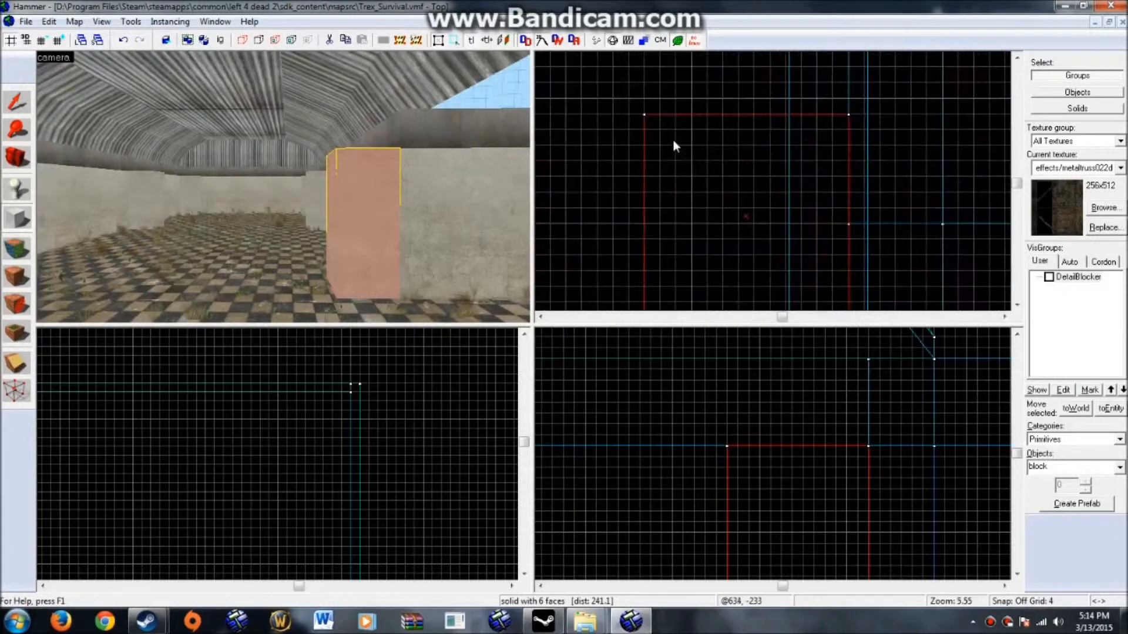
{"action": "left_click_drag", "start_coordinate": [675, 144], "coordinate": [816, 227]}
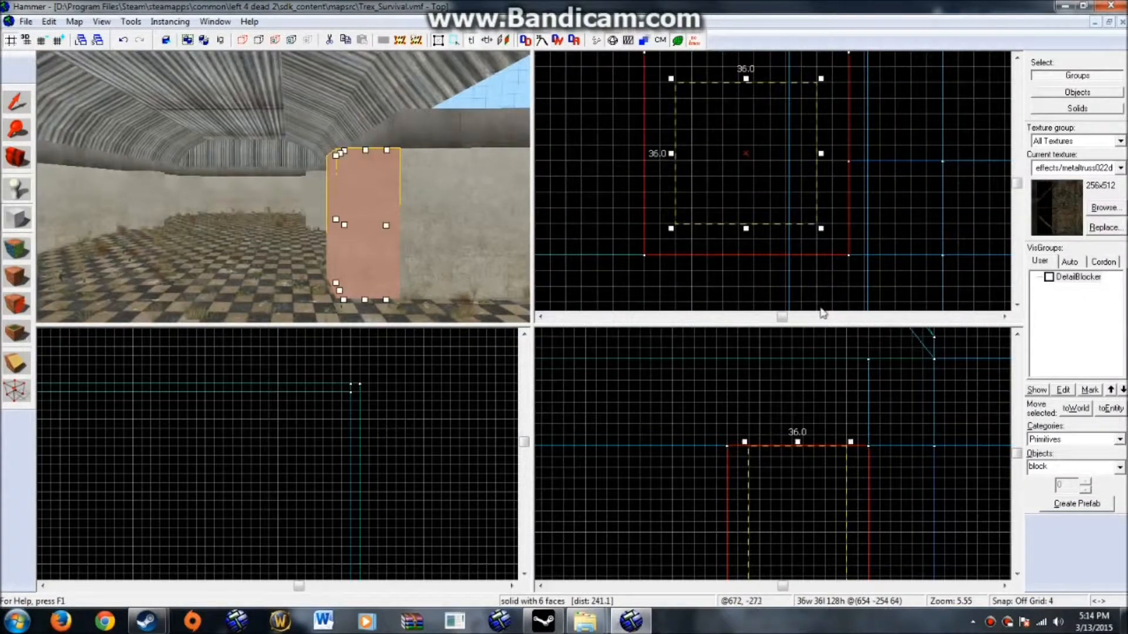
Step: Stretch the block outline from the pillar's top up into the roof, 95 units high, and create the column
{"action": "scroll", "coordinate": [817, 461], "scroll_direction": "down", "scroll_amount": 5}
{"action": "left_click_drag", "start_coordinate": [805, 454], "coordinate": [806, 402]}
{"action": "scroll", "coordinate": [805, 393], "scroll_direction": "up", "scroll_amount": 3}
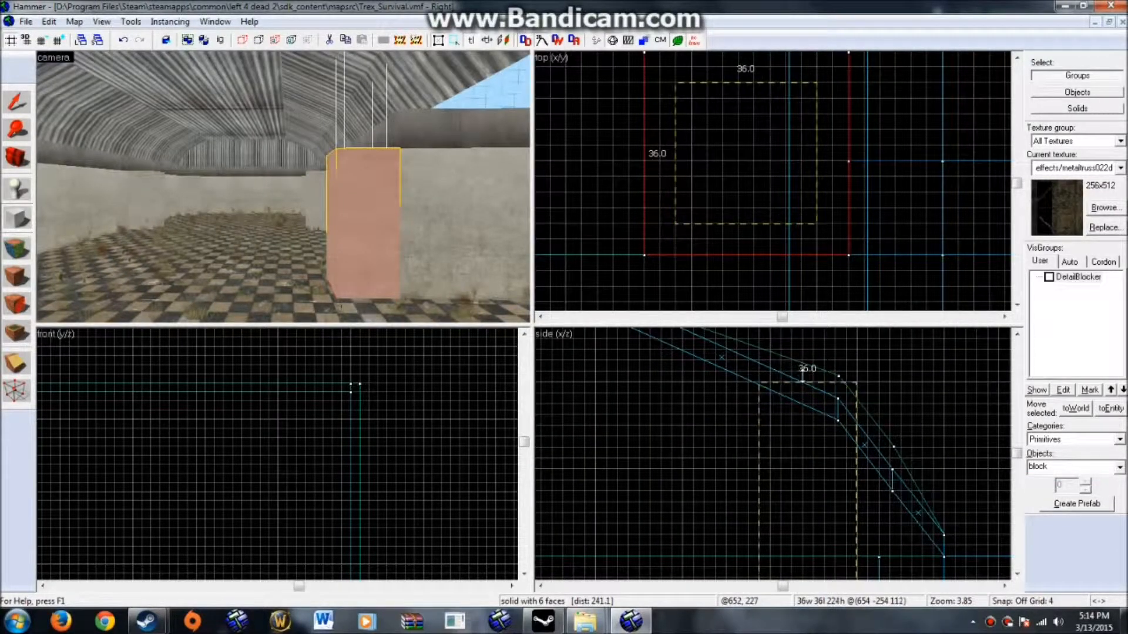
{"action": "scroll", "coordinate": [802, 373], "scroll_direction": "up", "scroll_amount": 3}
{"action": "scroll", "coordinate": [810, 382], "scroll_direction": "down", "scroll_amount": 9}
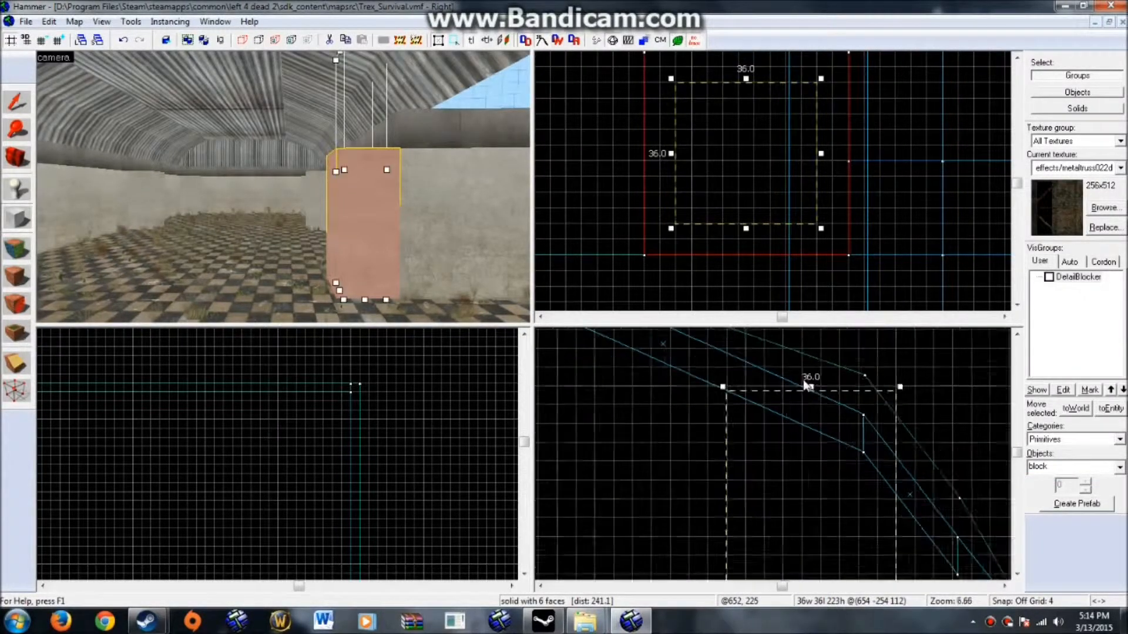
{"action": "scroll", "coordinate": [808, 441], "scroll_direction": "up", "scroll_amount": 8}
{"action": "left_click_drag", "start_coordinate": [832, 393], "coordinate": [806, 498]}
{"action": "key", "text": "Return"}
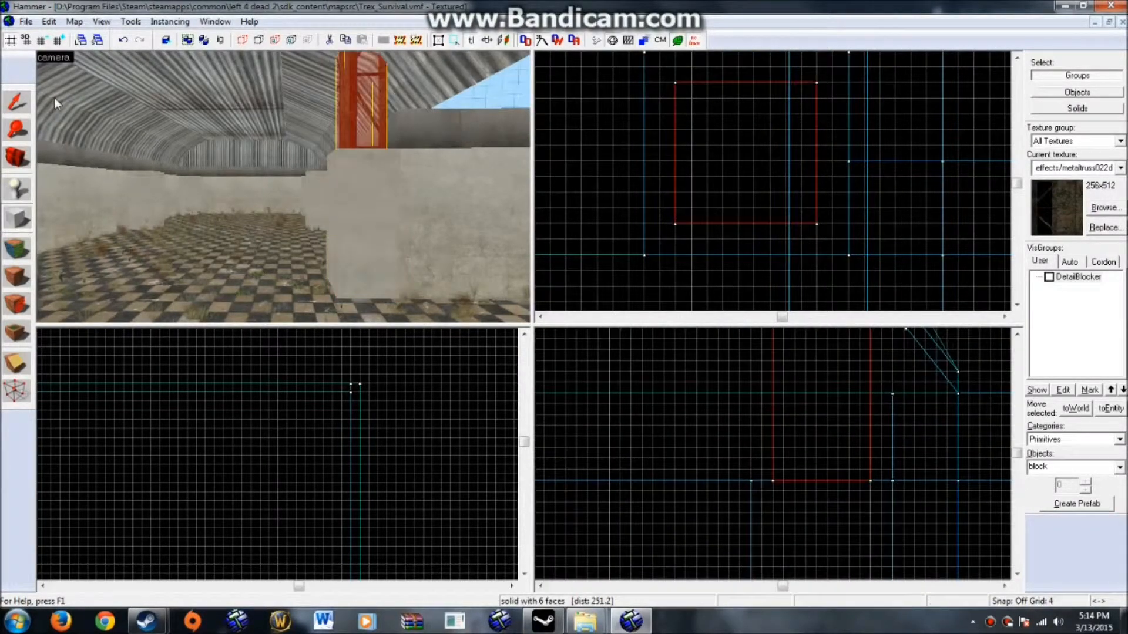
Step: Centre the truss texture on all faces of the new column
{"action": "key", "text": "Up"}
{"action": "left_click", "coordinate": [26, 112]}
{"action": "key", "text": "Down"}
{"action": "key", "text": "Down"}
{"action": "key", "text": "Down"}
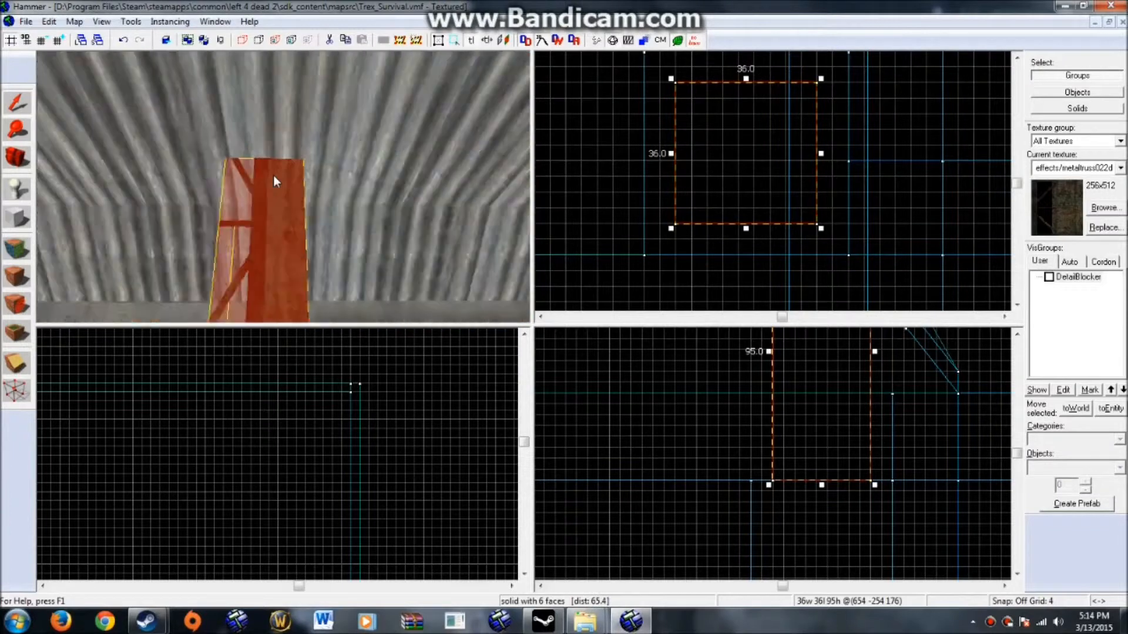
{"action": "left_click", "coordinate": [16, 251]}
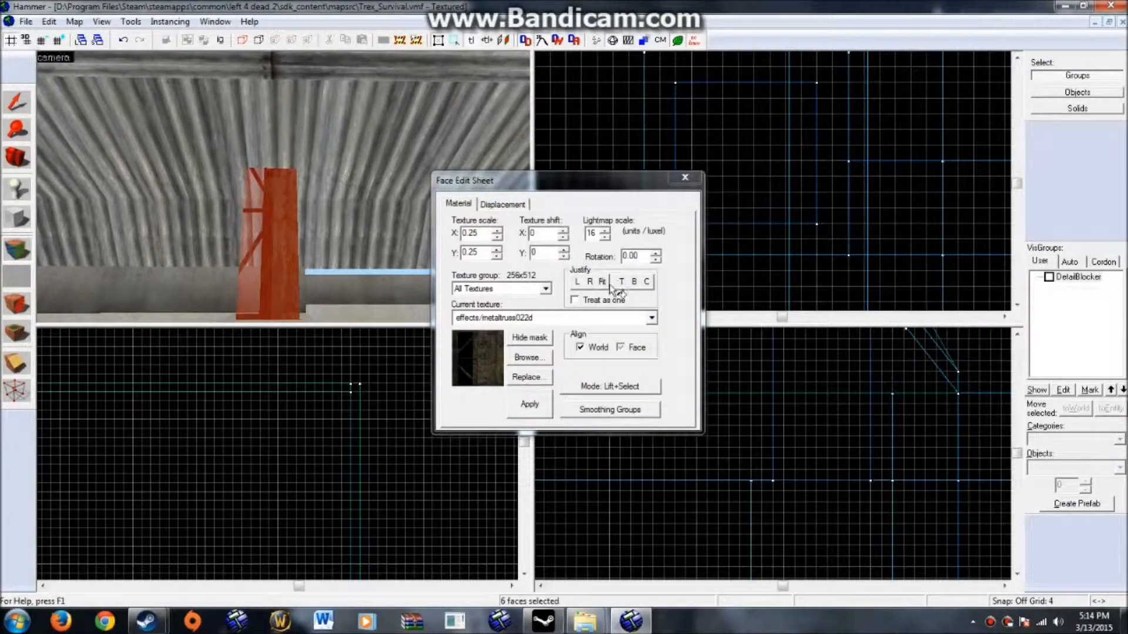
{"action": "left_click", "coordinate": [647, 281]}
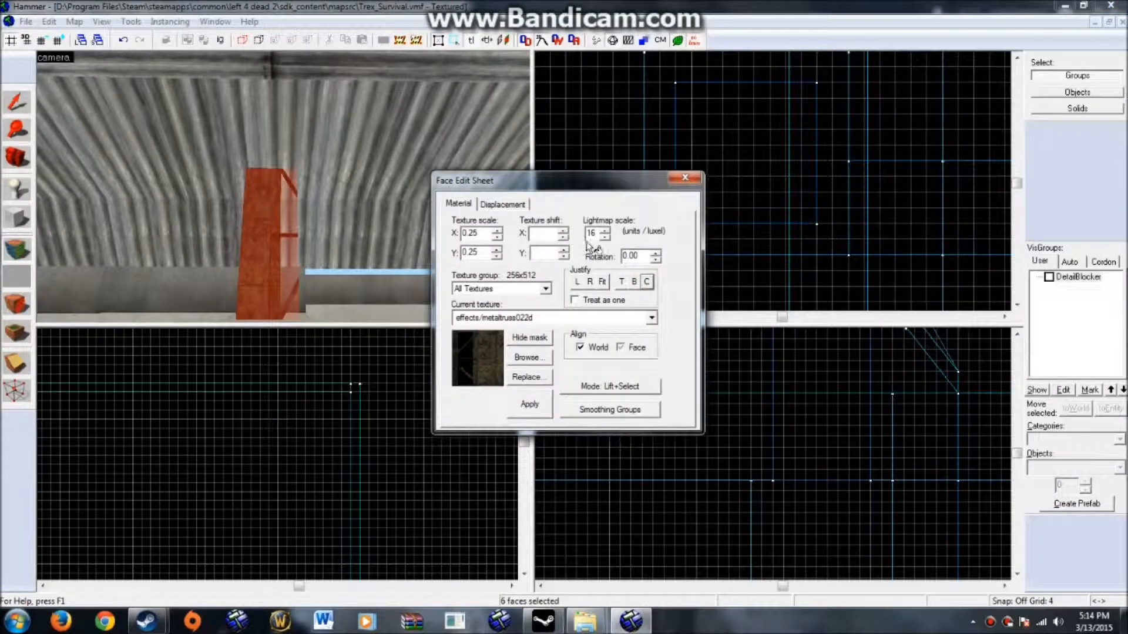
Step: Apply the metal/ibeama texture to all faces of the column
{"action": "left_click", "coordinate": [530, 359]}
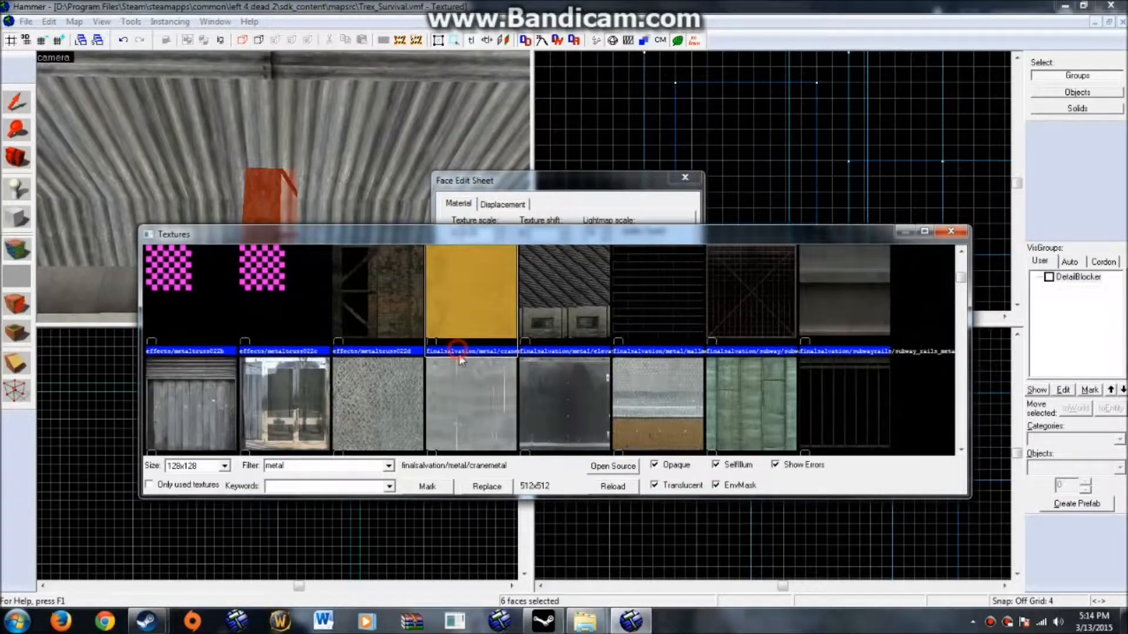
{"action": "scroll", "coordinate": [480, 394], "scroll_direction": "down", "scroll_amount": 15}
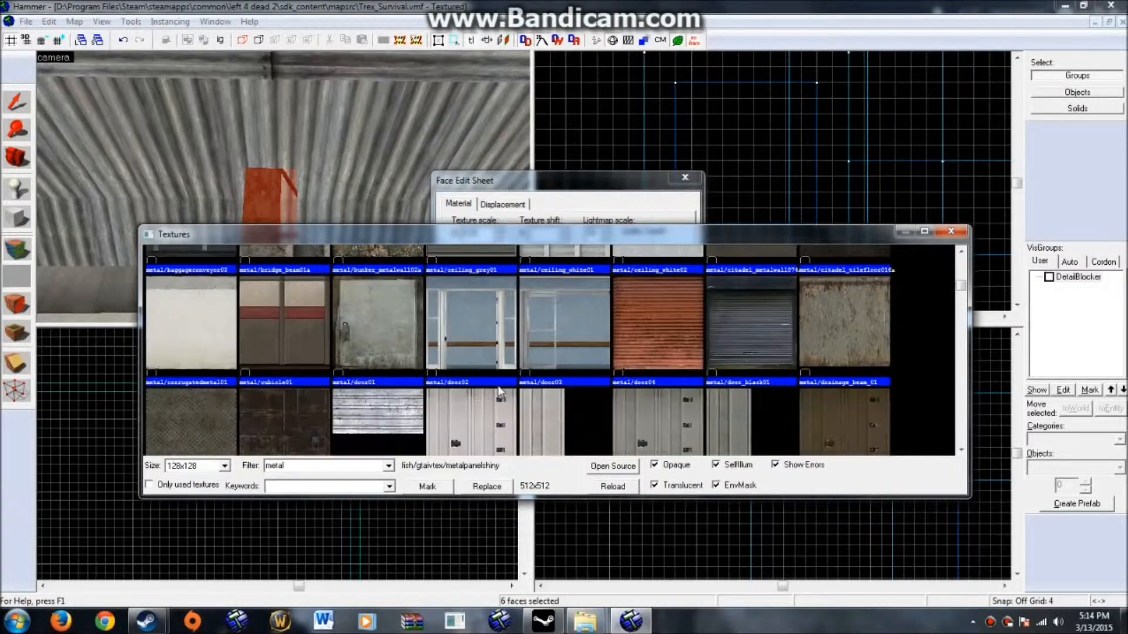
{"action": "scroll", "coordinate": [503, 379], "scroll_direction": "down", "scroll_amount": 3}
{"action": "left_click", "coordinate": [776, 386]}
{"action": "double_click", "coordinate": [777, 386]}
{"action": "left_click", "coordinate": [530, 405]}
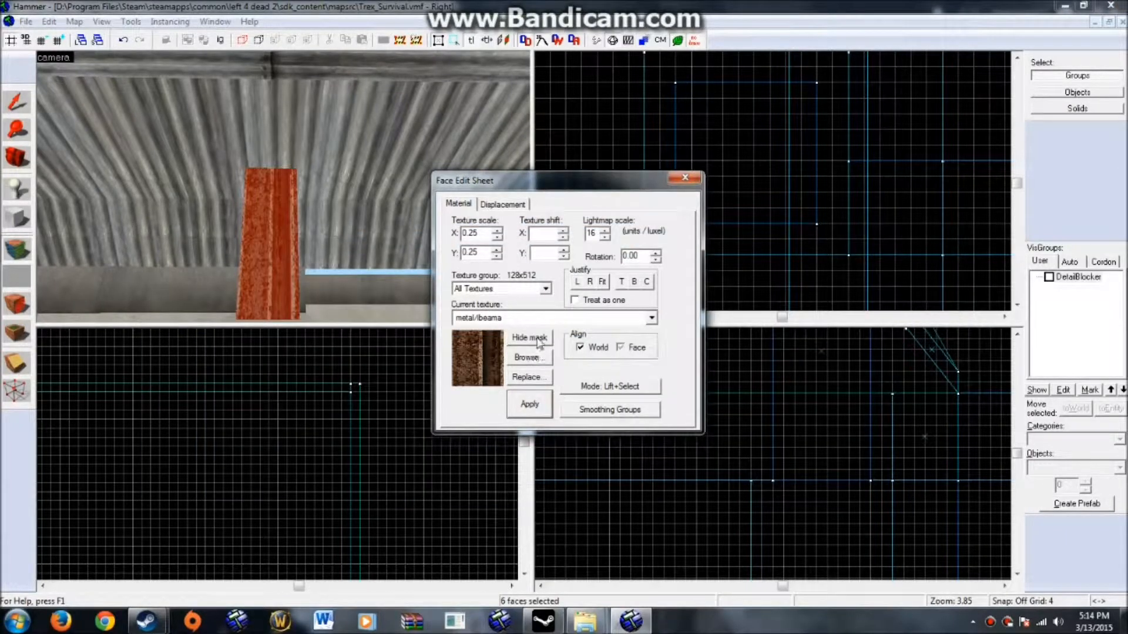
Step: Centre the I-beam texture on the column's faces and finish the face editing
{"action": "key", "text": "z"}
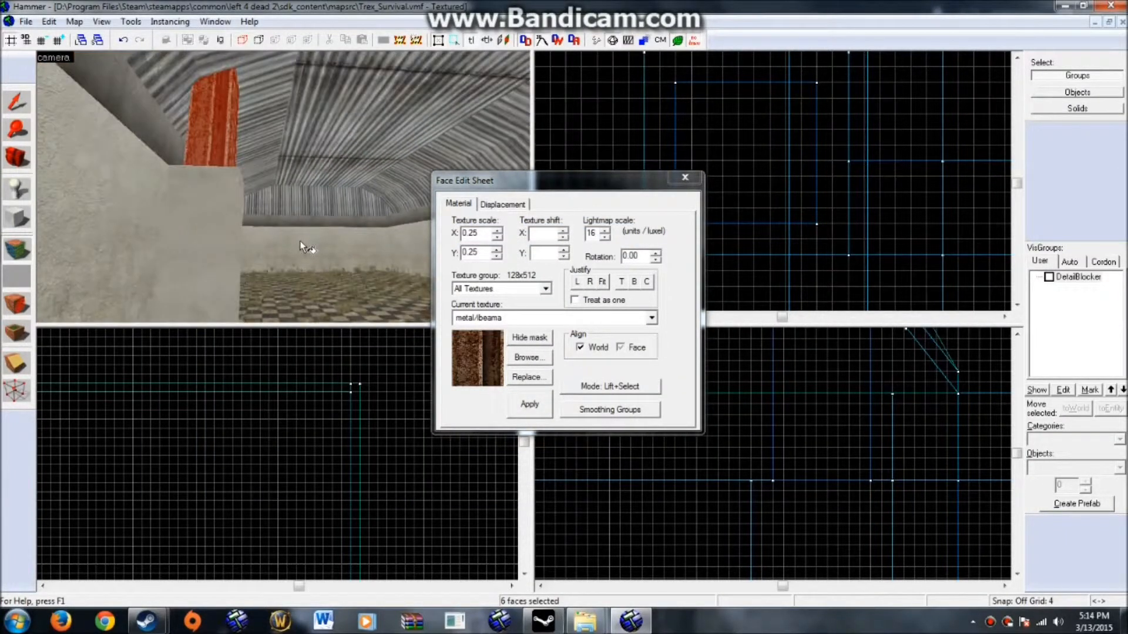
{"action": "left_click", "coordinate": [648, 283]}
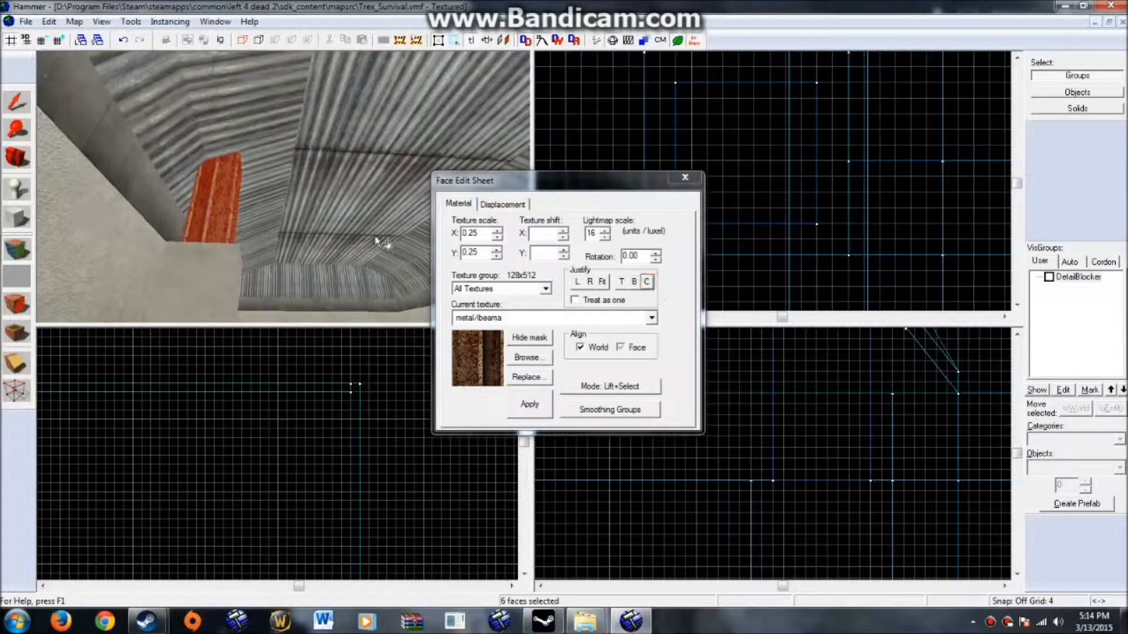
{"action": "scroll", "coordinate": [343, 219], "scroll_direction": "up", "scroll_amount": 5}
{"action": "scroll", "coordinate": [343, 221], "scroll_direction": "down", "scroll_amount": 6}
{"action": "left_click", "coordinate": [676, 181]}
{"action": "scroll", "coordinate": [347, 184], "scroll_direction": "up", "scroll_amount": 3}
{"action": "scroll", "coordinate": [283, 199], "scroll_direction": "down", "scroll_amount": 3}
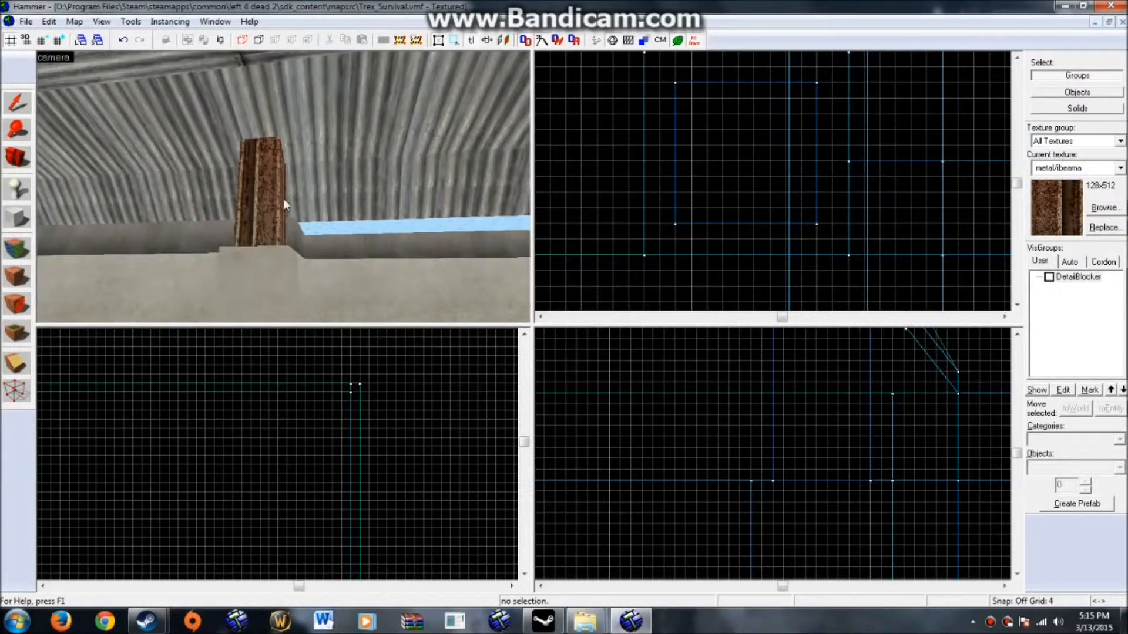
Step: Thin the column to a 36 by 4 flange and copy it for the opposite flange and the middle piece
{"action": "left_click", "coordinate": [283, 198]}
{"action": "left_click_drag", "start_coordinate": [784, 193], "coordinate": [772, 162]}
{"action": "scroll", "coordinate": [772, 185], "scroll_direction": "up", "scroll_amount": 5}
Step: Narrow the middle piece to 12 units and stretch it to 28 units, forming the web between the two flanges
{"action": "left_click_drag", "start_coordinate": [932, 167], "coordinate": [860, 184]}
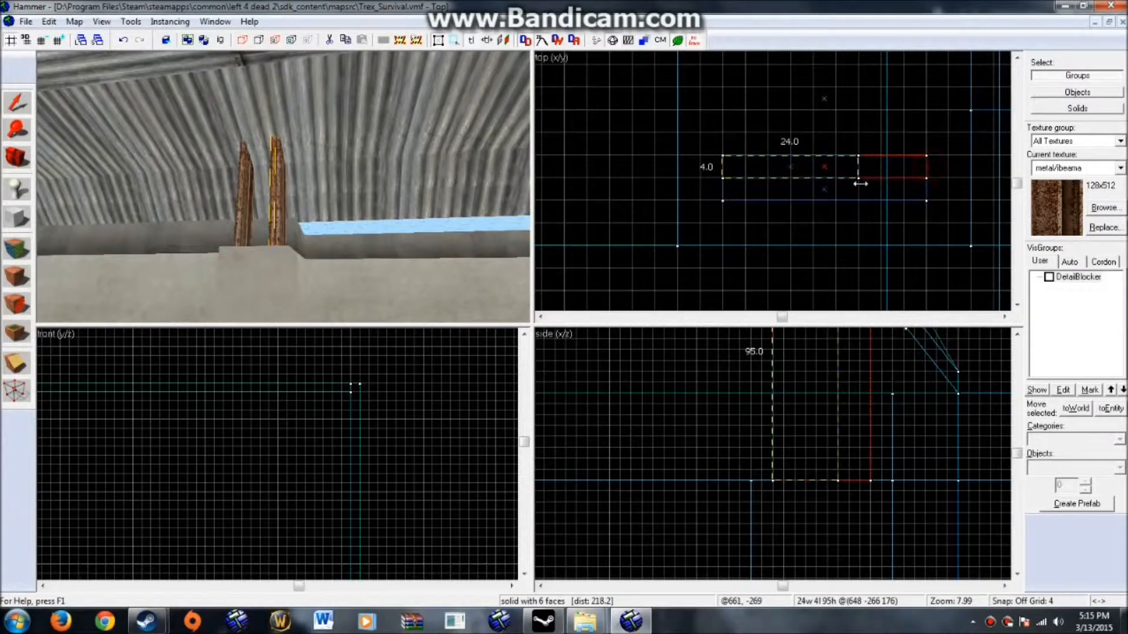
{"action": "left_click_drag", "start_coordinate": [720, 167], "coordinate": [755, 172]}
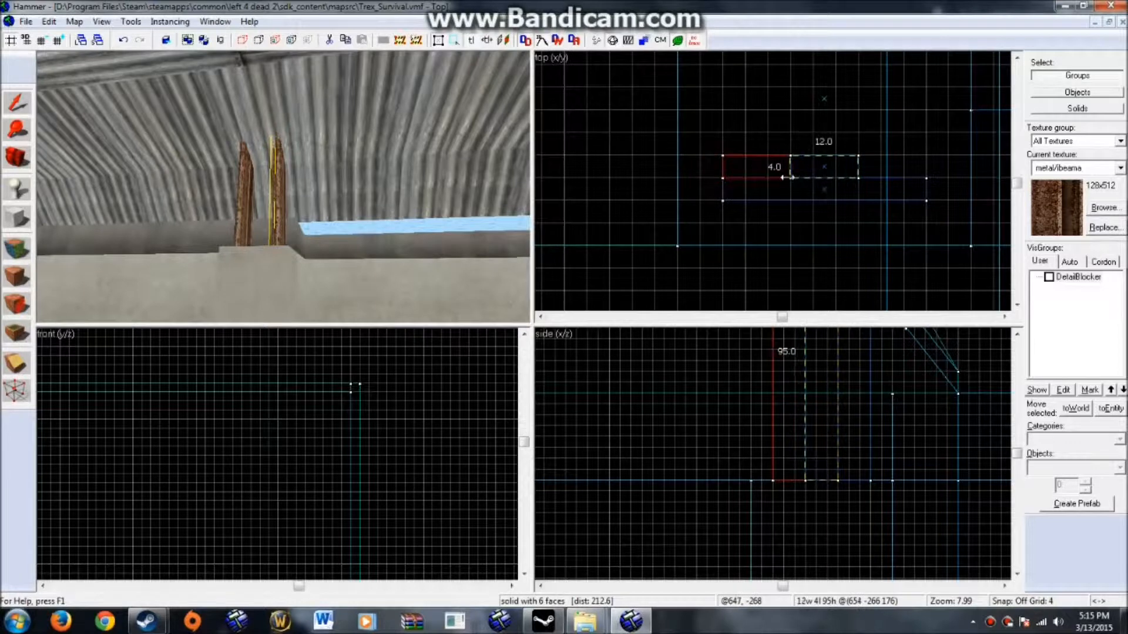
{"action": "left_click_drag", "start_coordinate": [824, 151], "coordinate": [842, 150]}
{"action": "key", "text": "z"}
{"action": "key", "text": "z"}
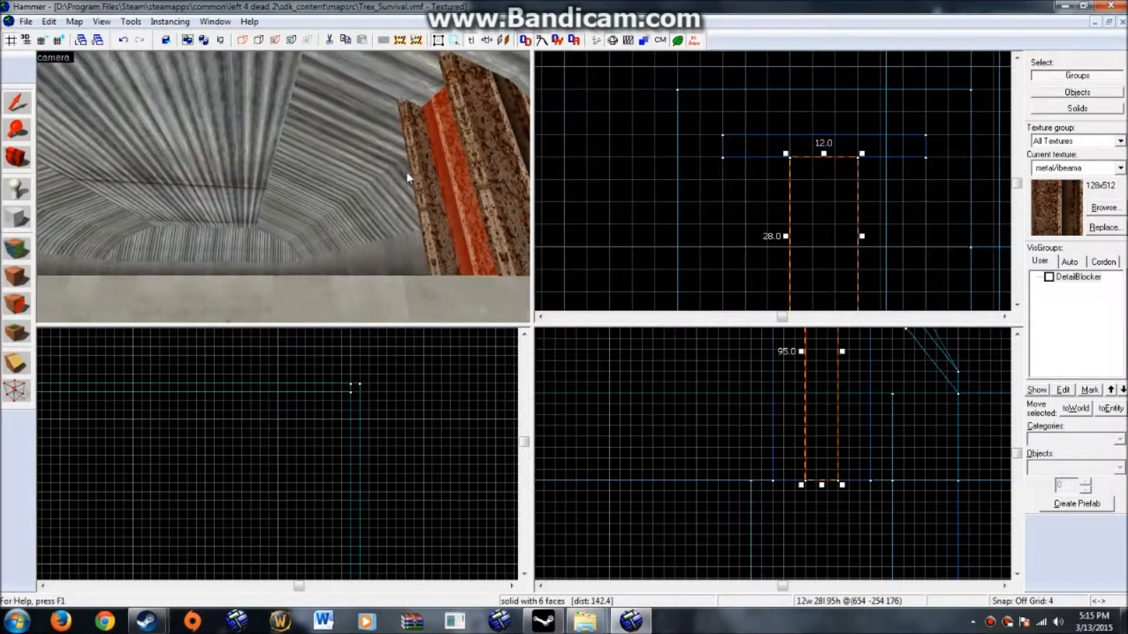
Step: Clip the tops of the three I-beam column pieces along the slope of the roof's underside
{"action": "left_click", "coordinate": [450, 165]}
{"action": "scroll", "coordinate": [937, 435], "scroll_direction": "up", "scroll_amount": 10}
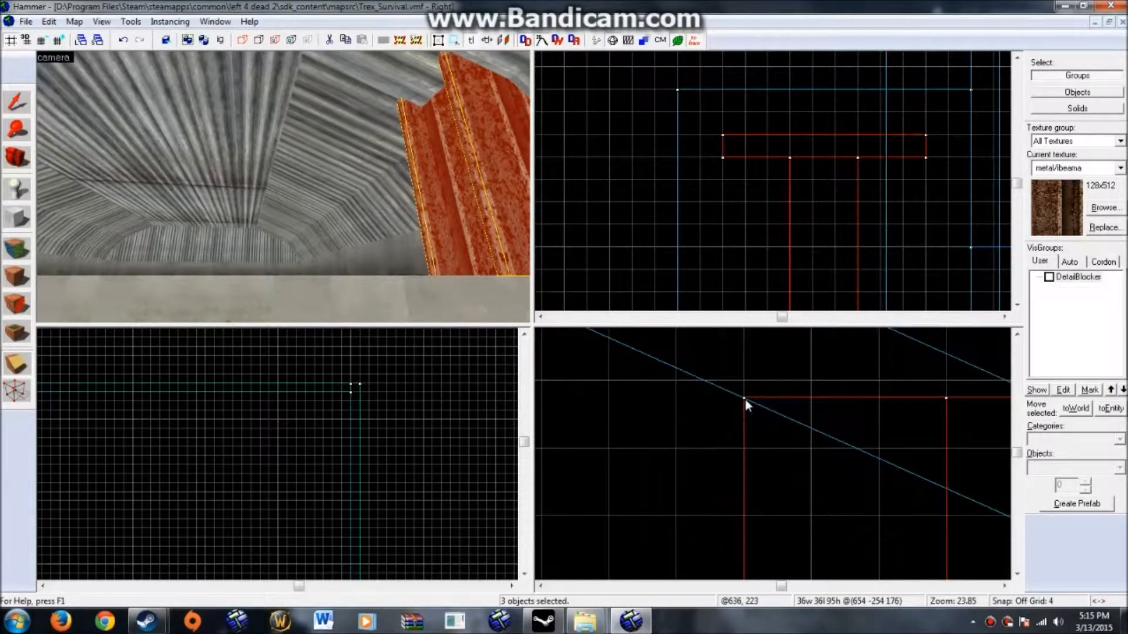
{"action": "scroll", "coordinate": [888, 475], "scroll_direction": "down", "scroll_amount": 5}
{"action": "mouse_move", "coordinate": [743, 398]}
{"action": "left_mouse_down"}
{"action": "mouse_move", "coordinate": [888, 474]}
{"action": "mouse_move", "coordinate": [798, 483]}
{"action": "left_mouse_up"}
{"action": "scroll", "coordinate": [745, 470], "scroll_direction": "up", "scroll_amount": 3}
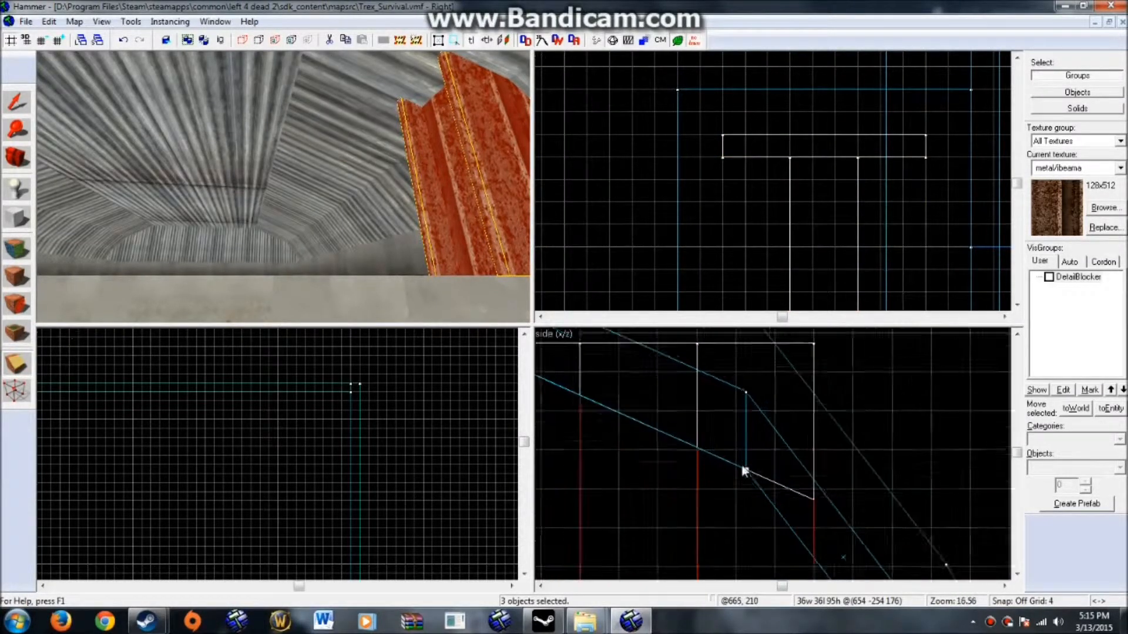
{"action": "key", "text": "Return"}
{"action": "key", "text": "s"}
Step: Tie the three I-beam pieces together as a func_detail entity
{"action": "left_click", "coordinate": [13, 97]}
{"action": "key", "text": "Down"}
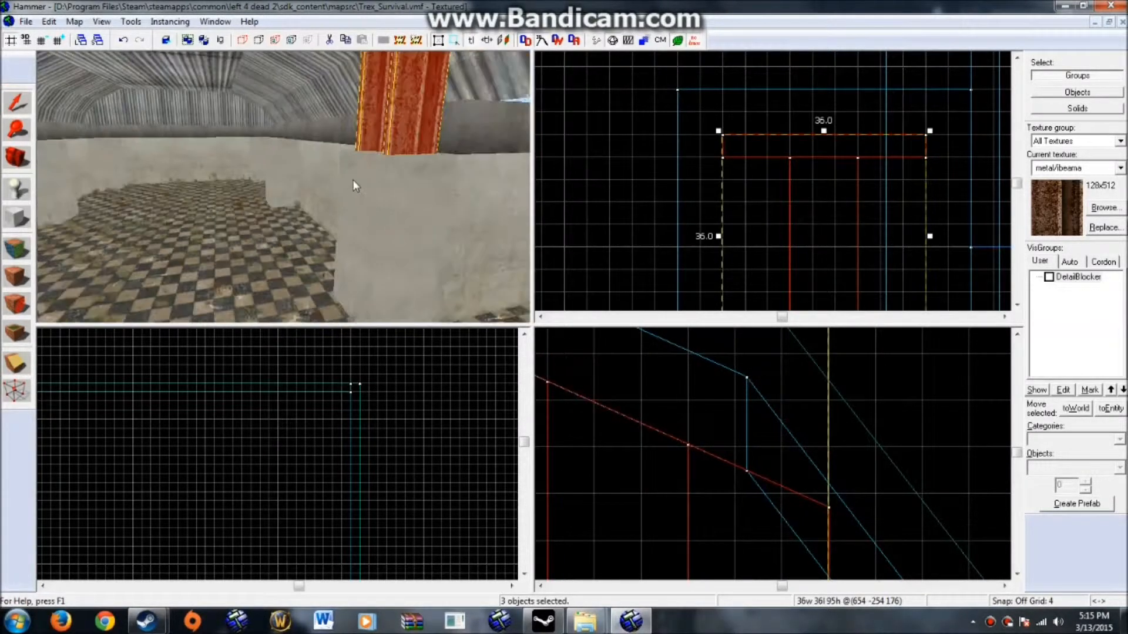
{"action": "key", "text": "ctrl+t"}
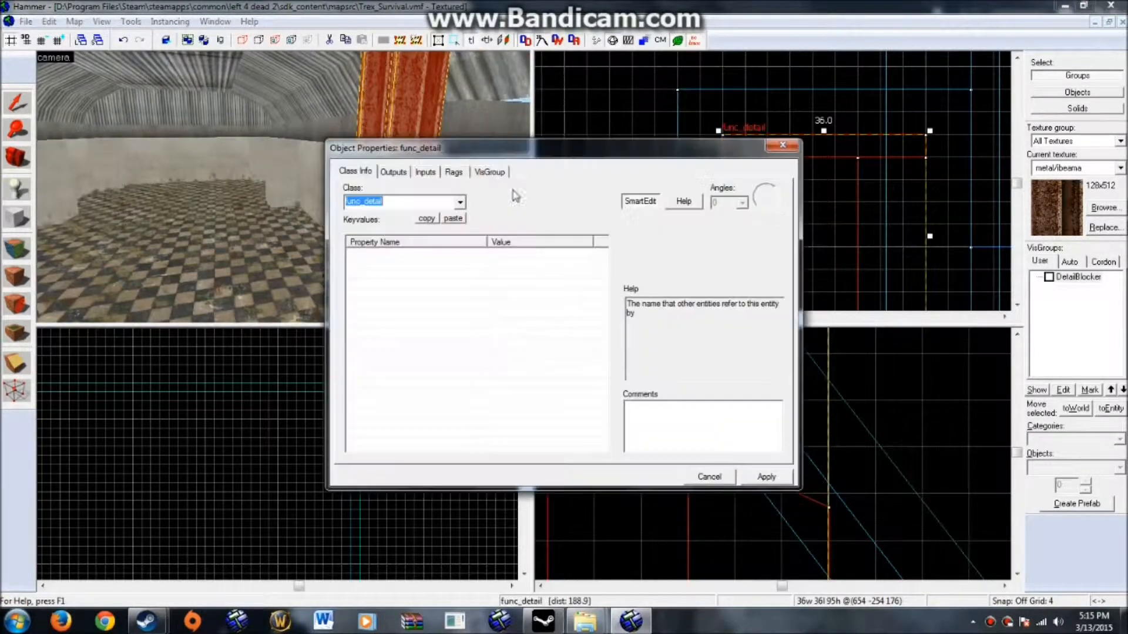
{"action": "left_click", "coordinate": [782, 145]}
Step: Copy the I-beam column onto the middle pillar along the same wall
{"action": "scroll", "coordinate": [774, 180], "scroll_direction": "down", "scroll_amount": 5}
{"action": "left_click", "coordinate": [773, 177]}
{"action": "key", "text": "Up"}
{"action": "key", "text": "Up"}
{"action": "key", "text": "Up"}
{"action": "key", "text": "Up"}
{"action": "key", "text": "Up"}
{"action": "key", "text": "Up"}
{"action": "mouse_move", "coordinate": [773, 167]}
{"action": "left_mouse_down"}
{"action": "mouse_move", "coordinate": [774, 153]}
{"action": "mouse_move", "coordinate": [774, 181]}
{"action": "mouse_move", "coordinate": [777, 150]}
{"action": "mouse_move", "coordinate": [775, 188]}
{"action": "left_mouse_up"}
{"action": "scroll", "coordinate": [773, 155], "scroll_direction": "up", "scroll_amount": 2}
{"action": "scroll", "coordinate": [773, 156], "scroll_direction": "up", "scroll_amount": 1}
Step: Copy the I-beam column onto the far end pillar of the same wall
{"action": "scroll", "coordinate": [777, 150], "scroll_direction": "down", "scroll_amount": 5}
{"action": "key", "text": "Up"}
{"action": "key", "text": "Up"}
{"action": "key", "text": "Up"}
{"action": "key", "text": "Up"}
{"action": "key", "text": "Up"}
{"action": "scroll", "coordinate": [775, 191], "scroll_direction": "up", "scroll_amount": 6}
{"action": "left_click_drag", "start_coordinate": [780, 188], "coordinate": [782, 188], "text": "shift"}
Step: Select all three I-beam columns and place mirrored copies on the pillars along the opposite wall
{"action": "left_click", "coordinate": [260, 120], "text": "ctrl"}
{"action": "left_click", "coordinate": [419, 129], "text": "ctrl"}
{"action": "scroll", "coordinate": [844, 158], "scroll_direction": "down", "scroll_amount": 4}
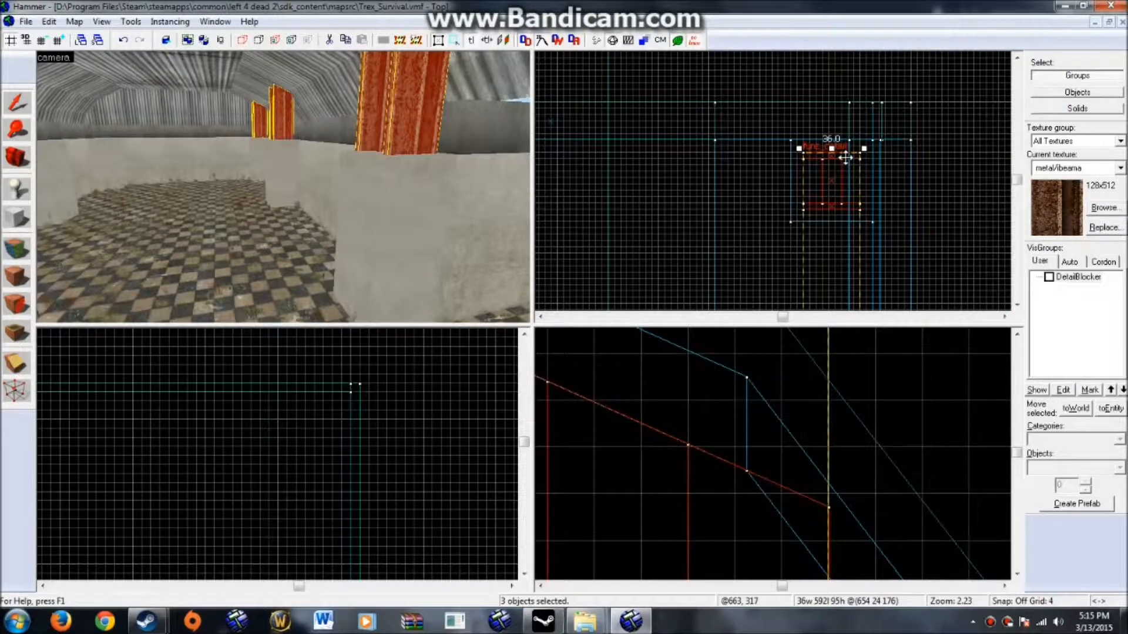
{"action": "left_click_drag", "start_coordinate": [842, 167], "coordinate": [774, 227], "text": "shift"}
{"action": "key", "text": "Left"}
{"action": "key", "text": "Left"}
{"action": "key", "text": "Left"}
{"action": "key", "text": "Left"}
{"action": "scroll", "coordinate": [701, 276], "scroll_direction": "down", "scroll_amount": 6}
{"action": "scroll", "coordinate": [749, 247], "scroll_direction": "up", "scroll_amount": 12}
{"action": "mouse_move", "coordinate": [153, 117]}
{"action": "left_mouse_down"}
{"action": "mouse_move", "coordinate": [188, 137]}
{"action": "mouse_move", "coordinate": [154, 118]}
{"action": "left_mouse_up"}
Step: Raise all top vertices of the three copied columns to the roof's underside with vertex editing
{"action": "left_click", "coordinate": [16, 392]}
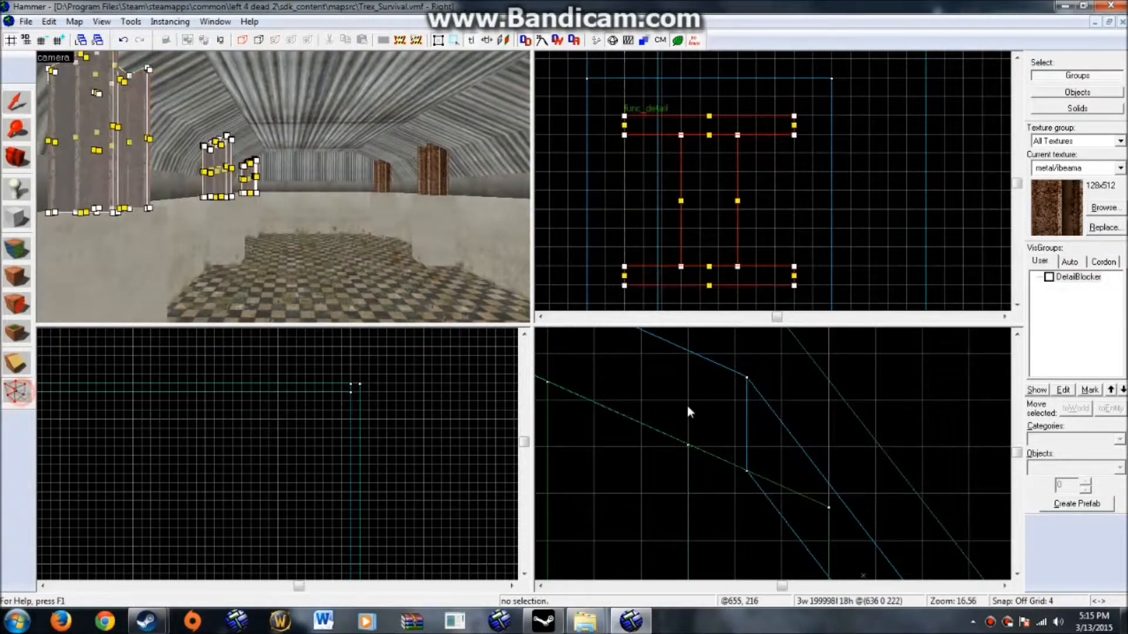
{"action": "scroll", "coordinate": [687, 417], "scroll_direction": "down", "scroll_amount": 4}
{"action": "scroll", "coordinate": [724, 416], "scroll_direction": "up", "scroll_amount": 6}
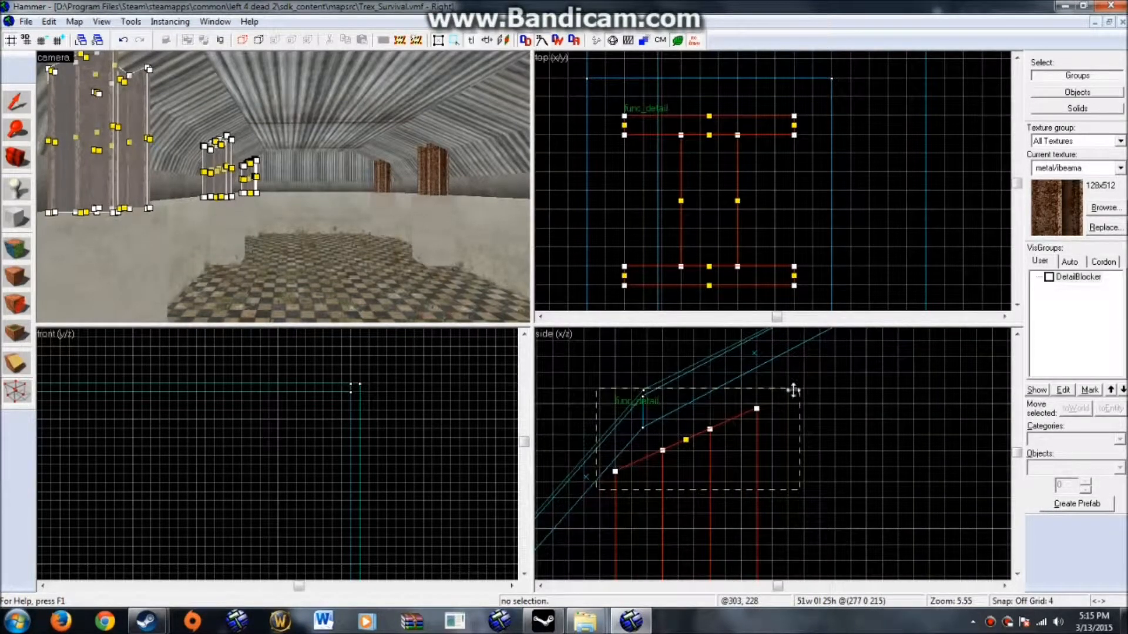
{"action": "key", "text": "Return"}
{"action": "left_click_drag", "start_coordinate": [756, 410], "coordinate": [756, 400]}
{"action": "key", "text": "Up"}
{"action": "key", "text": "Down"}
{"action": "key", "text": "Down"}
{"action": "scroll", "coordinate": [757, 433], "scroll_direction": "up", "scroll_amount": 7}
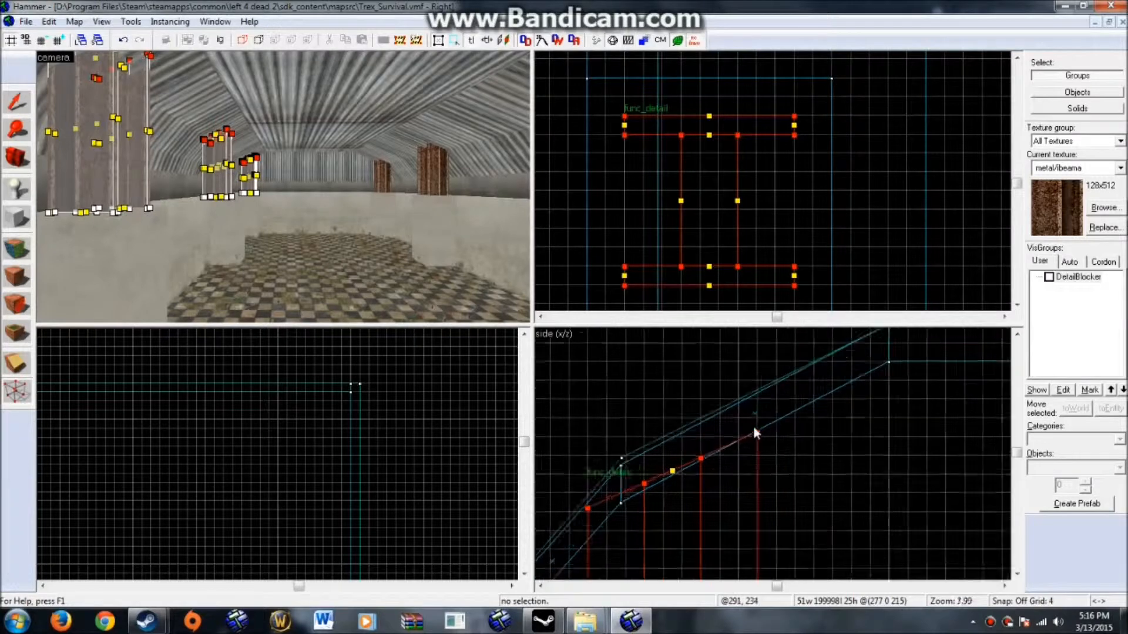
Step: Raise the inner top vertices of the copied columns into the roof and finish the vertex editing
{"action": "left_click", "coordinate": [24, 111]}
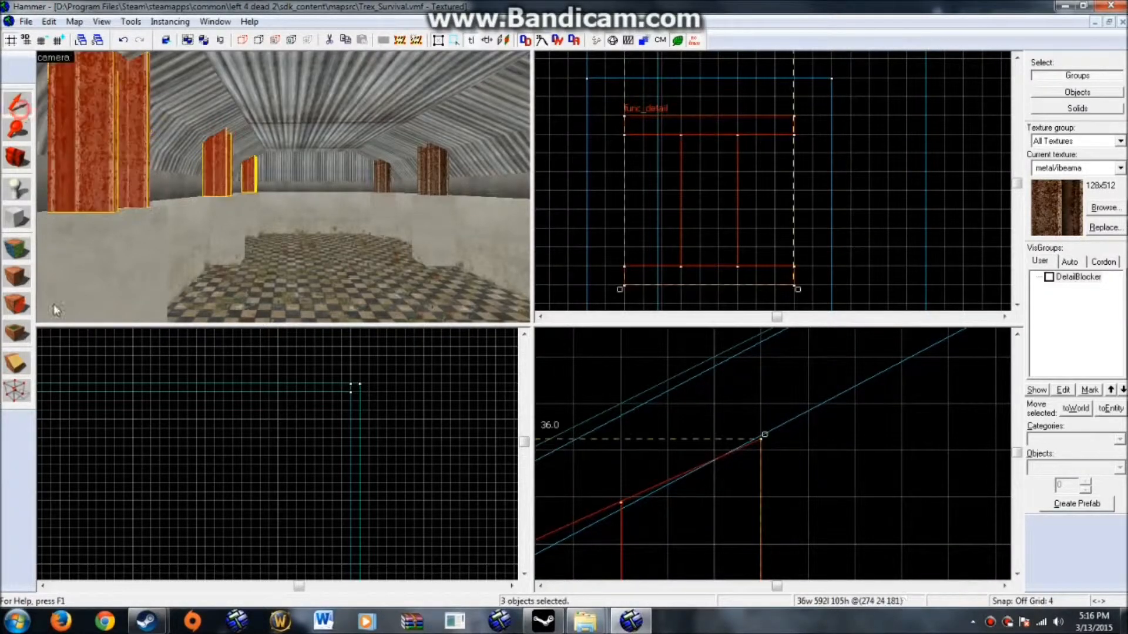
{"action": "left_click", "coordinate": [18, 395]}
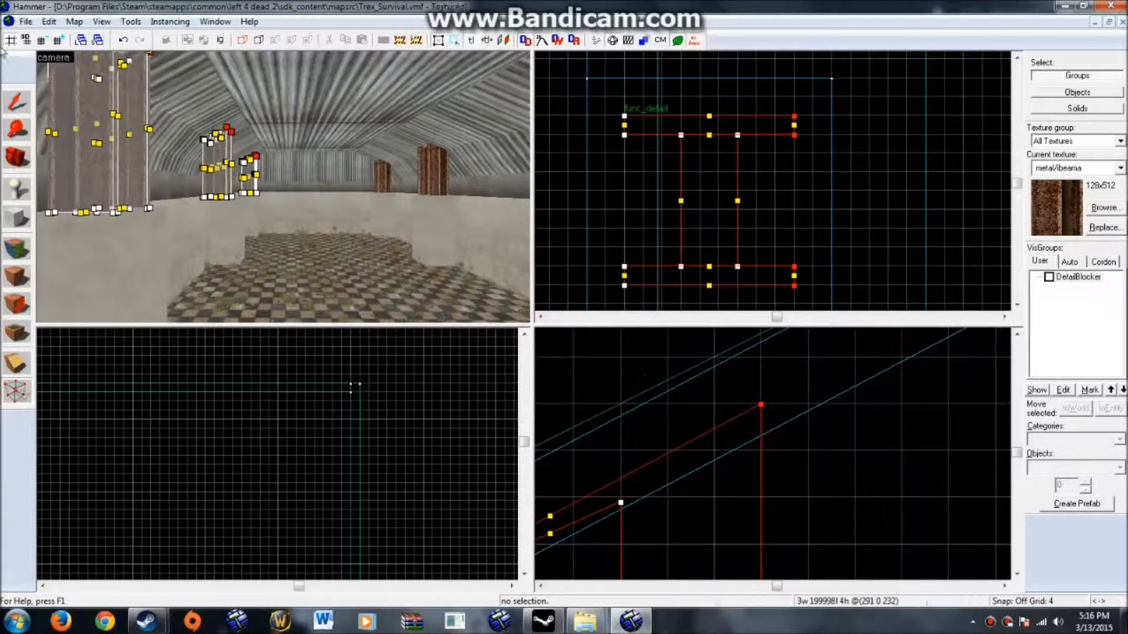
{"action": "left_click", "coordinate": [18, 101]}
{"action": "left_click", "coordinate": [884, 172]}
Step: Centre the plaster/milwall002 texture on the top face of the nearest pillar
{"action": "key", "text": "Left"}
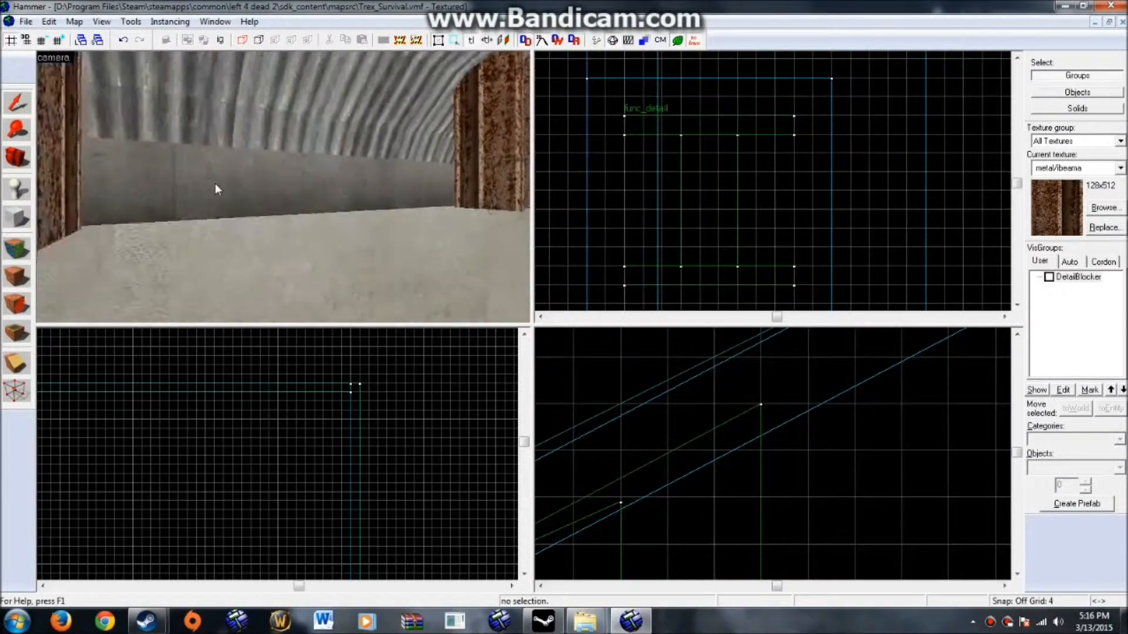
{"action": "key", "text": "Right"}
{"action": "key", "text": "Right"}
{"action": "key", "text": "Down"}
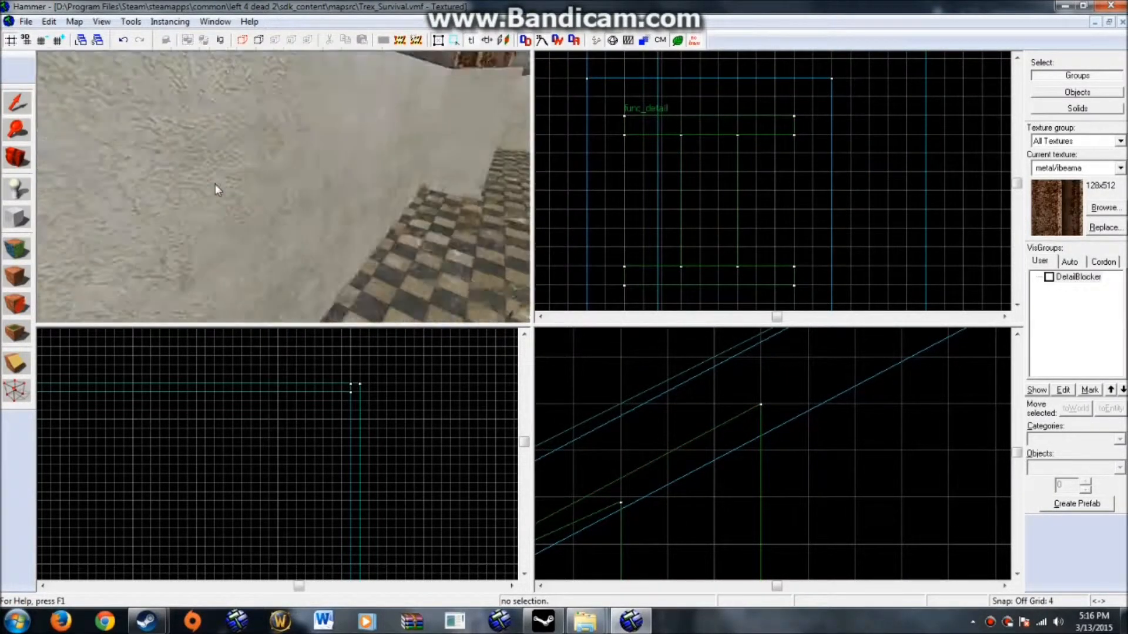
{"action": "key", "text": "Up"}
{"action": "left_click", "coordinate": [12, 257]}
{"action": "left_click", "coordinate": [283, 167]}
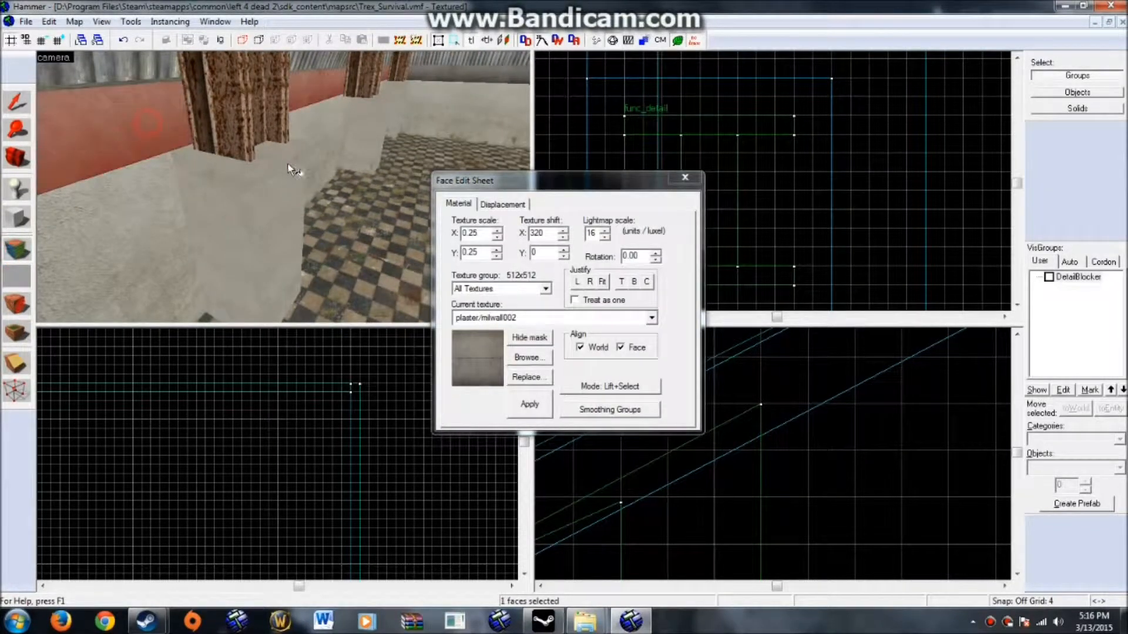
{"action": "key", "text": "z"}
{"action": "key", "text": "z"}
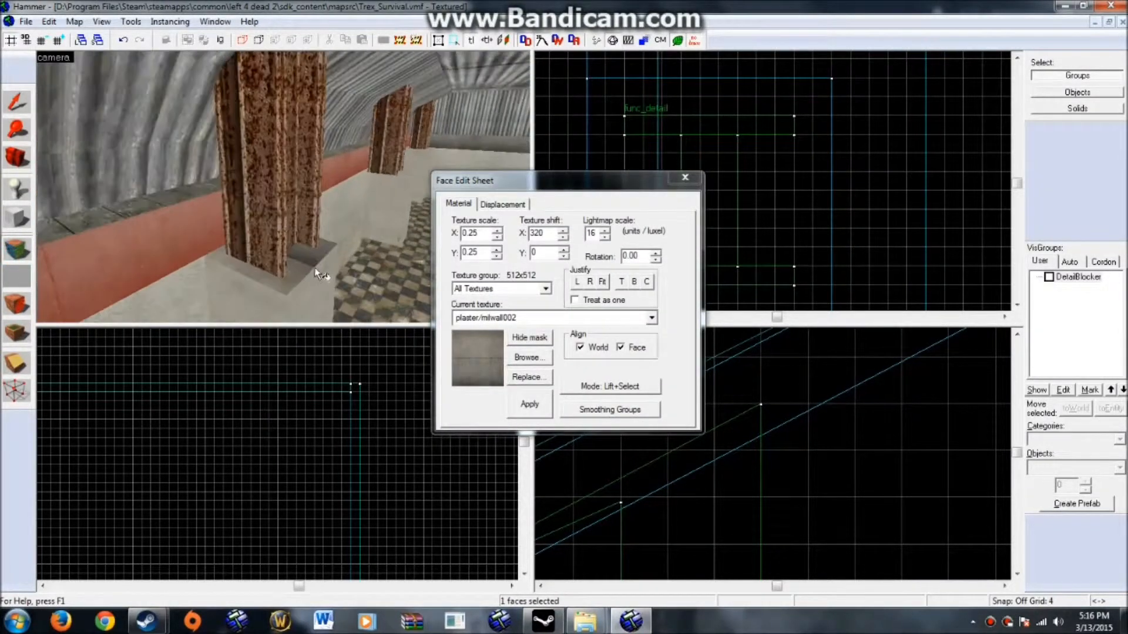
{"action": "left_click", "coordinate": [304, 255]}
{"action": "left_click", "coordinate": [647, 283]}
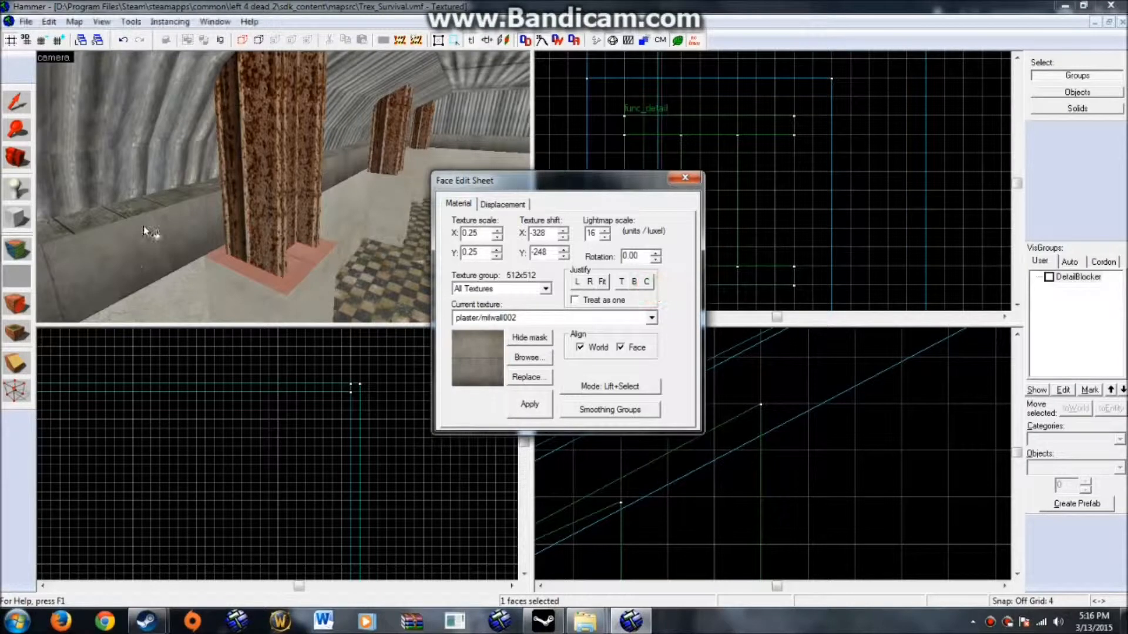
Step: Centre the plaster texture on the top face of another pillar and finish the face editing
{"action": "key", "text": "z"}
{"action": "key", "text": "w"}
{"action": "key", "text": "z"}
{"action": "key", "text": "z"}
{"action": "key", "text": "z"}
{"action": "key", "text": "z"}
{"action": "key", "text": "z"}
{"action": "key", "text": "w"}
{"action": "key", "text": "z"}
{"action": "key", "text": "z"}
{"action": "left_click", "coordinate": [323, 210]}
{"action": "left_click", "coordinate": [648, 284]}
{"action": "key", "text": "z"}
{"action": "key", "text": "z"}
{"action": "key", "text": "z"}
{"action": "key", "text": "z"}
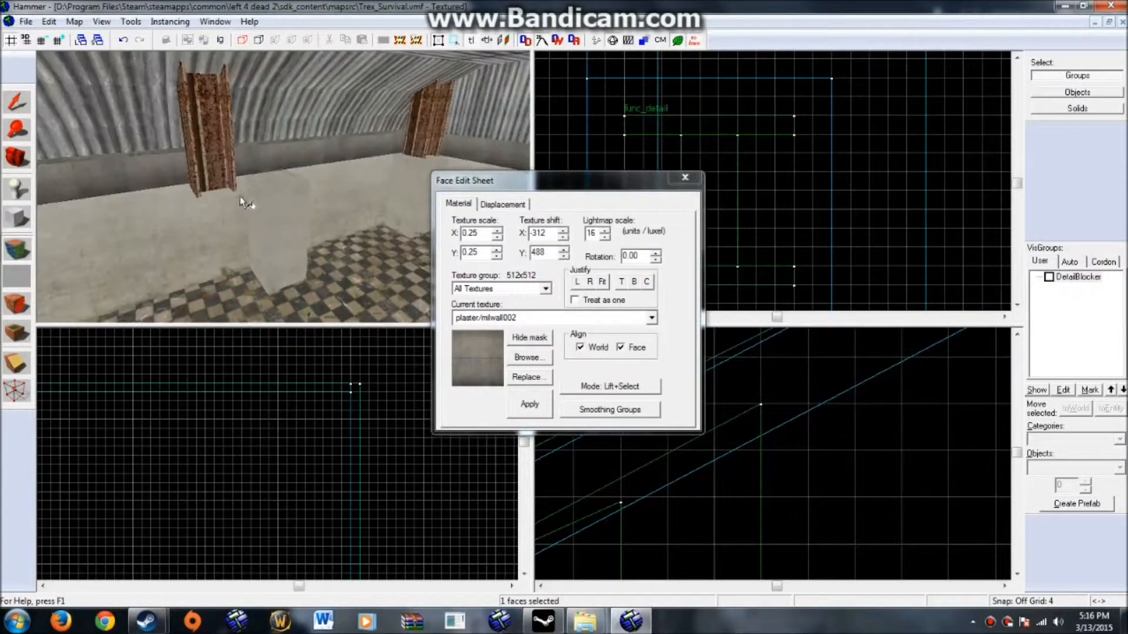
{"action": "key", "text": "z"}
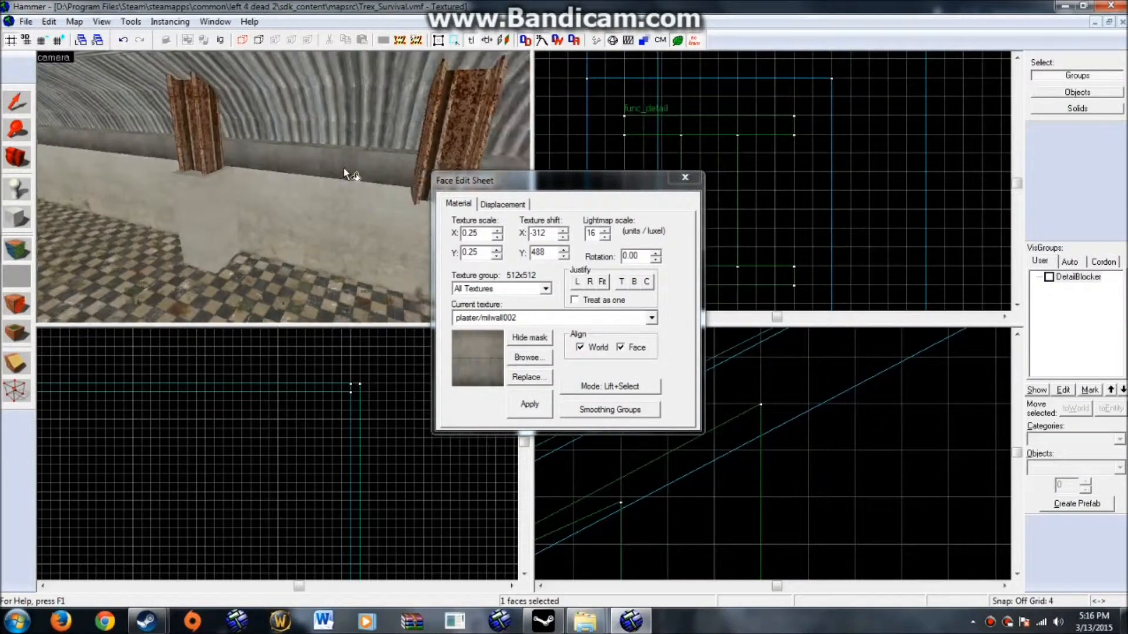
{"action": "key", "text": "z"}
{"action": "left_click", "coordinate": [16, 106]}
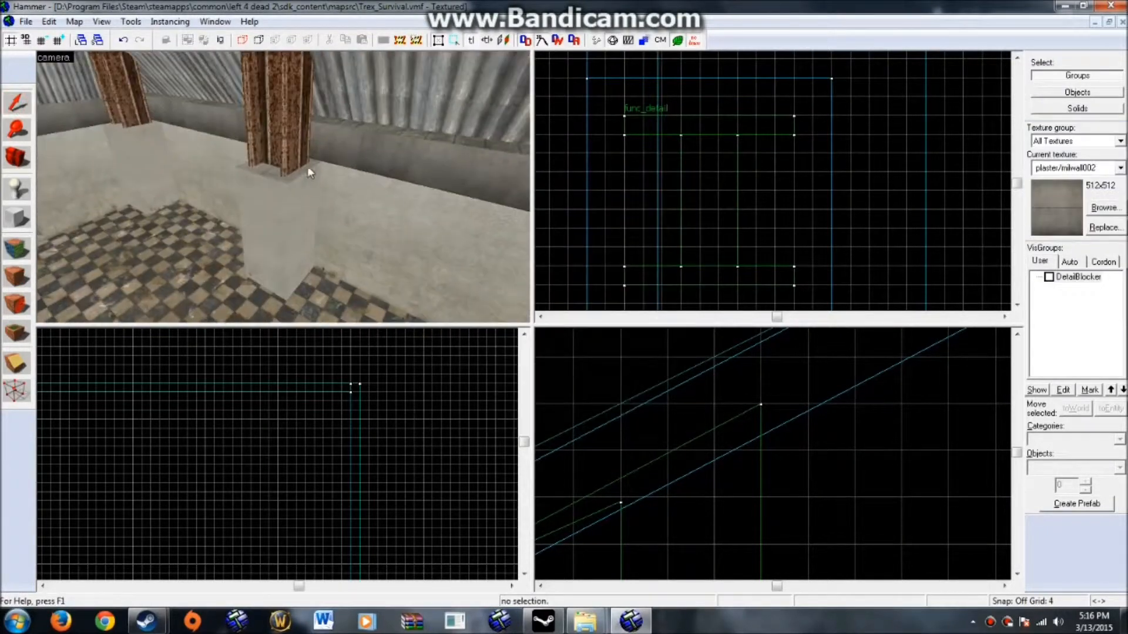
Step: Compare the position of the middle pillar with its I-beam column and the other pillars in the plan view
{"action": "left_click", "coordinate": [191, 213]}
{"action": "scroll", "coordinate": [787, 198], "scroll_direction": "down", "scroll_amount": 6}
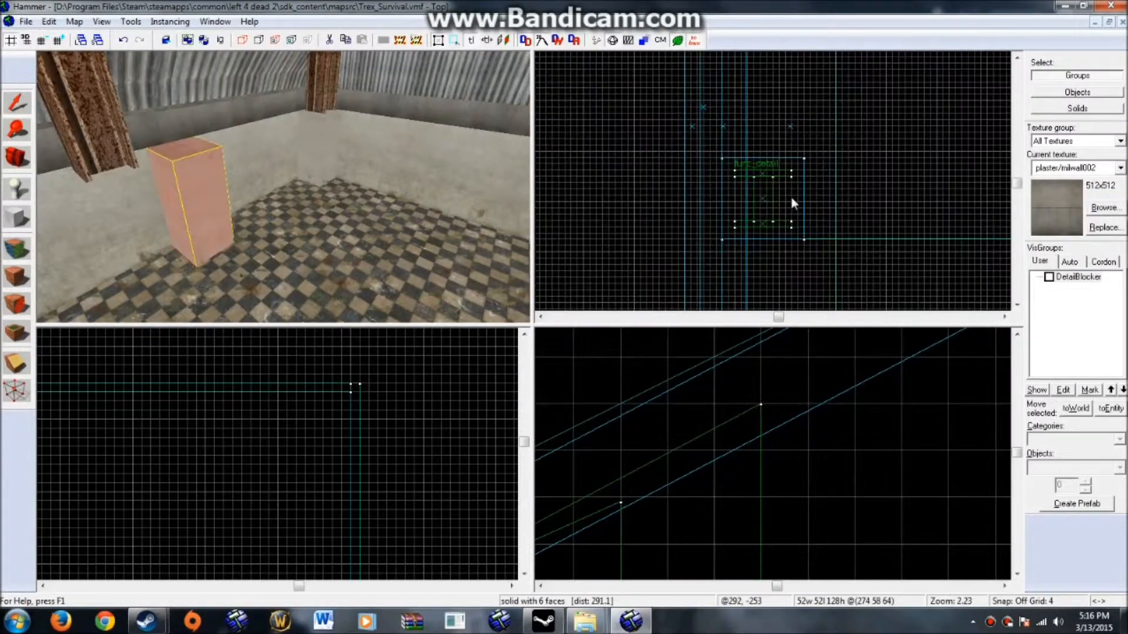
{"action": "scroll", "coordinate": [822, 204], "scroll_direction": "down", "scroll_amount": 4}
{"action": "scroll", "coordinate": [820, 188], "scroll_direction": "down", "scroll_amount": 6}
{"action": "scroll", "coordinate": [740, 150], "scroll_direction": "up", "scroll_amount": 4}
{"action": "scroll", "coordinate": [814, 158], "scroll_direction": "up", "scroll_amount": 6}
{"action": "scroll", "coordinate": [848, 161], "scroll_direction": "down", "scroll_amount": 5}
{"action": "scroll", "coordinate": [809, 157], "scroll_direction": "up", "scroll_amount": 8}
{"action": "scroll", "coordinate": [809, 157], "scroll_direction": "down", "scroll_amount": 9}
{"action": "scroll", "coordinate": [741, 157], "scroll_direction": "up", "scroll_amount": 7}
{"action": "scroll", "coordinate": [781, 183], "scroll_direction": "down", "scroll_amount": 6}
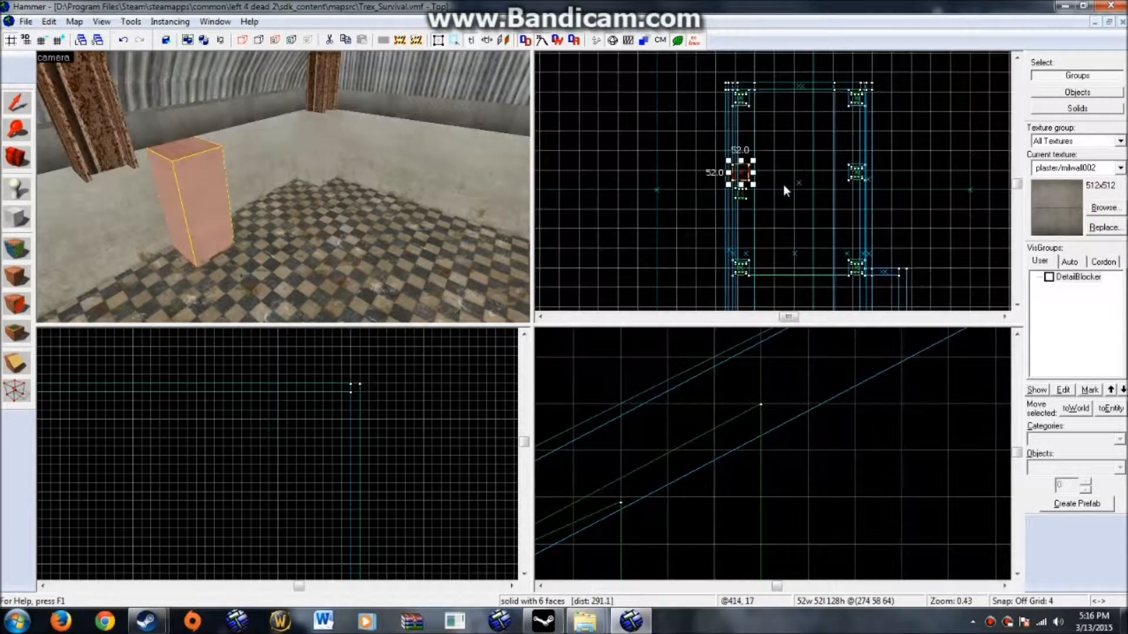
{"action": "scroll", "coordinate": [778, 182], "scroll_direction": "up", "scroll_amount": 9}
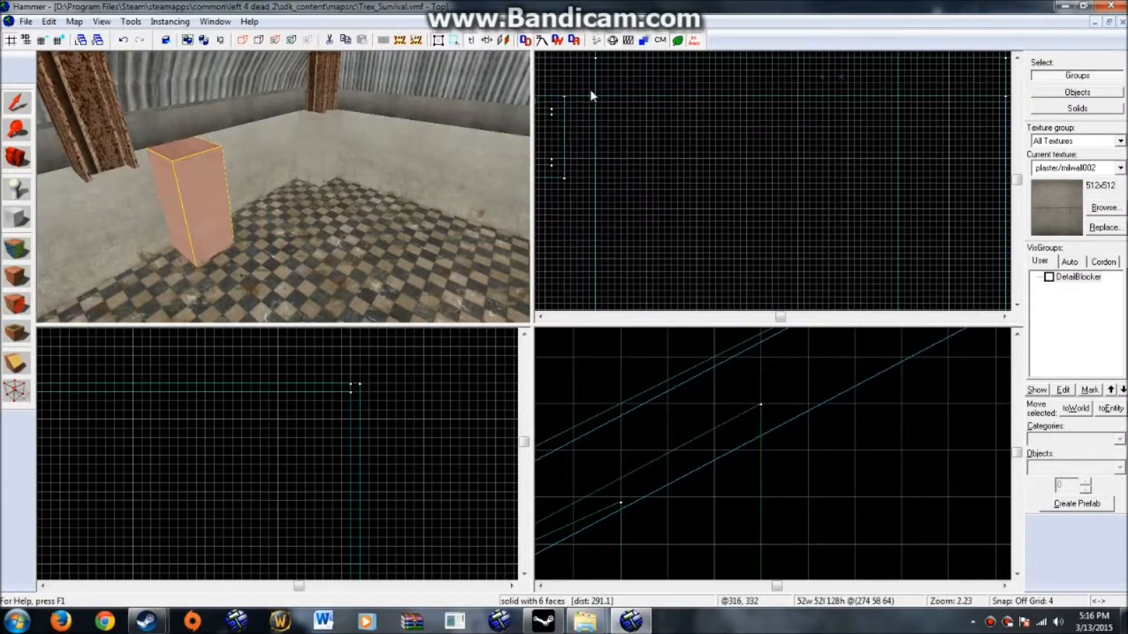
{"action": "scroll", "coordinate": [640, 115], "scroll_direction": "down", "scroll_amount": 10}
{"action": "scroll", "coordinate": [663, 211], "scroll_direction": "up", "scroll_amount": 5}
{"action": "scroll", "coordinate": [677, 168], "scroll_direction": "down", "scroll_amount": 4}
{"action": "scroll", "coordinate": [650, 194], "scroll_direction": "up", "scroll_amount": 9}
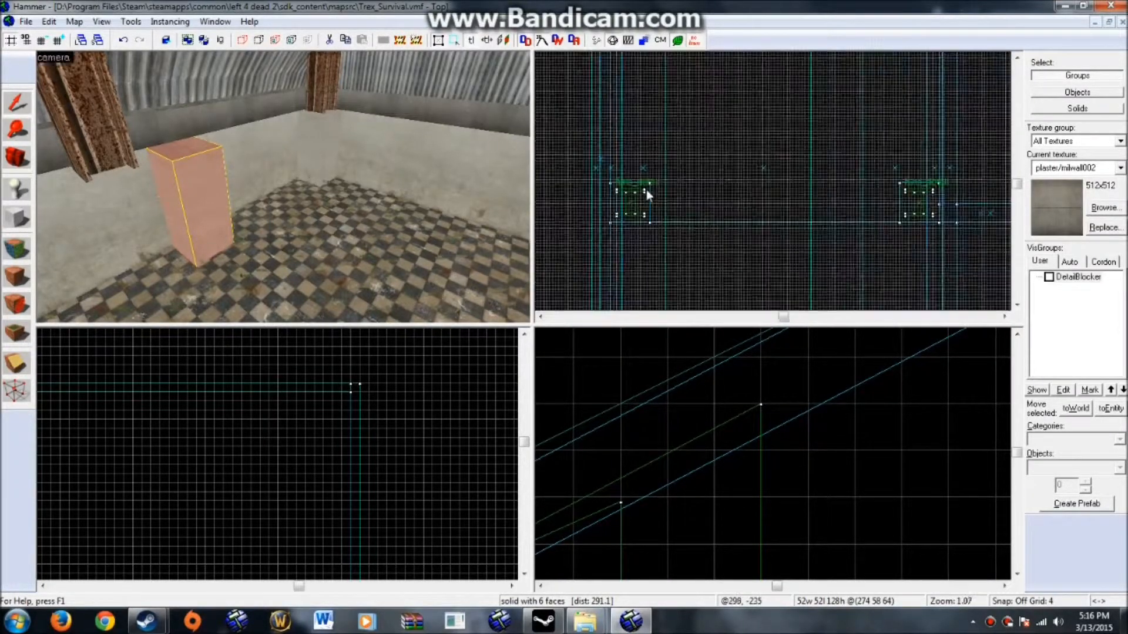
{"action": "key", "text": "z"}
{"action": "key", "text": "z"}
Step: Align the offset middle I-beam column with its pillar in the plan view and clear the selection
{"action": "left_click", "coordinate": [306, 142]}
{"action": "scroll", "coordinate": [708, 187], "scroll_direction": "down", "scroll_amount": 5}
{"action": "scroll", "coordinate": [692, 144], "scroll_direction": "up", "scroll_amount": 3}
{"action": "scroll", "coordinate": [692, 143], "scroll_direction": "down", "scroll_amount": 4}
{"action": "scroll", "coordinate": [681, 94], "scroll_direction": "up", "scroll_amount": 5}
{"action": "scroll", "coordinate": [640, 102], "scroll_direction": "up", "scroll_amount": 1}
{"action": "left_click_drag", "start_coordinate": [669, 137], "coordinate": [670, 159]}
{"action": "scroll", "coordinate": [246, 400], "scroll_direction": "down", "scroll_amount": 10}
{"action": "scroll", "coordinate": [307, 396], "scroll_direction": "down", "scroll_amount": 5}
{"action": "scroll", "coordinate": [441, 465], "scroll_direction": "up", "scroll_amount": 2}
{"action": "scroll", "coordinate": [440, 461], "scroll_direction": "up", "scroll_amount": 13}
{"action": "key", "text": "Escape"}
Step: Centre the plaster texture on the top faces of the remaining pillars
{"action": "left_click_drag", "start_coordinate": [207, 212], "coordinate": [405, 452]}
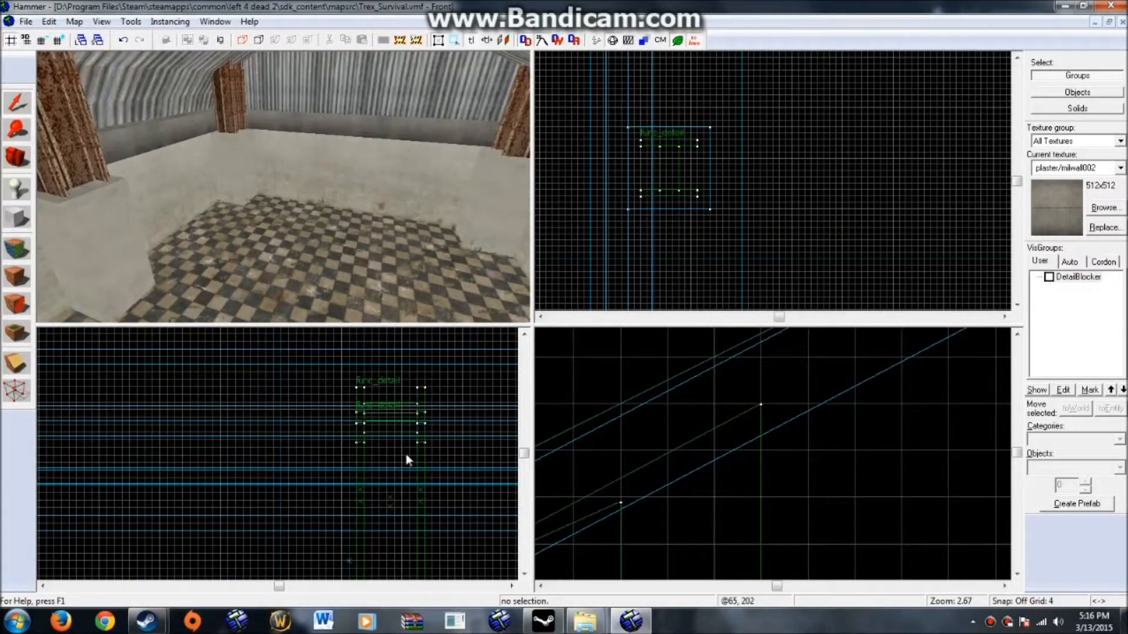
{"action": "scroll", "coordinate": [404, 455], "scroll_direction": "down", "scroll_amount": 5}
{"action": "left_click_drag", "start_coordinate": [270, 150], "coordinate": [107, 203]}
{"action": "left_click", "coordinate": [14, 243]}
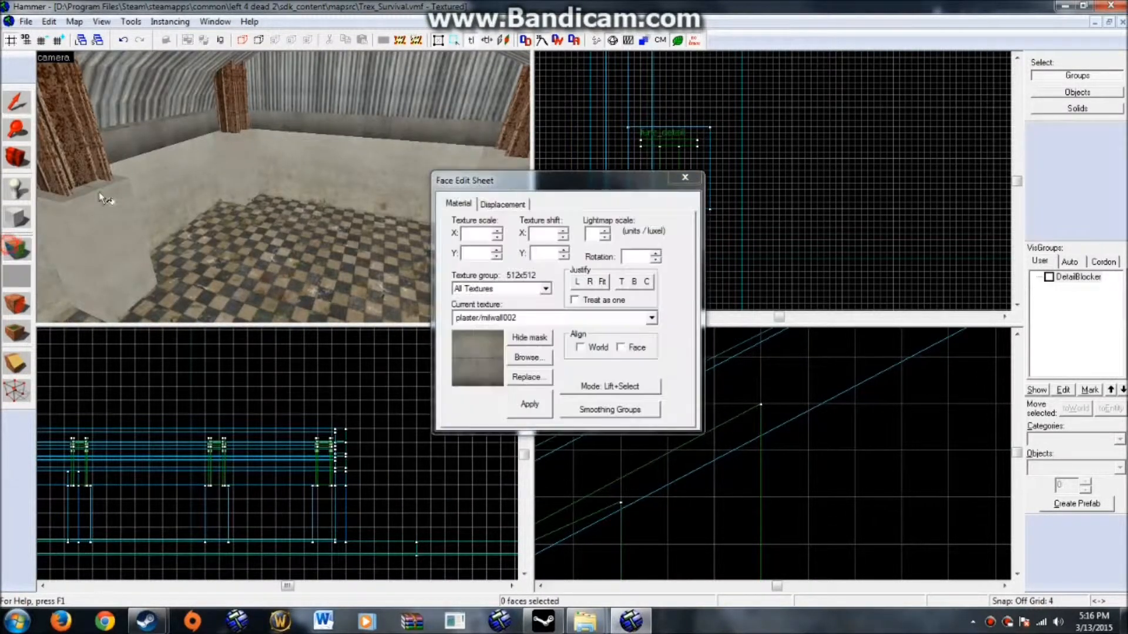
{"action": "left_click_drag", "start_coordinate": [135, 246], "coordinate": [224, 252]}
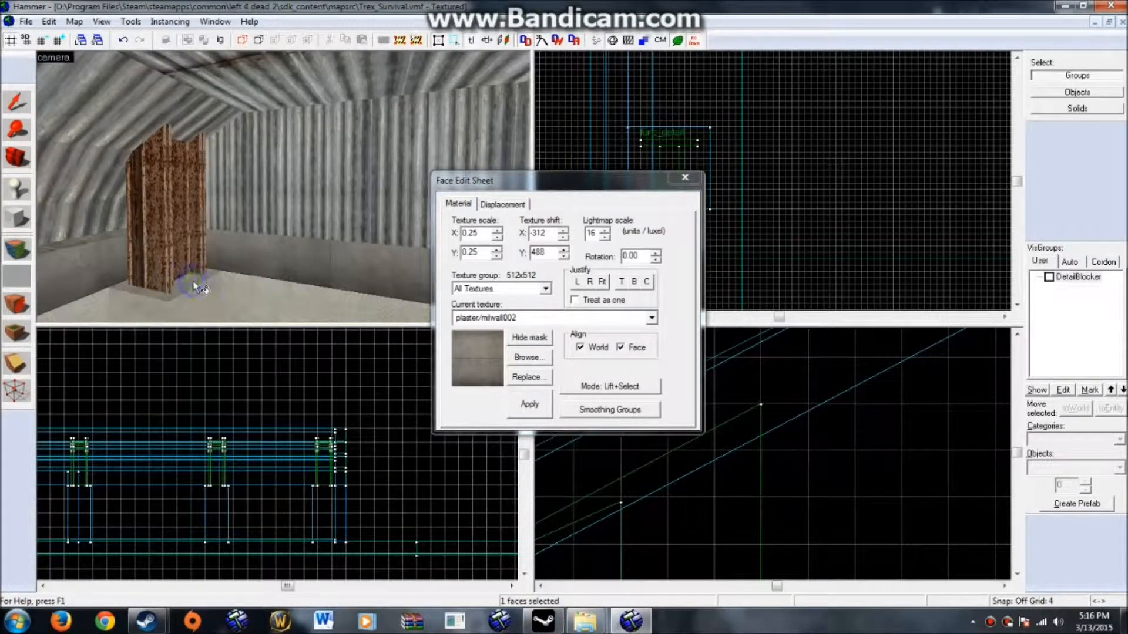
{"action": "left_click", "coordinate": [648, 285]}
{"action": "left_click_drag", "start_coordinate": [194, 231], "coordinate": [323, 252]}
{"action": "scroll", "coordinate": [323, 252], "scroll_direction": "up", "scroll_amount": 3}
{"action": "left_click_drag", "start_coordinate": [246, 254], "coordinate": [293, 218]}
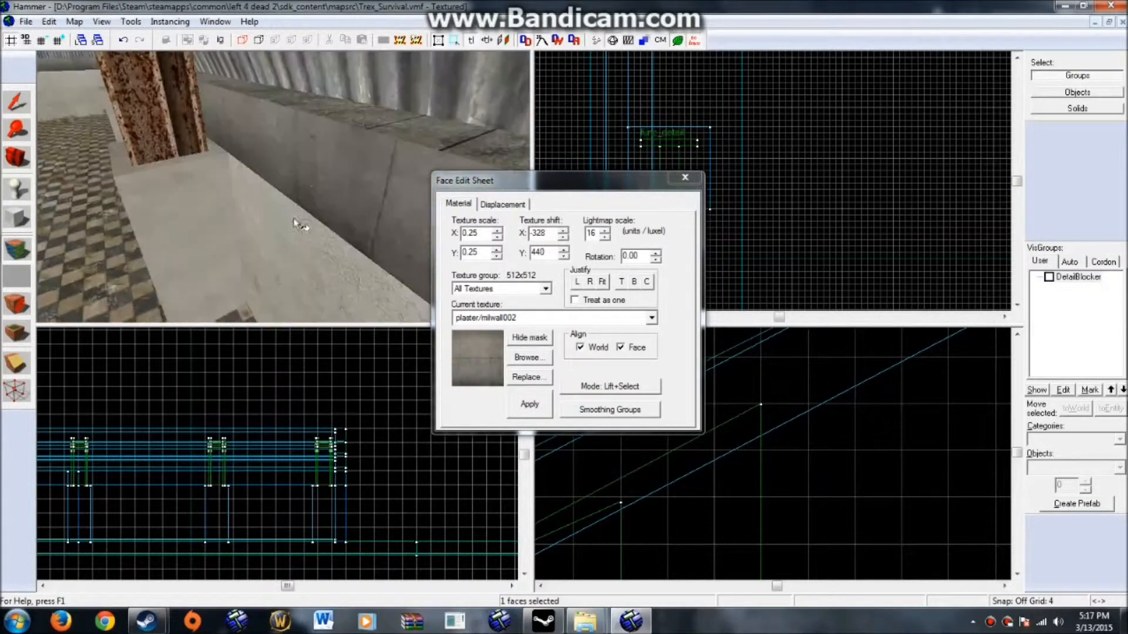
Step: Rotate the plaster texture on the top face of the wall ledge behind the column to 90 degrees
{"action": "left_click", "coordinate": [368, 151]}
{"action": "left_click_drag", "start_coordinate": [404, 120], "coordinate": [189, 197]}
{"action": "left_click", "coordinate": [189, 181]}
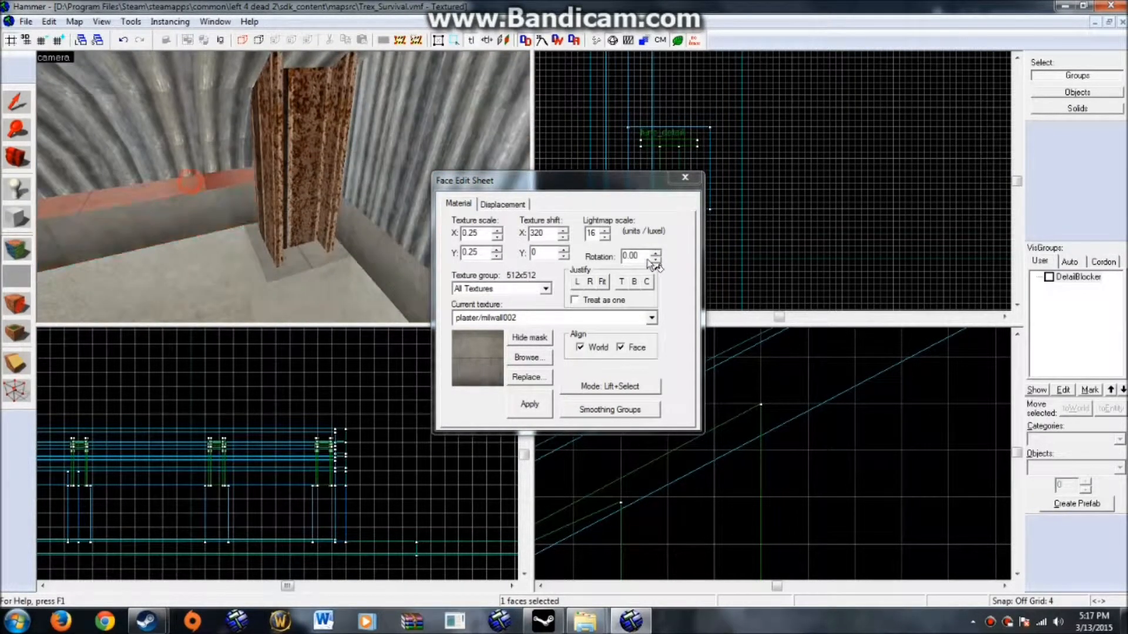
{"action": "left_click", "coordinate": [627, 257]}
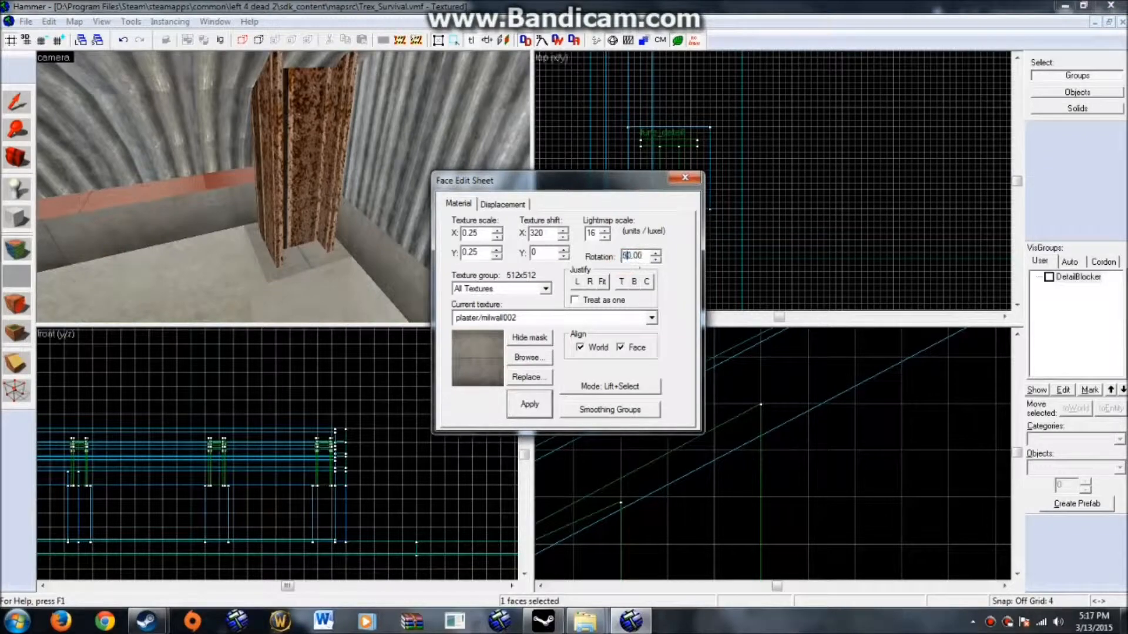
Step: Pick up the dev/dev_corrugatedmetal texture from the main roof's lower panel and select that panel
{"action": "left_click_drag", "start_coordinate": [247, 251], "coordinate": [2, 230]}
{"action": "key", "text": "shift+s"}
{"action": "left_click", "coordinate": [16, 222]}
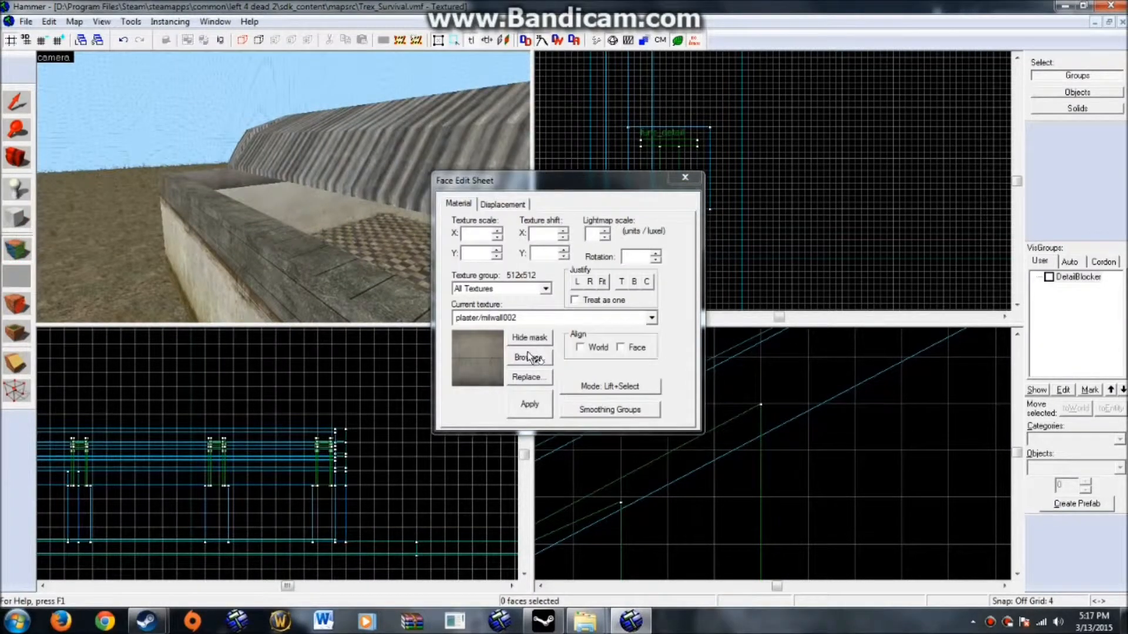
{"action": "left_click", "coordinate": [528, 356]}
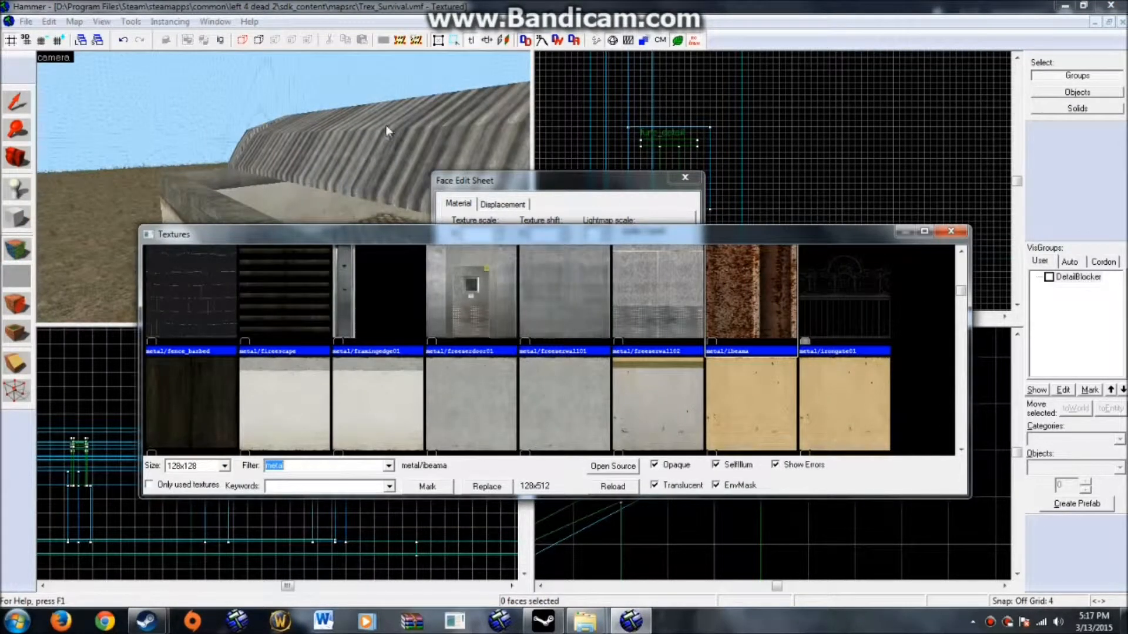
{"action": "left_click", "coordinate": [952, 233]}
{"action": "left_click", "coordinate": [291, 177]}
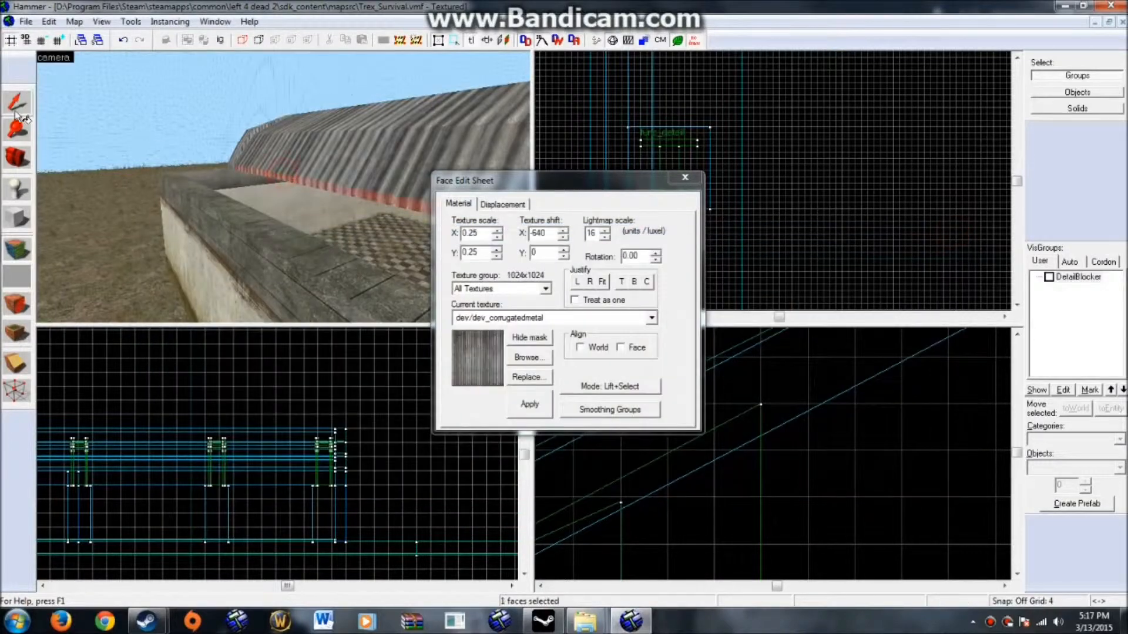
{"action": "left_click", "coordinate": [23, 108]}
{"action": "left_click", "coordinate": [329, 182]}
Step: Outline a new block about 112 by 512 units over the side room in the plan view
{"action": "scroll", "coordinate": [907, 211], "scroll_direction": "up", "scroll_amount": 3}
{"action": "scroll", "coordinate": [914, 217], "scroll_direction": "up", "scroll_amount": 6}
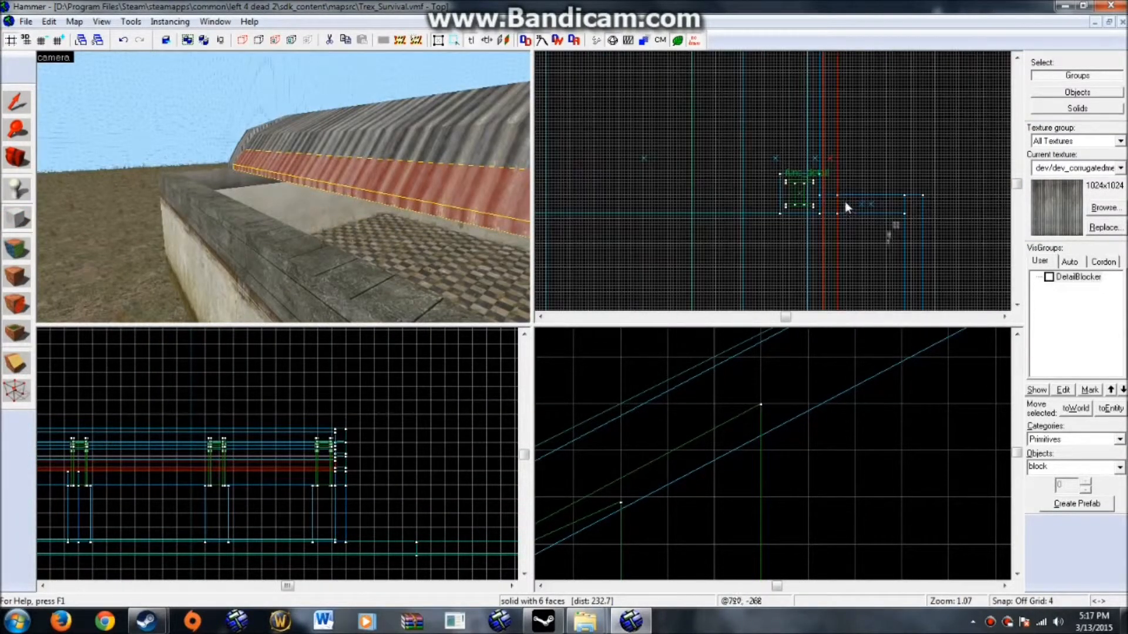
{"action": "scroll", "coordinate": [840, 203], "scroll_direction": "up", "scroll_amount": 3}
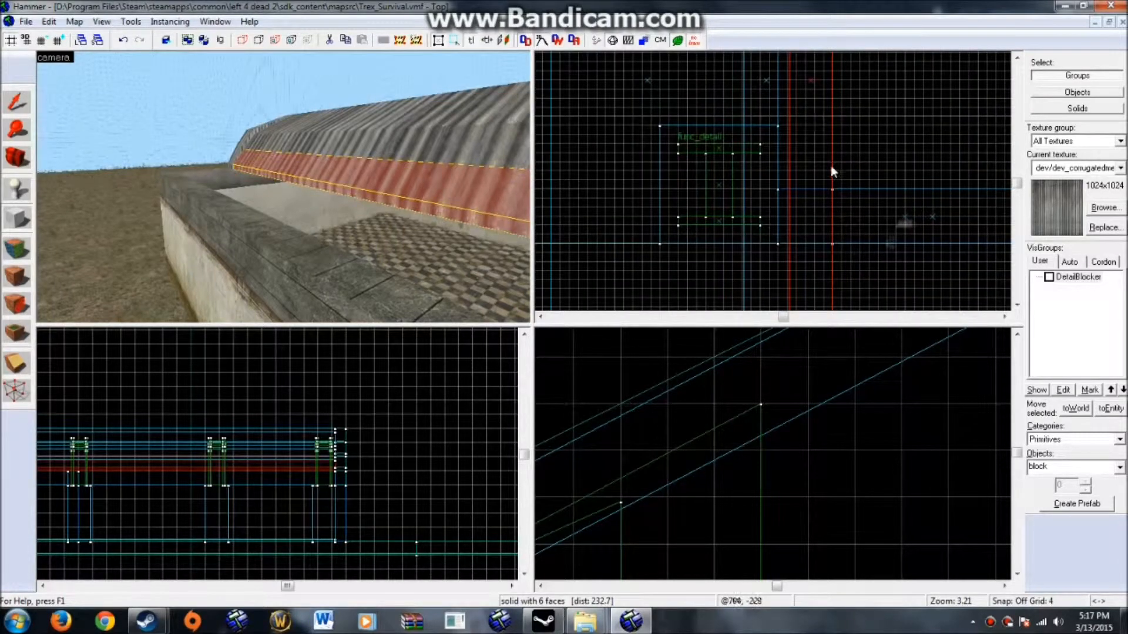
{"action": "scroll", "coordinate": [883, 221], "scroll_direction": "down", "scroll_amount": 5}
{"action": "mouse_move", "coordinate": [833, 190]}
{"action": "left_mouse_down"}
{"action": "mouse_move", "coordinate": [883, 221]}
{"action": "mouse_move", "coordinate": [840, 235]}
{"action": "mouse_move", "coordinate": [833, 205]}
{"action": "mouse_move", "coordinate": [844, 192]}
{"action": "left_mouse_up"}
{"action": "scroll", "coordinate": [834, 211], "scroll_direction": "up", "scroll_amount": 6}
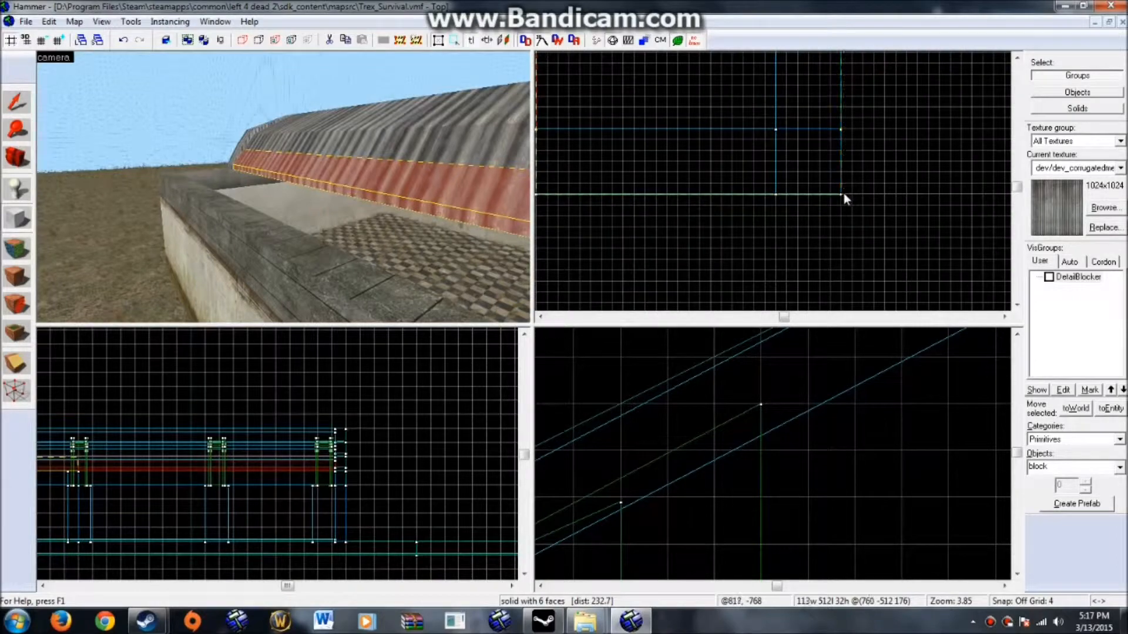
Step: Flatten the new block to 8 units high, resting on the side room's walls, and create it as the corrugated-metal roof
{"action": "scroll", "coordinate": [811, 431], "scroll_direction": "down", "scroll_amount": 10}
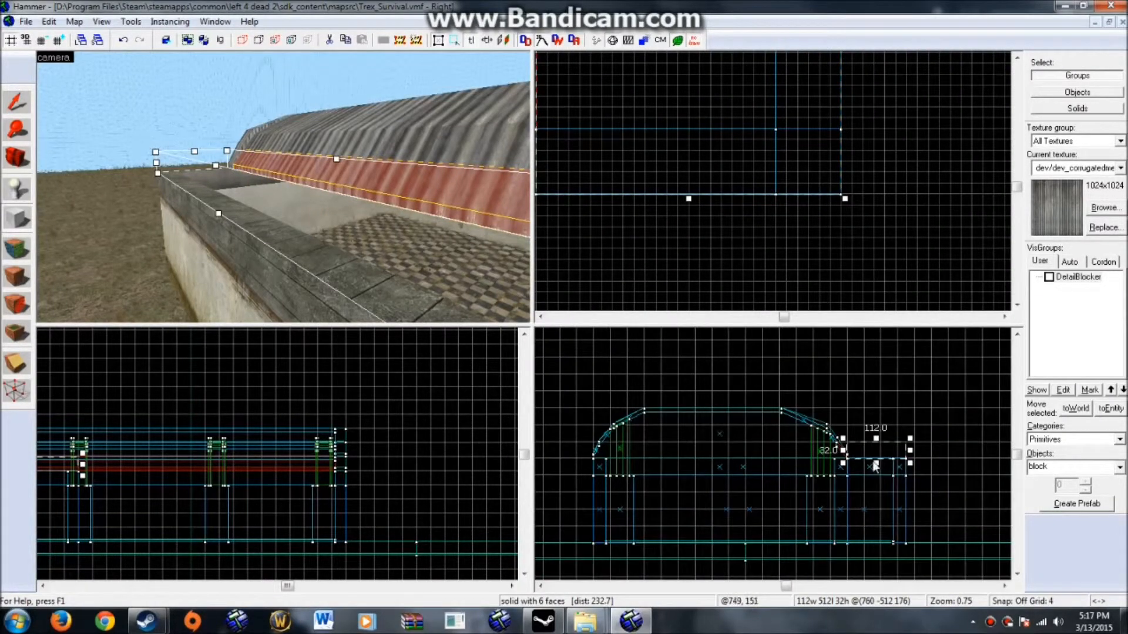
{"action": "left_click_drag", "start_coordinate": [899, 434], "coordinate": [831, 467]}
{"action": "scroll", "coordinate": [943, 461], "scroll_direction": "up", "scroll_amount": 7}
{"action": "key", "text": "Return"}
{"action": "key", "text": "z"}
{"action": "key", "text": "z"}
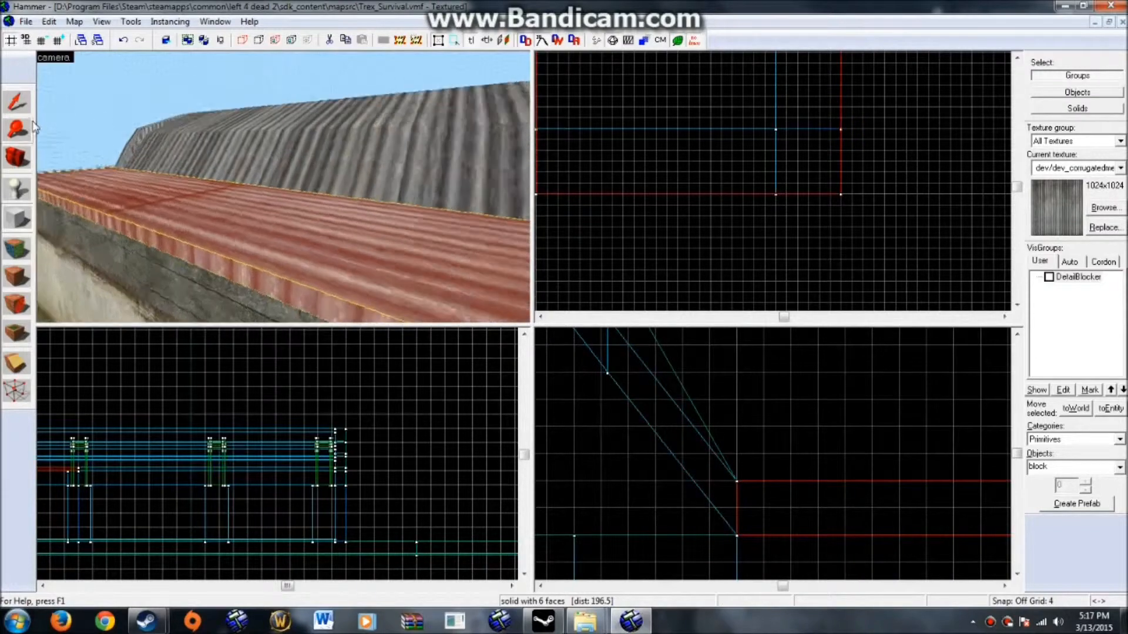
Step: Select the side-room roof slab and examine its edges and corners against the walls in the 3D and plan views
{"action": "left_click", "coordinate": [21, 105]}
{"action": "key", "text": "z"}
{"action": "key", "text": "z"}
{"action": "key", "text": "Escape"}
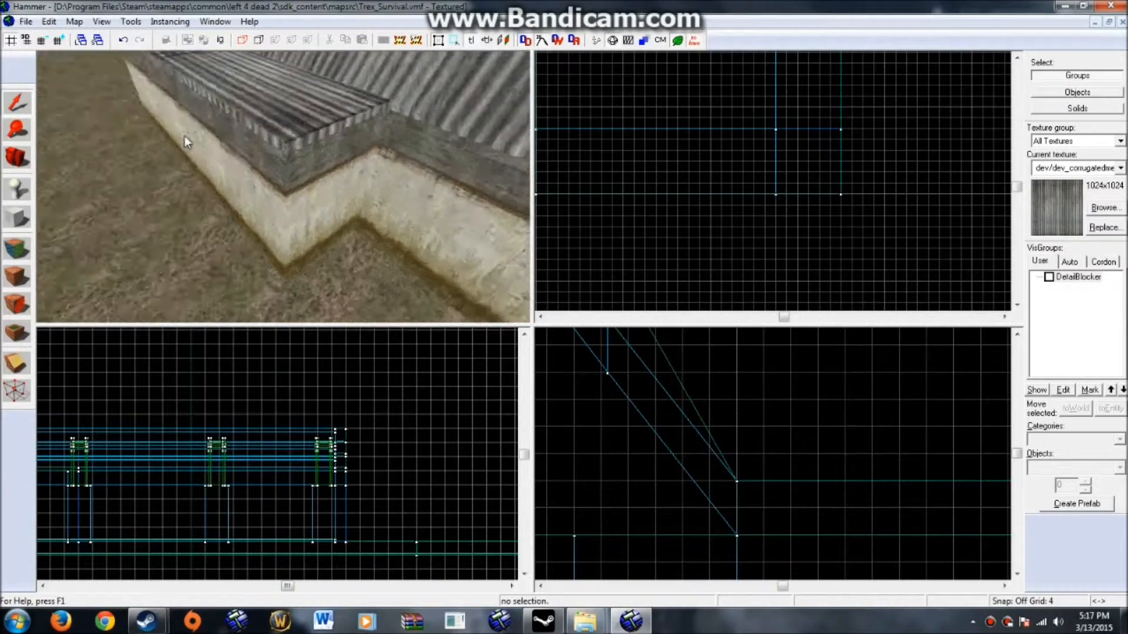
{"action": "left_click", "coordinate": [262, 174]}
{"action": "scroll", "coordinate": [829, 203], "scroll_direction": "up", "scroll_amount": 4}
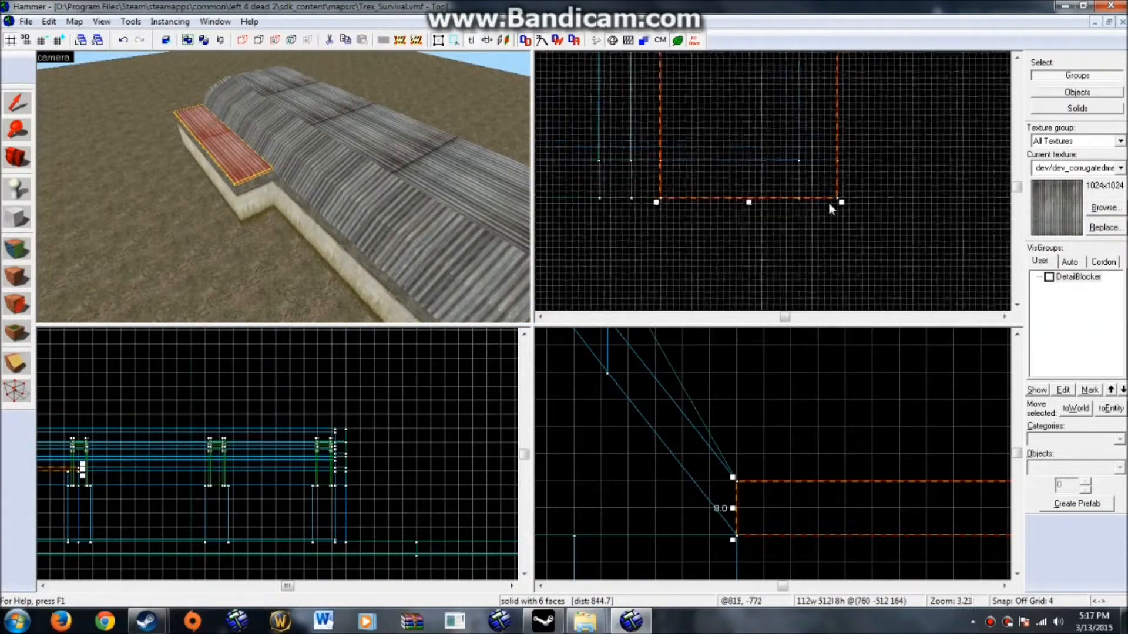
{"action": "left_click", "coordinate": [741, 234]}
{"action": "key", "text": "z"}
{"action": "key", "text": "w"}
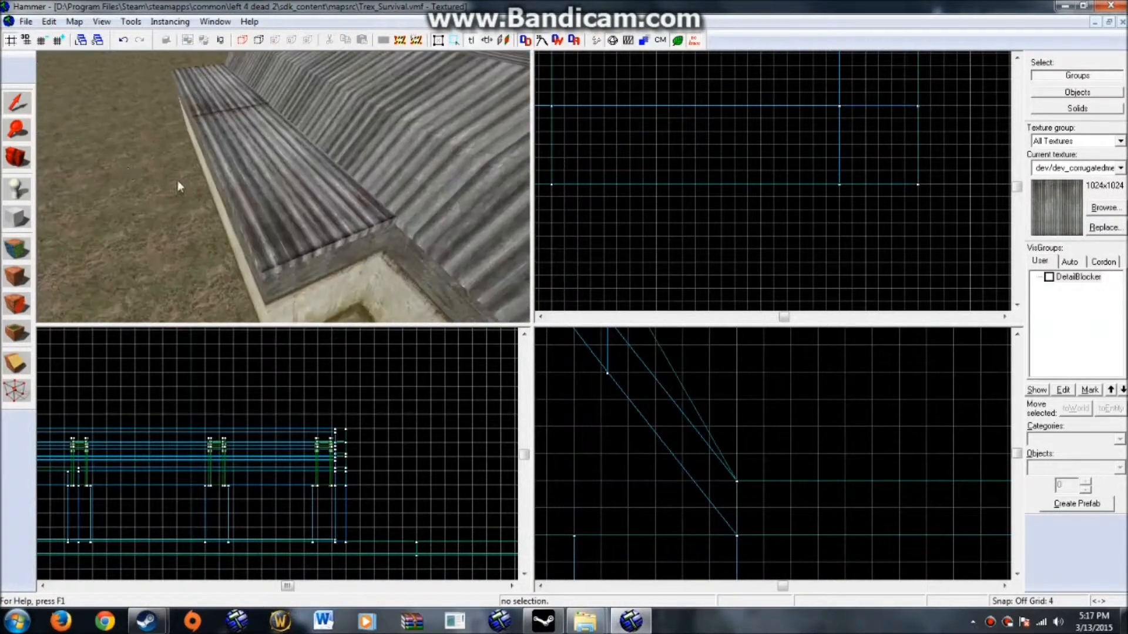
Step: Rotate the corrugated texture on the side-room roof's top face to 90 degrees and centre it
{"action": "left_click", "coordinate": [11, 246]}
{"action": "left_click", "coordinate": [307, 221]}
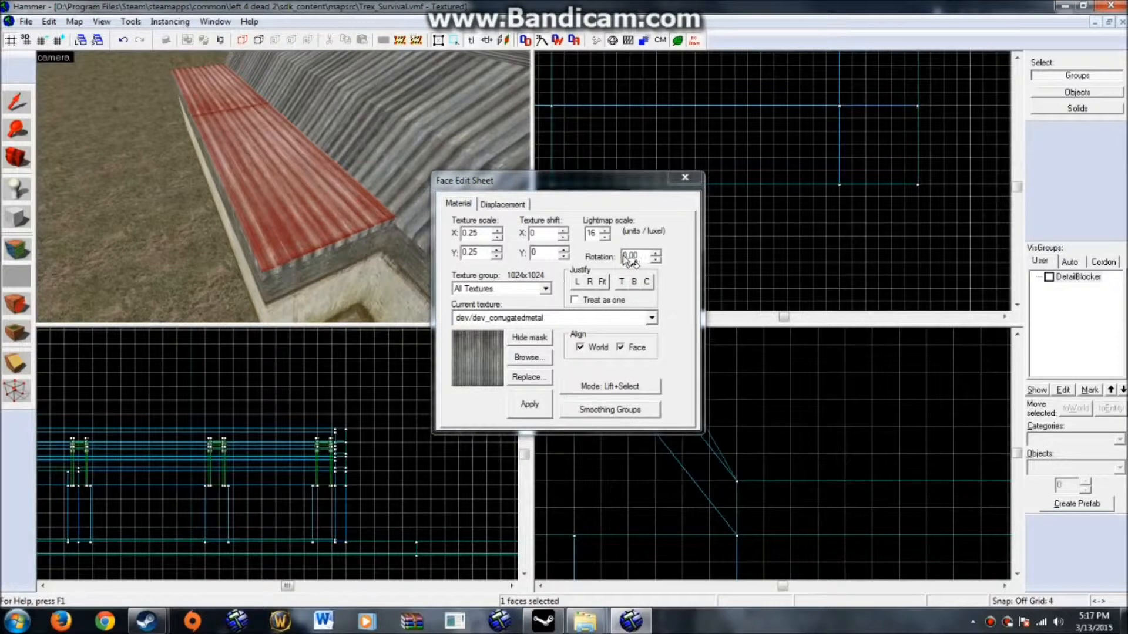
{"action": "left_click", "coordinate": [628, 259]}
{"action": "type", "text": "9"}
{"action": "key", "text": "Return"}
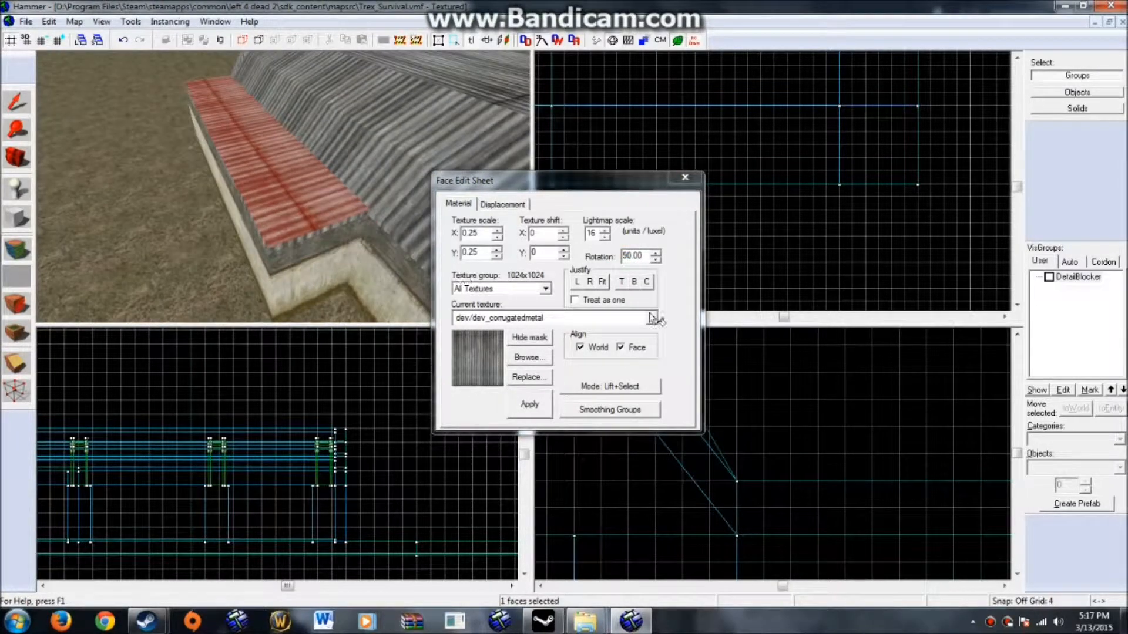
{"action": "left_click", "coordinate": [645, 283]}
Step: Examine the corrugated texture's scale and alignment on the main roof's slope and top panels
{"action": "key", "text": "z"}
{"action": "key", "text": "z"}
{"action": "left_click", "coordinate": [328, 168]}
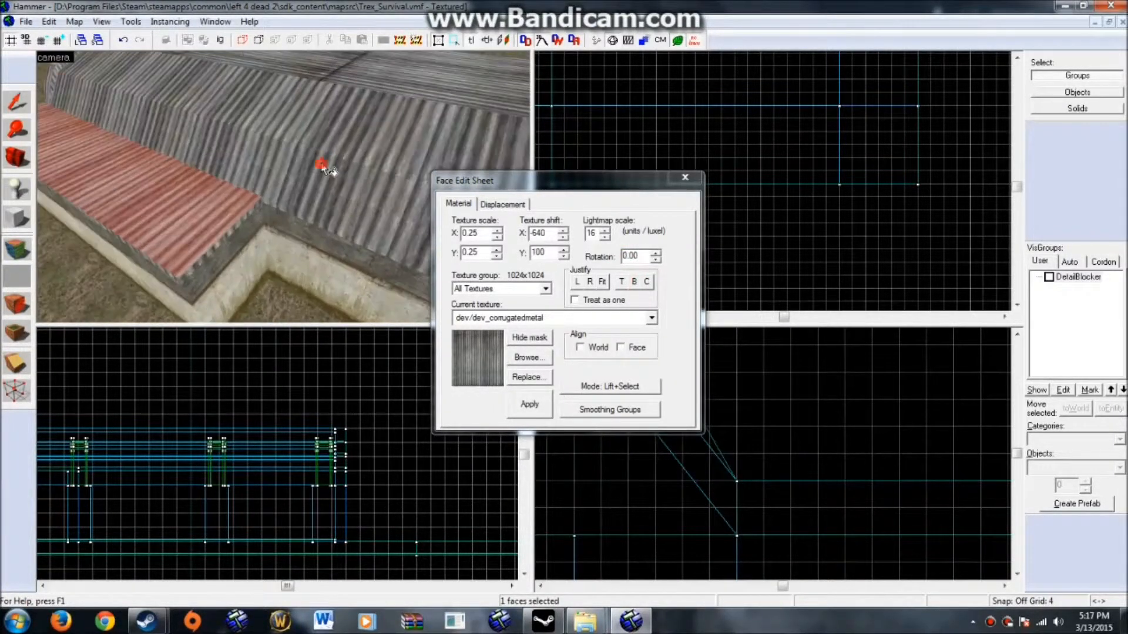
{"action": "left_click", "coordinate": [343, 74]}
{"action": "left_click", "coordinate": [336, 101]}
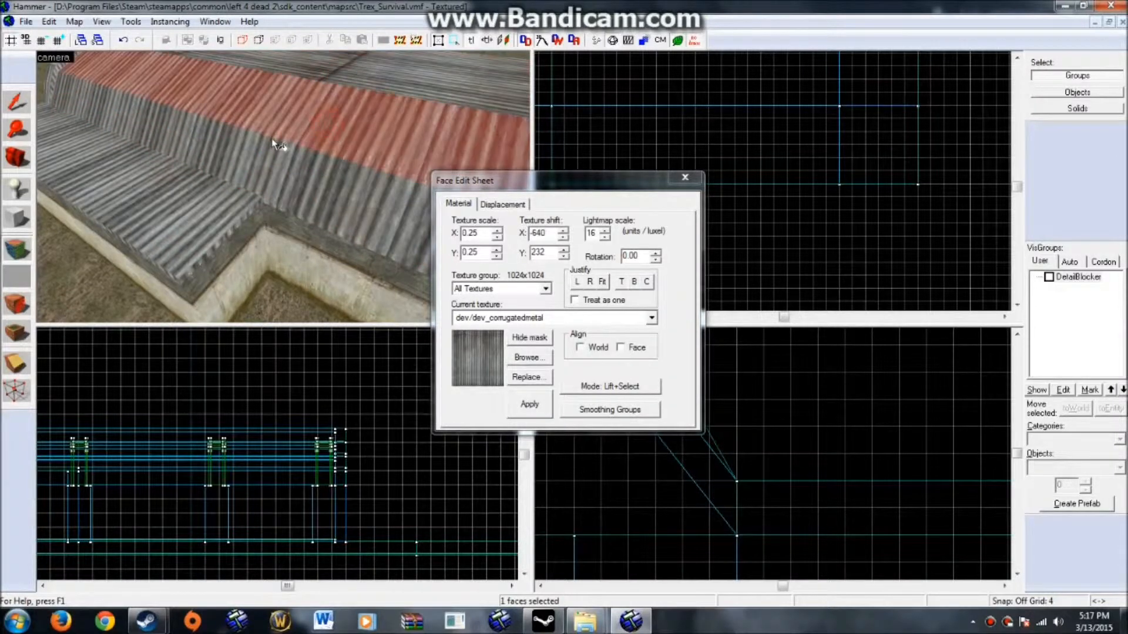
{"action": "key", "text": "z"}
{"action": "key", "text": "w"}
{"action": "key", "text": "z"}
{"action": "left_click", "coordinate": [287, 110]}
{"action": "key", "text": "z"}
{"action": "key", "text": "s"}
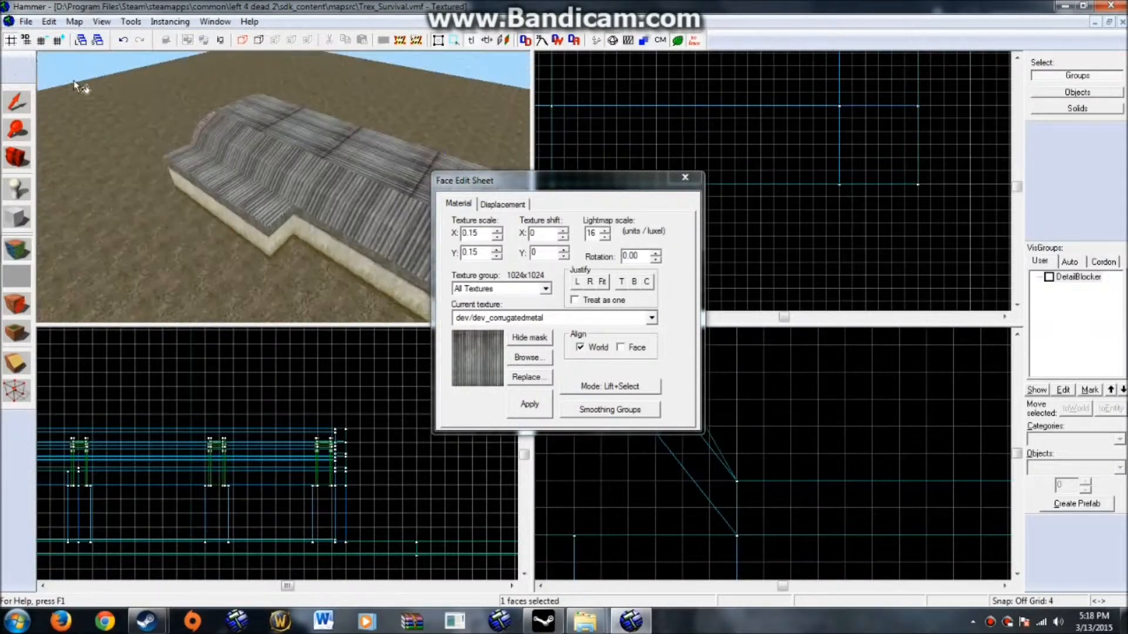
Step: Set the texture scale to 0.15 in X and Y on the side-room roof, the main roof panels and the end trim pieces
{"action": "left_click", "coordinate": [16, 98]}
{"action": "left_click", "coordinate": [236, 179]}
{"action": "left_click", "coordinate": [262, 172], "text": "ctrl"}
{"action": "left_click", "coordinate": [284, 158], "text": "ctrl"}
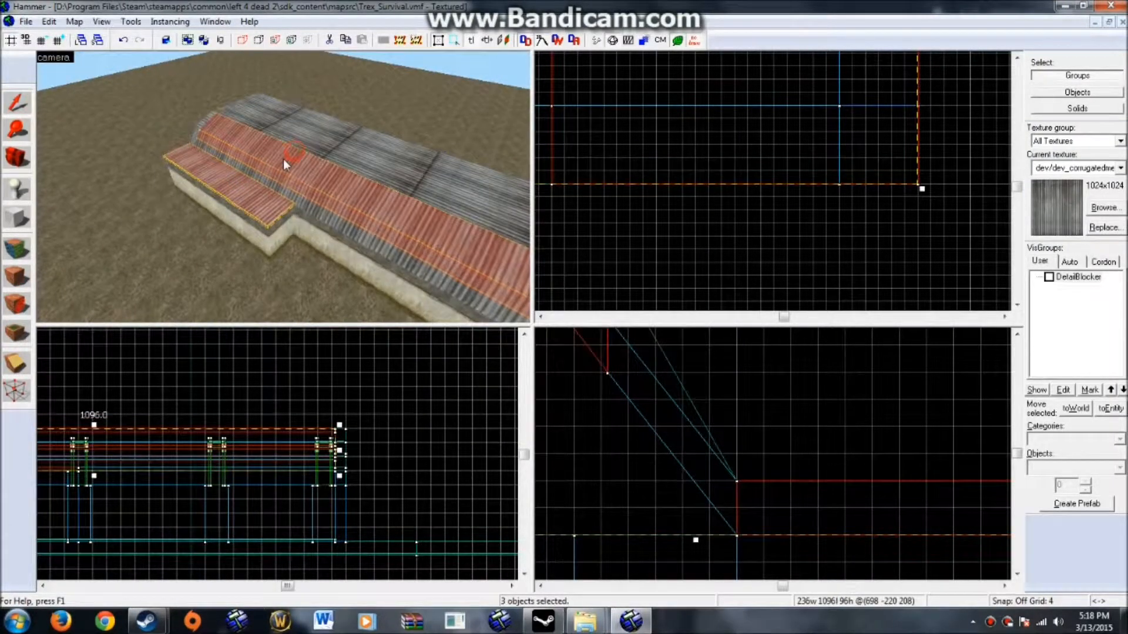
{"action": "left_click", "coordinate": [257, 175], "text": "ctrl"}
{"action": "left_click", "coordinate": [318, 127], "text": "ctrl"}
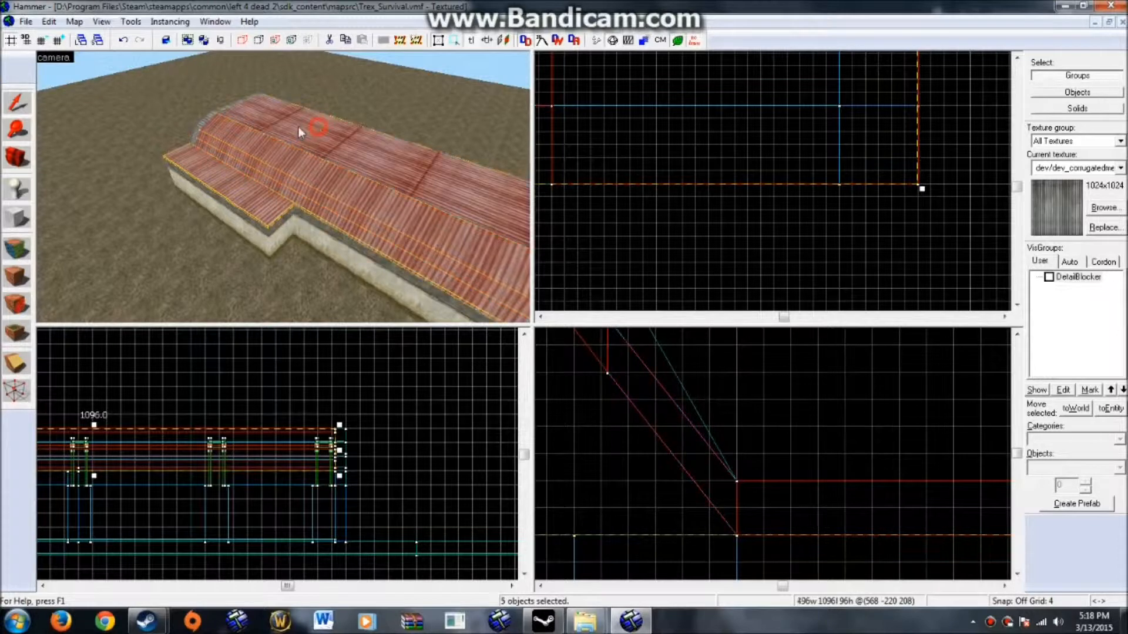
{"action": "left_click", "coordinate": [207, 120], "text": "ctrl"}
{"action": "key", "text": "w"}
{"action": "left_click", "coordinate": [317, 274], "text": "ctrl"}
{"action": "key", "text": "s"}
{"action": "key", "text": "Right"}
{"action": "key", "text": "s"}
{"action": "left_click", "coordinate": [333, 271], "text": "ctrl"}
{"action": "left_click", "coordinate": [320, 297], "text": "ctrl"}
{"action": "key", "text": "Down"}
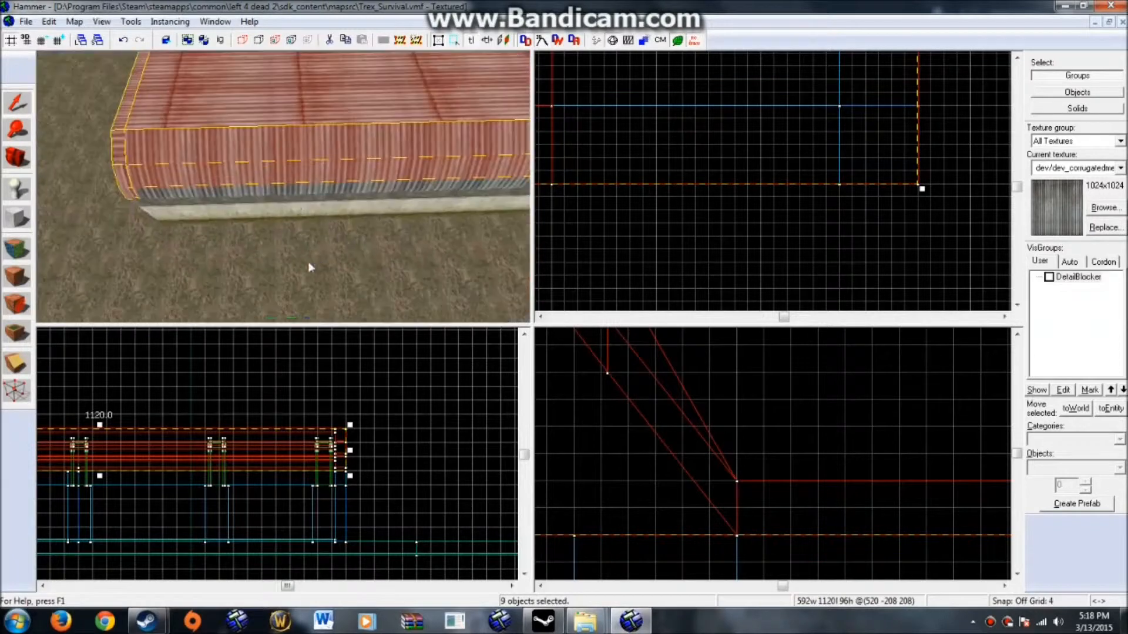
{"action": "left_click", "coordinate": [19, 249]}
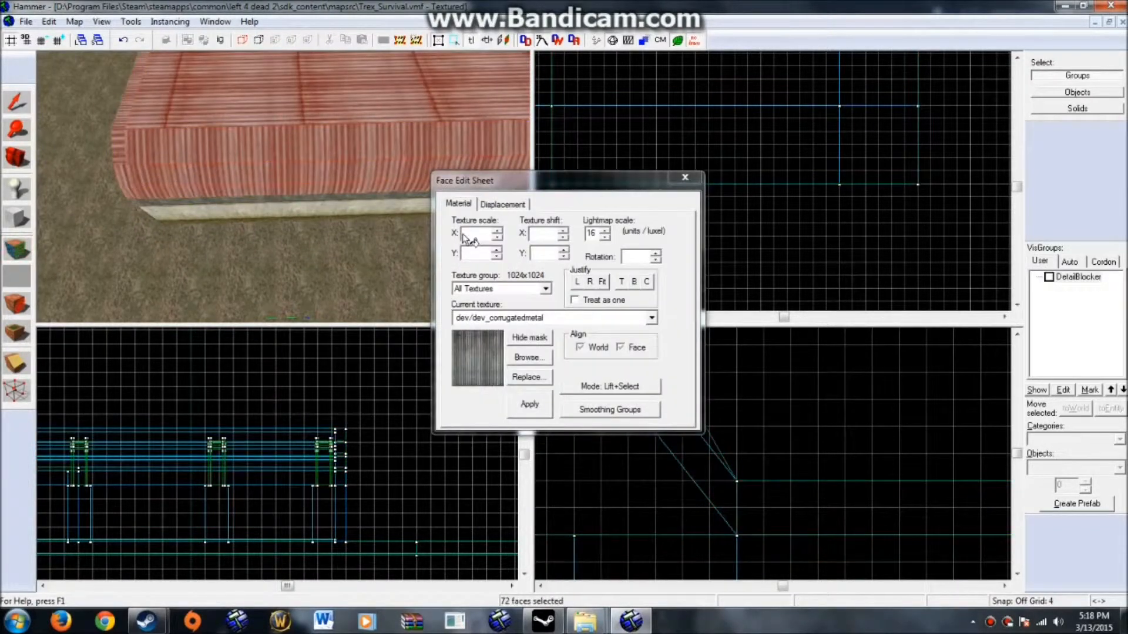
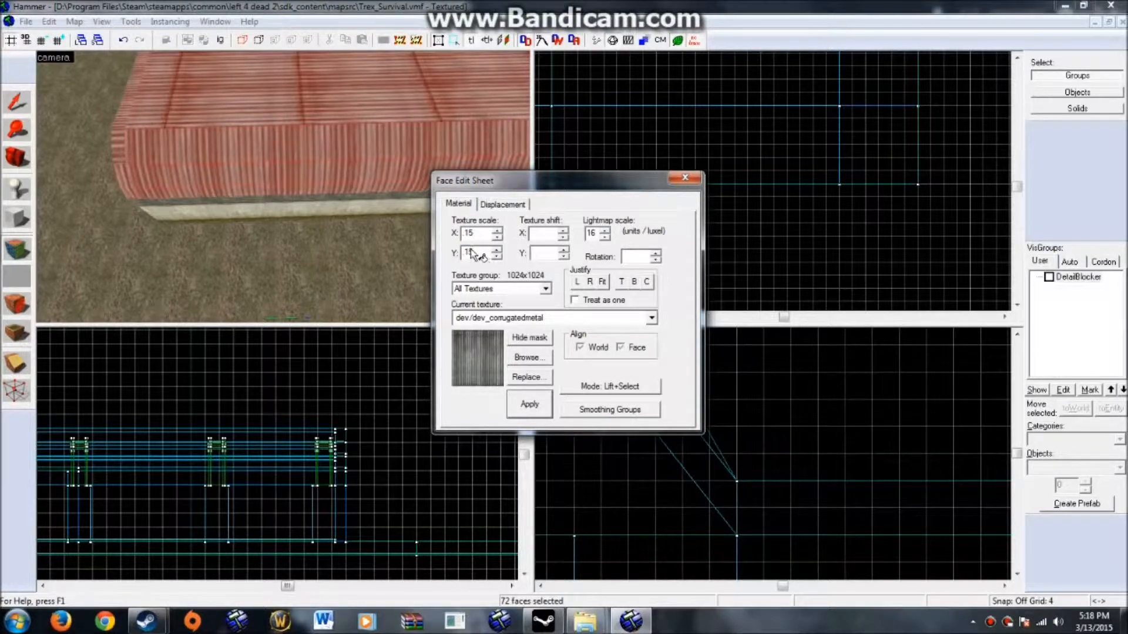
{"action": "left_click", "coordinate": [683, 178]}
Step: Centre the corrugated texture on the three sloped main-roof panels on the side room's side
{"action": "key", "text": "Up"}
{"action": "key", "text": "Left"}
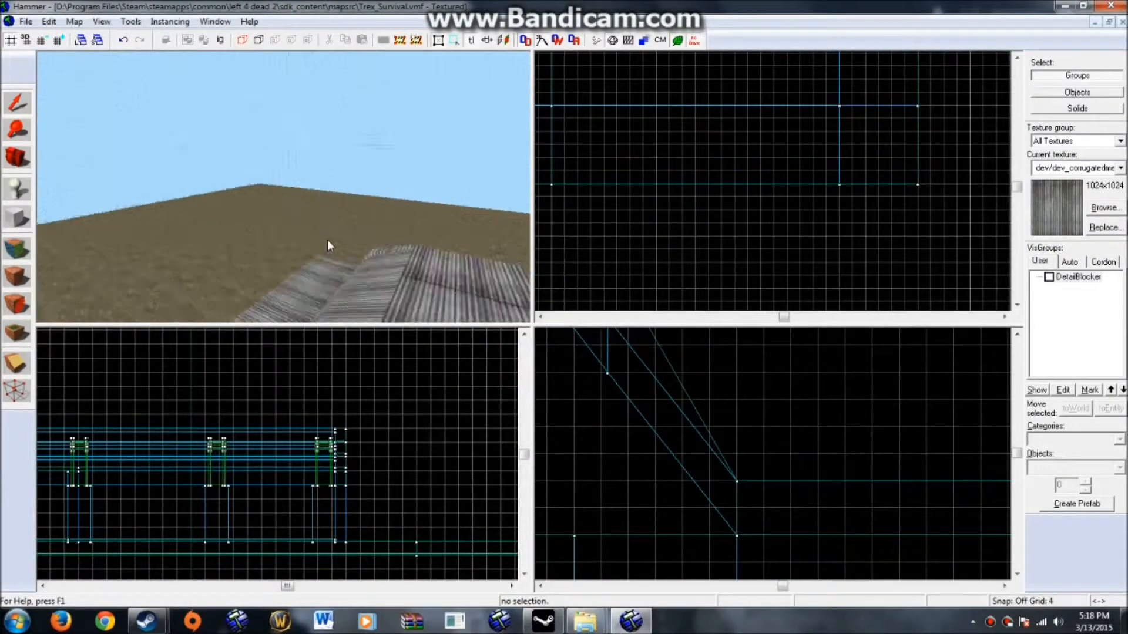
{"action": "key", "text": "Down"}
{"action": "key", "text": "Right"}
{"action": "key", "text": "s"}
{"action": "left_click", "coordinate": [327, 215]}
{"action": "key", "text": "Right"}
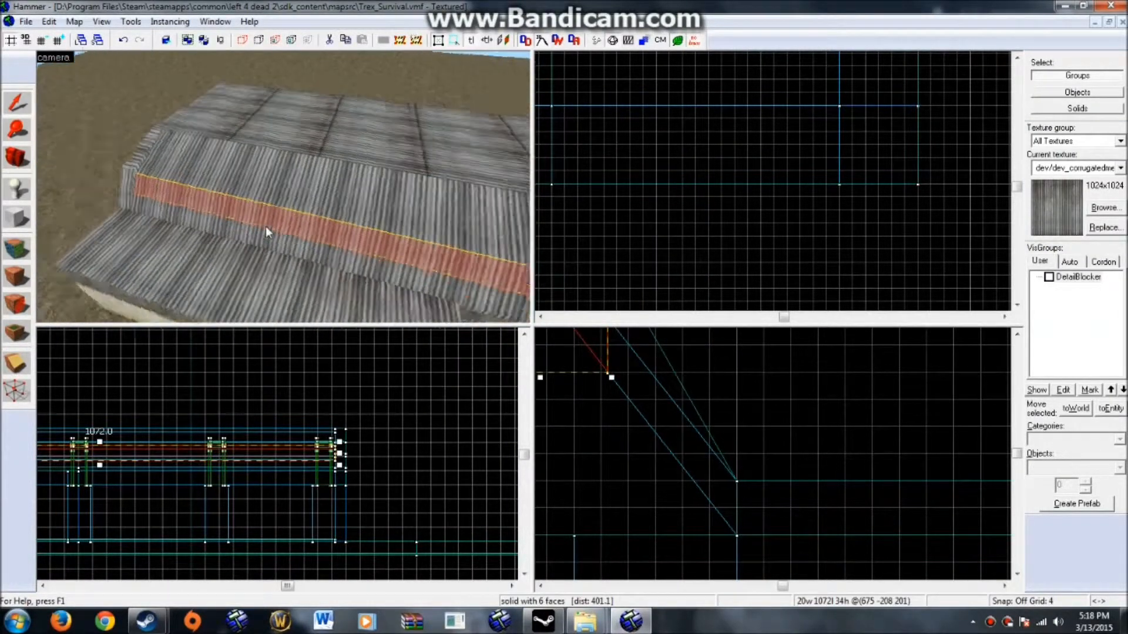
{"action": "key", "text": "Left"}
{"action": "left_click", "coordinate": [85, 202]}
{"action": "left_click", "coordinate": [162, 210]}
{"action": "left_click", "coordinate": [156, 229]}
{"action": "left_click", "coordinate": [166, 214], "text": "ctrl"}
{"action": "left_click", "coordinate": [173, 186], "text": "ctrl"}
{"action": "key", "text": "Up"}
{"action": "key", "text": "Right"}
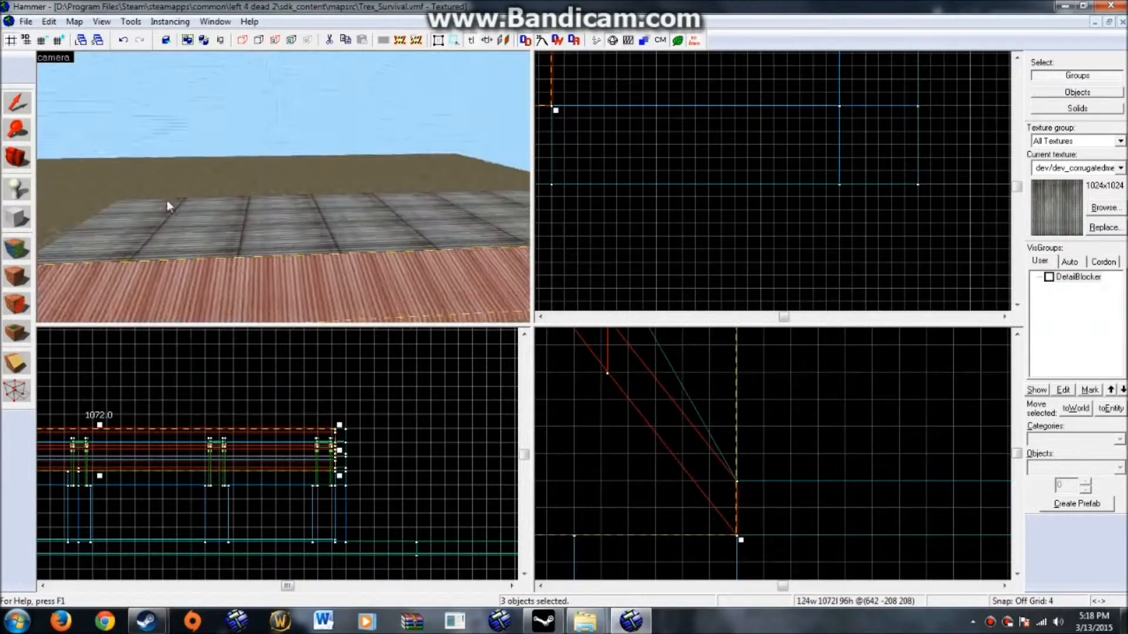
{"action": "key", "text": "Down"}
{"action": "left_click", "coordinate": [6, 251]}
{"action": "left_click", "coordinate": [648, 281]}
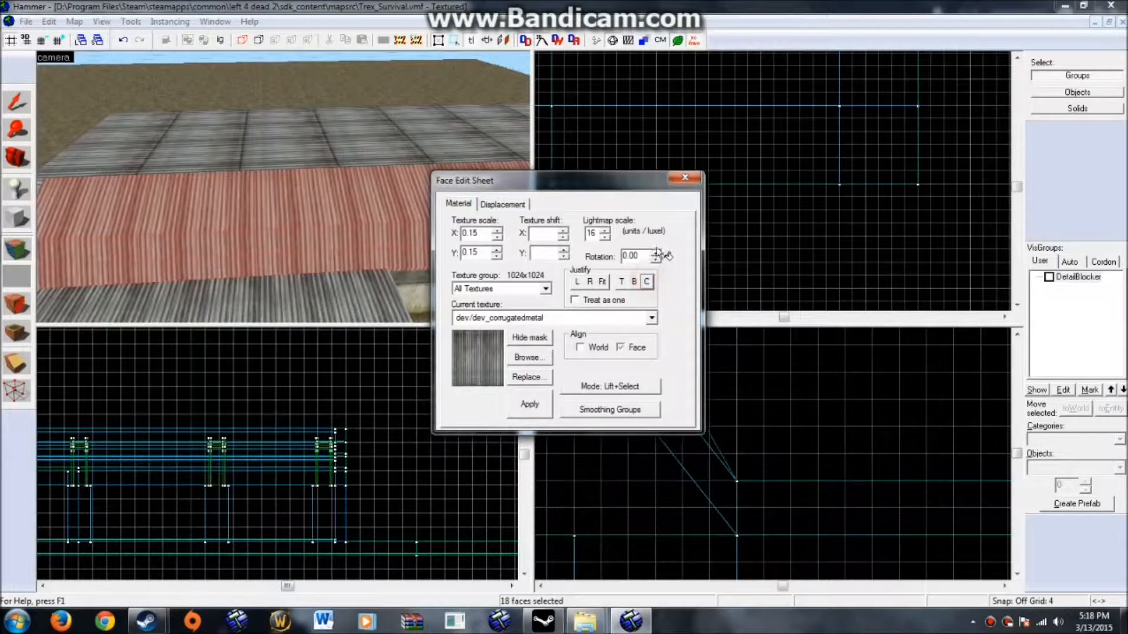
{"action": "left_click", "coordinate": [690, 179]}
Step: Apply the rescaled corrugated texture to the side-room roof's top face, rotate it to 90 degrees and centre it
{"action": "key", "text": "Left"}
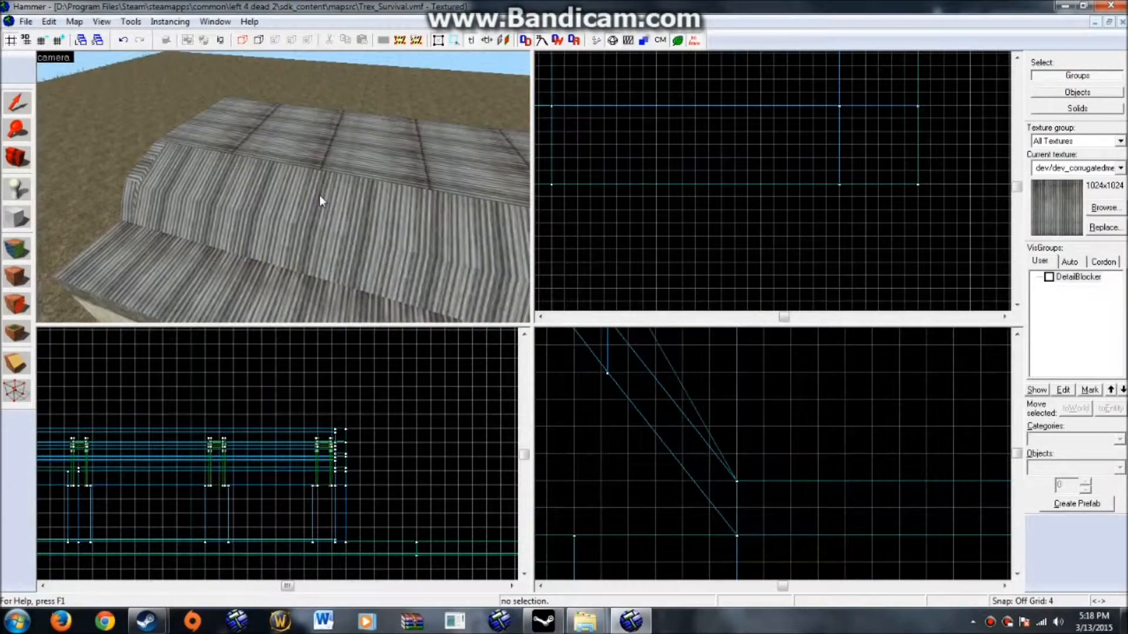
{"action": "left_click", "coordinate": [8, 254]}
{"action": "left_click", "coordinate": [241, 236]}
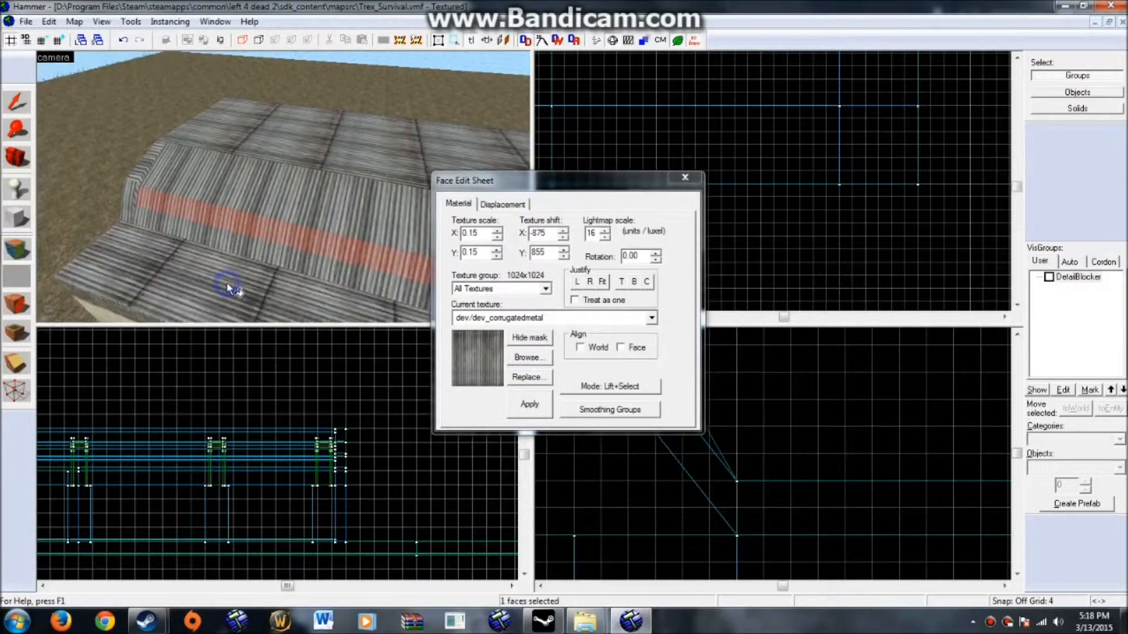
{"action": "scroll", "coordinate": [217, 269], "scroll_direction": "up", "scroll_amount": 2}
{"action": "left_click", "coordinate": [624, 255]}
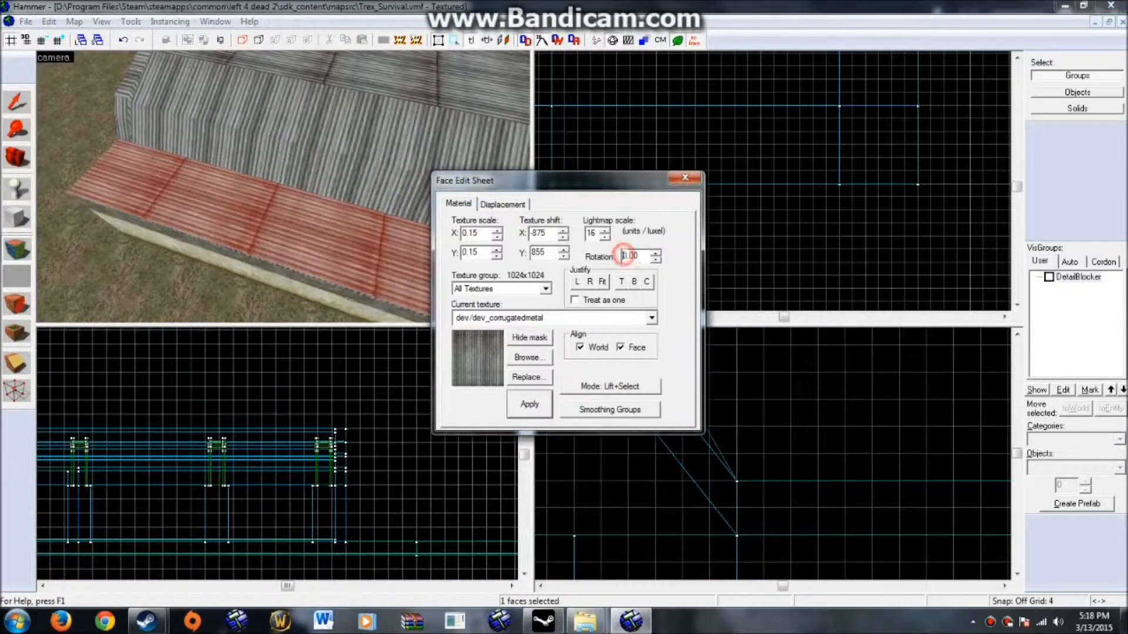
{"action": "type", "text": "9"}
{"action": "key", "text": "Return"}
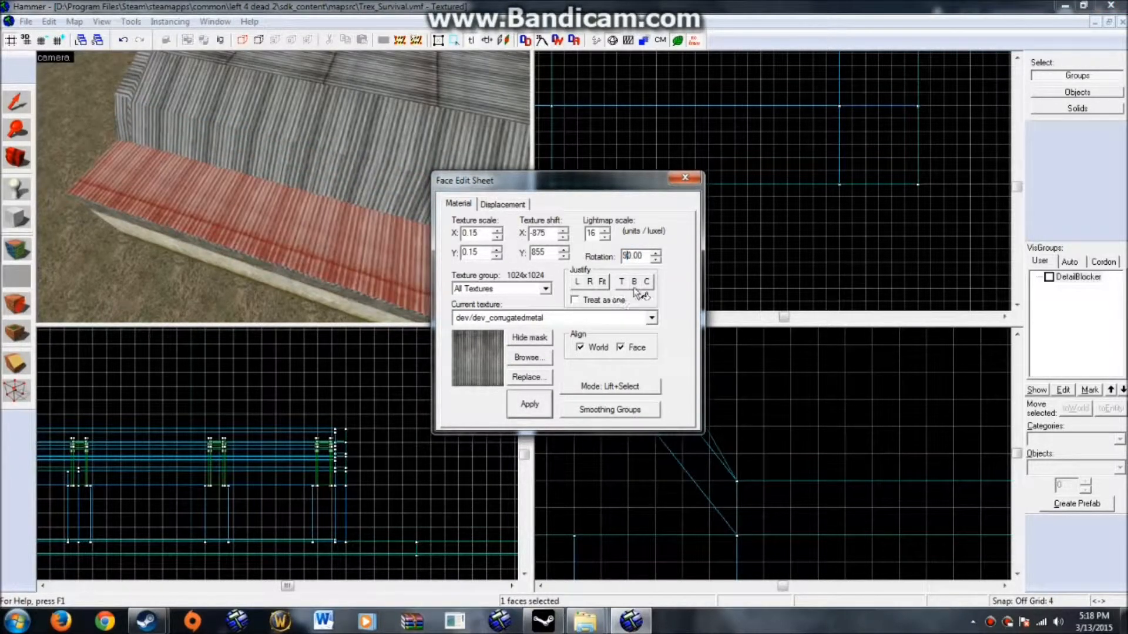
{"action": "left_click", "coordinate": [647, 282]}
{"action": "left_click", "coordinate": [684, 177]}
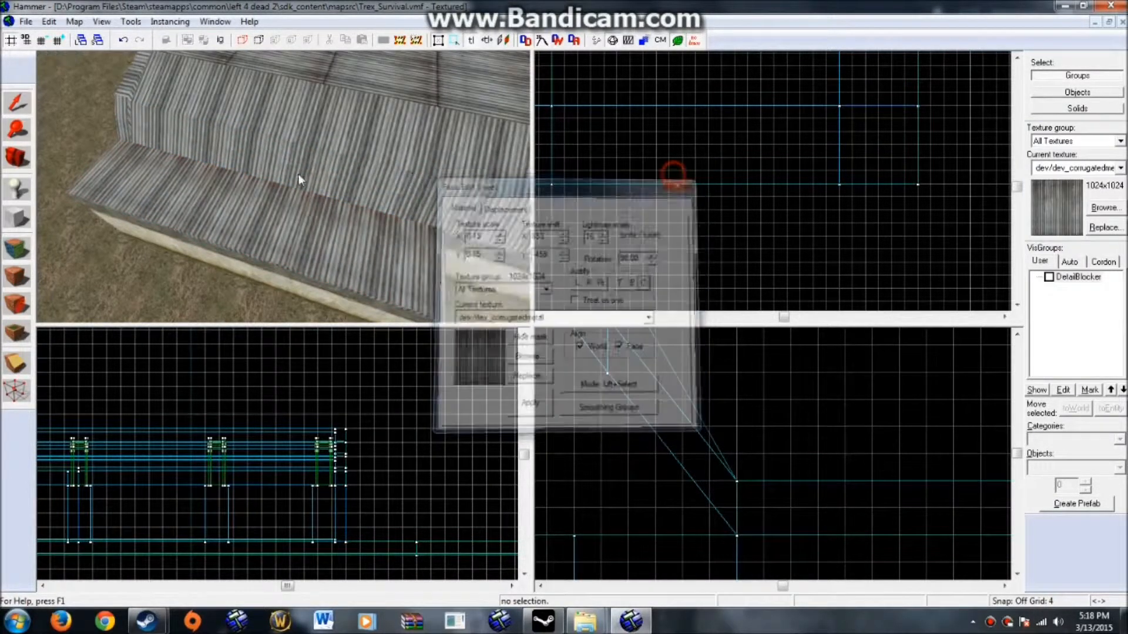
Step: Examine the corrugated texture's joins between the main roof's top and slope panels on both sides
{"action": "key", "text": "z"}
{"action": "key", "text": "z"}
{"action": "scroll", "coordinate": [290, 208], "scroll_direction": "up", "scroll_amount": 5}
{"action": "scroll", "coordinate": [290, 208], "scroll_direction": "down", "scroll_amount": 5}
{"action": "key", "text": "z"}
{"action": "left_click", "coordinate": [272, 220]}
{"action": "key", "text": "z"}
{"action": "scroll", "coordinate": [290, 218], "scroll_direction": "down", "scroll_amount": 10}
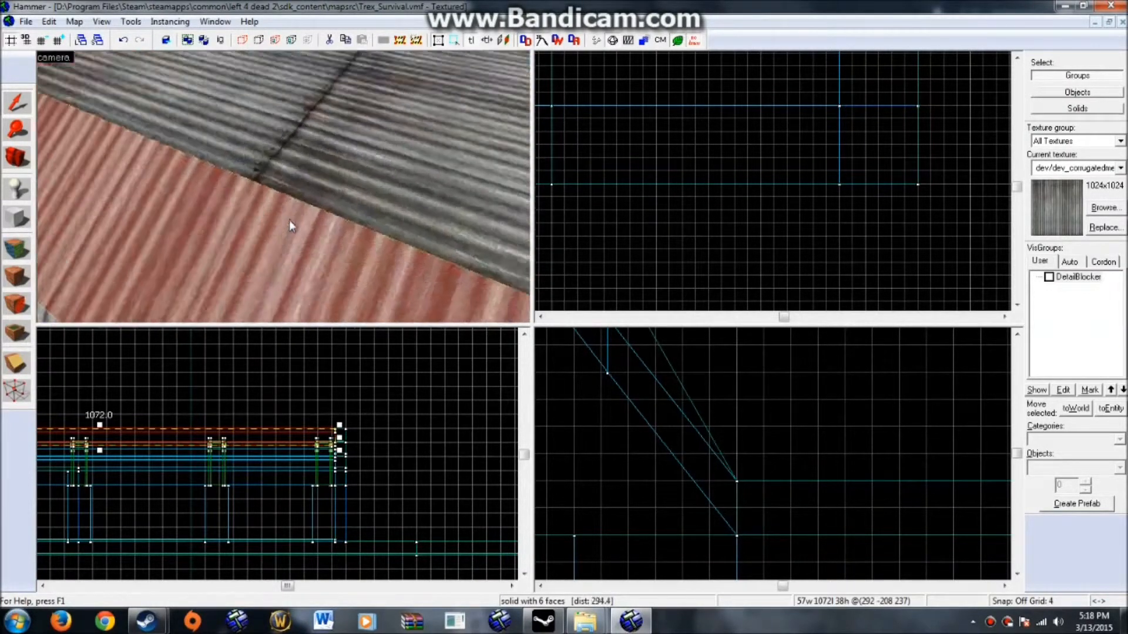
{"action": "left_click", "coordinate": [671, 255]}
{"action": "scroll", "coordinate": [89, 249], "scroll_direction": "up", "scroll_amount": 8}
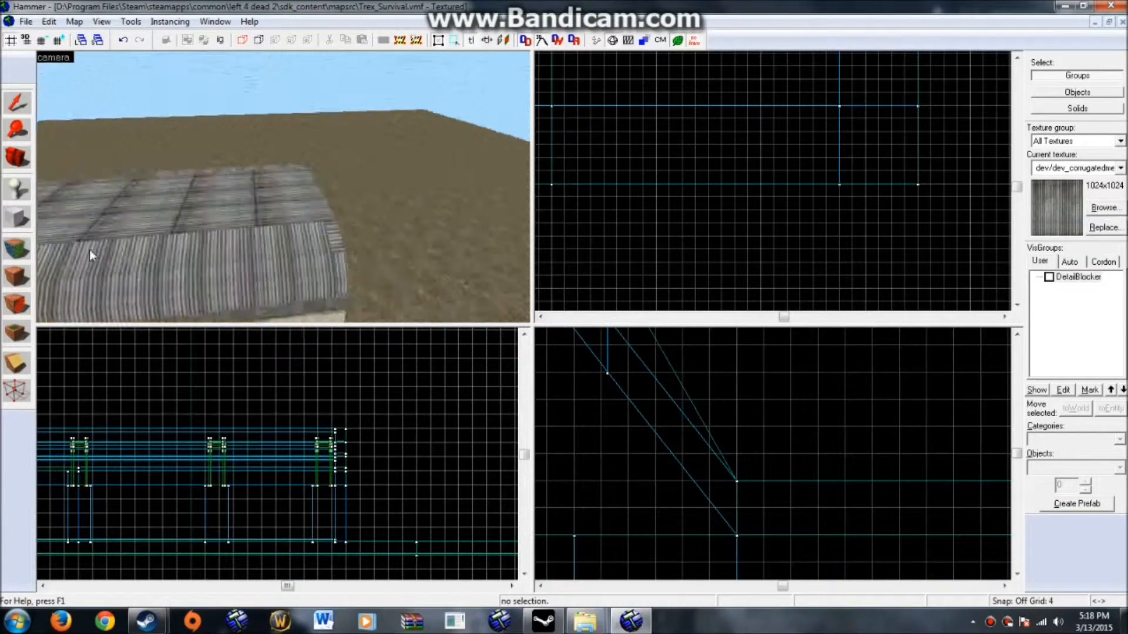
Step: Rotate the texture on the main roof's upper end-trim face to 90 degrees and set the trim face below it to 0
{"action": "left_click", "coordinate": [17, 247]}
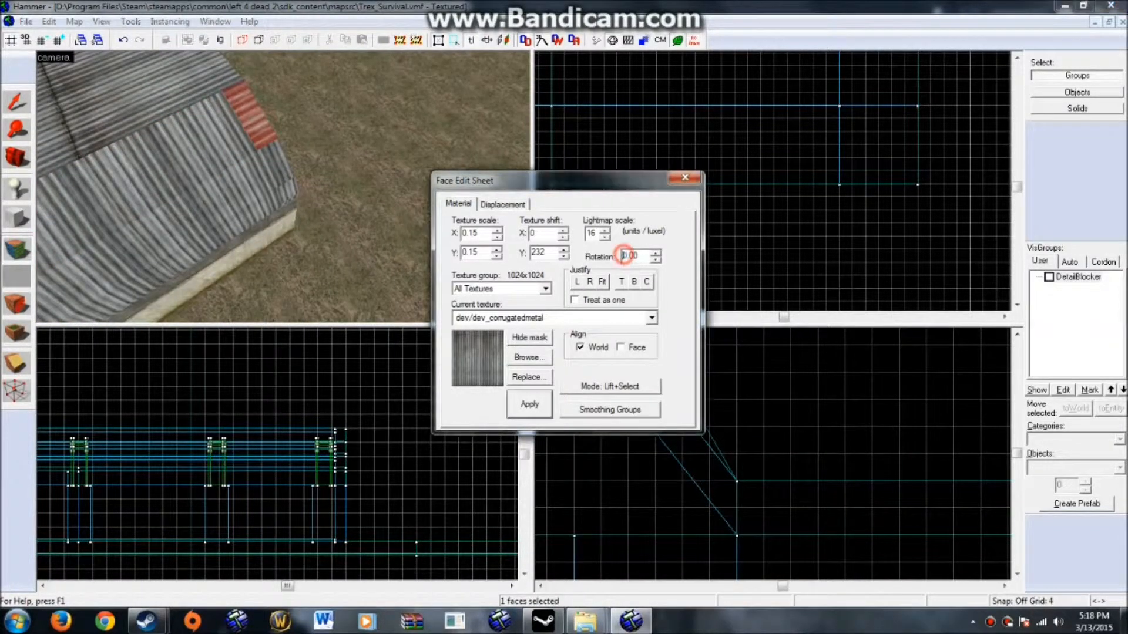
{"action": "left_click", "coordinate": [579, 348]}
{"action": "key", "text": "Return"}
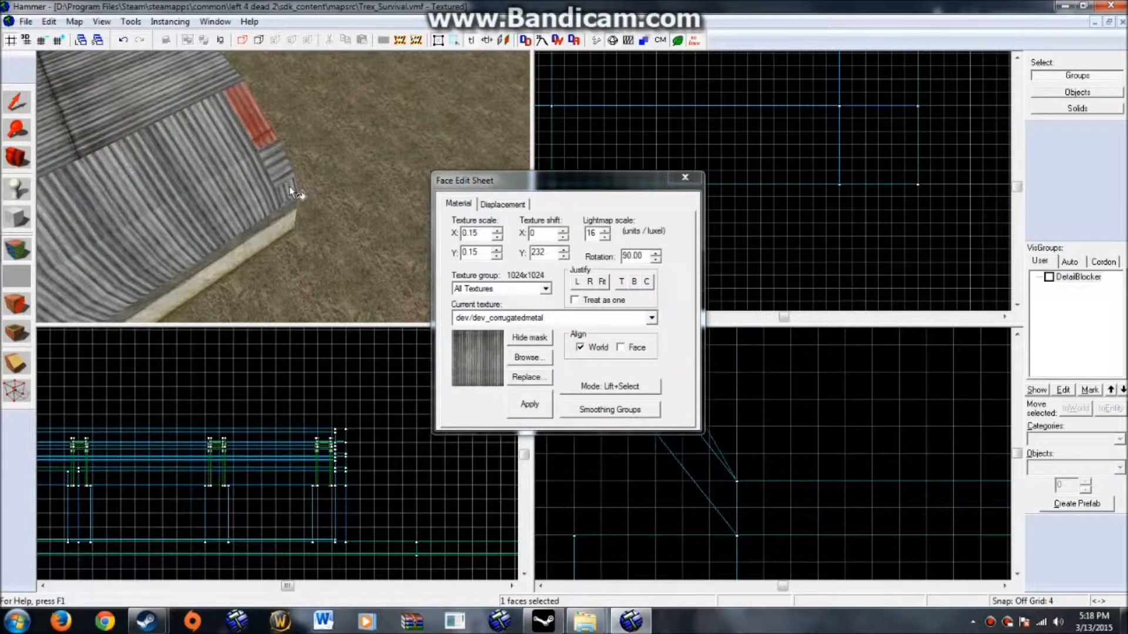
{"action": "left_click", "coordinate": [625, 258]}
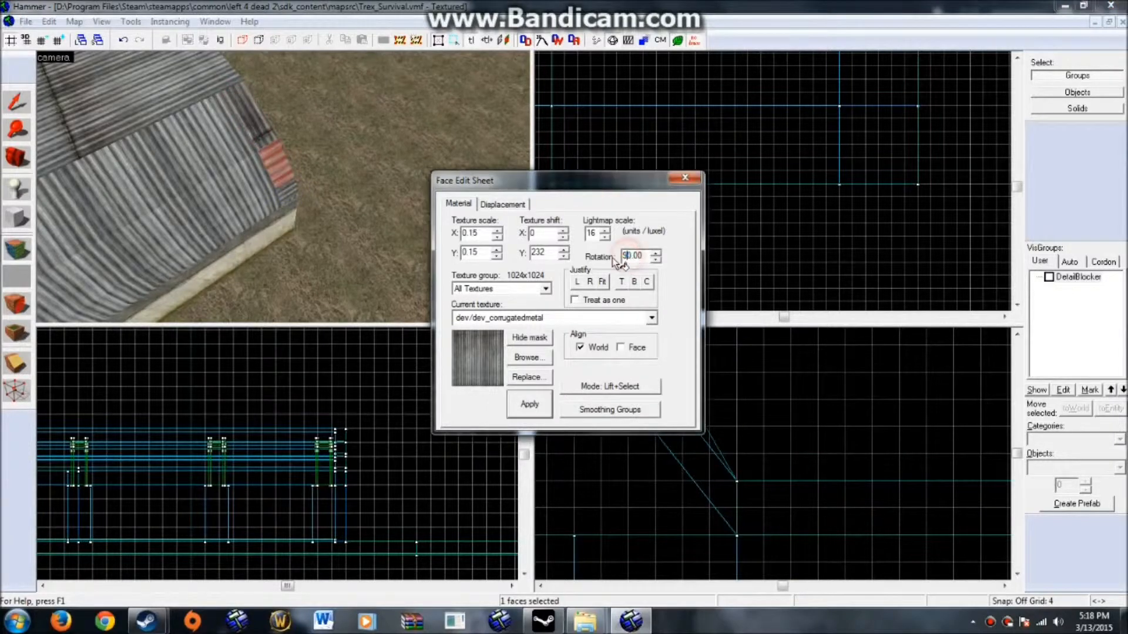
{"action": "left_click", "coordinate": [531, 401]}
Step: Apply the current corrugated texture to the middle trim face at the main roof's opposite end, beside the side-room roof
{"action": "key", "text": "Up"}
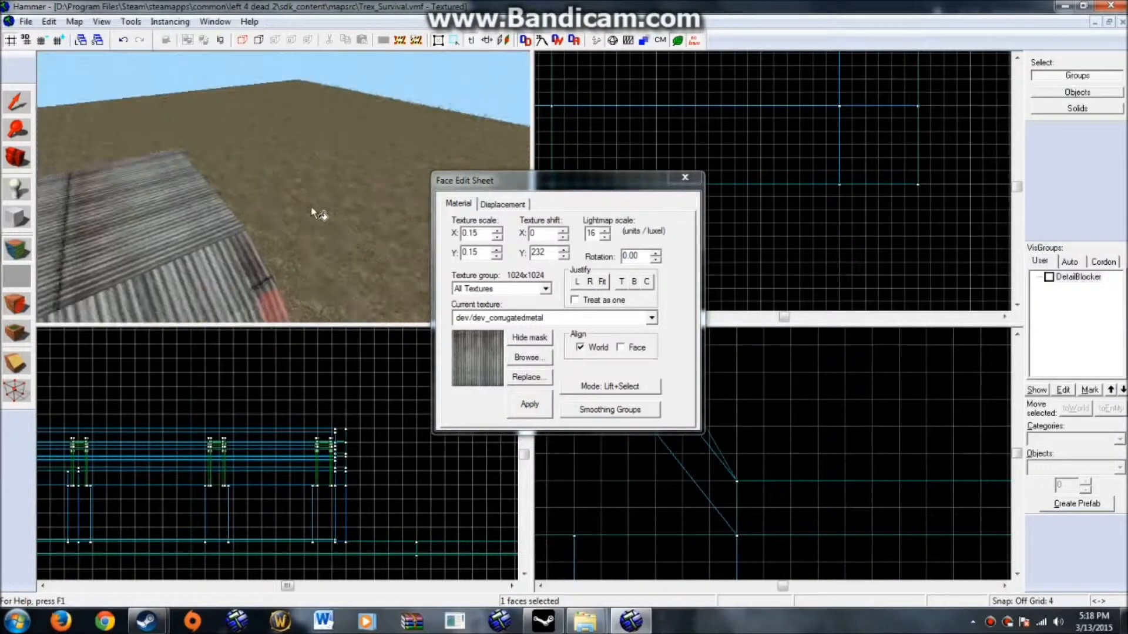
{"action": "key", "text": "Down"}
{"action": "key", "text": "w"}
{"action": "key", "text": "s"}
{"action": "key", "text": "Up"}
{"action": "key", "text": "Left"}
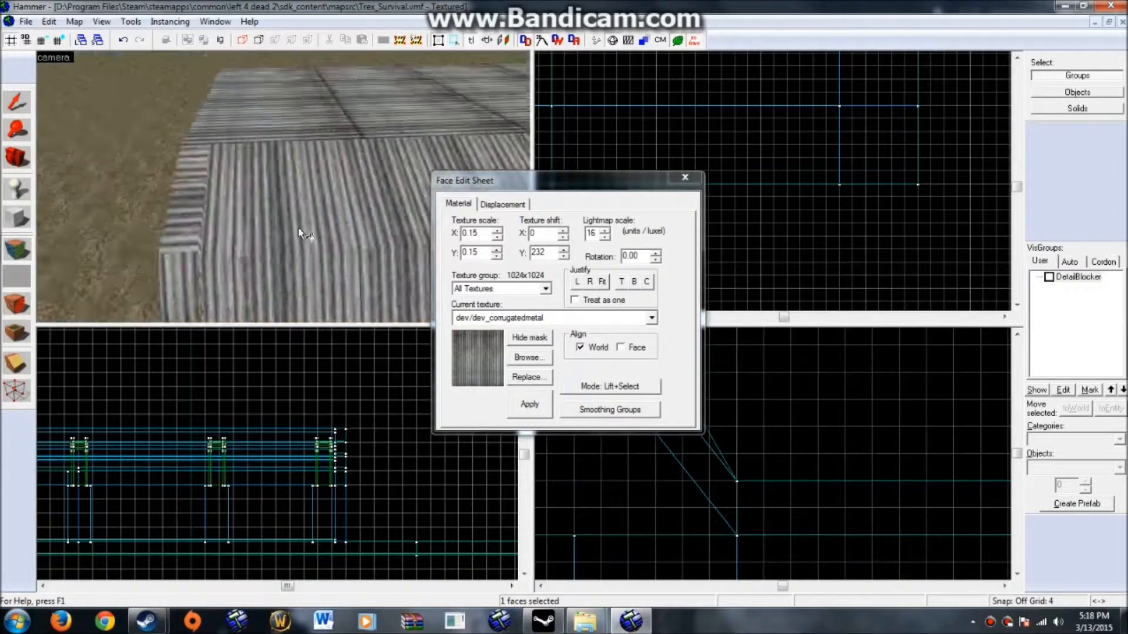
{"action": "key", "text": "Down"}
{"action": "right_click", "coordinate": [211, 216]}
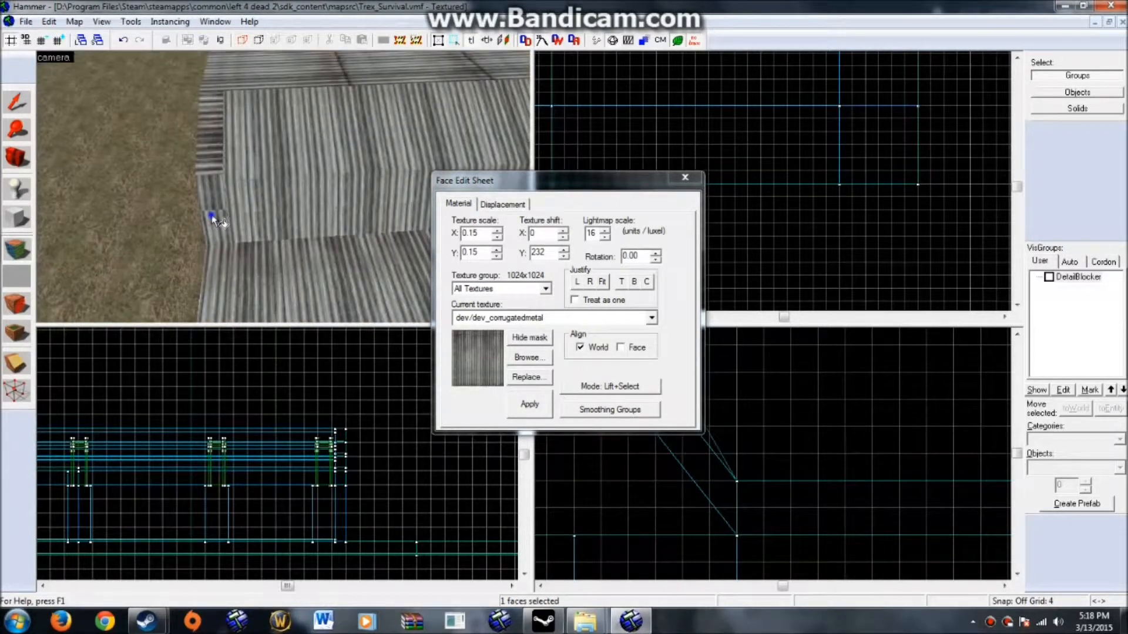
Step: Adjust the corrugated texture's rotation on the upper end-trim face at the main roof's side-room end
{"action": "left_click", "coordinate": [626, 258]}
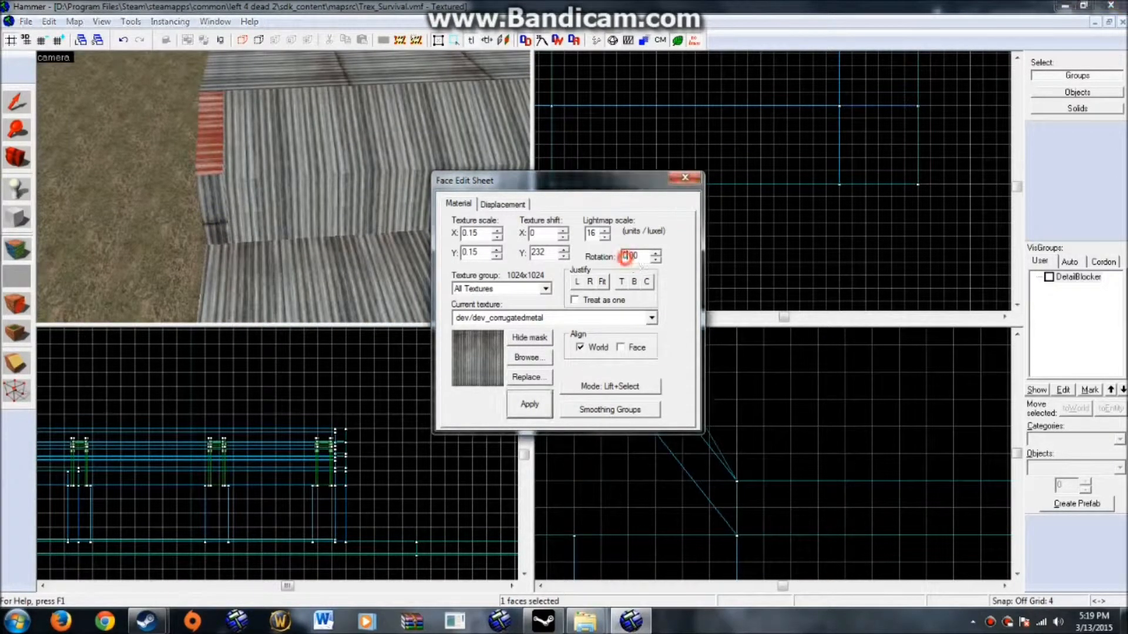
{"action": "left_click", "coordinate": [529, 414]}
{"action": "key", "text": "z"}
{"action": "key", "text": "z"}
Step: Rotate the corrugated texture on the main roof's top face to 90 degrees and centre it
{"action": "left_click", "coordinate": [247, 133]}
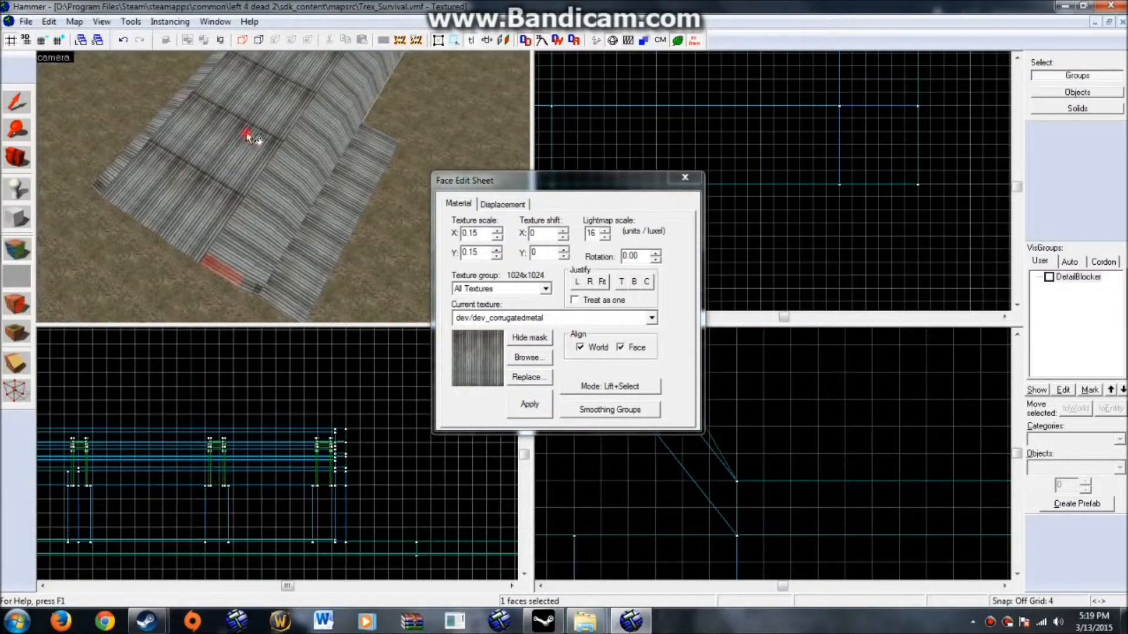
{"action": "key", "text": "z"}
{"action": "key", "text": "z"}
{"action": "left_click", "coordinate": [626, 257]}
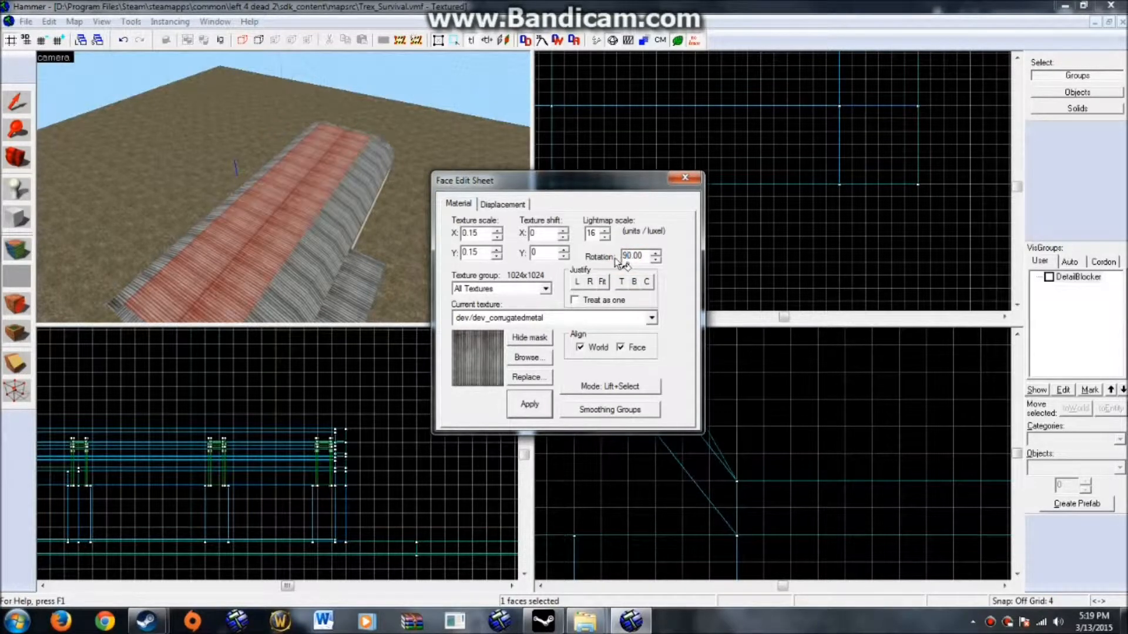
{"action": "left_click", "coordinate": [647, 282]}
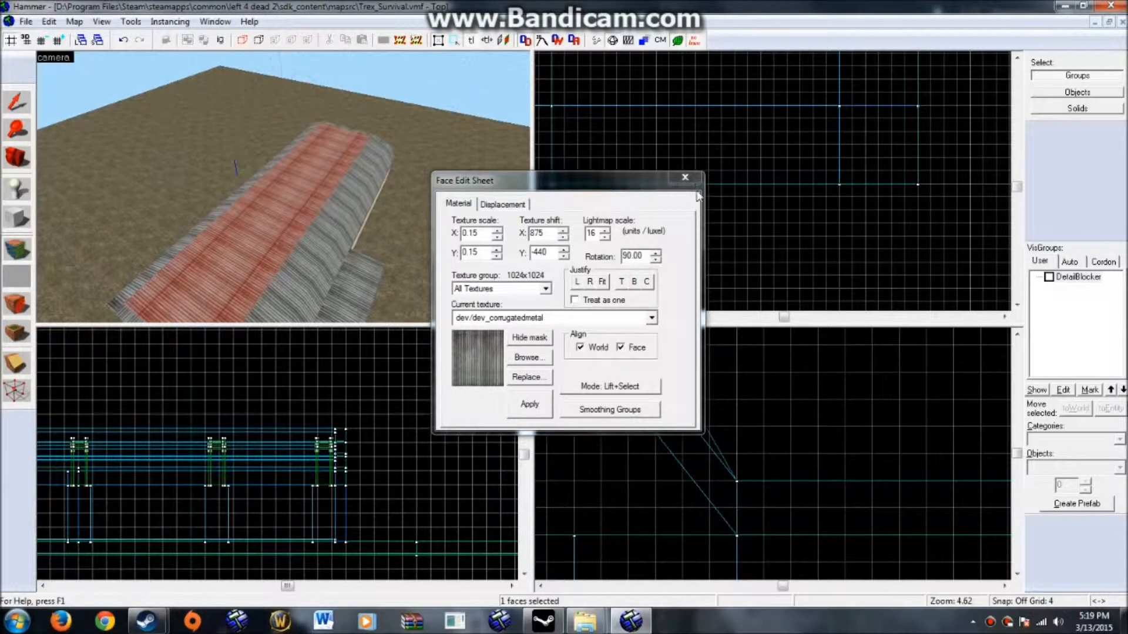
{"action": "left_click", "coordinate": [684, 178]}
Step: Examine the main roof's corrugated texture from outside the building and from the interior
{"action": "key", "text": "z"}
{"action": "key", "text": "w"}
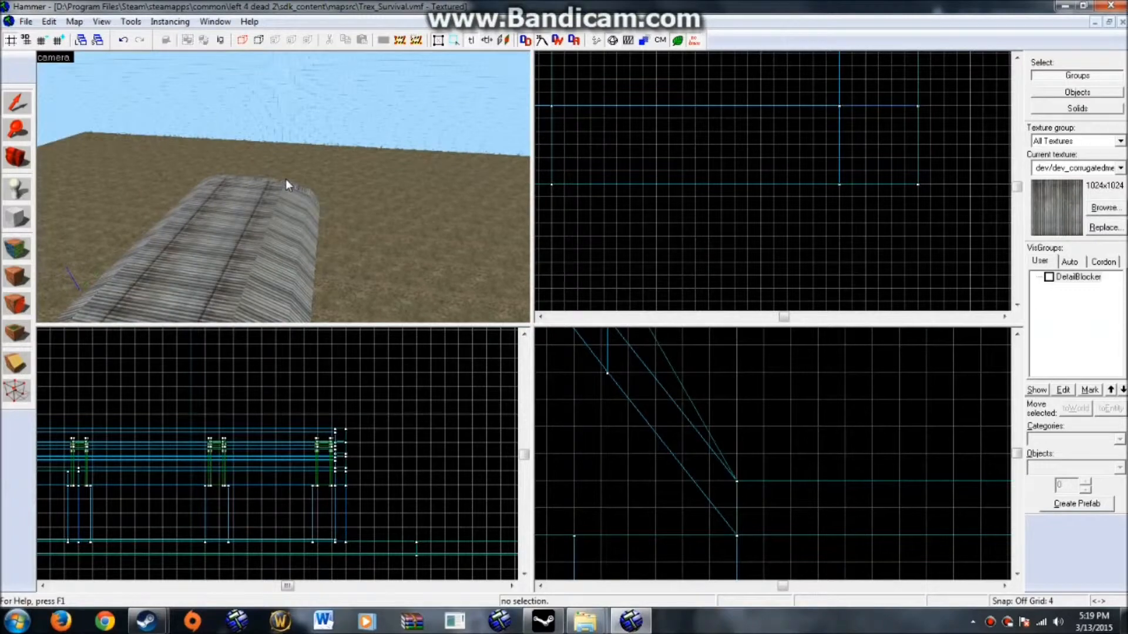
{"action": "key", "text": "s"}
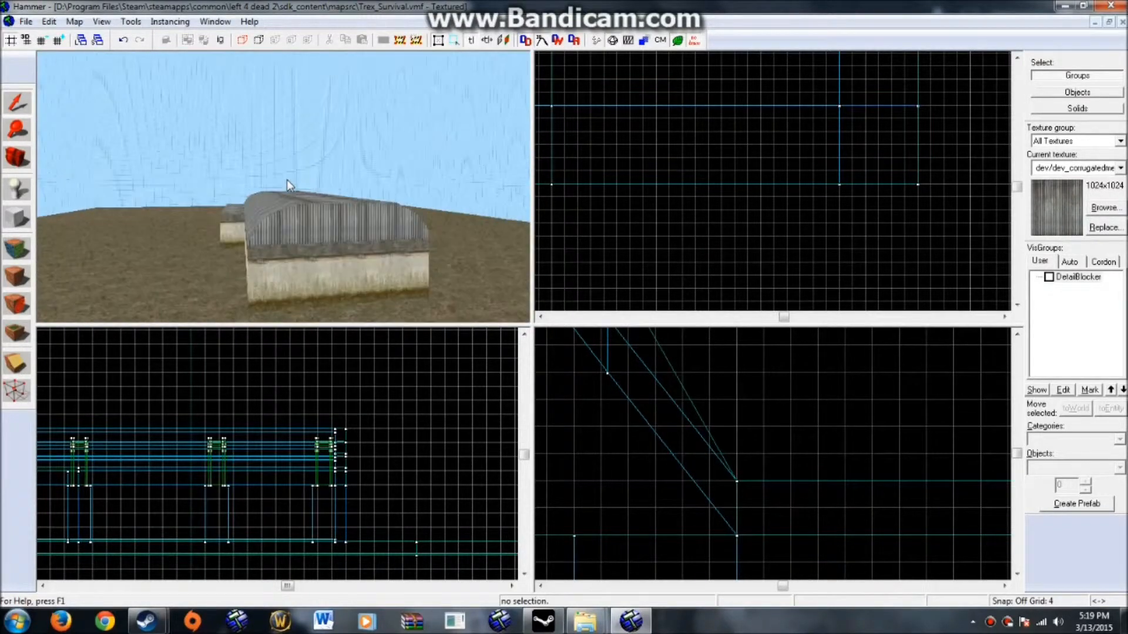
{"action": "key", "text": "w"}
{"action": "key", "text": "s"}
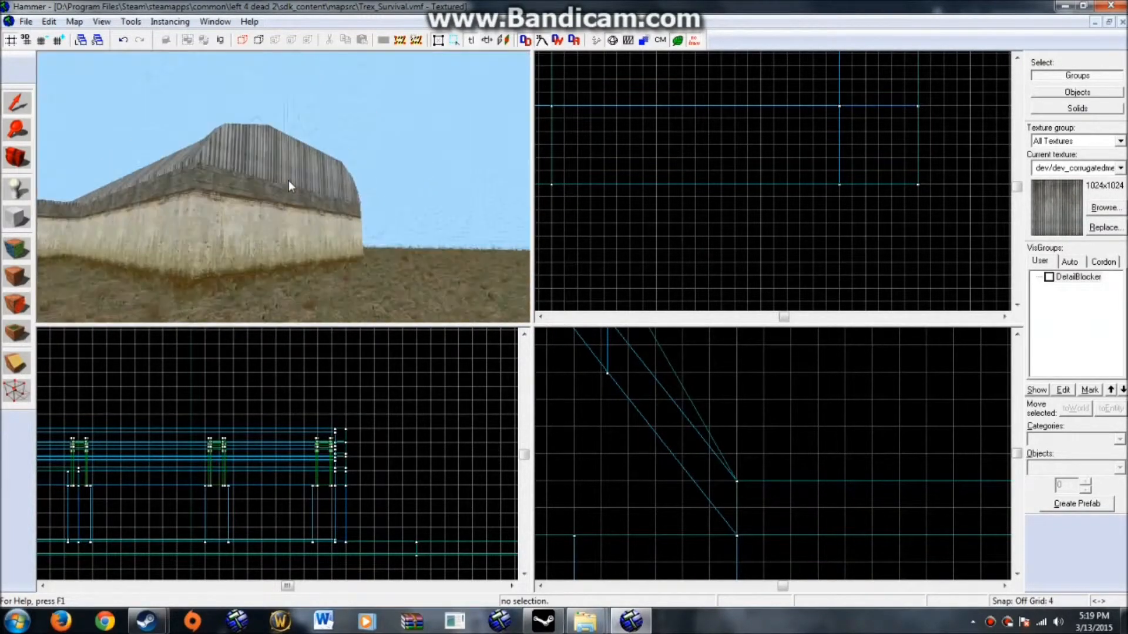
{"action": "key", "text": "w"}
{"action": "key", "text": "w"}
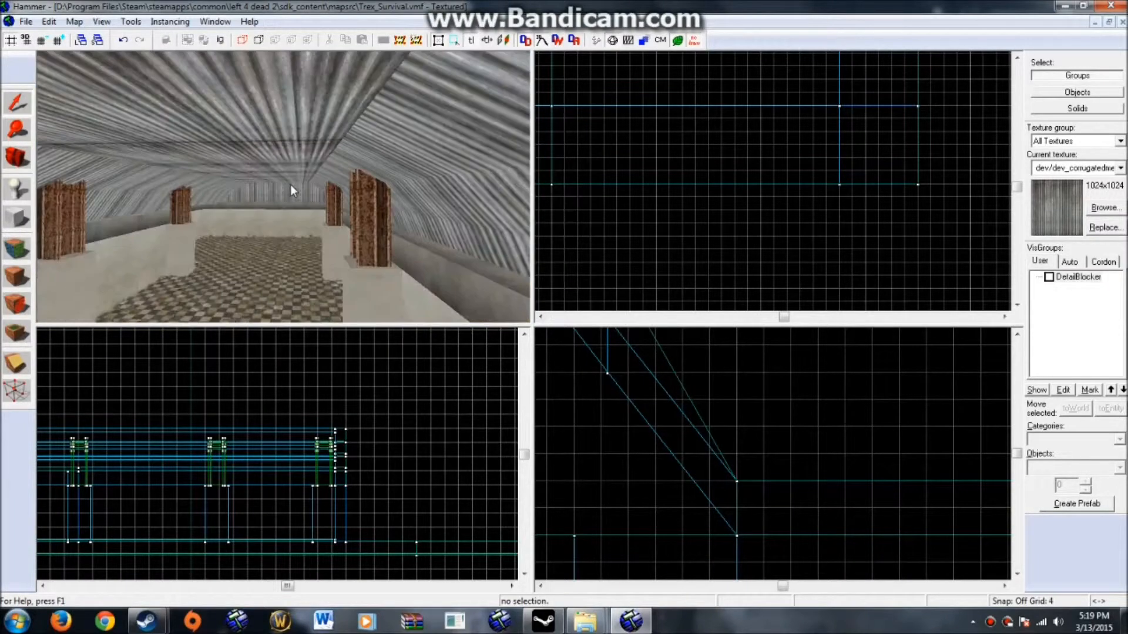
{"action": "key", "text": "s"}
{"action": "key", "text": "w"}
{"action": "key", "text": "s"}
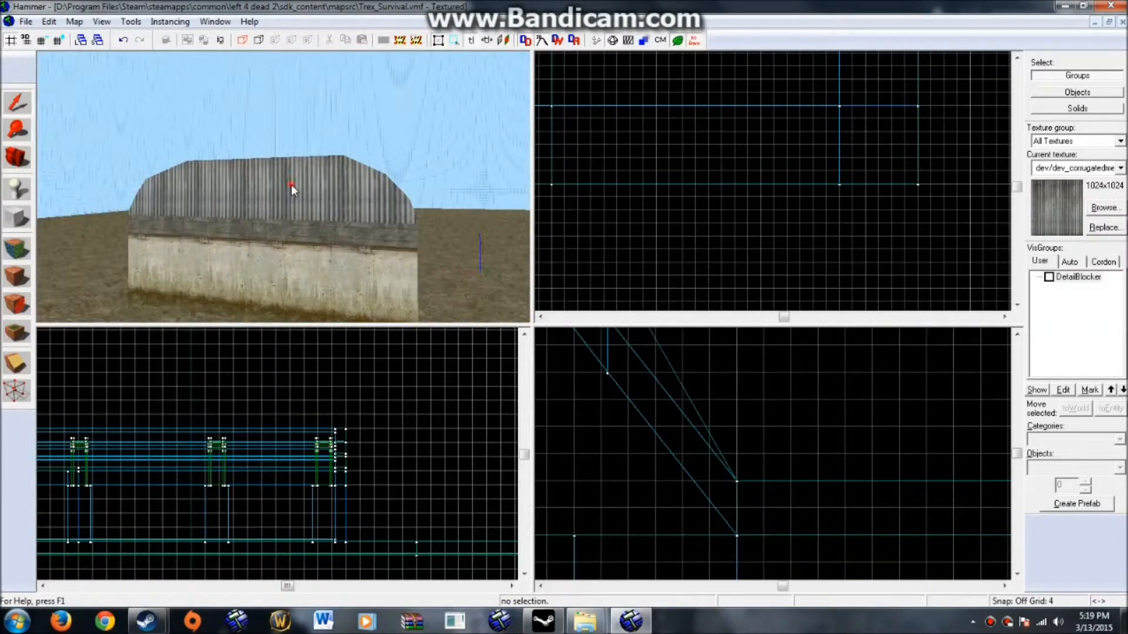
Step: Examine the corrugated end wall up close and the side room's interior walls and ceiling
{"action": "left_click", "coordinate": [291, 185]}
{"action": "key", "text": "w"}
{"action": "key", "text": "s"}
{"action": "key", "text": "z"}
{"action": "left_click", "coordinate": [662, 223]}
{"action": "key", "text": "w"}
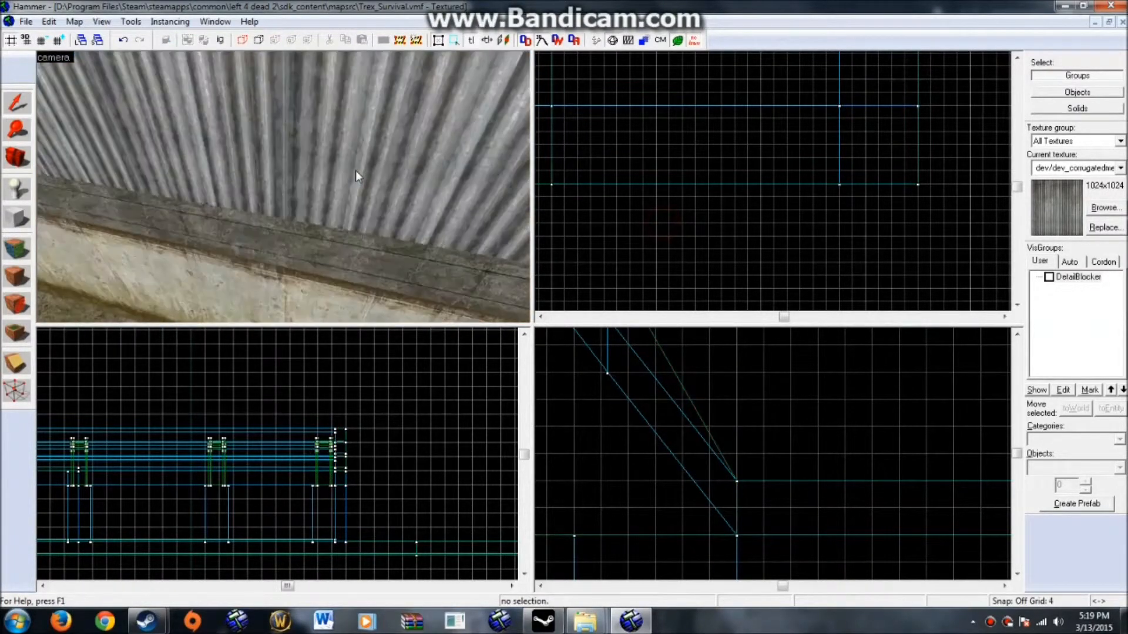
{"action": "key", "text": "Down"}
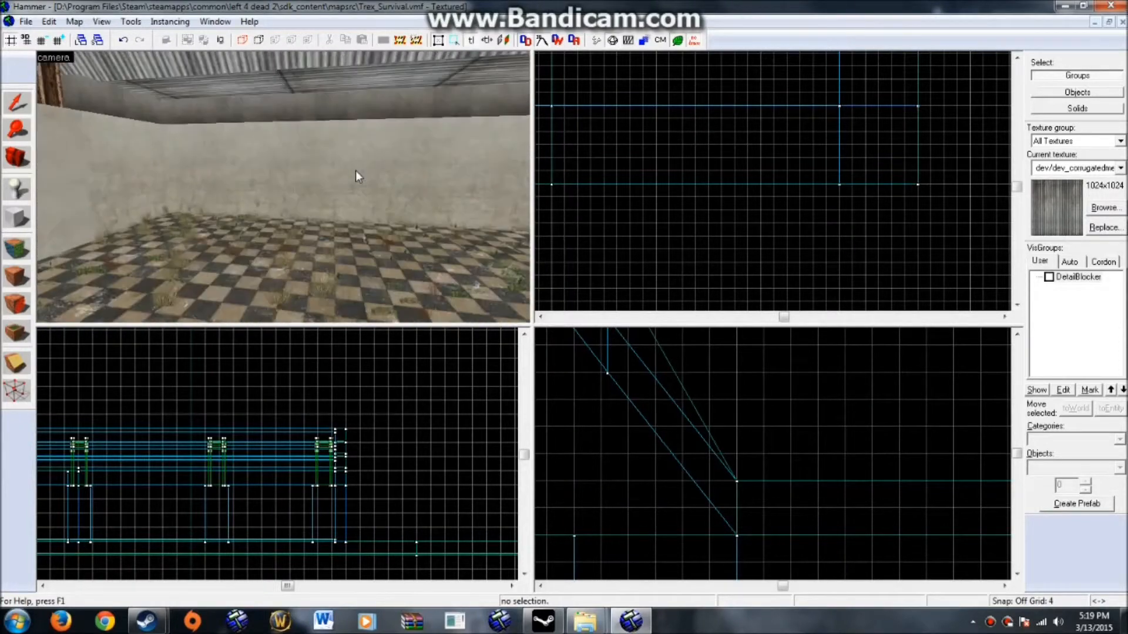
{"action": "key", "text": "Left"}
{"action": "key", "text": "Up"}
Step: Choose the metal/ceiling_grey01 texture from the metal-filtered textures for the interior roof faces
{"action": "left_click", "coordinate": [24, 248]}
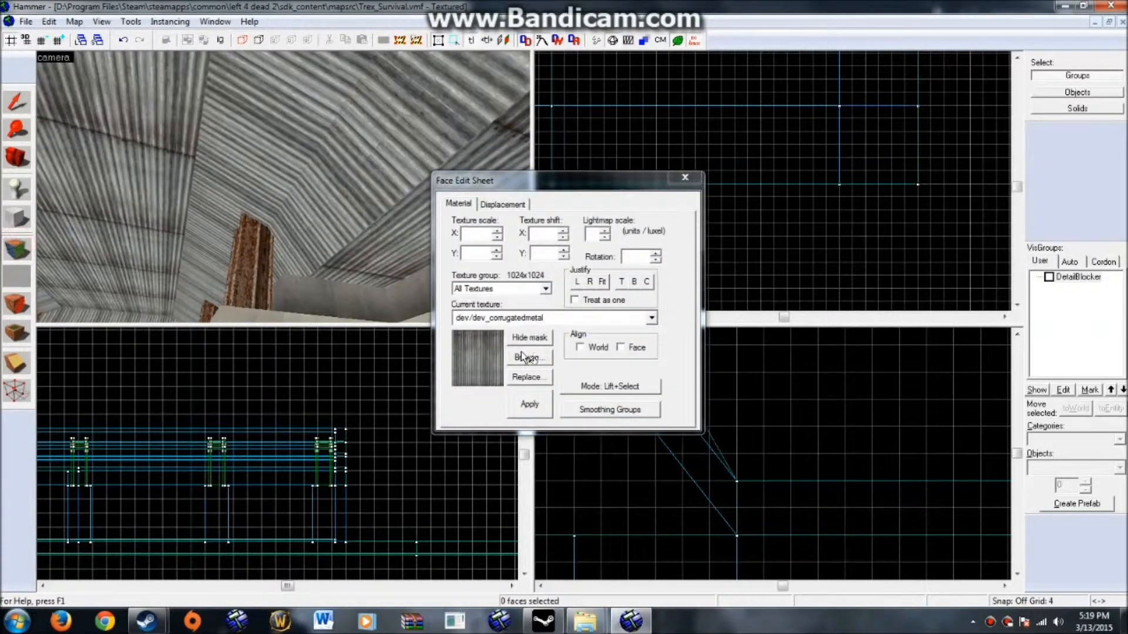
{"action": "left_click", "coordinate": [521, 361]}
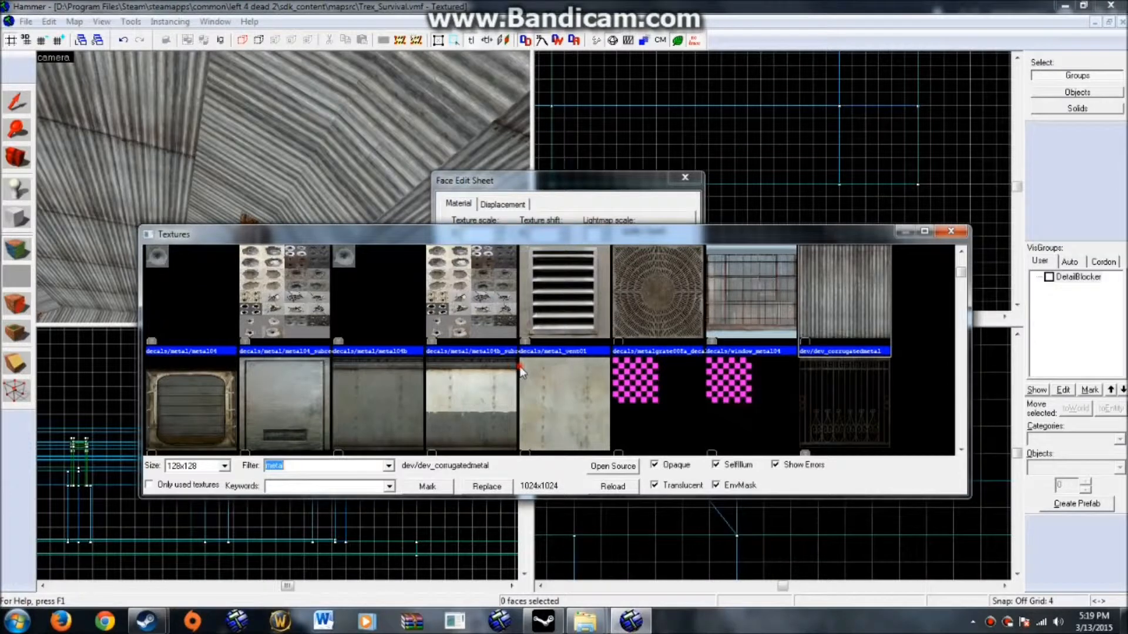
{"action": "scroll", "coordinate": [520, 365], "scroll_direction": "down", "scroll_amount": 10}
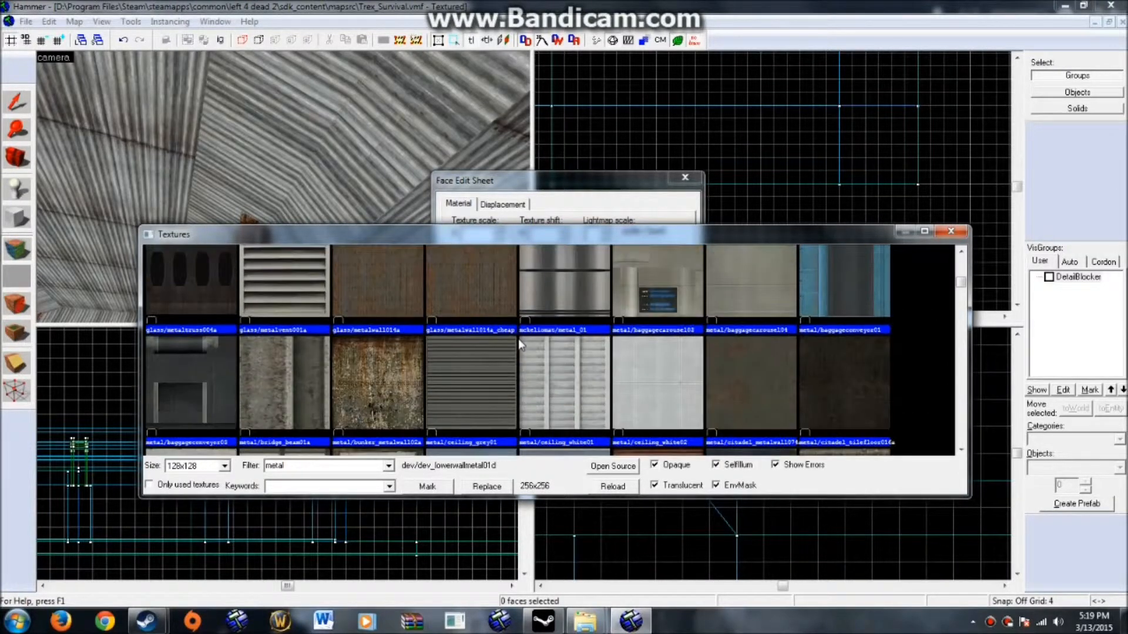
{"action": "scroll", "coordinate": [405, 315], "scroll_direction": "down", "scroll_amount": 1}
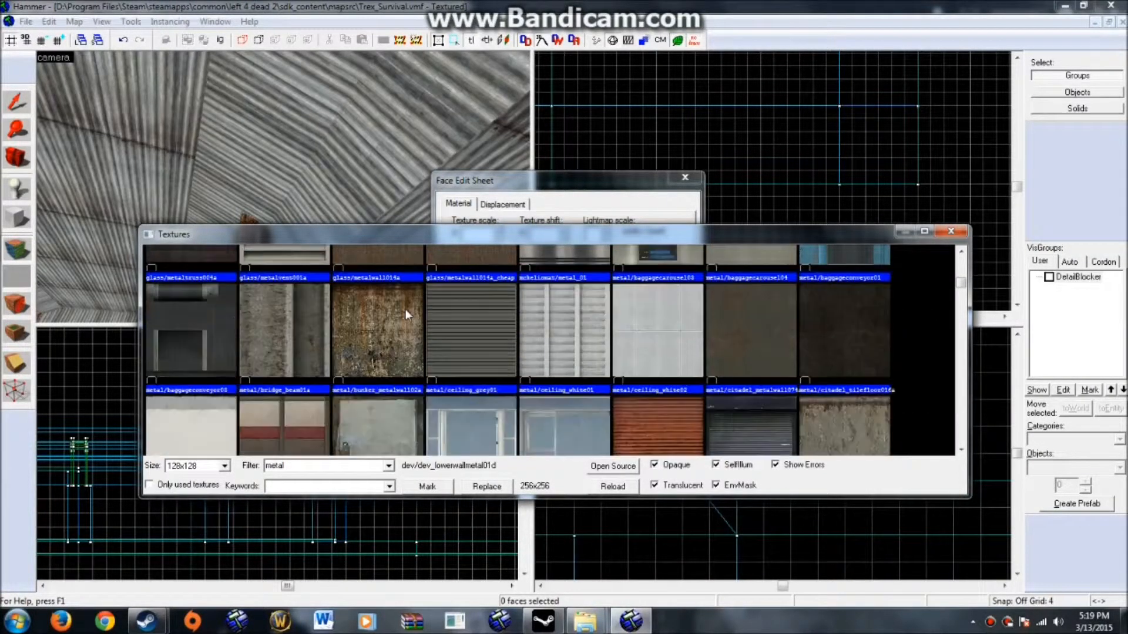
{"action": "double_click", "coordinate": [444, 314]}
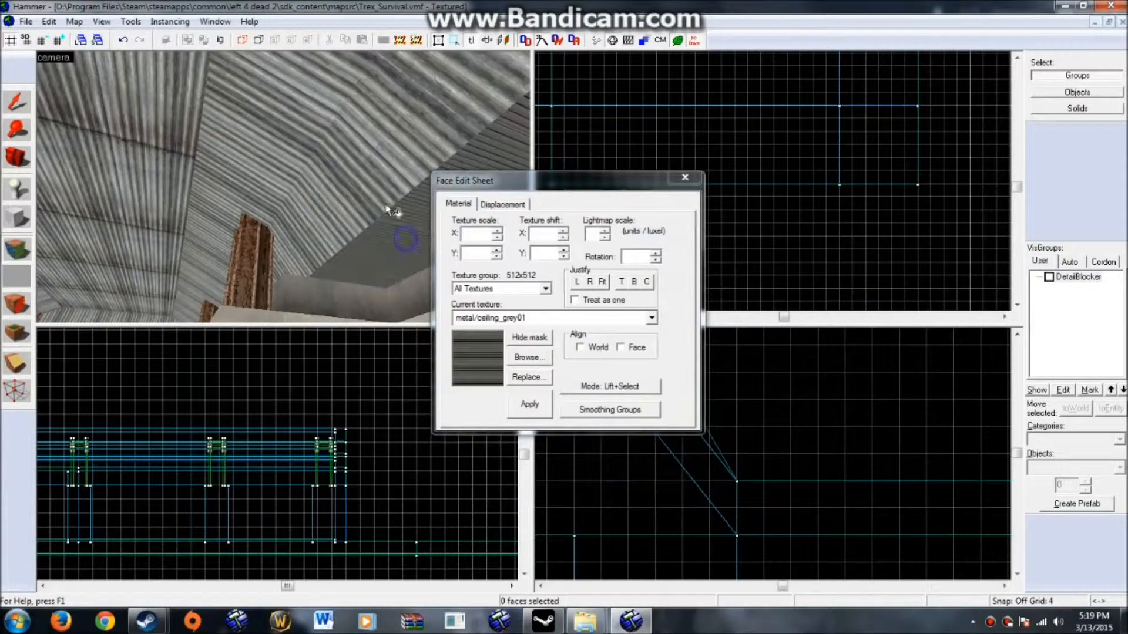
Step: Apply the metal/ceiling_grey01 texture to the interior top, slope and end faces of the main roof
{"action": "right_click", "coordinate": [291, 118]}
{"action": "right_click", "coordinate": [136, 114]}
{"action": "key", "text": "Left"}
{"action": "key", "text": "Down"}
{"action": "right_click", "coordinate": [227, 133]}
{"action": "right_click", "coordinate": [229, 166]}
{"action": "key", "text": "Left"}
{"action": "right_click", "coordinate": [174, 169]}
{"action": "key", "text": "Right"}
{"action": "key", "text": "Right"}
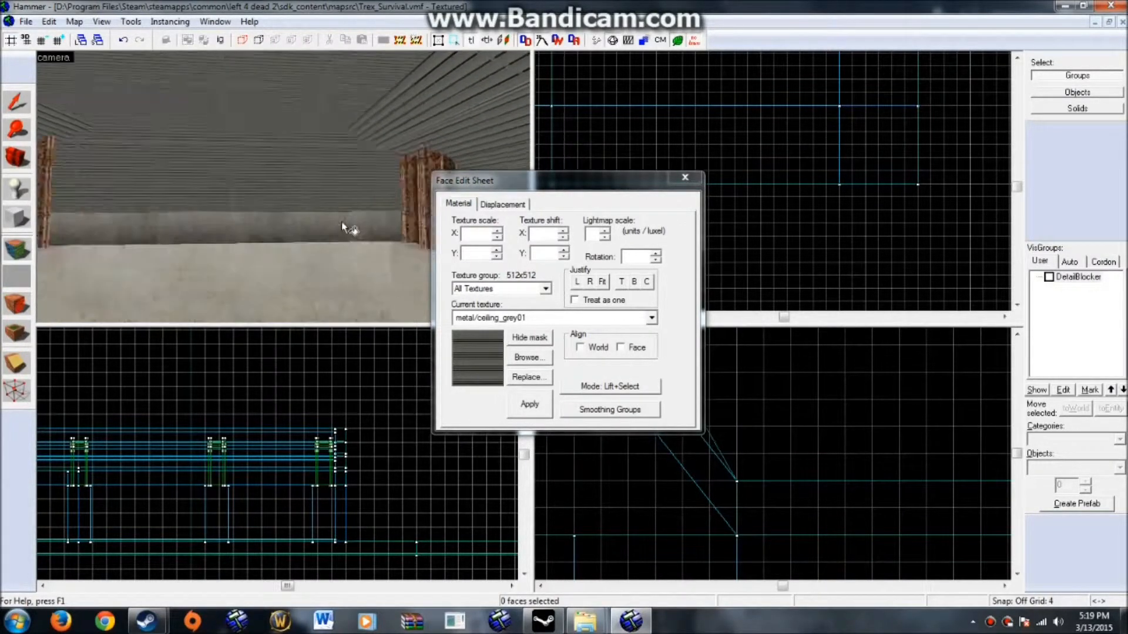
{"action": "key", "text": "Up"}
{"action": "key", "text": "Up"}
Step: Choose the metal/metal_ext_12_under texture from the metal-filtered textures
{"action": "left_click", "coordinate": [529, 358]}
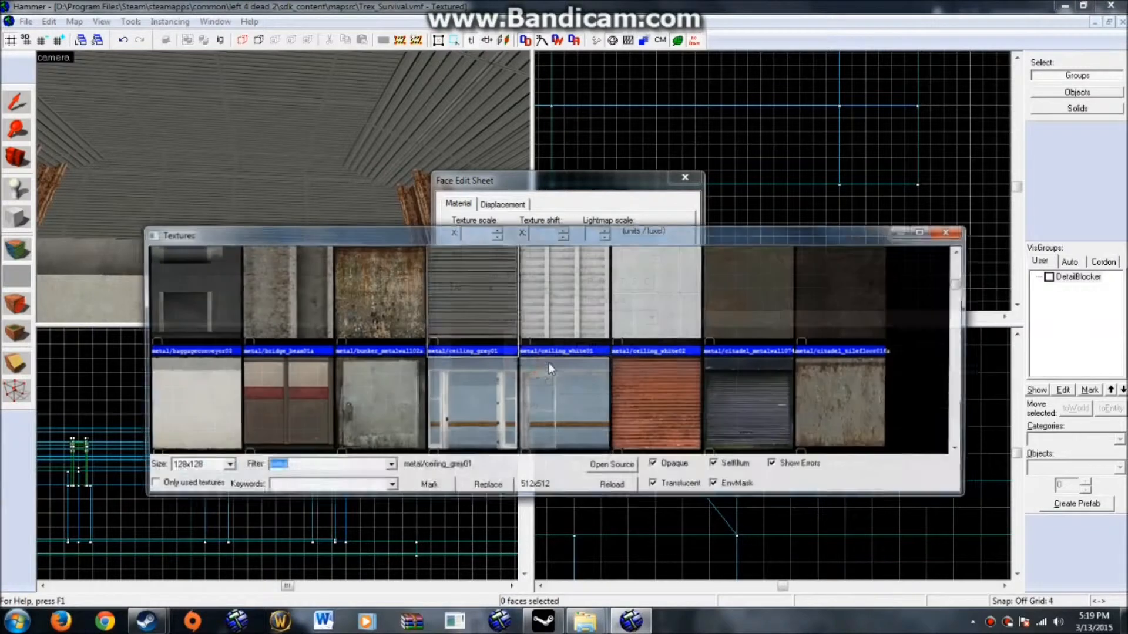
{"action": "left_click", "coordinate": [549, 362]}
{"action": "scroll", "coordinate": [537, 369], "scroll_direction": "down", "scroll_amount": 1}
{"action": "scroll", "coordinate": [362, 353], "scroll_direction": "down", "scroll_amount": 10}
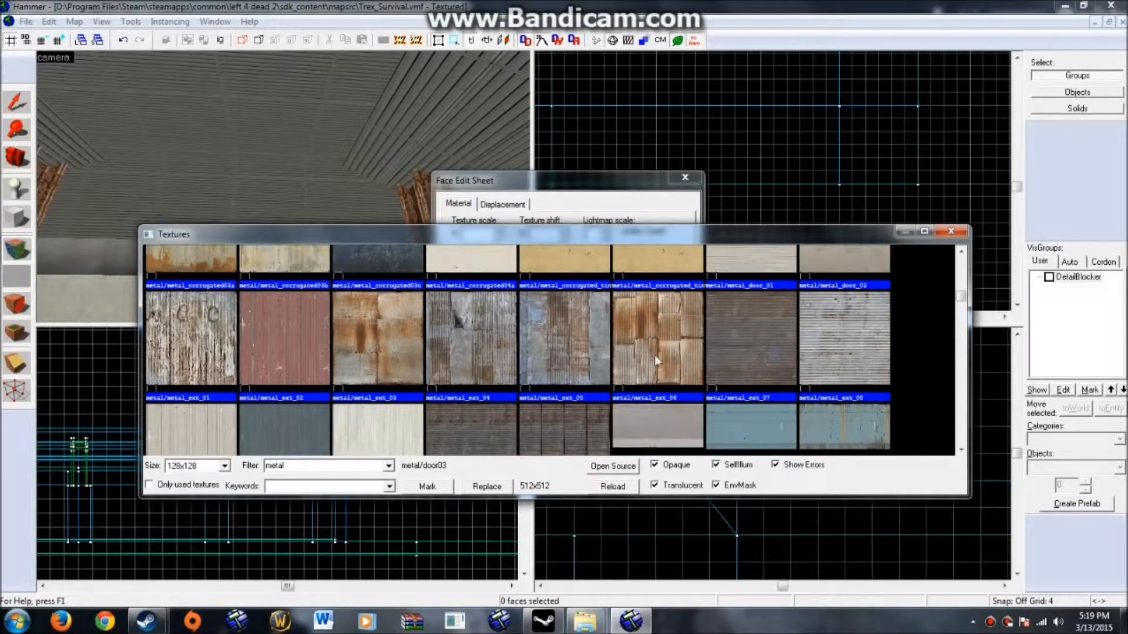
{"action": "scroll", "coordinate": [642, 355], "scroll_direction": "down", "scroll_amount": 2}
{"action": "double_click", "coordinate": [534, 310]}
Step: Apply the metal/metal_ext_12_under texture to the interior roof faces in place of the grey ceiling texture
{"action": "right_click", "coordinate": [401, 119]}
{"action": "key", "text": "z"}
{"action": "right_click", "coordinate": [350, 201]}
{"action": "key", "text": "a"}
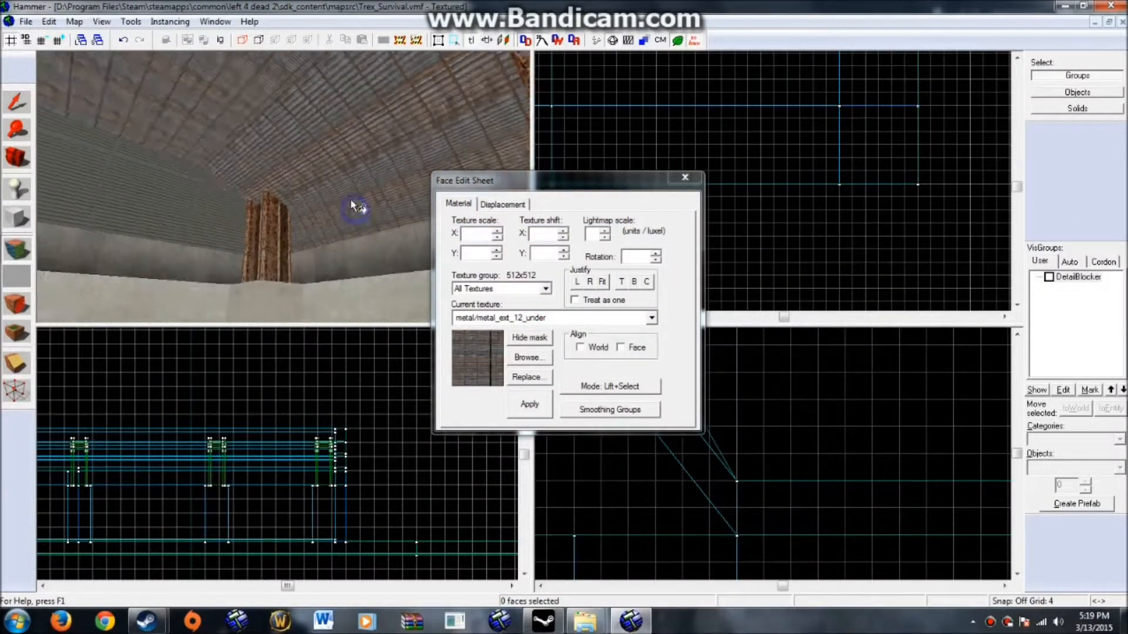
{"action": "right_click", "coordinate": [199, 191]}
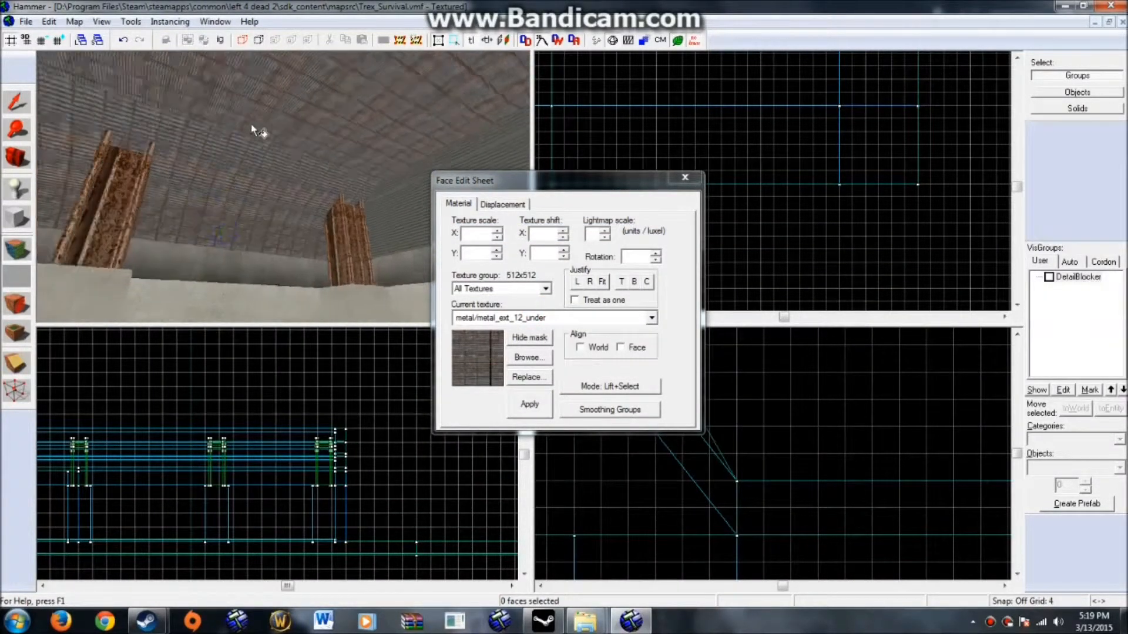
Step: Rotate the texture on the main roof's inner top face so its ribs line up with the slope panels
{"action": "left_click", "coordinate": [316, 103]}
{"action": "left_click", "coordinate": [627, 259]}
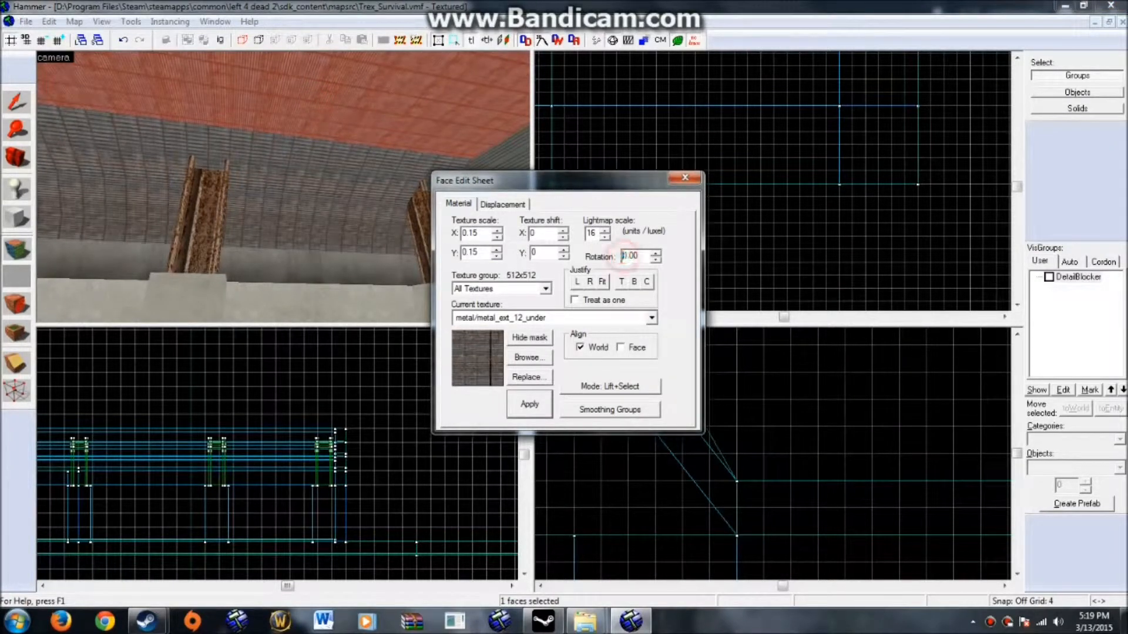
{"action": "left_click", "coordinate": [308, 165]}
{"action": "key", "text": "Left"}
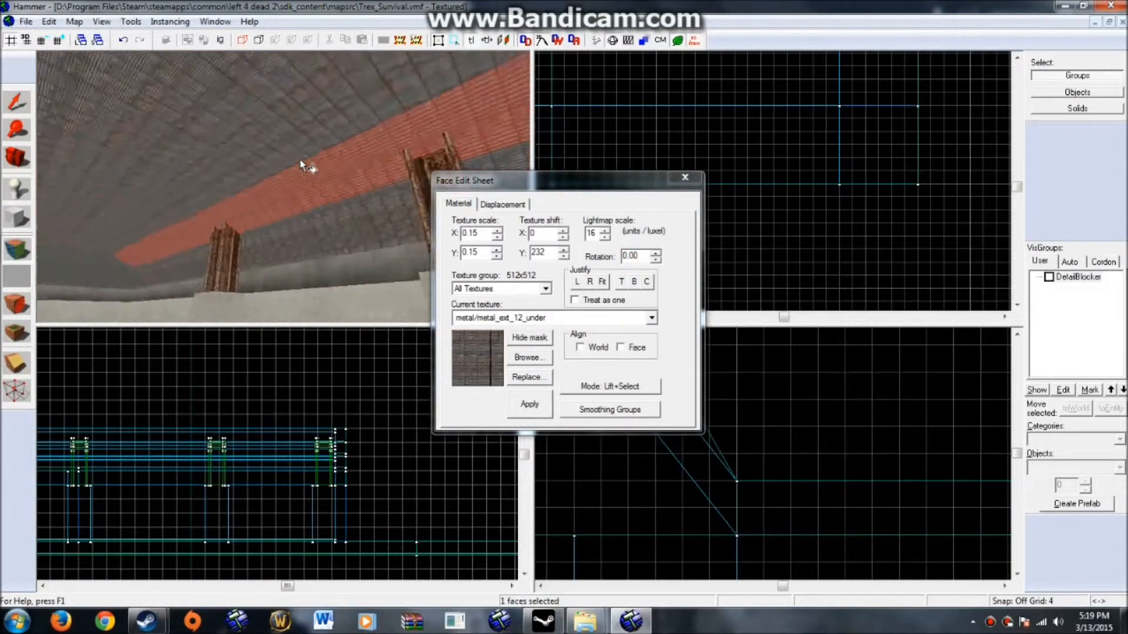
{"action": "key", "text": "w"}
{"action": "key", "text": "Left"}
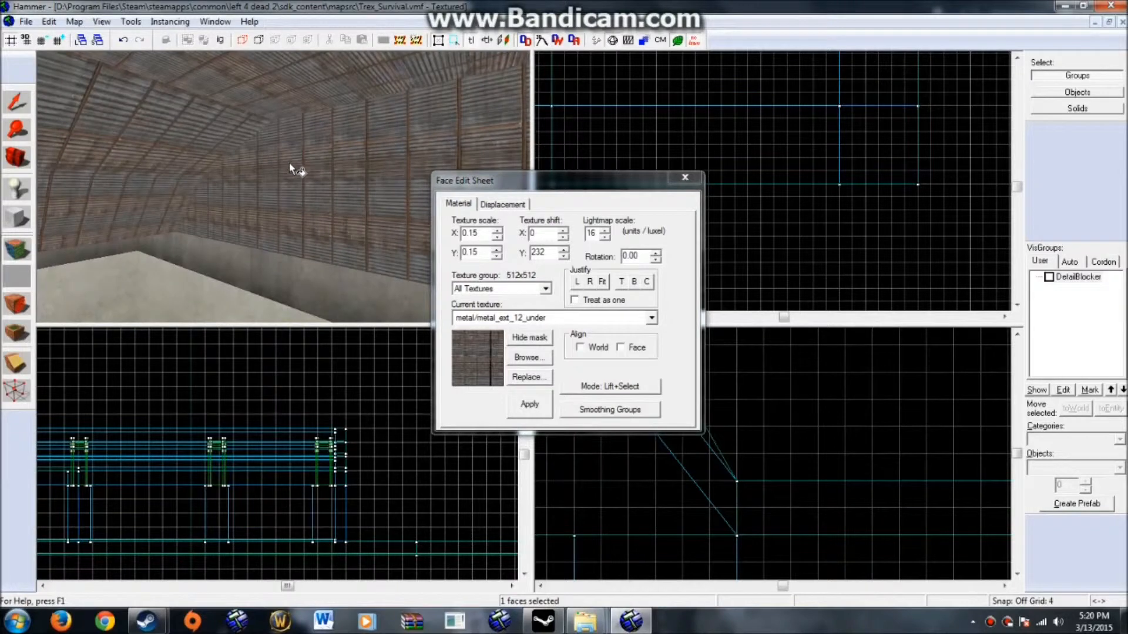
{"action": "key", "text": "Left"}
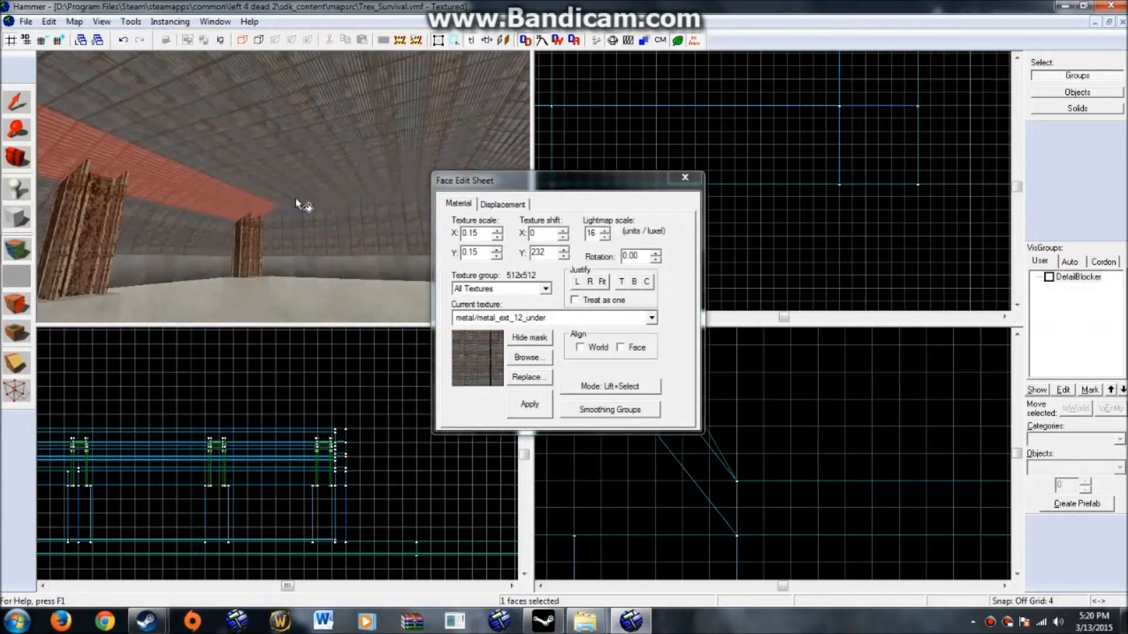
Step: Rotate the metal_ext_12_under texture on the side room's ceiling face to 90 degrees and centre it
{"action": "key", "text": "w"}
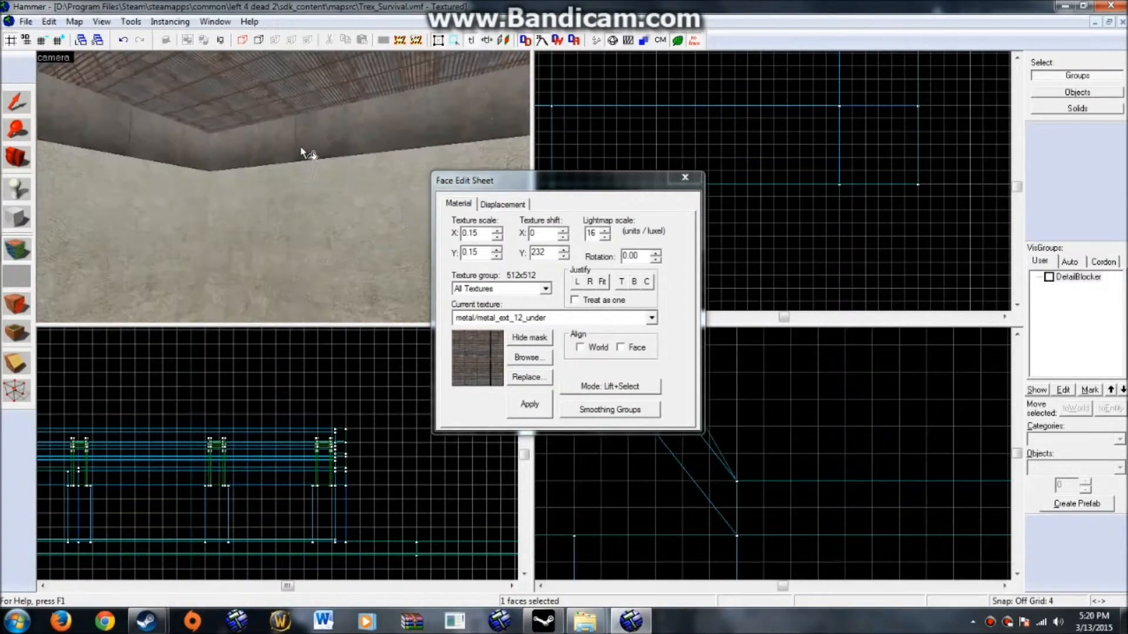
{"action": "key", "text": "Up"}
{"action": "left_click", "coordinate": [270, 166]}
{"action": "left_click", "coordinate": [623, 255]}
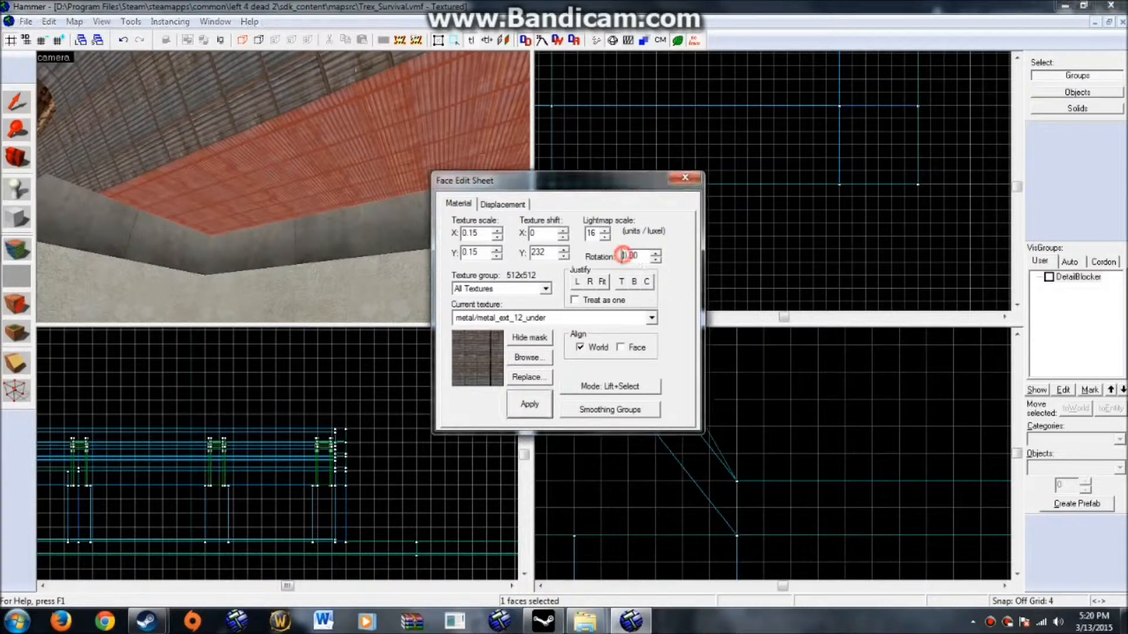
{"action": "key", "text": "Return"}
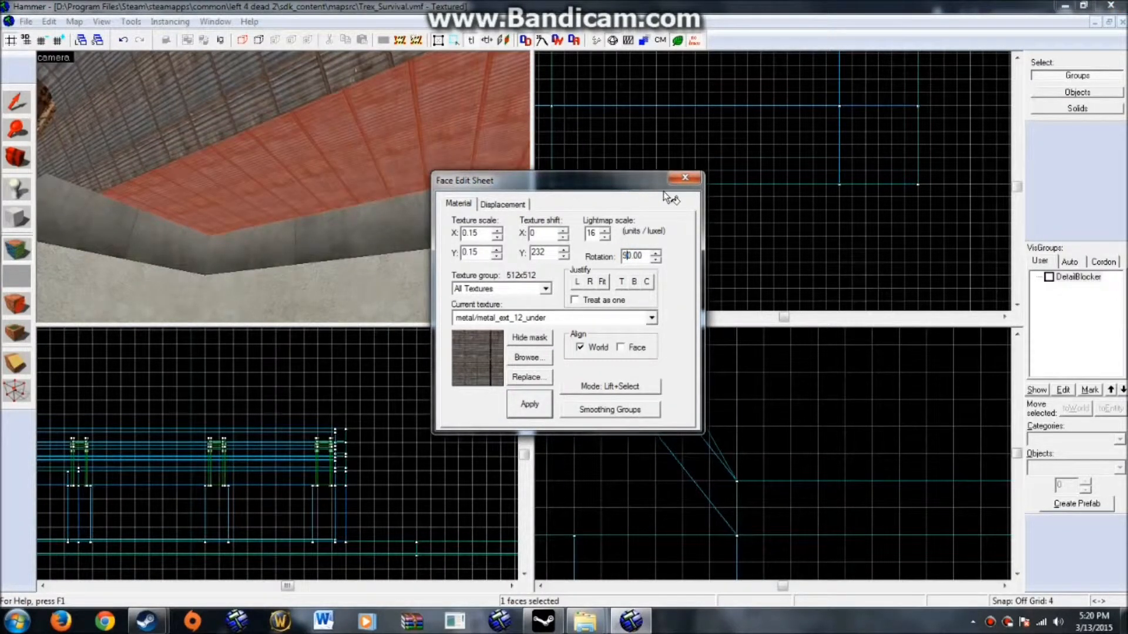
{"action": "left_click", "coordinate": [647, 283]}
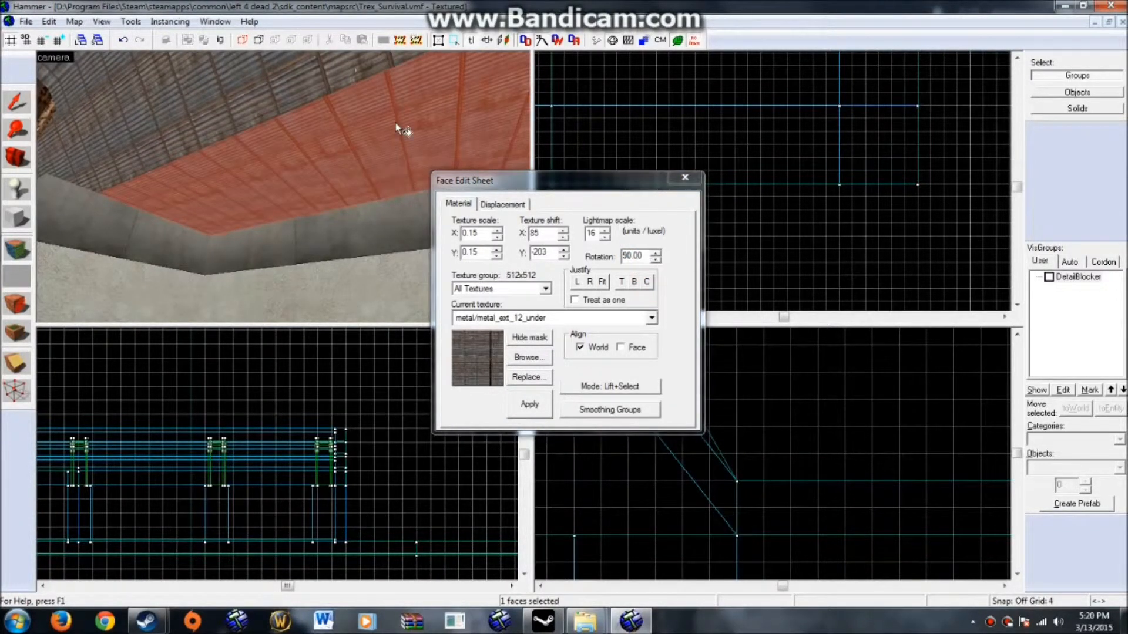
{"action": "left_click_drag", "start_coordinate": [498, 154], "coordinate": [316, 170]}
{"action": "left_click", "coordinate": [322, 153]}
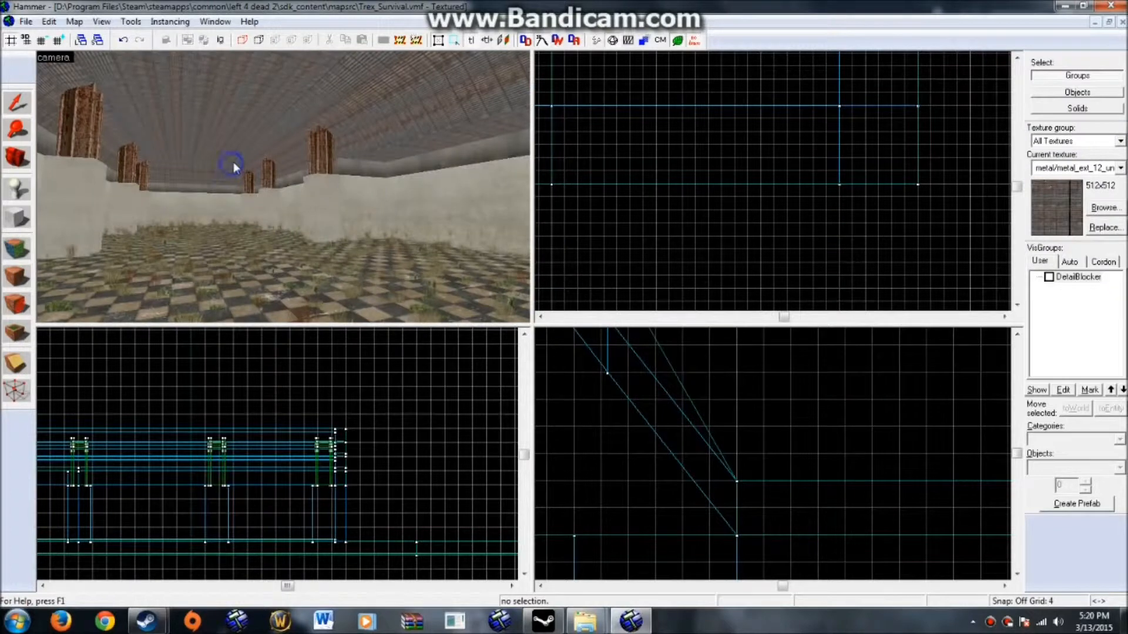
Step: Pick up the rusty column's metal/ibeama texture and outline a 20-unit-wide block against its web, between the flanges
{"action": "left_click_drag", "start_coordinate": [235, 160], "coordinate": [287, 206]}
{"action": "left_click_drag", "start_coordinate": [150, 209], "coordinate": [309, 193]}
{"action": "key", "text": "shift+a"}
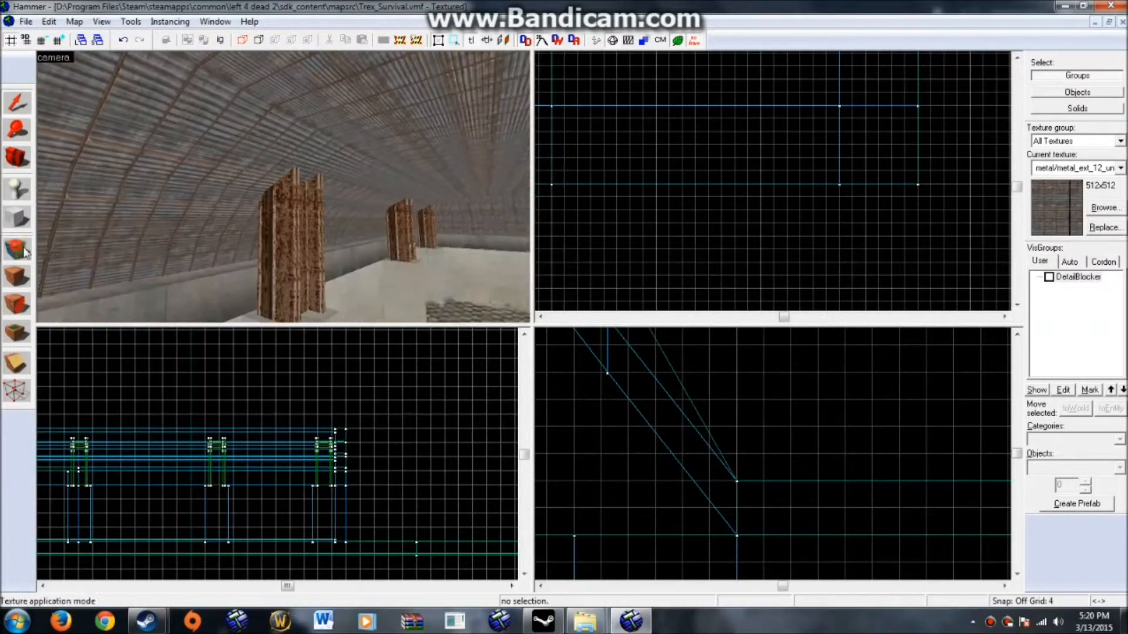
{"action": "left_click", "coordinate": [16, 102]}
{"action": "left_click", "coordinate": [310, 201]}
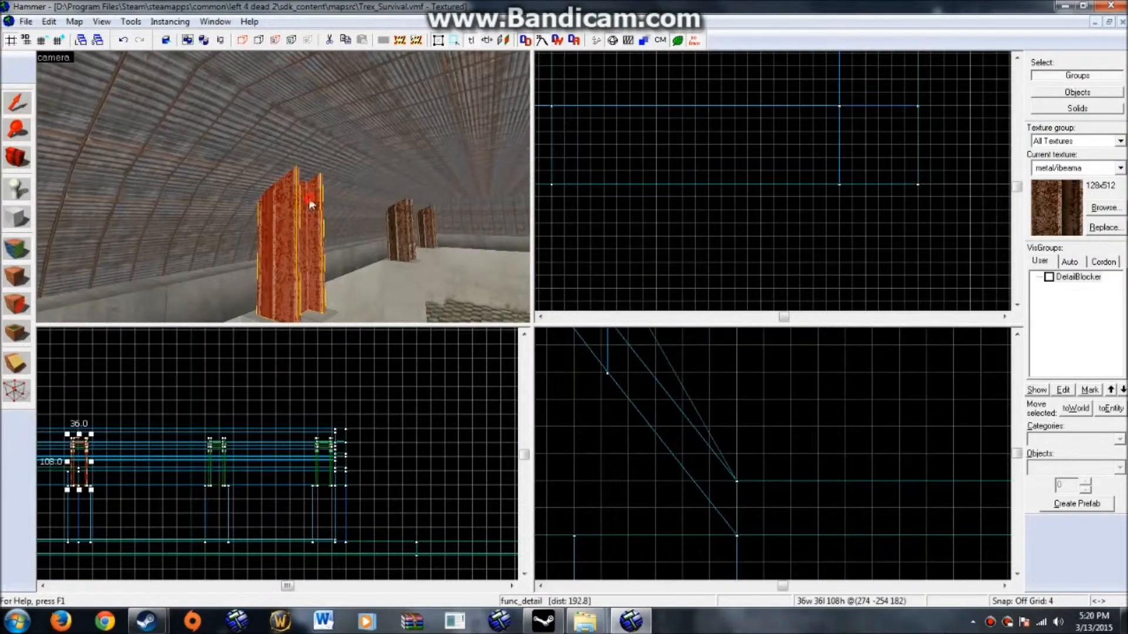
{"action": "scroll", "coordinate": [728, 155], "scroll_direction": "down", "scroll_amount": 5}
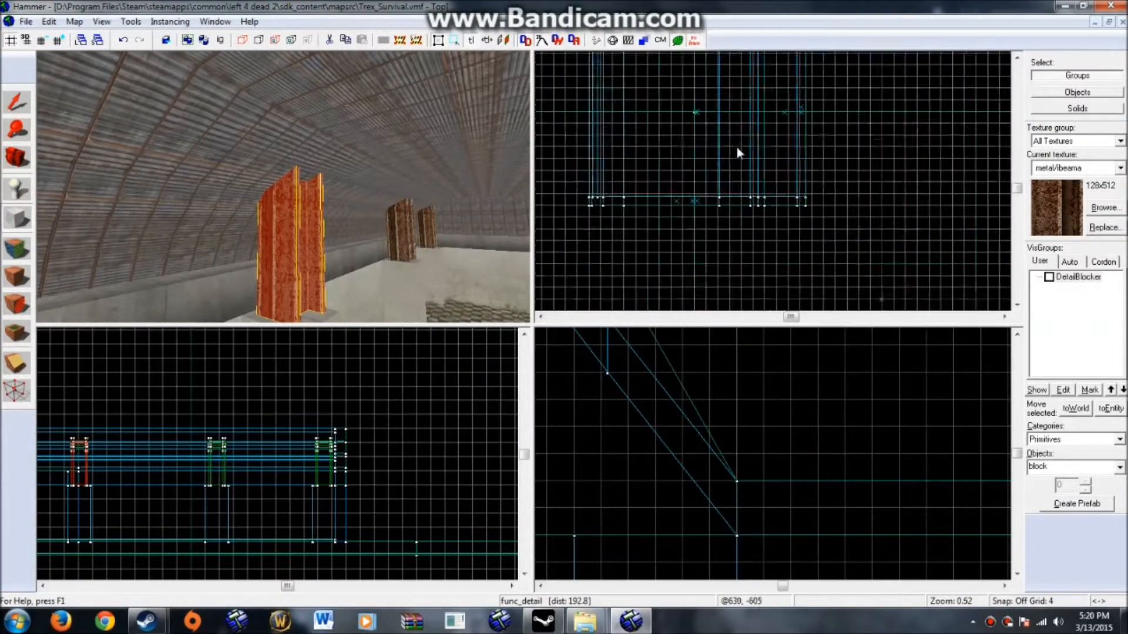
{"action": "scroll", "coordinate": [646, 153], "scroll_direction": "up", "scroll_amount": 8}
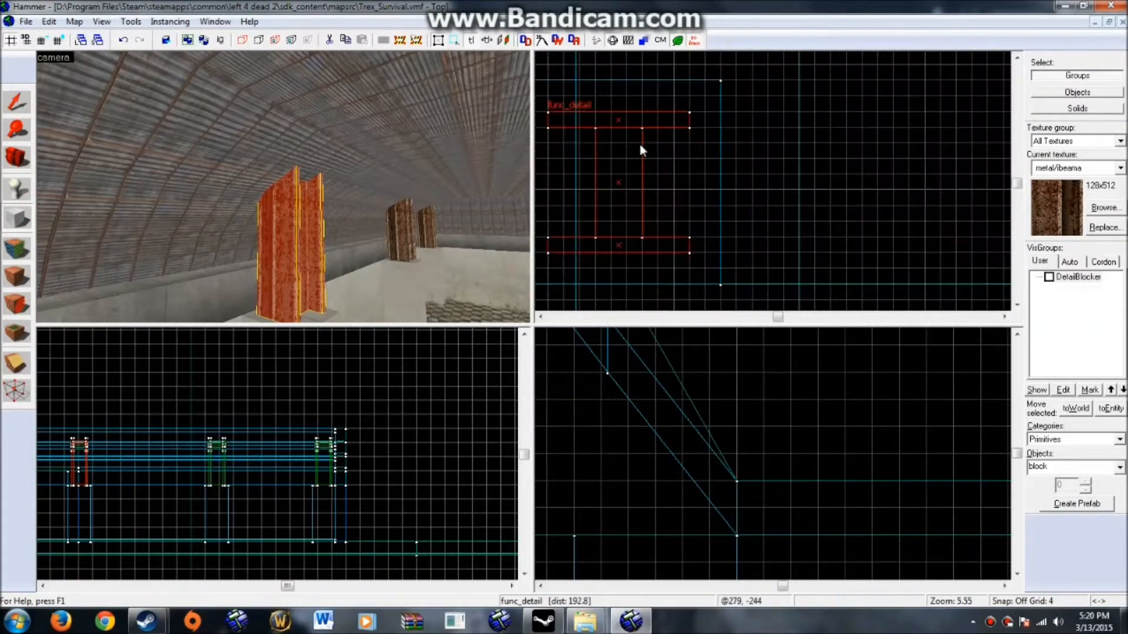
{"action": "left_click", "coordinate": [676, 153]}
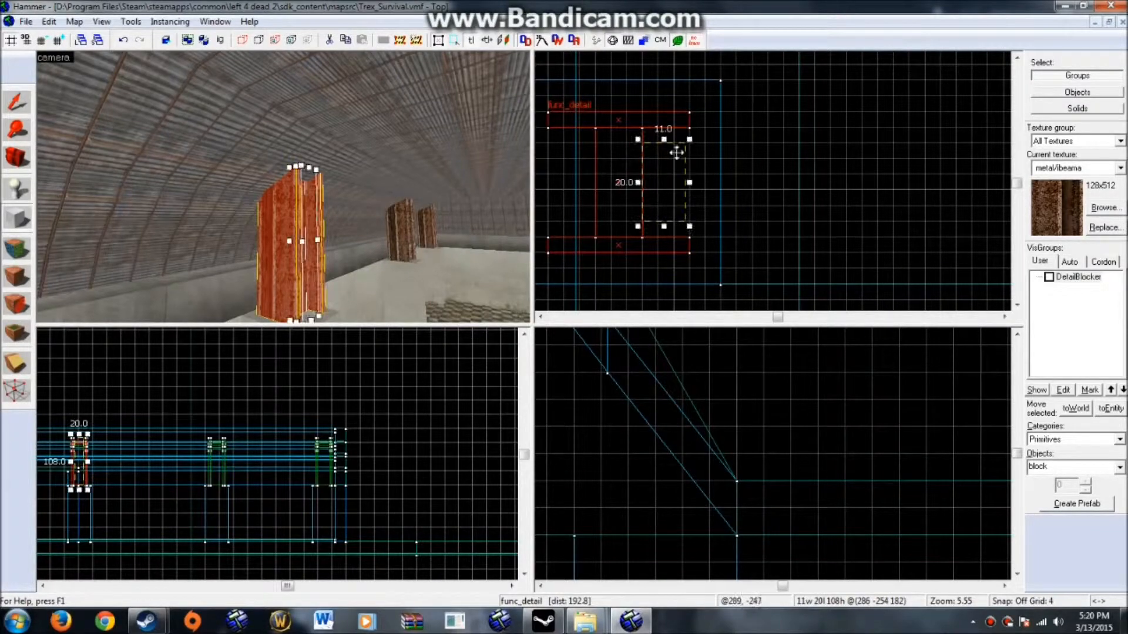
Step: Stretch the block outline across the room to the opposite column's web, making it 368 units long
{"action": "scroll", "coordinate": [770, 184], "scroll_direction": "down", "scroll_amount": 8}
{"action": "mouse_move", "coordinate": [688, 183]}
{"action": "left_mouse_down"}
{"action": "mouse_move", "coordinate": [800, 193]}
{"action": "mouse_move", "coordinate": [663, 187]}
{"action": "mouse_move", "coordinate": [675, 191]}
{"action": "left_mouse_up"}
{"action": "scroll", "coordinate": [695, 188], "scroll_direction": "up", "scroll_amount": 4}
{"action": "scroll", "coordinate": [663, 187], "scroll_direction": "up", "scroll_amount": 3}
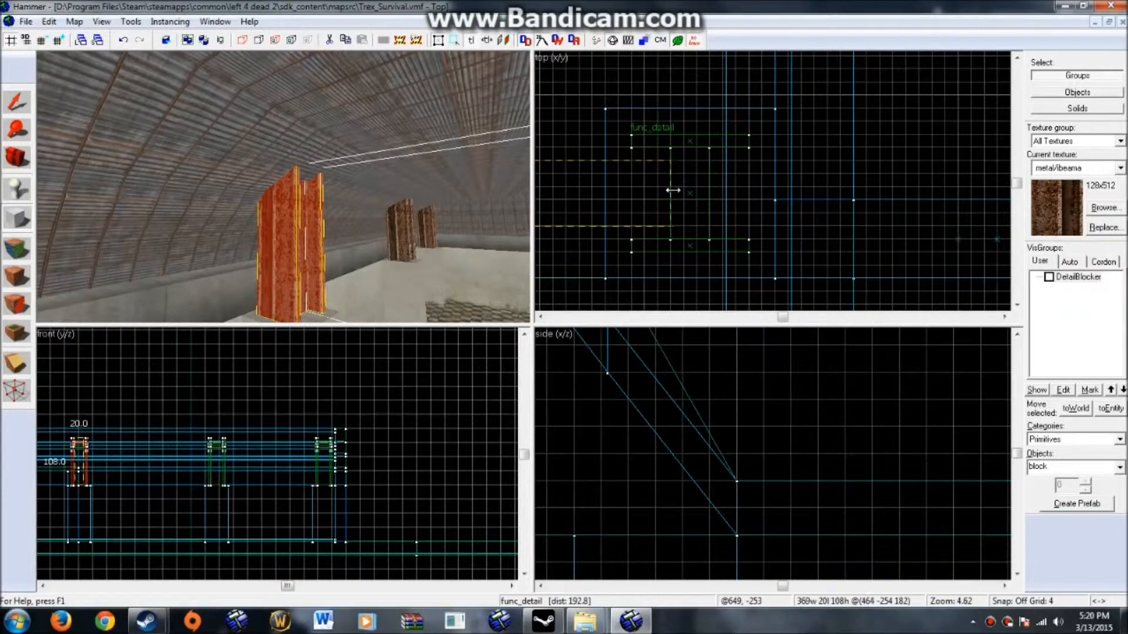
{"action": "scroll", "coordinate": [735, 374], "scroll_direction": "down", "scroll_amount": 9}
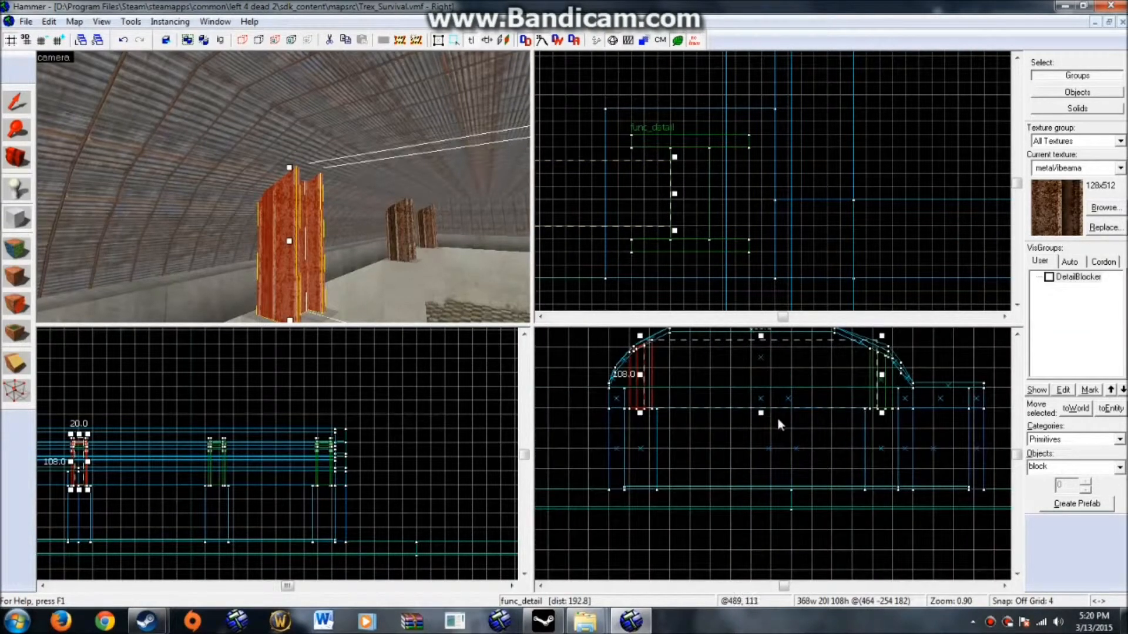
Step: Reduce the block outline to a height of 22 units near the column tops and create the crossbeam
{"action": "scroll", "coordinate": [886, 377], "scroll_direction": "up", "scroll_amount": 9}
{"action": "left_click_drag", "start_coordinate": [886, 376], "coordinate": [990, 382]}
{"action": "scroll", "coordinate": [862, 426], "scroll_direction": "down", "scroll_amount": 4}
{"action": "scroll", "coordinate": [999, 383], "scroll_direction": "up", "scroll_amount": 8}
{"action": "scroll", "coordinate": [975, 384], "scroll_direction": "down", "scroll_amount": 8}
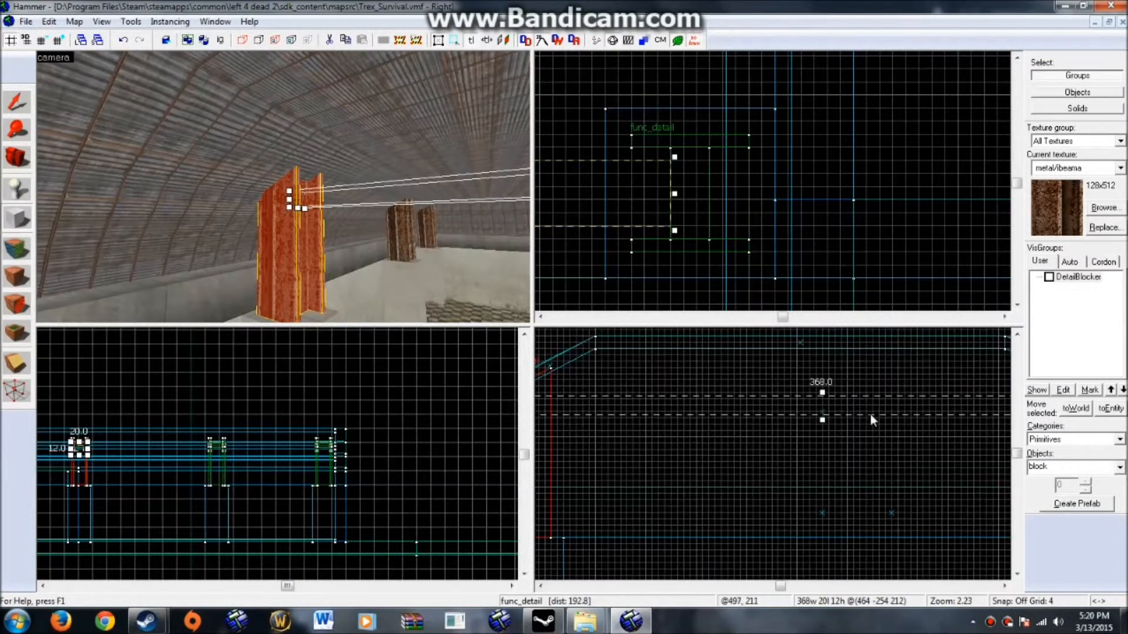
{"action": "scroll", "coordinate": [646, 424], "scroll_direction": "up", "scroll_amount": 7}
{"action": "left_click_drag", "start_coordinate": [940, 420], "coordinate": [644, 431]}
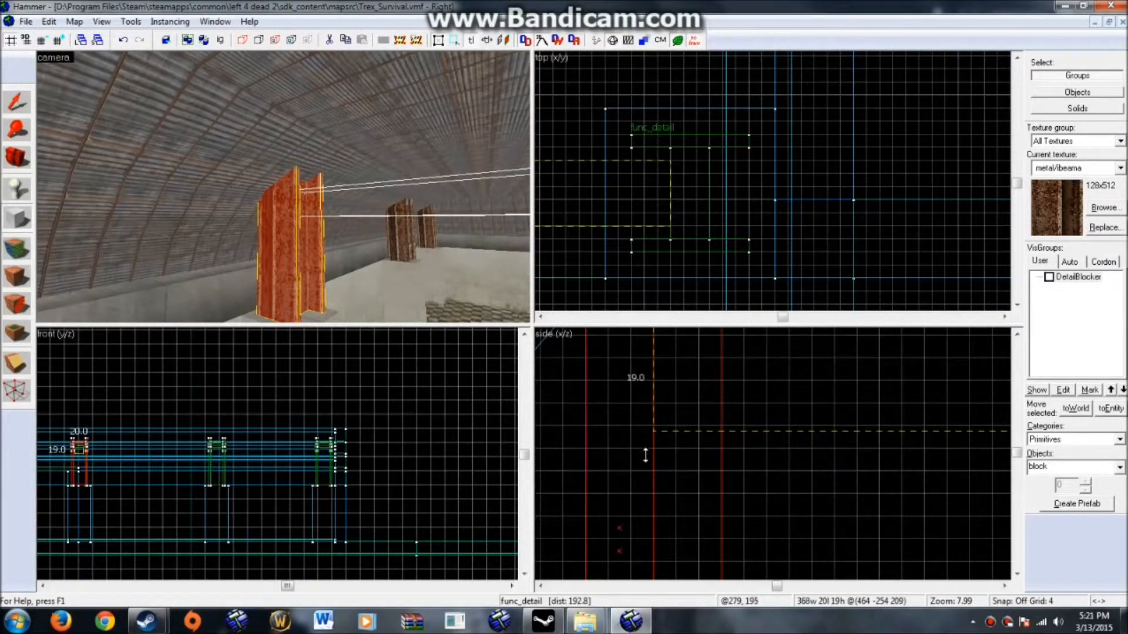
{"action": "key", "text": "Return"}
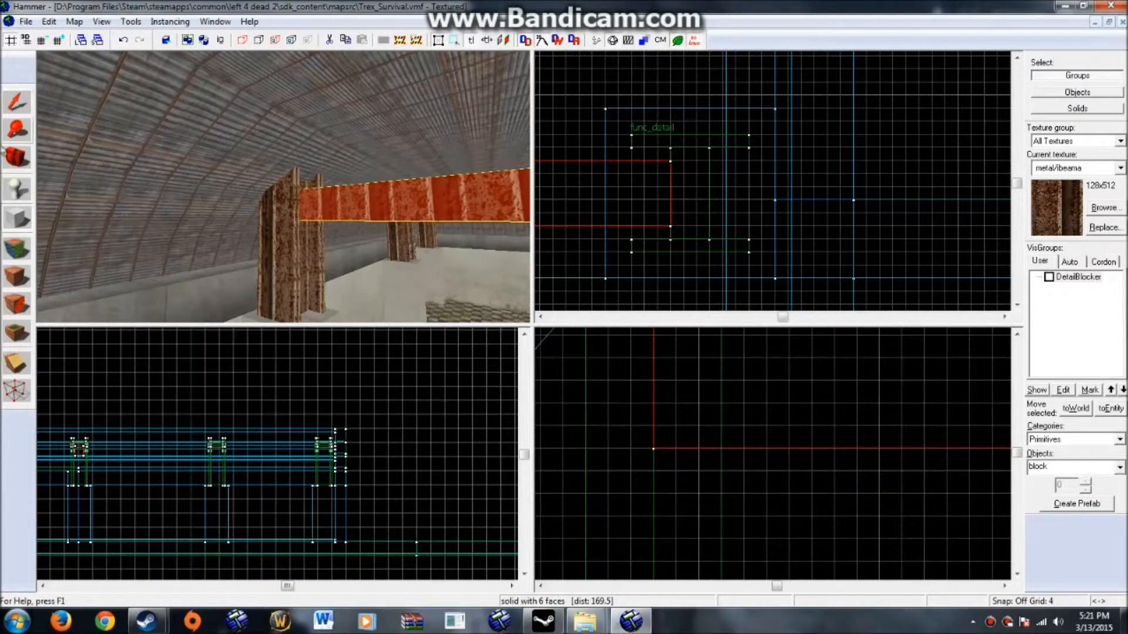
Step: Rotate the metal/ibeama texture on all faces of the crossbeam to 90 degrees
{"action": "left_click", "coordinate": [296, 250]}
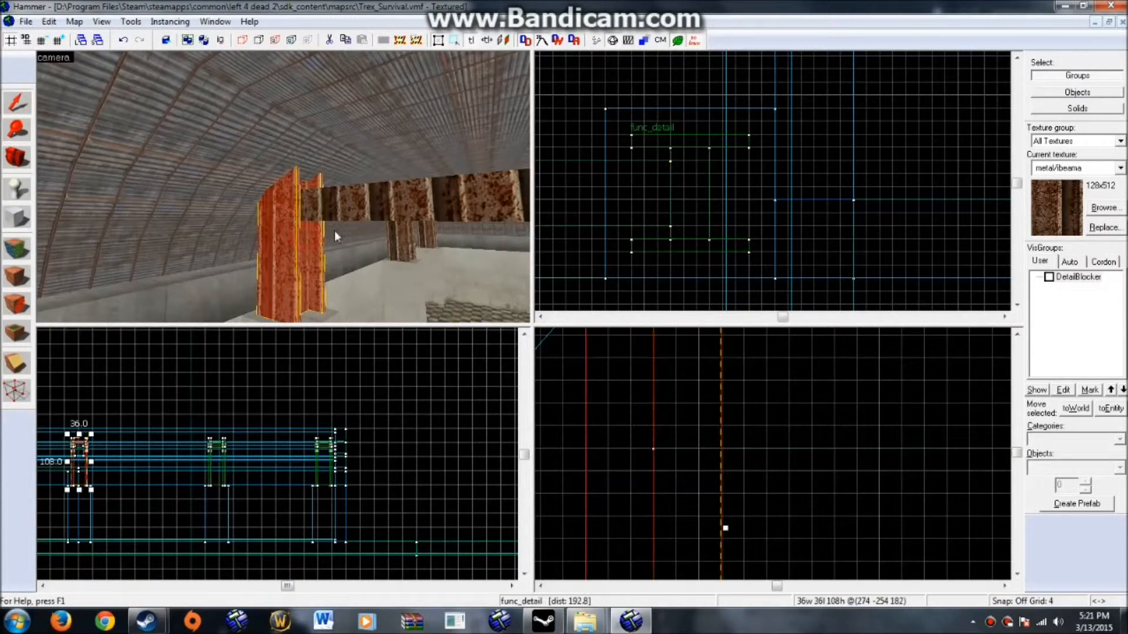
{"action": "scroll", "coordinate": [683, 185], "scroll_direction": "down", "scroll_amount": 3}
{"action": "scroll", "coordinate": [716, 179], "scroll_direction": "up", "scroll_amount": 1}
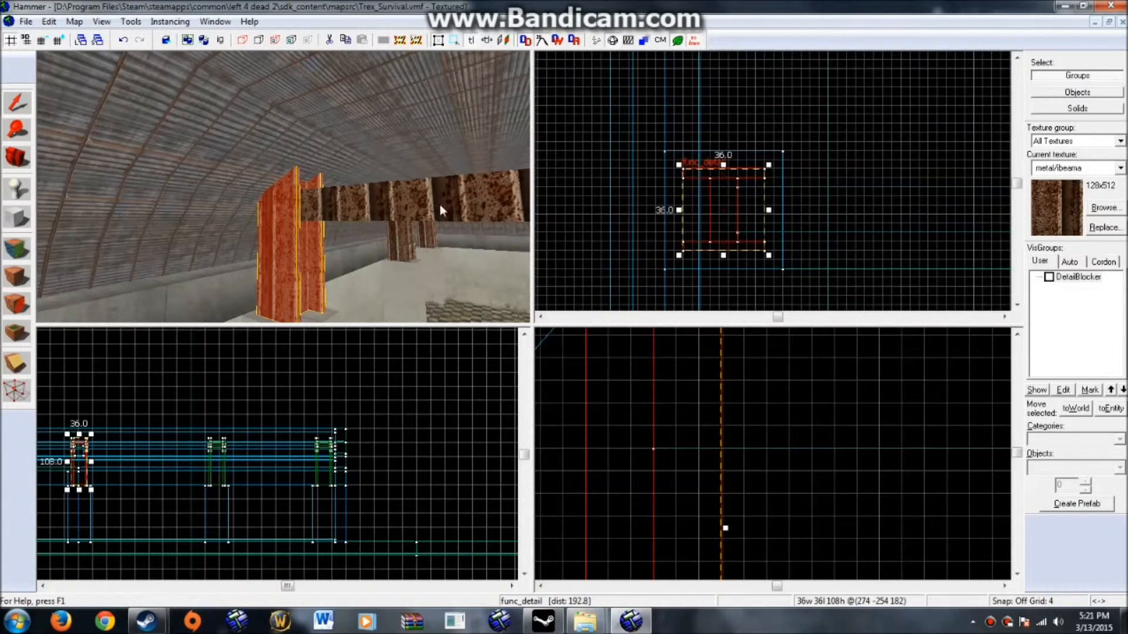
{"action": "left_click", "coordinate": [292, 204]}
{"action": "left_click", "coordinate": [26, 253]}
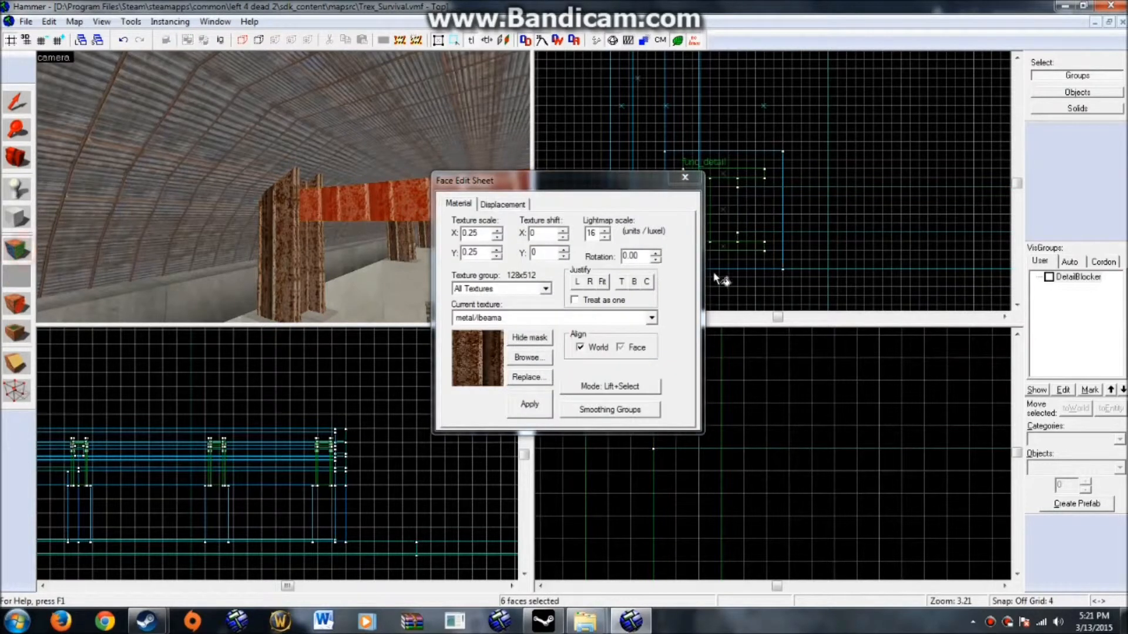
{"action": "left_click", "coordinate": [624, 257]}
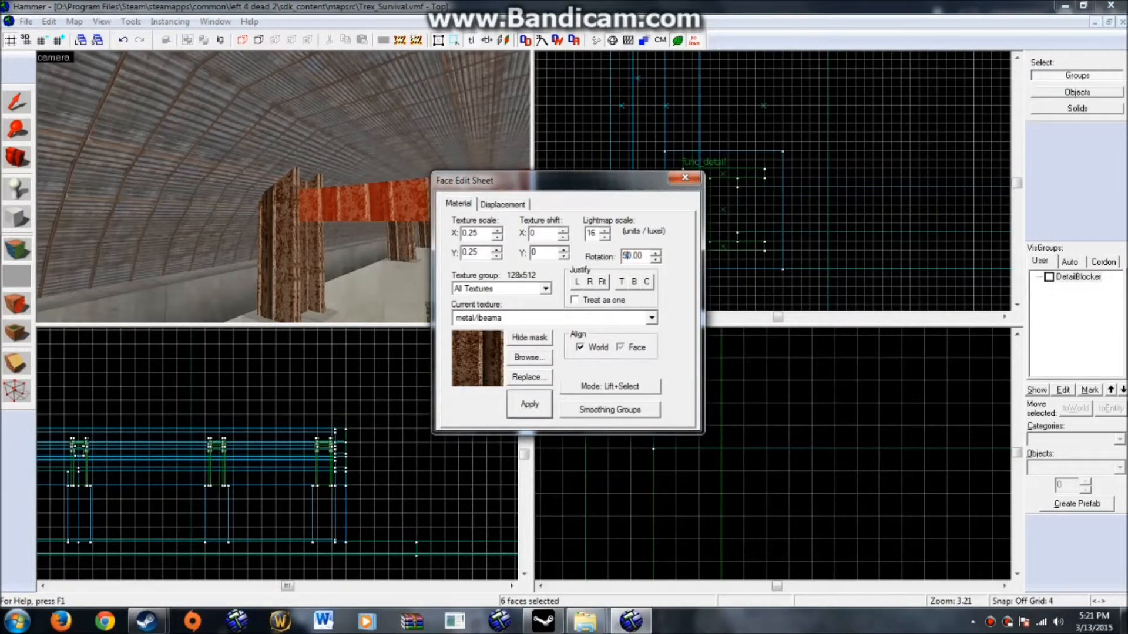
{"action": "key", "text": "z"}
{"action": "key", "text": "z"}
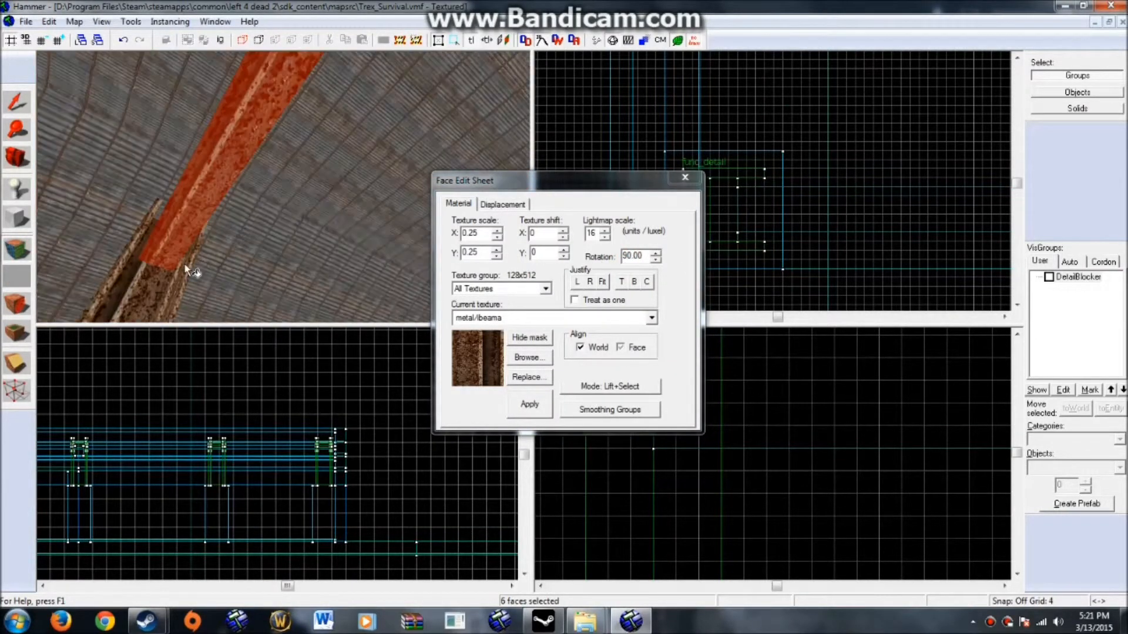
{"action": "key", "text": "z"}
{"action": "key", "text": "z"}
Step: Copy the crossbeam to the middle column pair, fitting it between the column webs and flanges
{"action": "left_click", "coordinate": [18, 111]}
{"action": "key", "text": "z"}
{"action": "key", "text": "z"}
{"action": "left_click", "coordinate": [322, 196]}
{"action": "scroll", "coordinate": [857, 189], "scroll_direction": "down", "scroll_amount": 7}
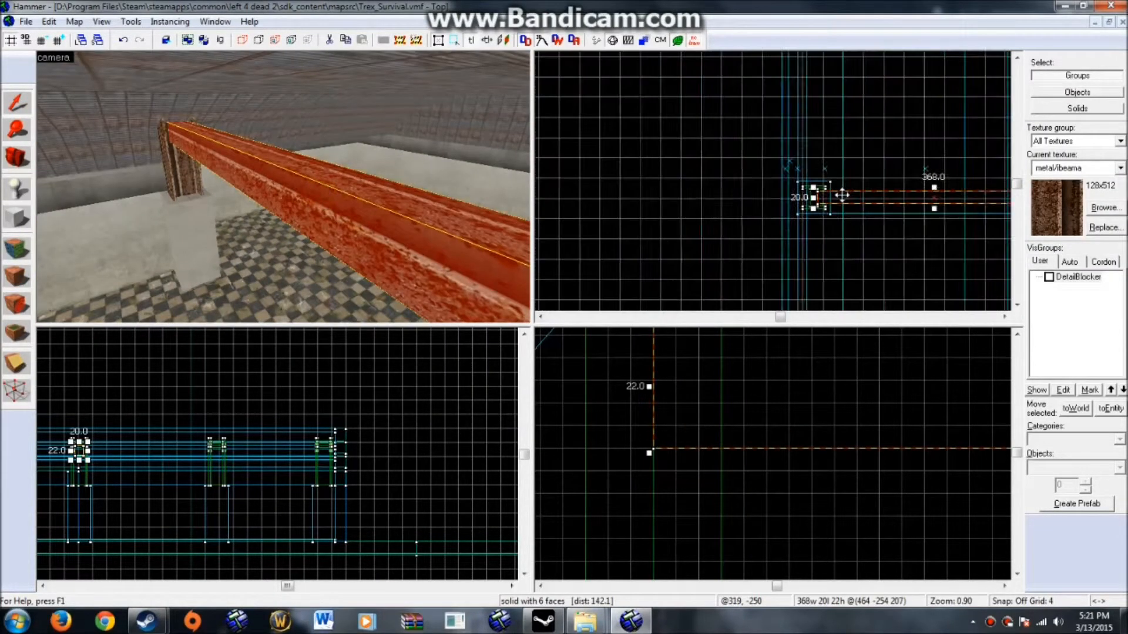
{"action": "key", "text": "Right"}
{"action": "key", "text": "Right"}
{"action": "scroll", "coordinate": [823, 176], "scroll_direction": "down", "scroll_amount": 1}
{"action": "key", "text": "Up"}
{"action": "key", "text": "Up"}
{"action": "key", "text": "Up"}
{"action": "left_click_drag", "start_coordinate": [807, 202], "coordinate": [789, 237], "text": "shift"}
{"action": "scroll", "coordinate": [817, 206], "scroll_direction": "up", "scroll_amount": 9}
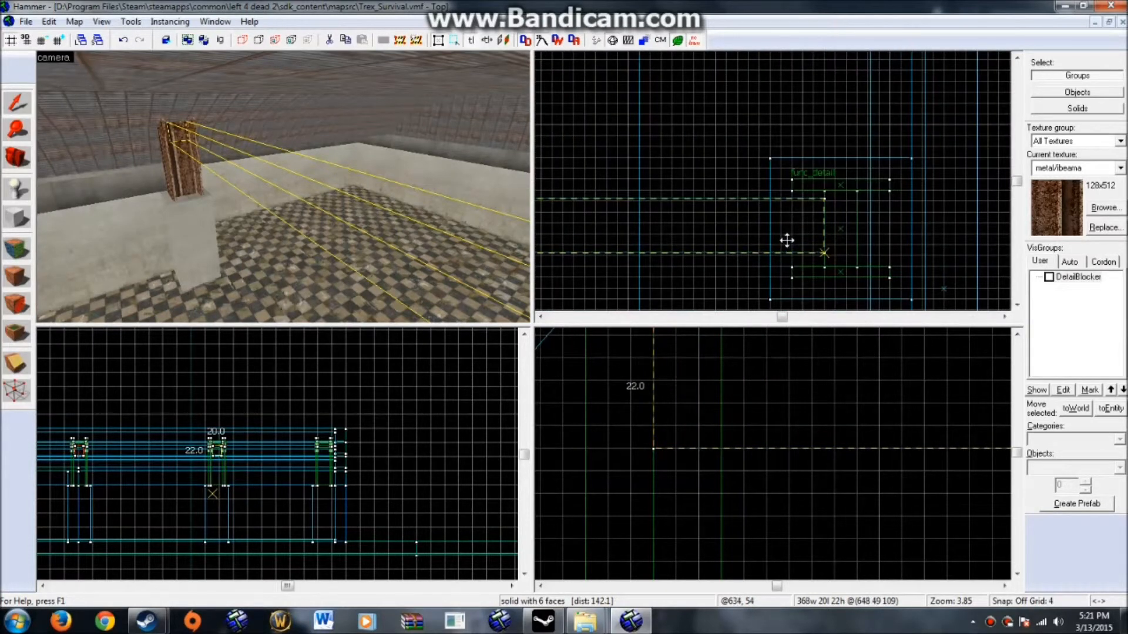
{"action": "left_click_drag", "start_coordinate": [786, 242], "coordinate": [786, 242], "text": "shift"}
{"action": "scroll", "coordinate": [815, 222], "scroll_direction": "down", "scroll_amount": 1}
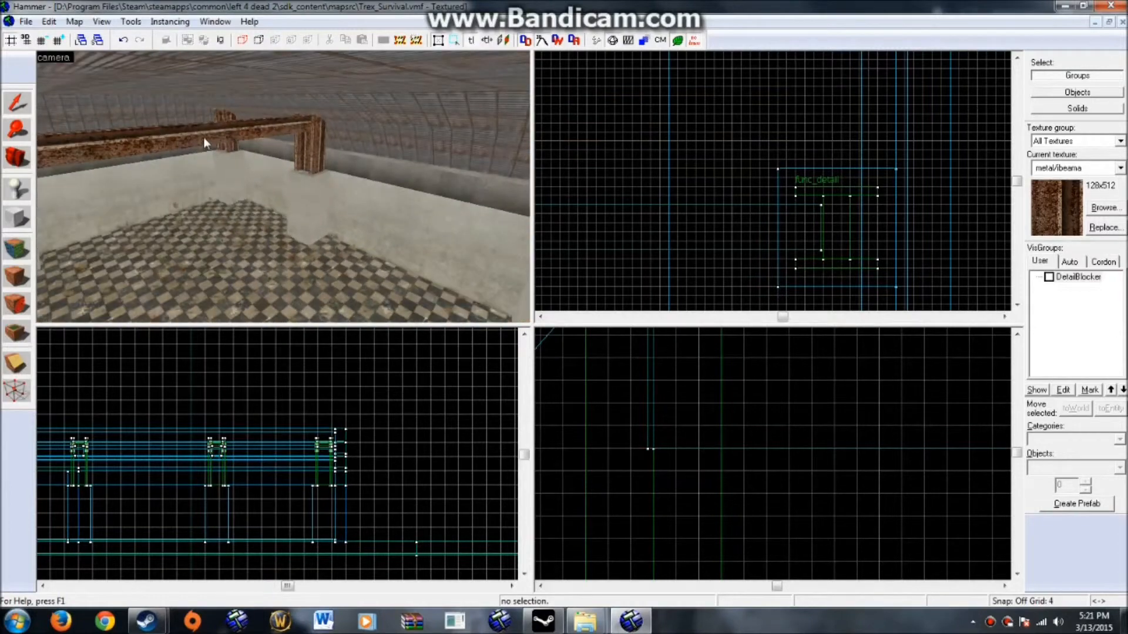
Step: Copy the crossbeam to the third column pair and align it between the column flanges
{"action": "left_click", "coordinate": [165, 154]}
{"action": "scroll", "coordinate": [806, 224], "scroll_direction": "up", "scroll_amount": 4}
{"action": "left_click_drag", "start_coordinate": [806, 223], "coordinate": [806, 150]}
{"action": "scroll", "coordinate": [805, 154], "scroll_direction": "down", "scroll_amount": 9}
{"action": "scroll", "coordinate": [805, 153], "scroll_direction": "up", "scroll_amount": 6}
{"action": "key", "text": "z"}
{"action": "key", "text": "w"}
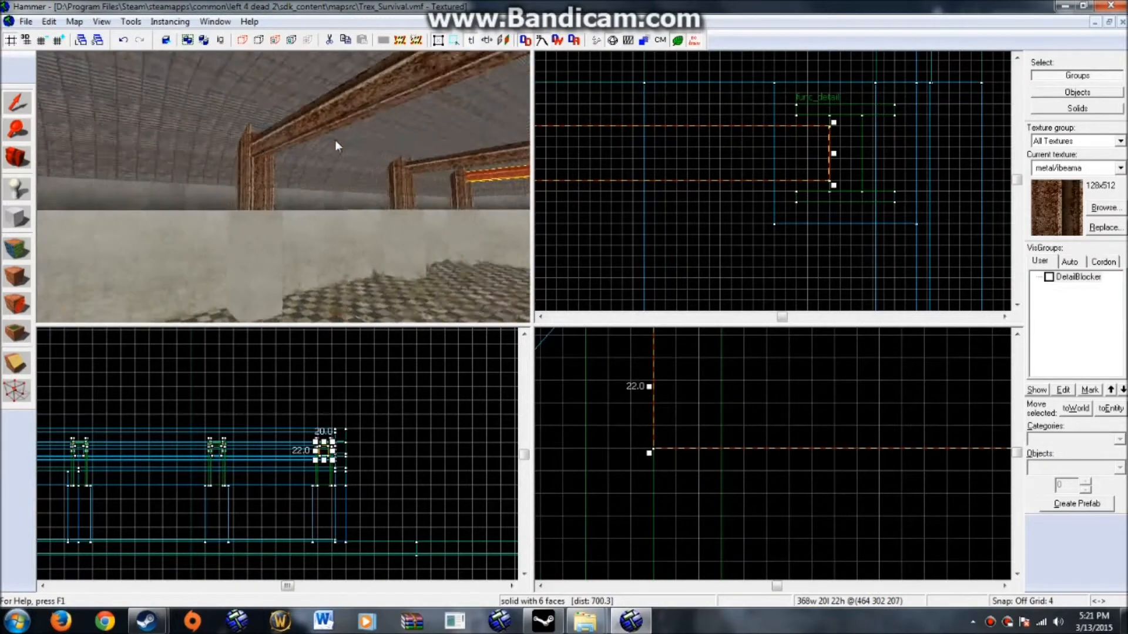
{"action": "key", "text": "w"}
{"action": "key", "text": "Left"}
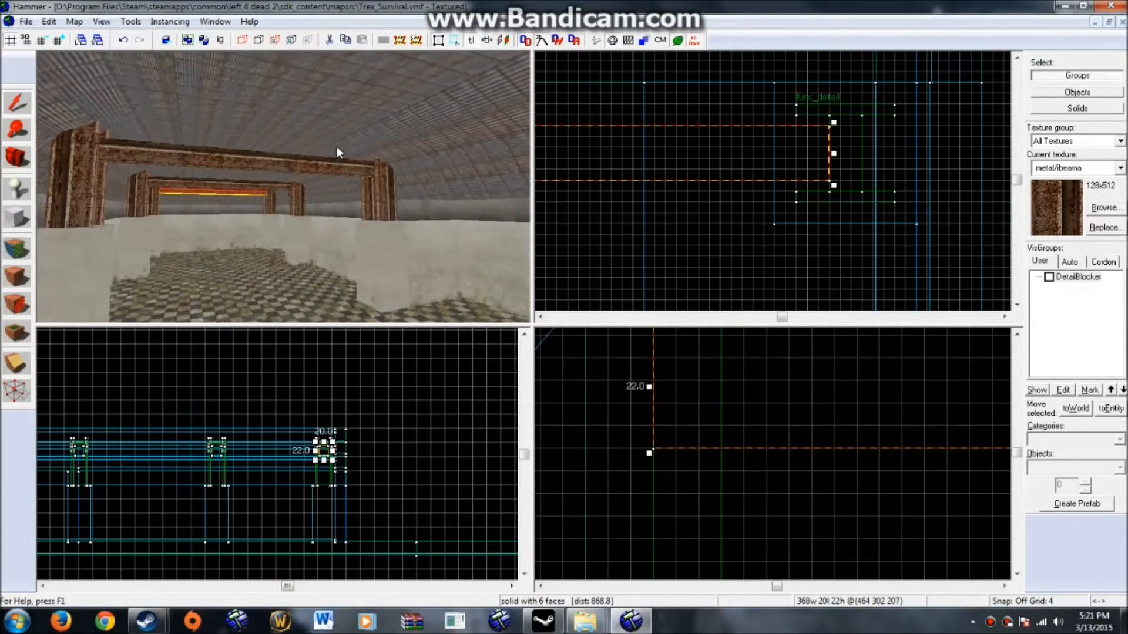
Step: Copy the first frame, with both columns, their concrete bases and the crossbeam, to the open end of the main room
{"action": "left_click", "coordinate": [377, 267]}
{"action": "key", "text": "Right"}
{"action": "left_click", "coordinate": [401, 184]}
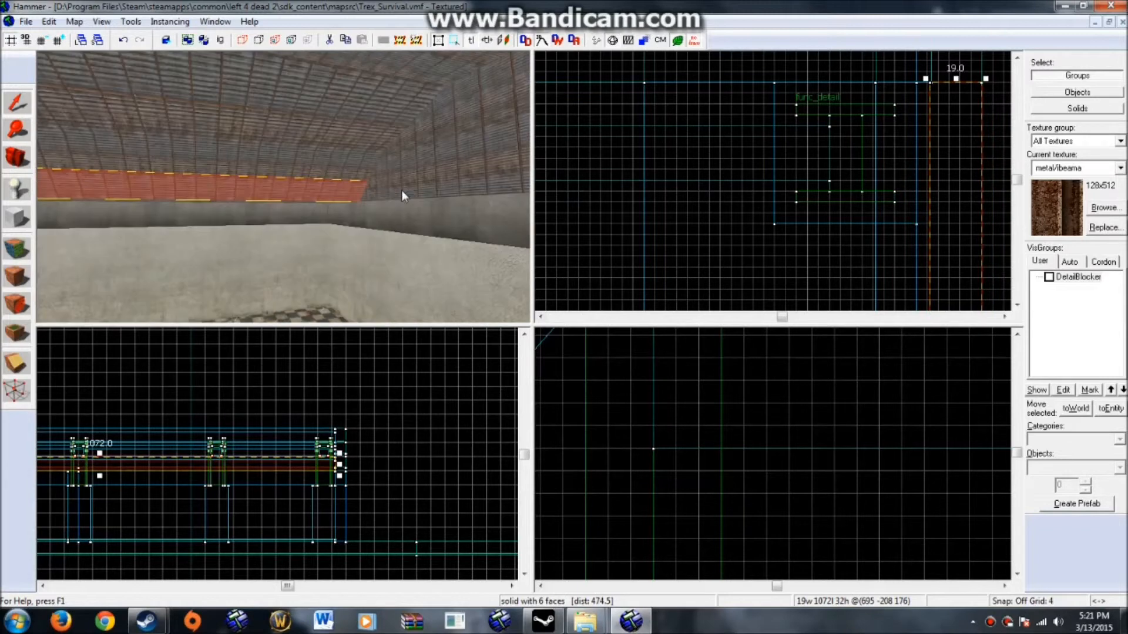
{"action": "key", "text": "Left"}
{"action": "key", "text": "w"}
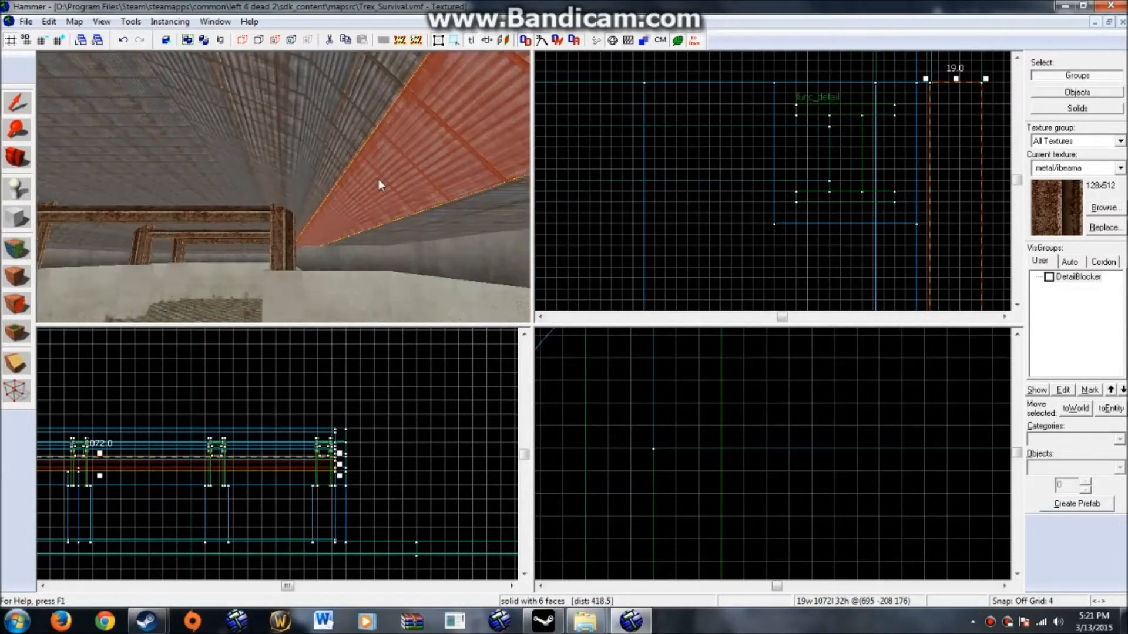
{"action": "left_click", "coordinate": [288, 236]}
{"action": "left_click", "coordinate": [286, 179], "text": "ctrl"}
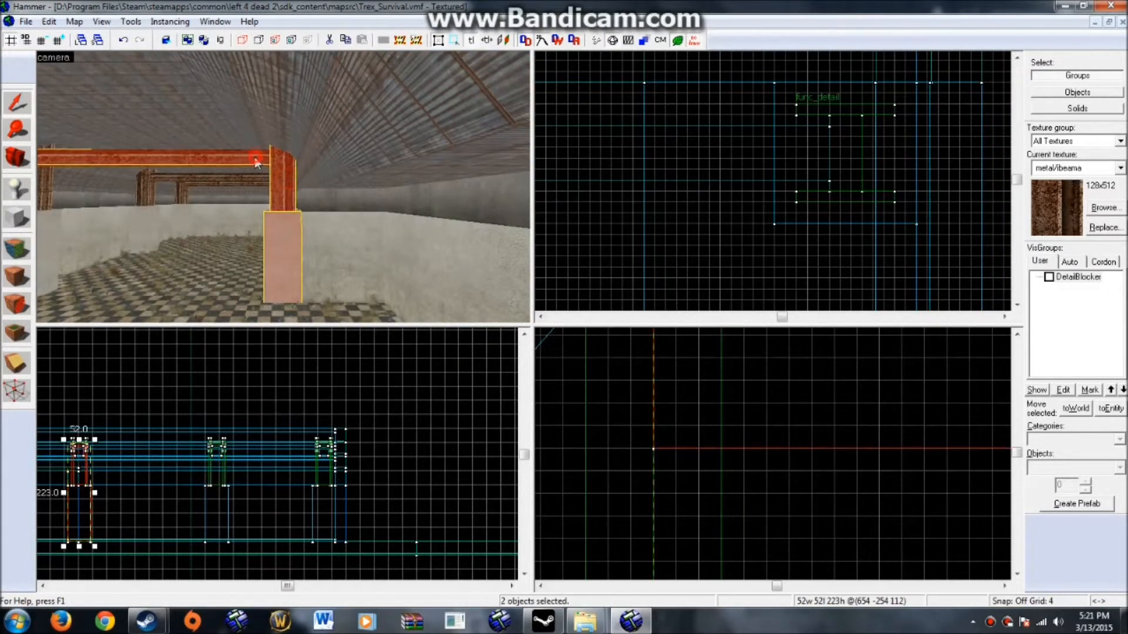
{"action": "left_click", "coordinate": [254, 158], "text": "ctrl"}
{"action": "key", "text": "Left"}
{"action": "scroll", "coordinate": [714, 170], "scroll_direction": "up", "scroll_amount": 5}
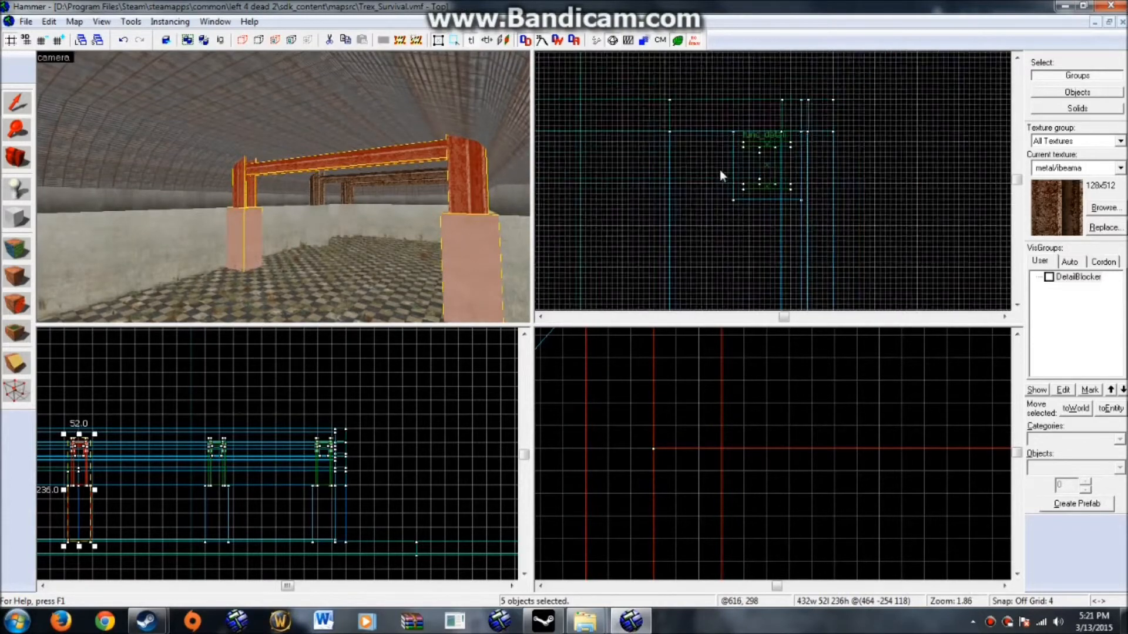
{"action": "mouse_move", "coordinate": [799, 163]}
{"action": "left_mouse_down"}
{"action": "mouse_move", "coordinate": [794, 193]}
{"action": "mouse_move", "coordinate": [792, 174]}
{"action": "left_mouse_up"}
{"action": "scroll", "coordinate": [793, 188], "scroll_direction": "up", "scroll_amount": 6}
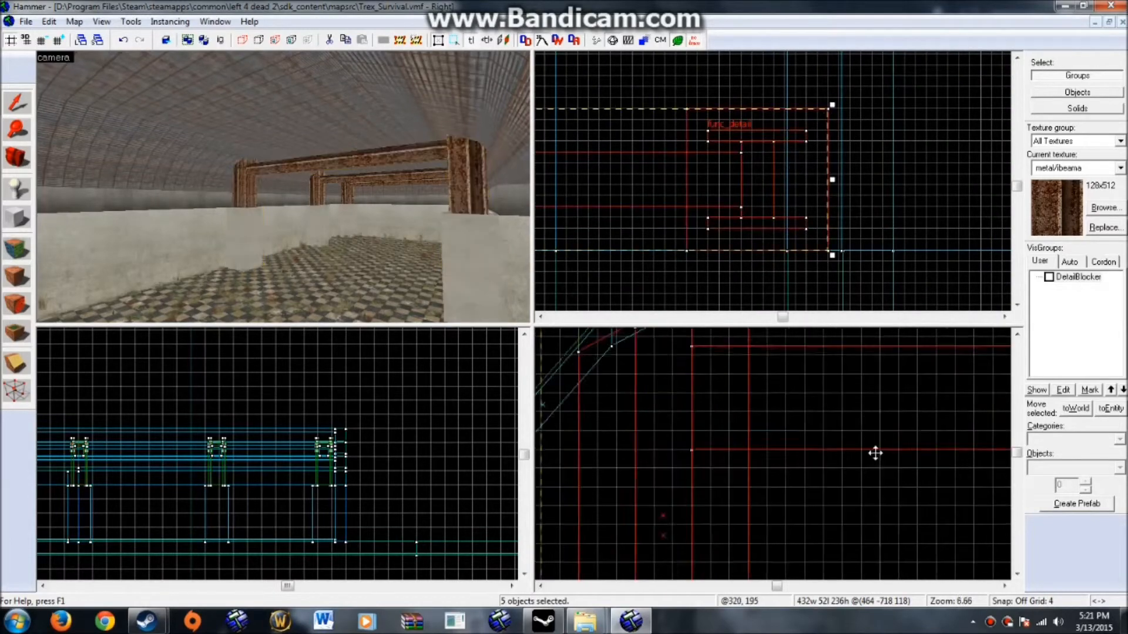
{"action": "scroll", "coordinate": [872, 453], "scroll_direction": "up", "scroll_amount": 4}
{"action": "scroll", "coordinate": [895, 450], "scroll_direction": "down", "scroll_amount": 5}
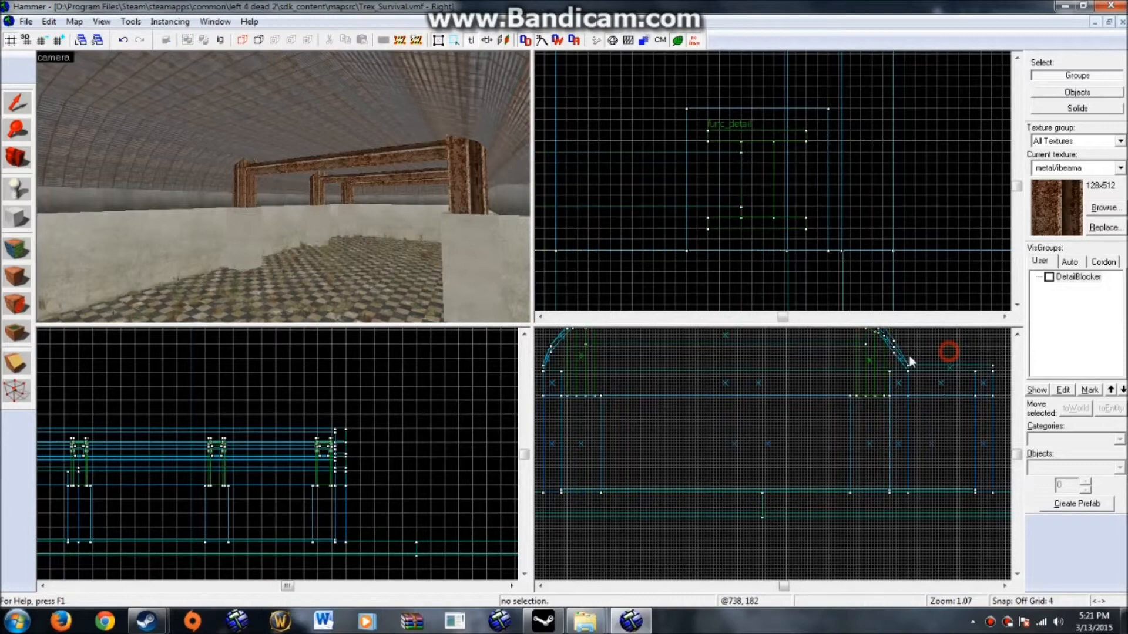
Step: Examine the station from outside and inside, checking the beam frames, walls and ceiling of the main room
{"action": "scroll", "coordinate": [139, 164], "scroll_direction": "up", "scroll_amount": 3}
{"action": "scroll", "coordinate": [138, 167], "scroll_direction": "down", "scroll_amount": 15}
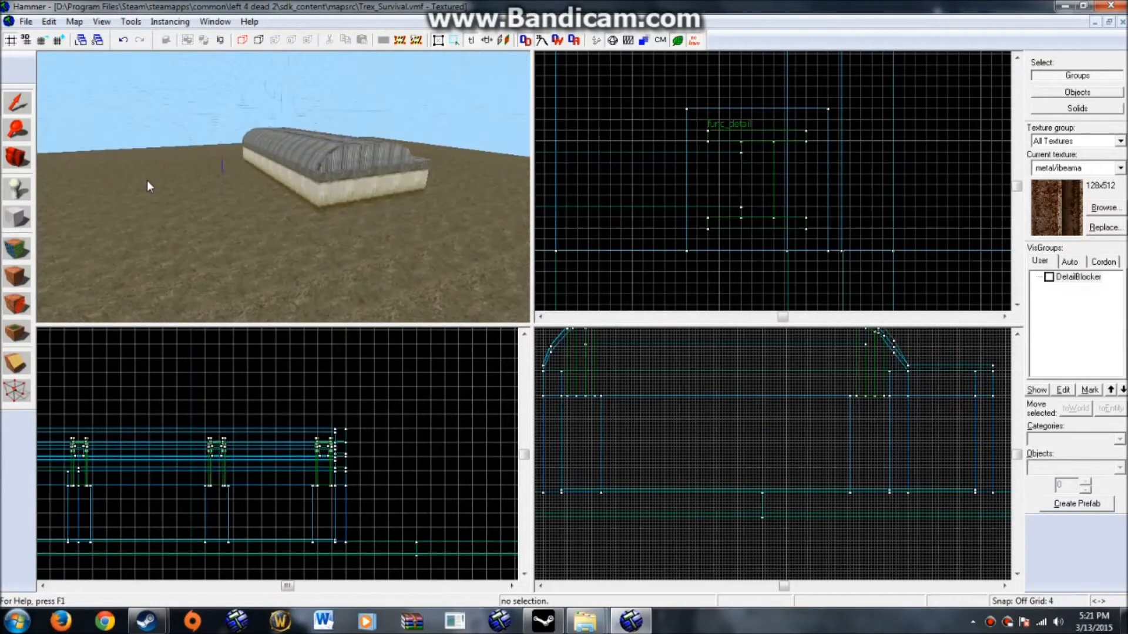
{"action": "scroll", "coordinate": [163, 205], "scroll_direction": "up", "scroll_amount": 15}
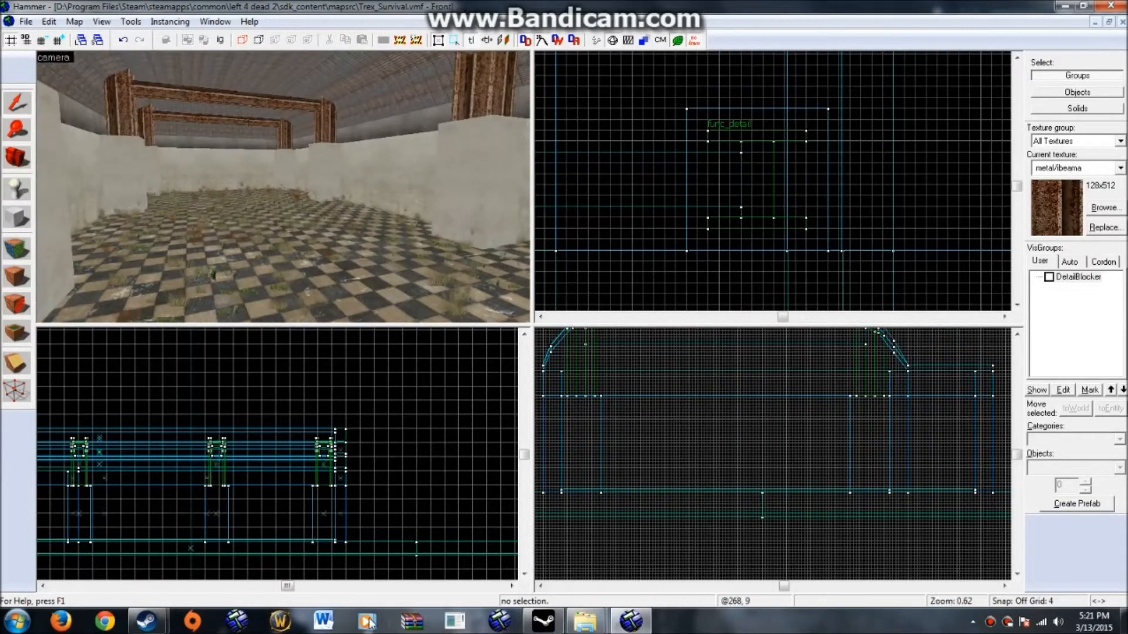
{"action": "key", "text": "Left"}
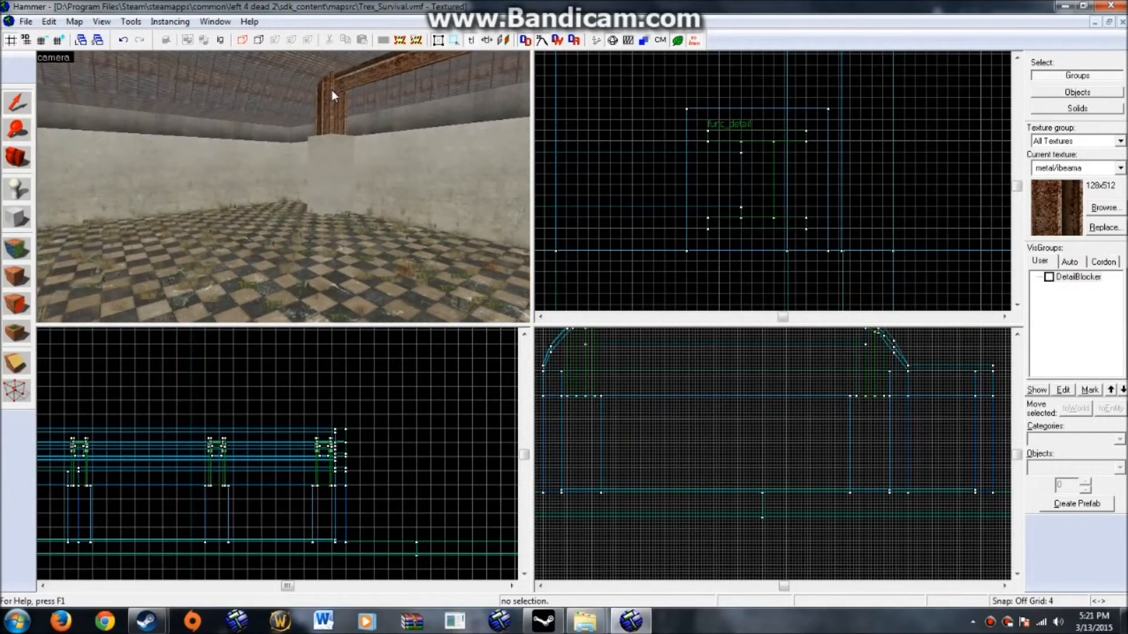
{"action": "key", "text": "Right"}
{"action": "key", "text": "Up"}
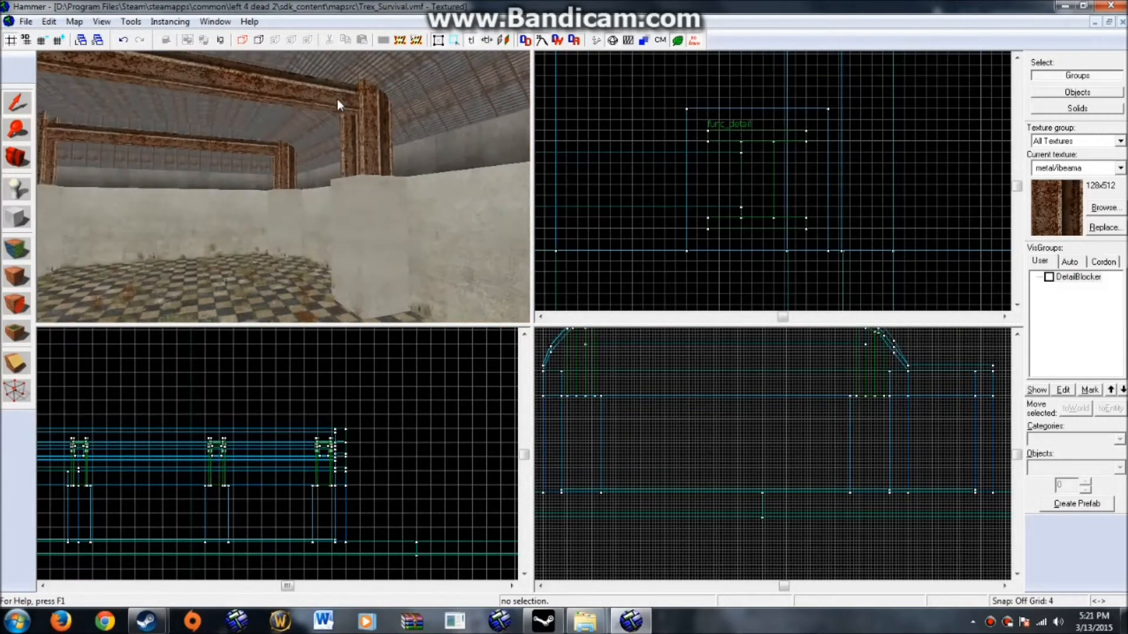
{"action": "key", "text": "Down"}
{"action": "key", "text": "Left"}
{"action": "key", "text": "Up"}
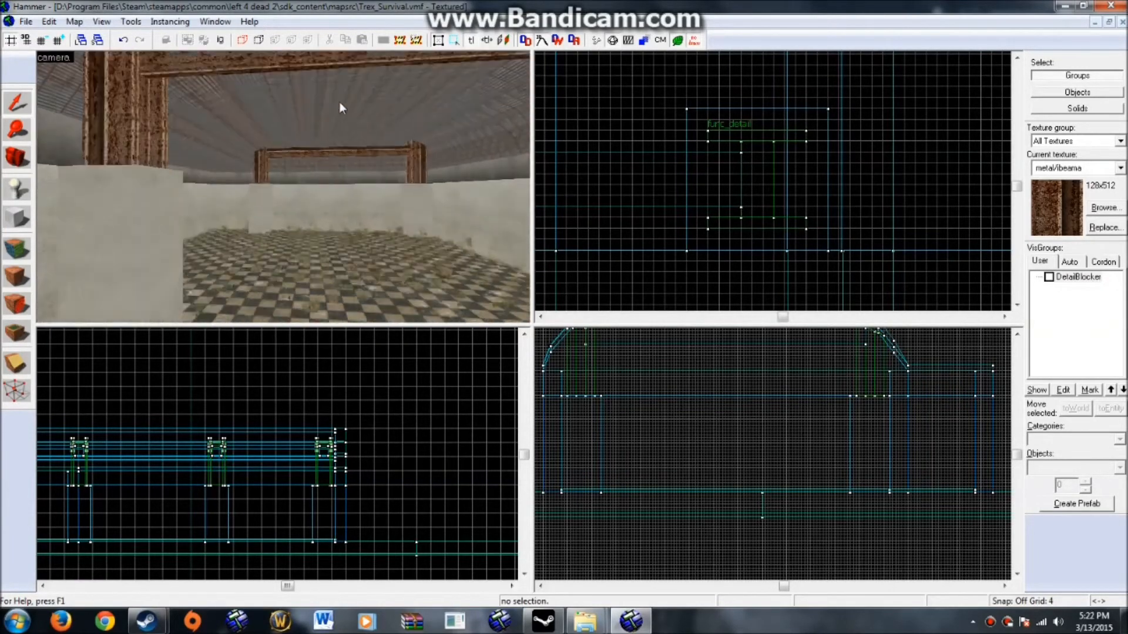
{"action": "key", "text": "Left"}
{"action": "key", "text": "Up"}
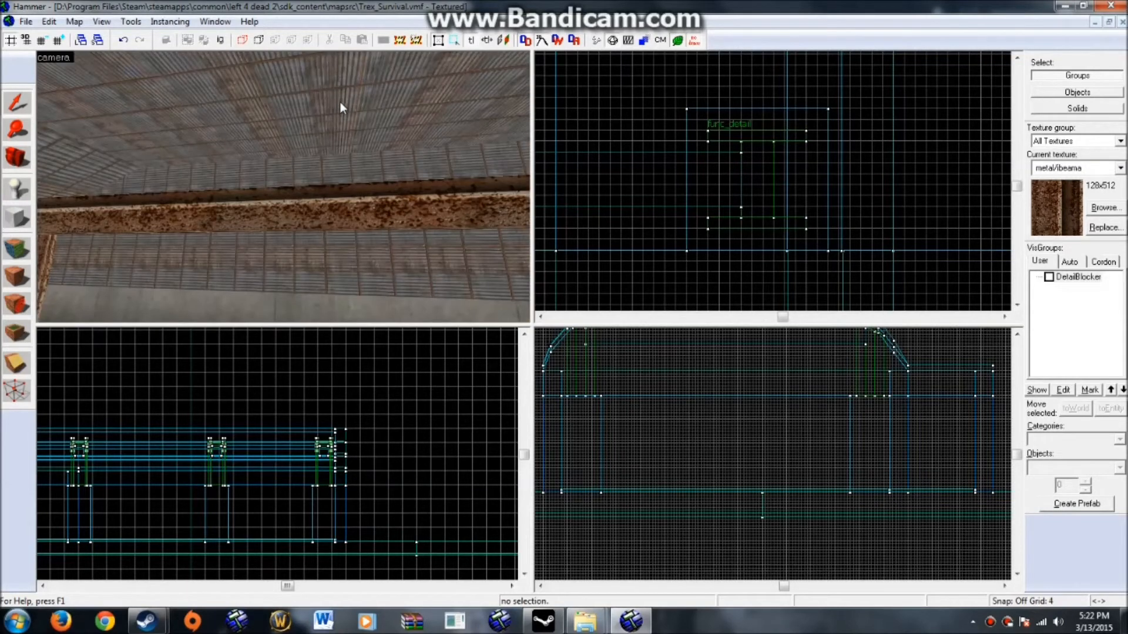
{"action": "key", "text": "Down"}
{"action": "key", "text": "Left"}
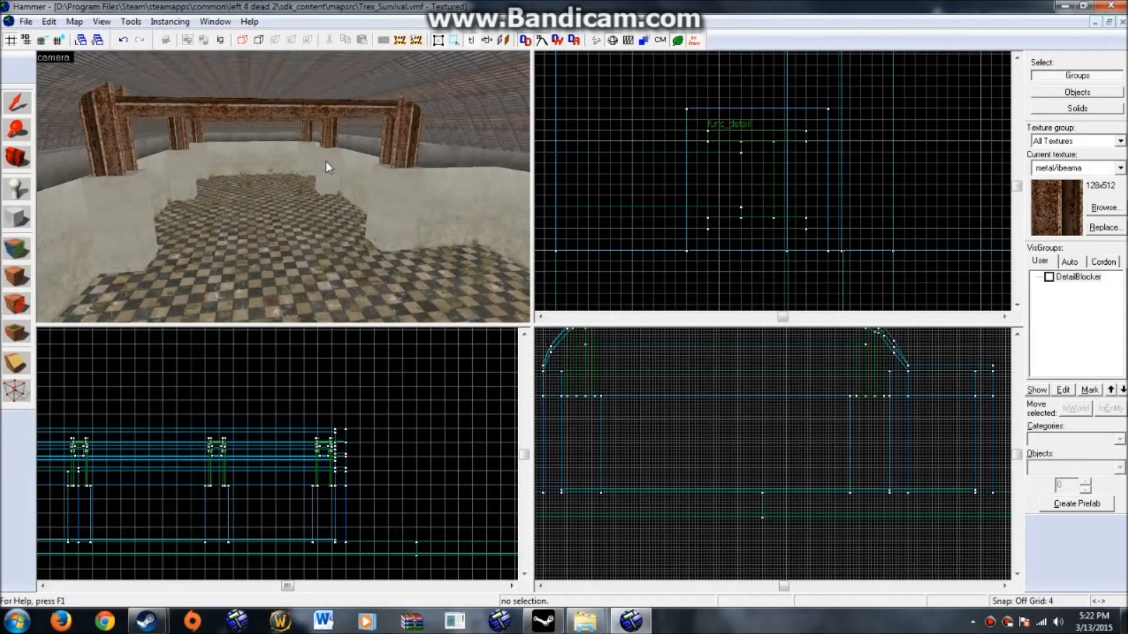
{"action": "key", "text": "w"}
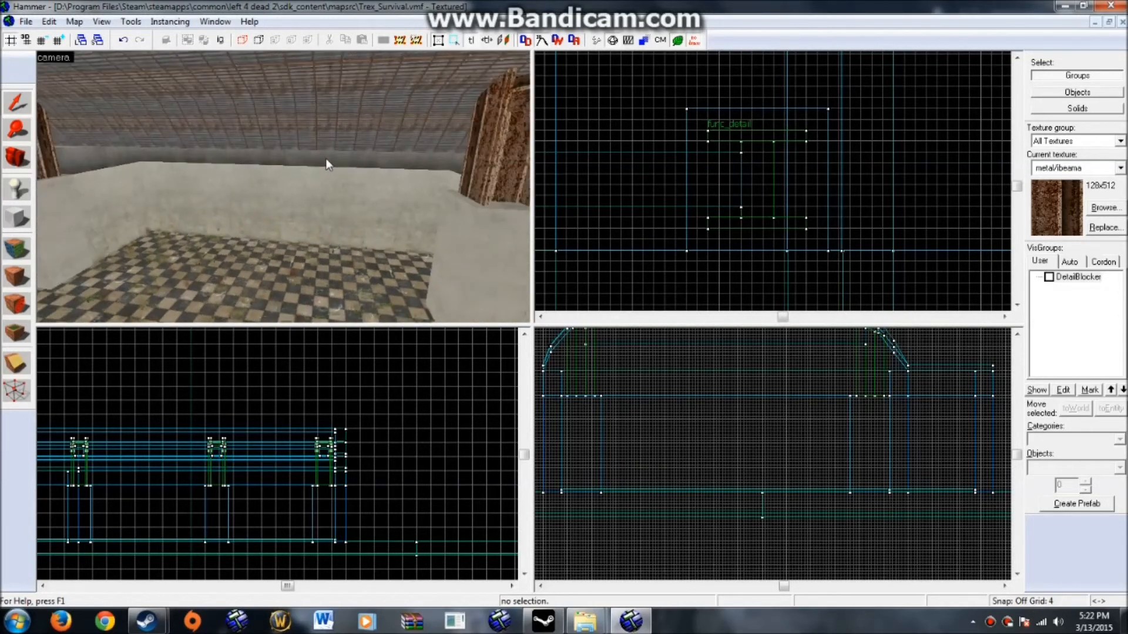